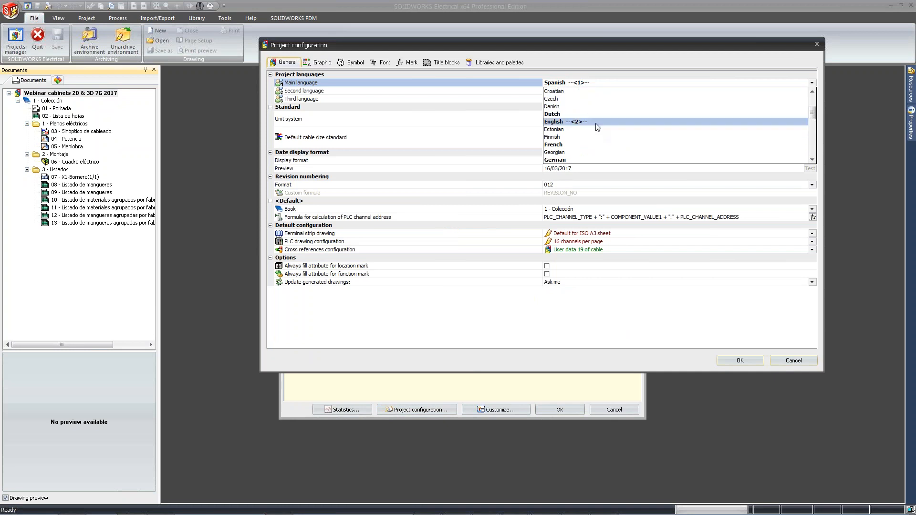
- Set the project's main language to English and accept the project configuration and properties
{"action": "left_click", "coordinate": [596, 123]}
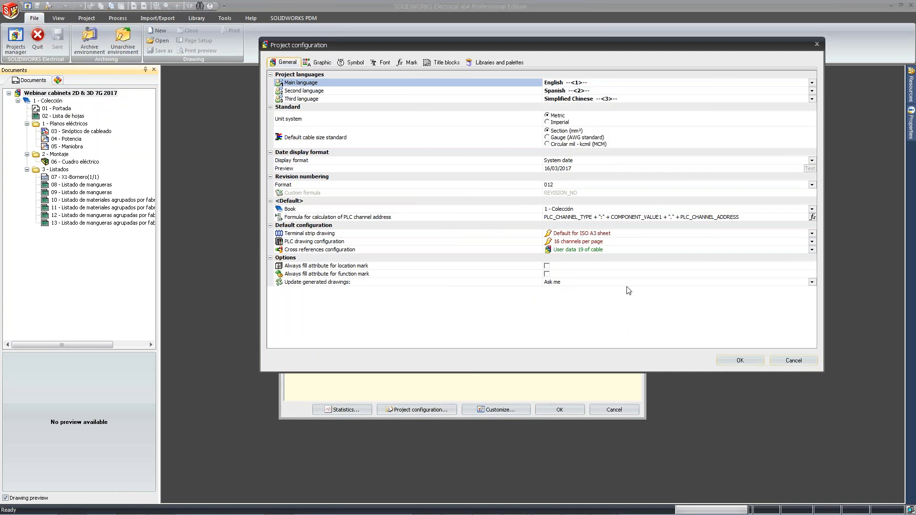
{"action": "left_click", "coordinate": [726, 361]}
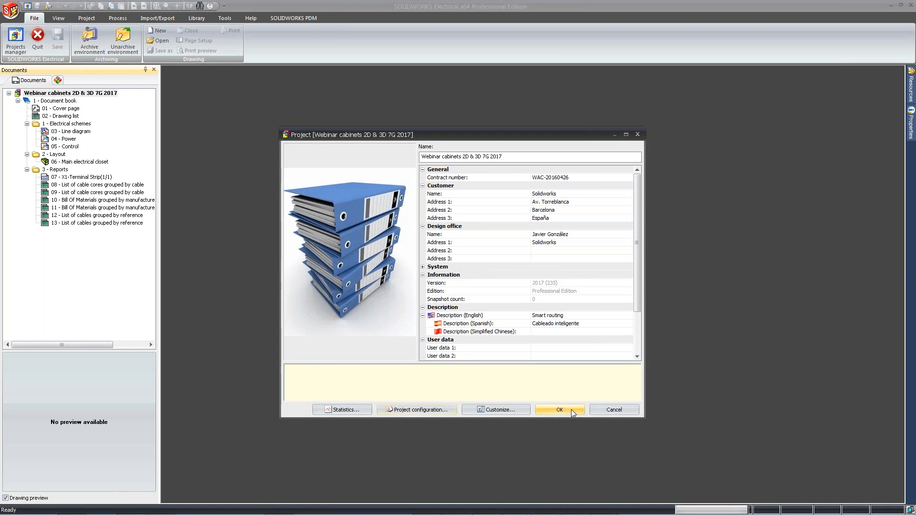
{"action": "left_click", "coordinate": [572, 411]}
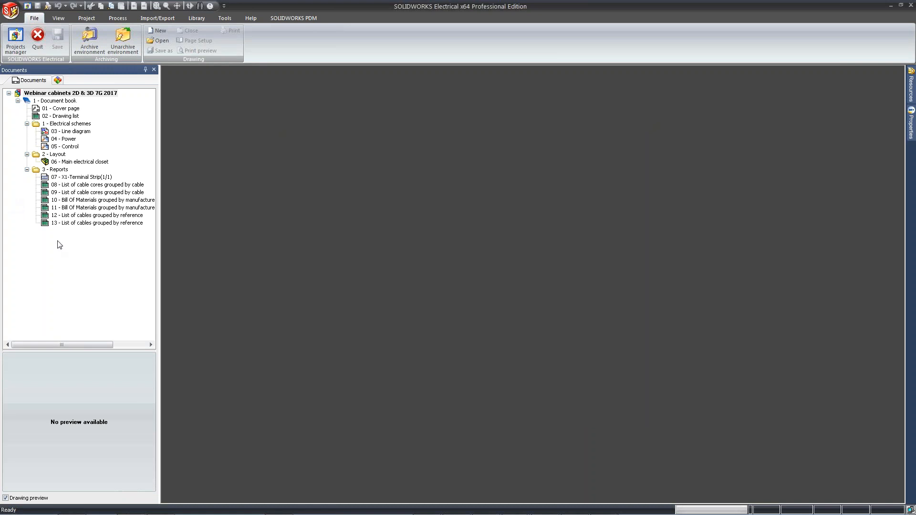
- Collapse the Reports folder and choose the "closet 2D Wem" project macro for insertion into the 2 - Layout folder
{"action": "left_click", "coordinate": [27, 170]}
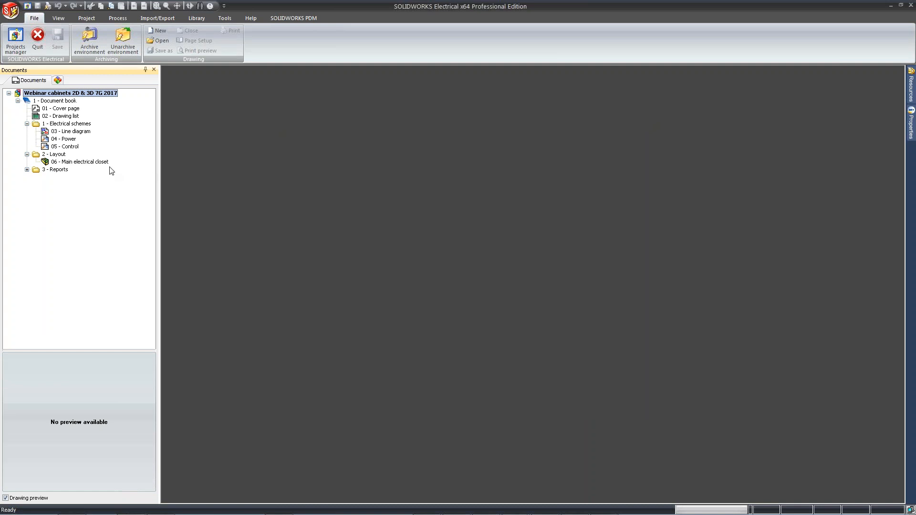
{"action": "double_click", "coordinate": [54, 162]}
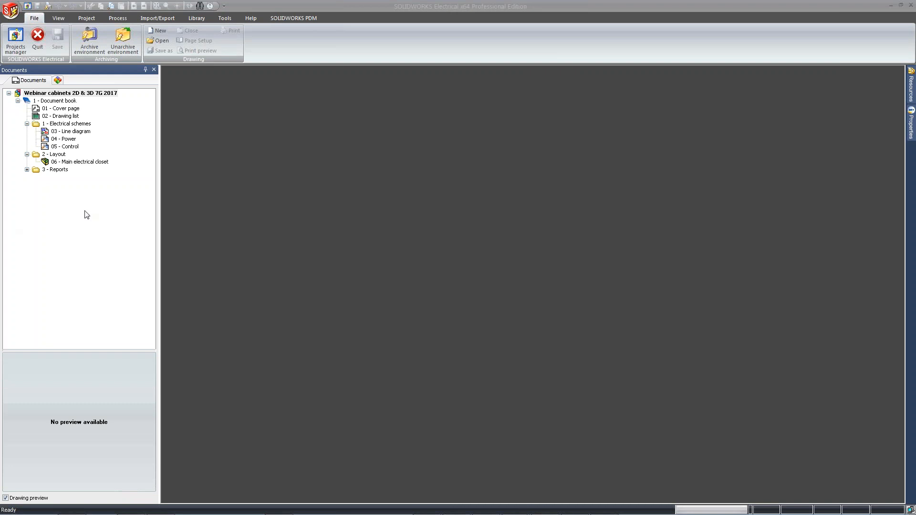
{"action": "right_click", "coordinate": [52, 155]}
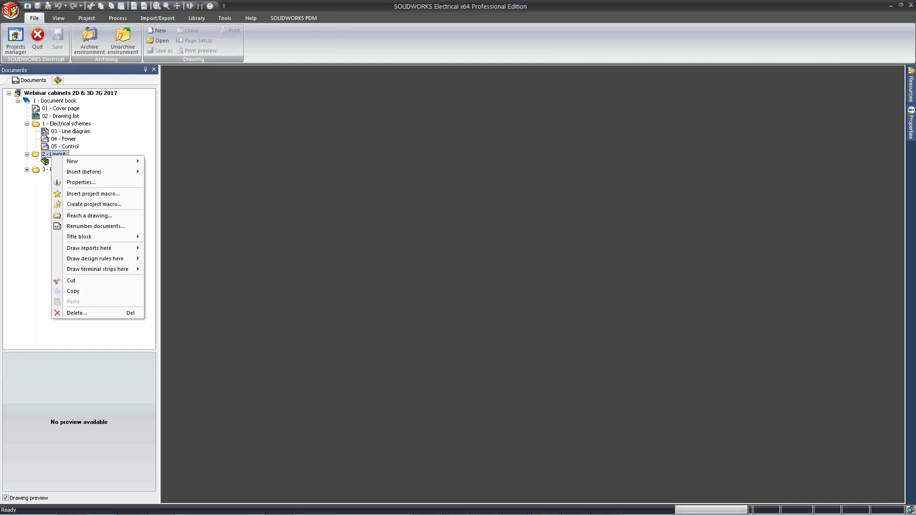
{"action": "left_click", "coordinate": [82, 194]}
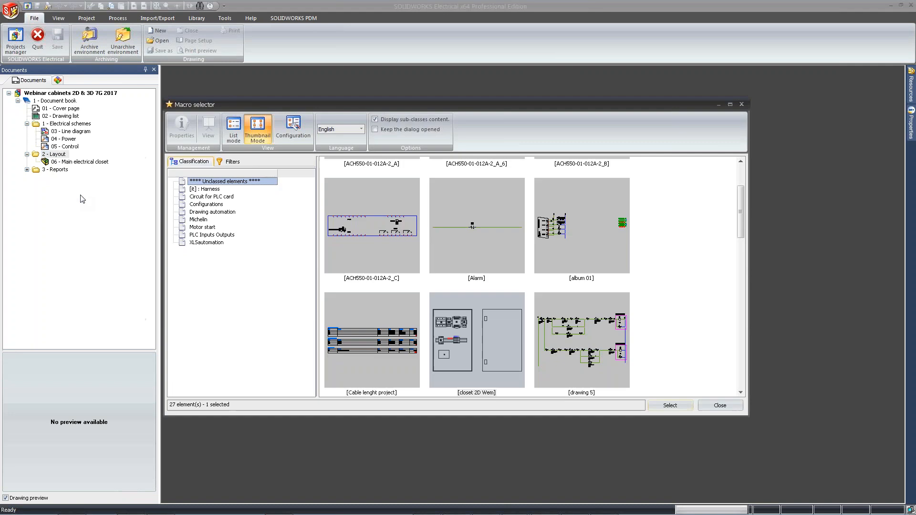
{"action": "left_click", "coordinate": [460, 336]}
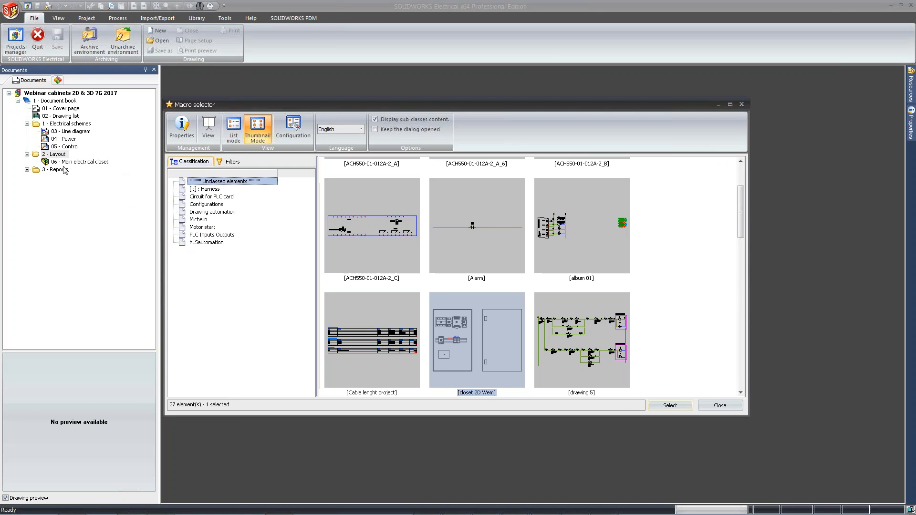
{"action": "left_click", "coordinate": [672, 407]}
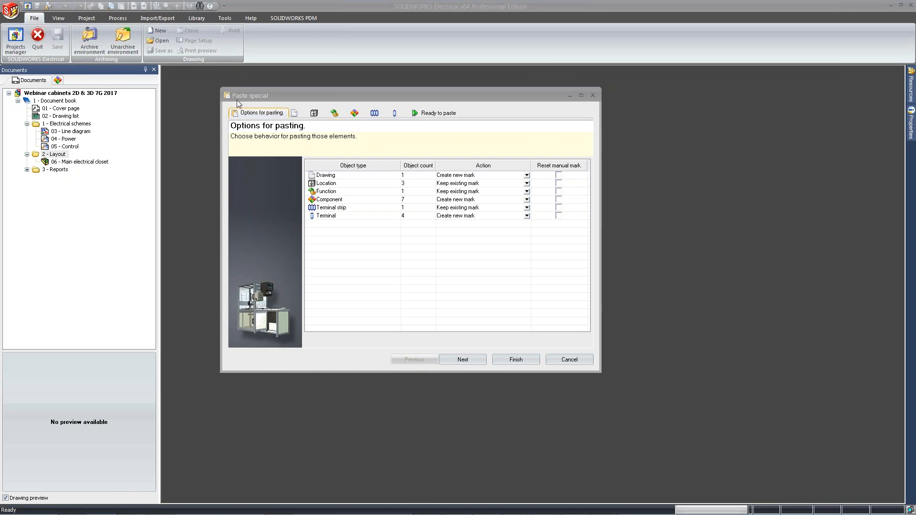
- In the special paste settings for drawings, assign a new mark to the Main electrical closet drawing
{"action": "left_click_drag", "start_coordinate": [237, 99], "coordinate": [312, 118]}
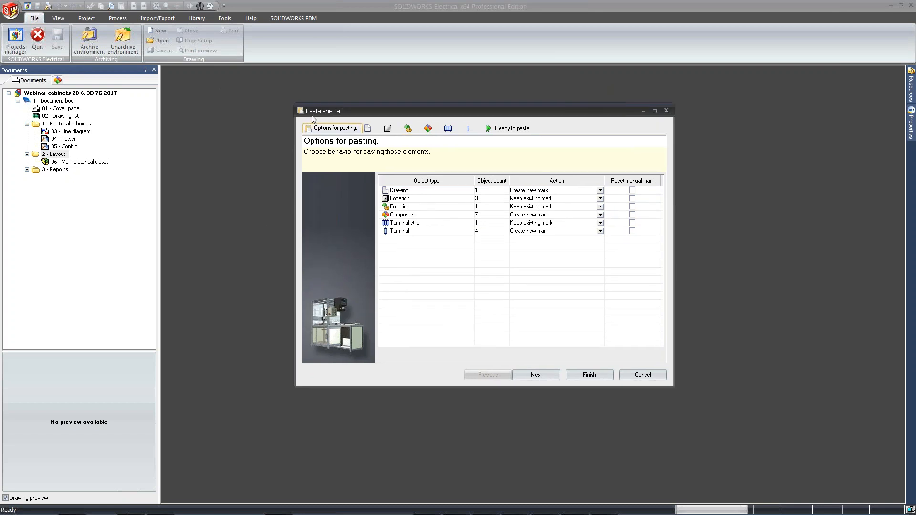
{"action": "left_click", "coordinate": [369, 129]}
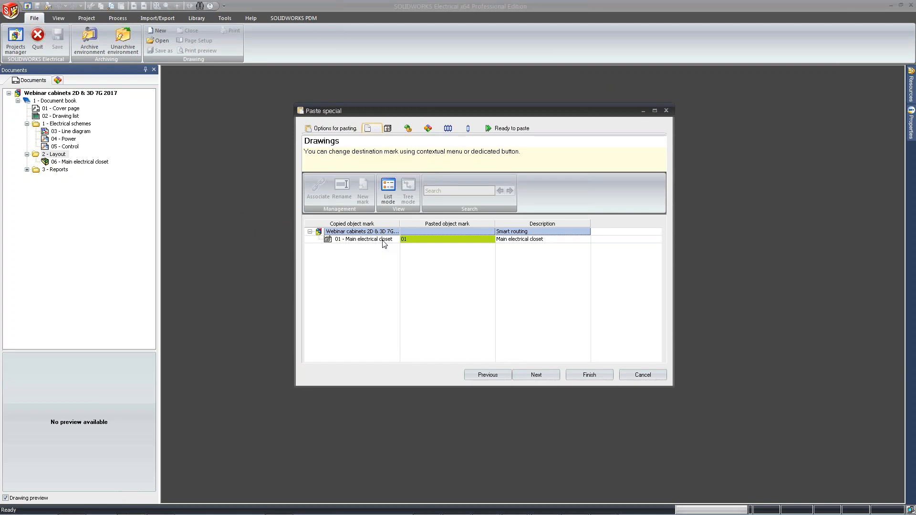
{"action": "right_click", "coordinate": [409, 242]}
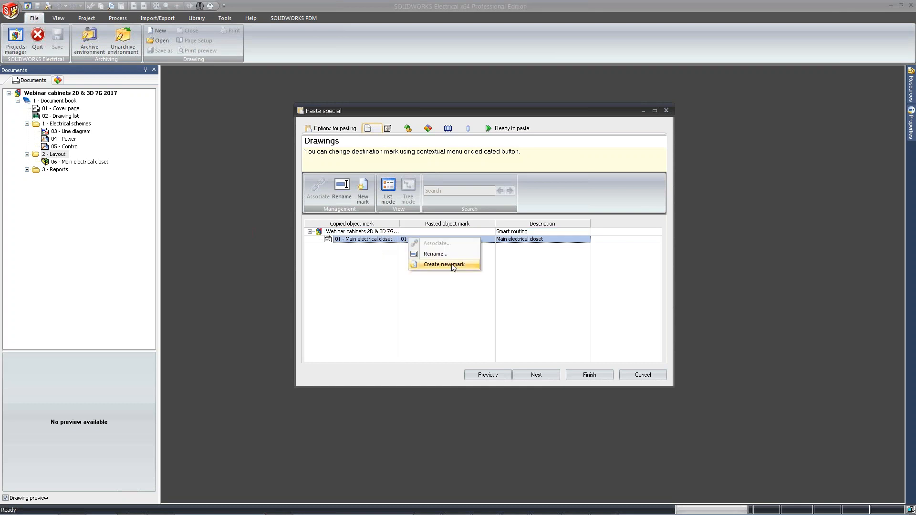
{"action": "left_click", "coordinate": [444, 265]}
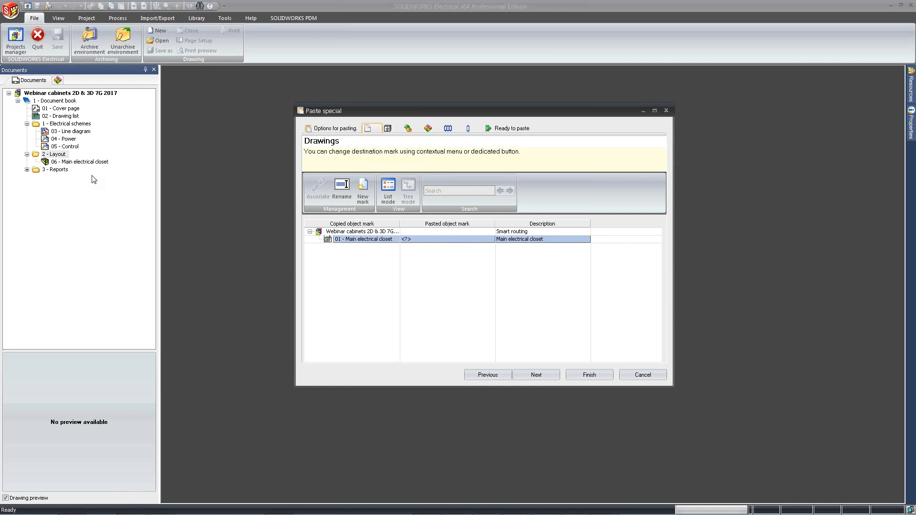
- Associate the copied cabinet =F1-CAB1 with the project's existing =F1-CAB1 in the L2 - Main electrical closet location
{"action": "left_click", "coordinate": [428, 128]}
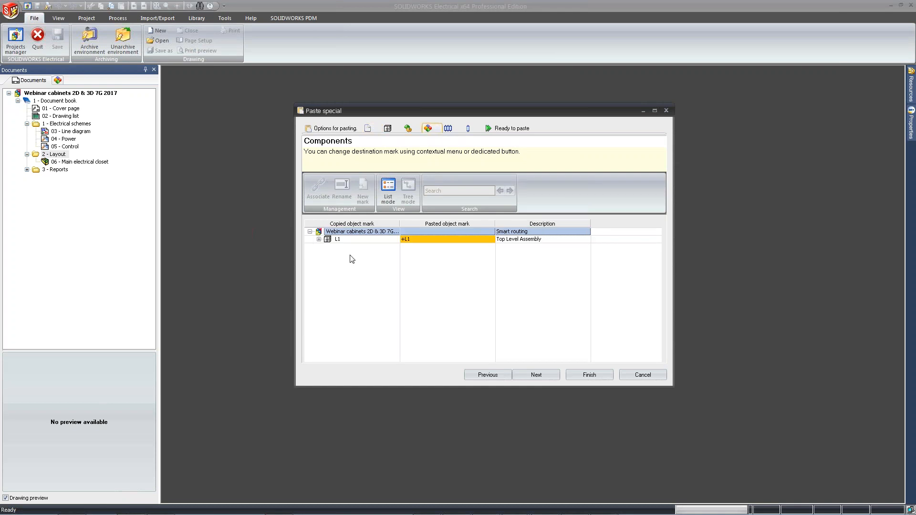
{"action": "left_click", "coordinate": [319, 239]}
{"action": "left_click", "coordinate": [328, 247]}
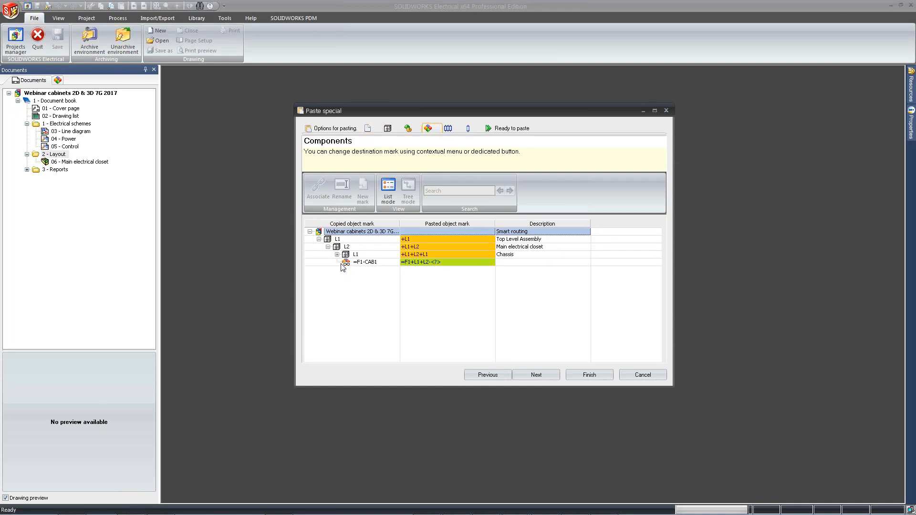
{"action": "left_click", "coordinate": [337, 254]}
{"action": "right_click", "coordinate": [367, 309]}
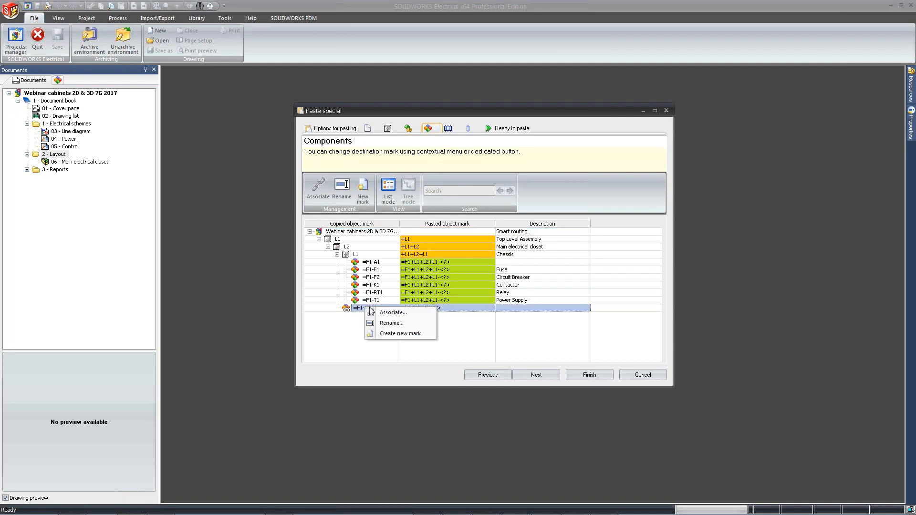
{"action": "left_click", "coordinate": [382, 313]}
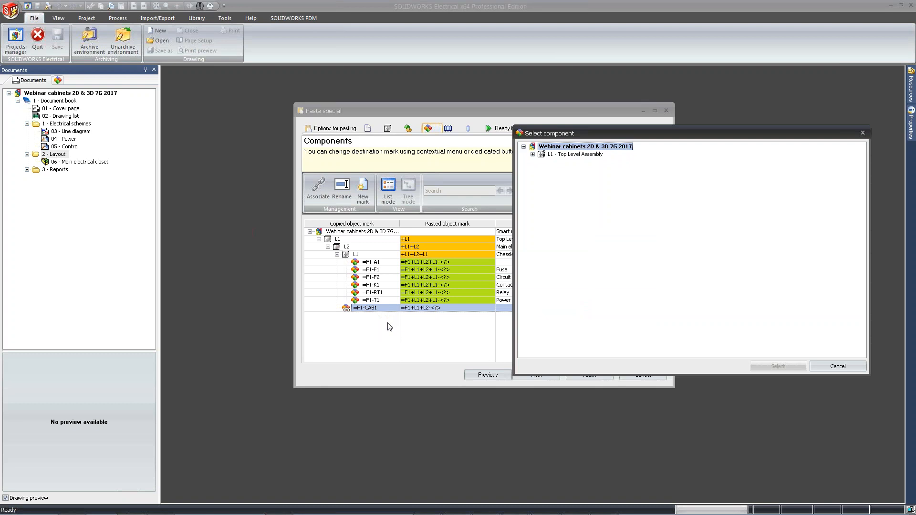
{"action": "left_click", "coordinate": [532, 154]}
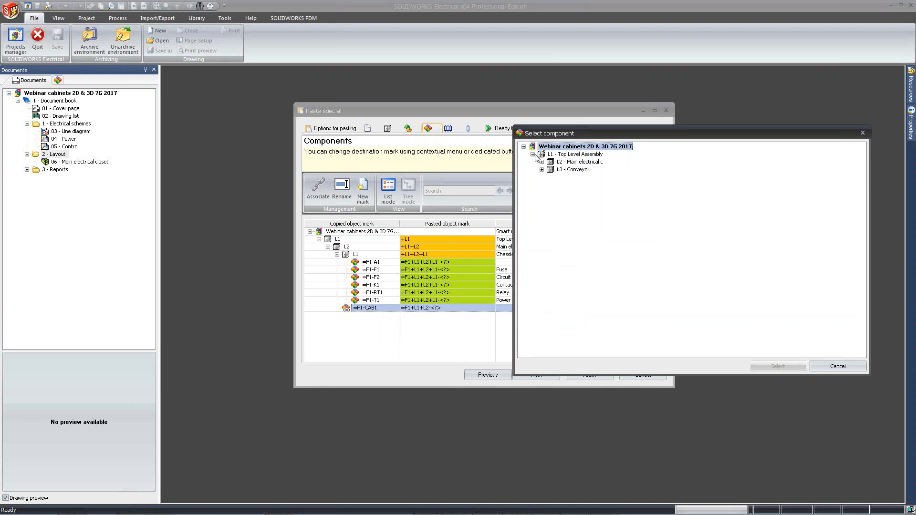
{"action": "left_click", "coordinate": [542, 162]}
{"action": "left_click", "coordinate": [551, 184]}
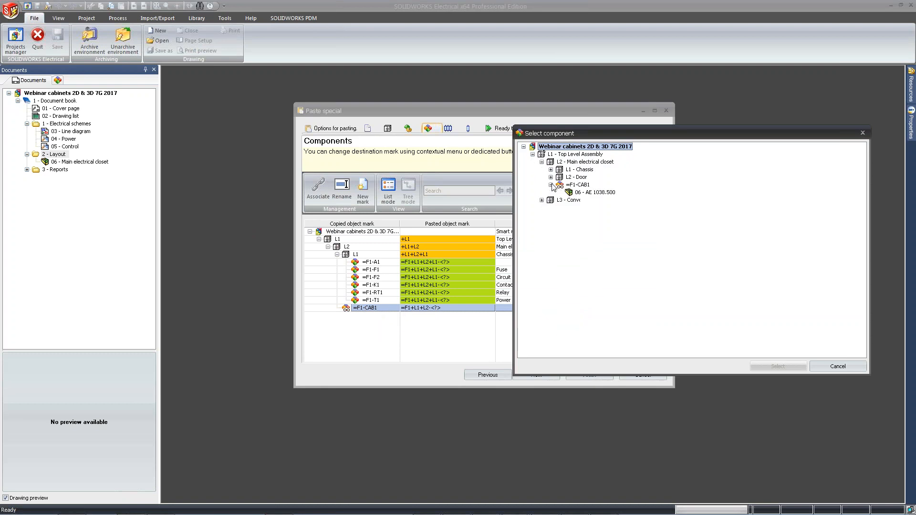
{"action": "left_click", "coordinate": [578, 185]}
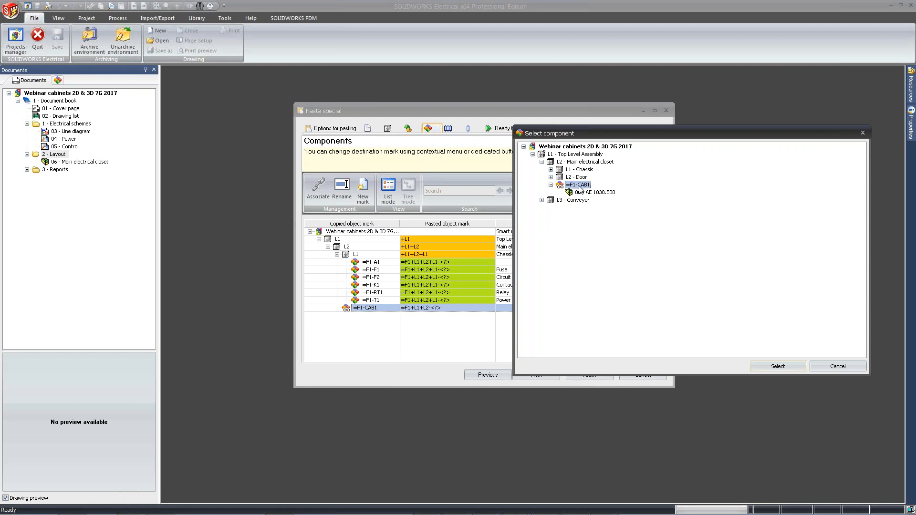
{"action": "left_click", "coordinate": [761, 366]}
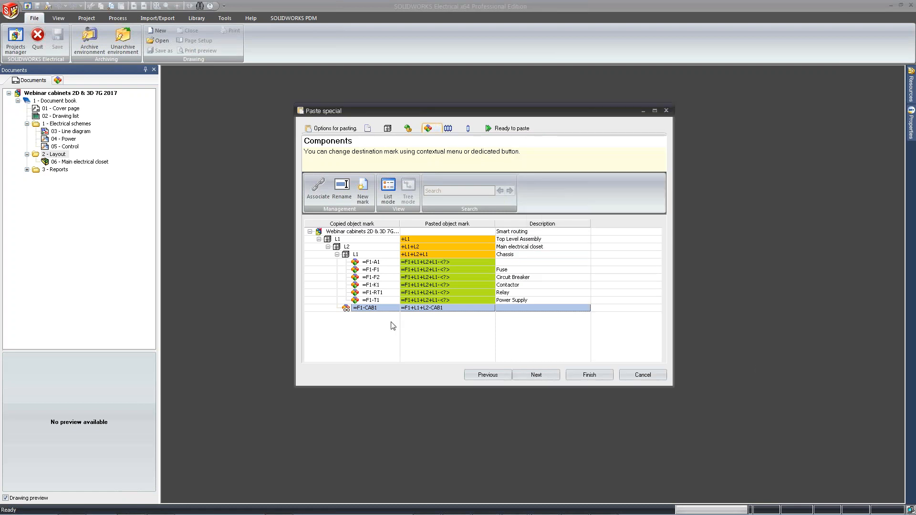
- Associate the copied power supply =F1-T1 with the existing =F1-T1 in the main electrical closet's chassis
{"action": "left_click", "coordinate": [383, 303]}
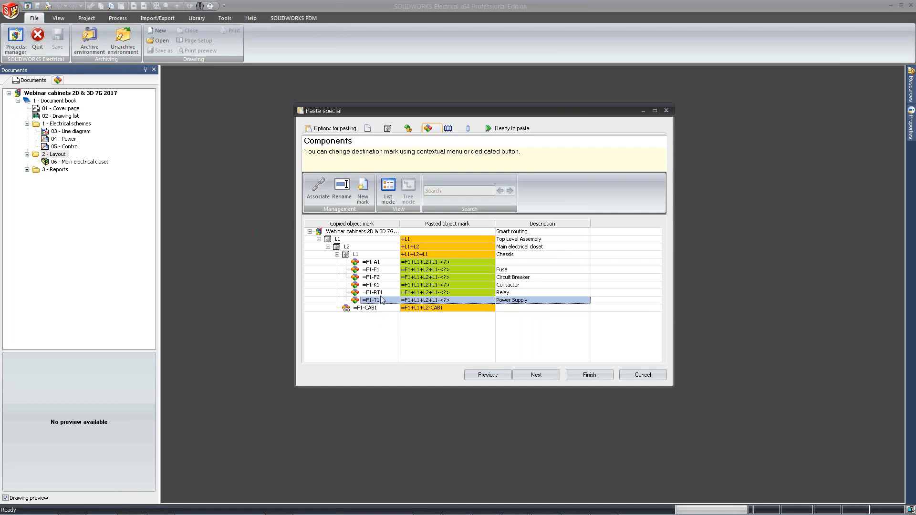
{"action": "right_click", "coordinate": [381, 306]}
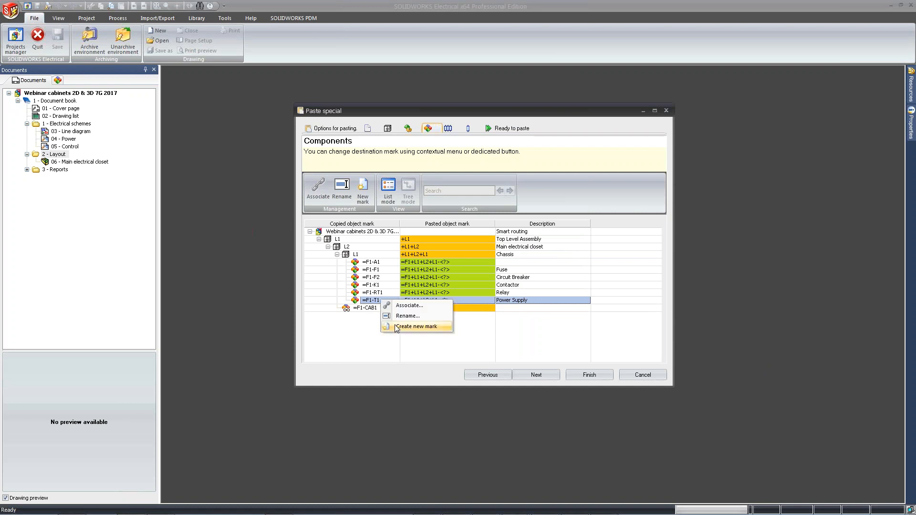
{"action": "left_click", "coordinate": [398, 308]}
{"action": "left_click", "coordinate": [533, 154]}
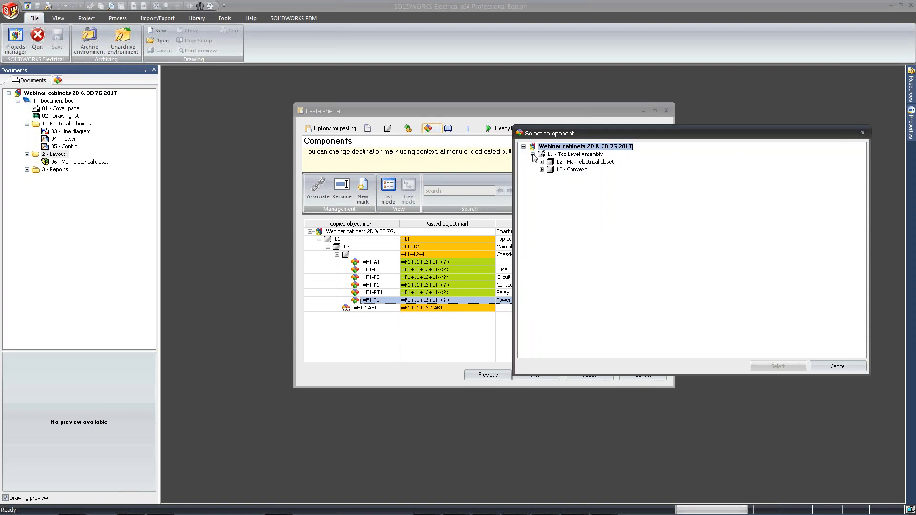
{"action": "left_click", "coordinate": [542, 162]}
{"action": "left_click", "coordinate": [551, 177]}
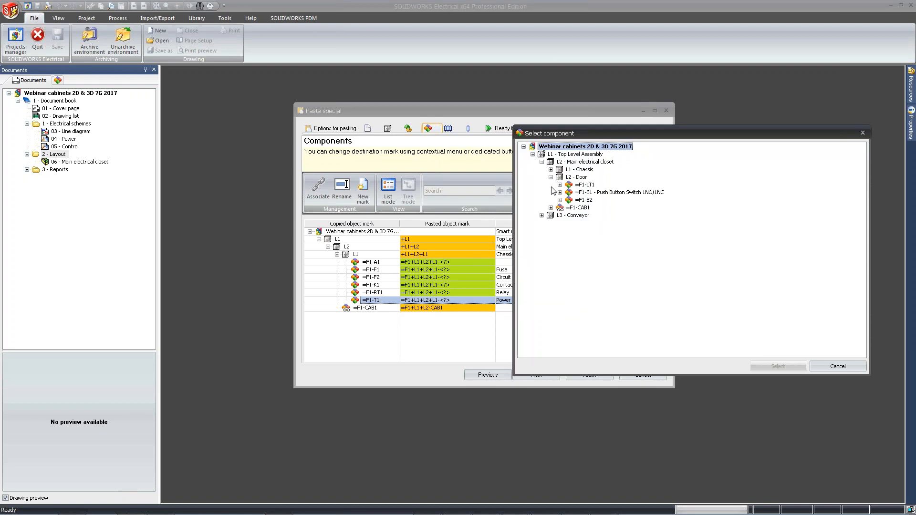
{"action": "left_click", "coordinate": [551, 170]}
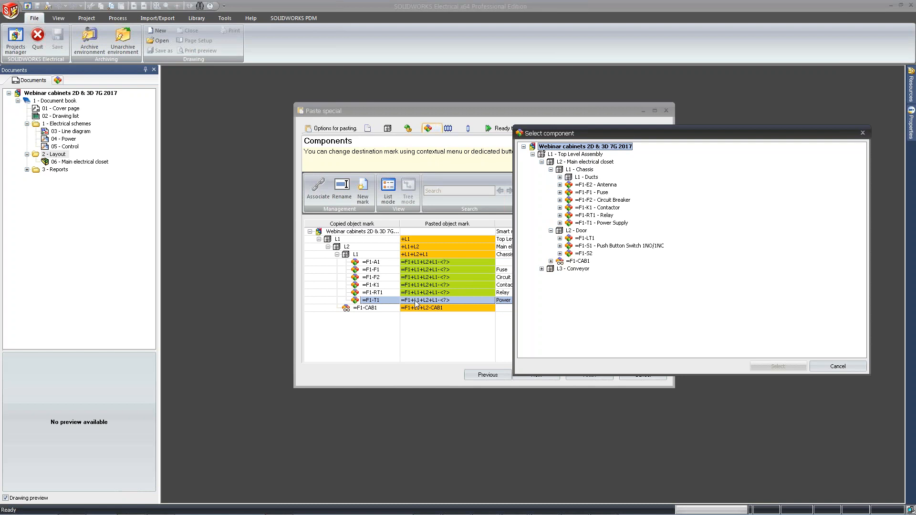
{"action": "left_click", "coordinate": [587, 224]}
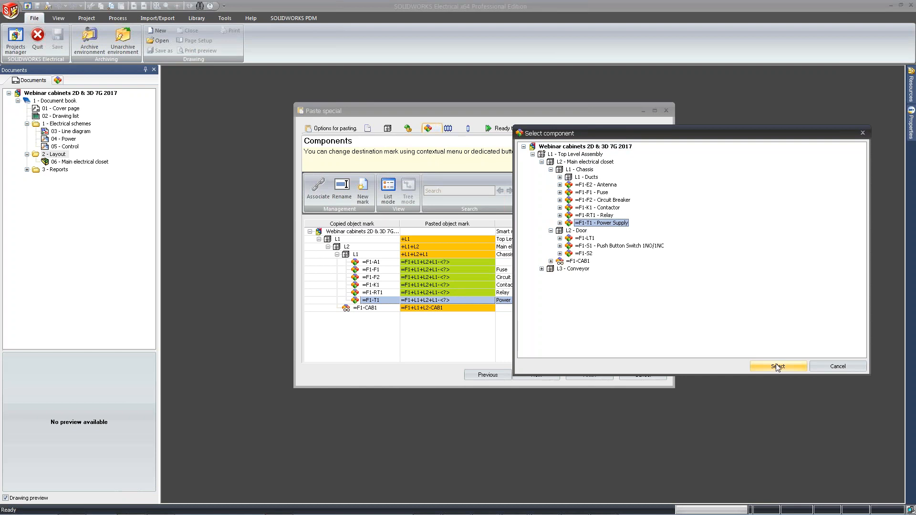
{"action": "left_click", "coordinate": [776, 367]}
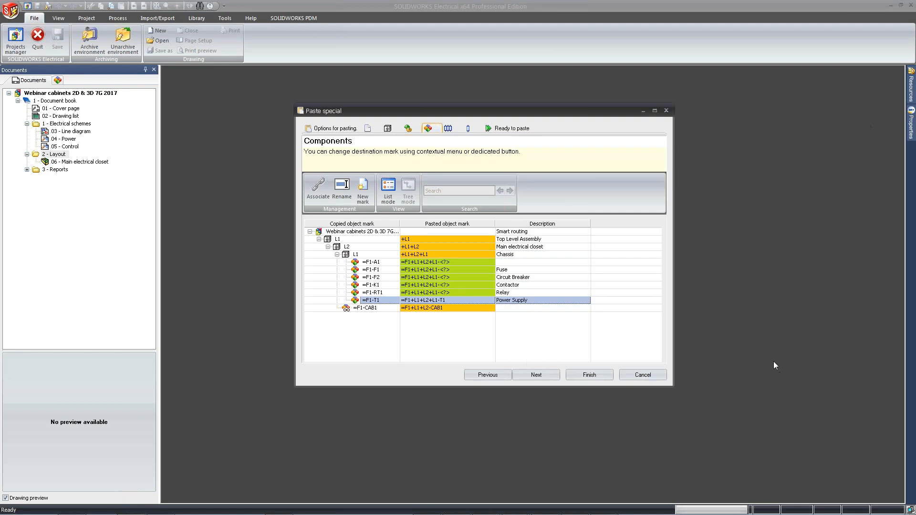
- Associate the copied relay =F1-RT1 with the existing =F1-RT1 in the main electrical closet's chassis
{"action": "right_click", "coordinate": [401, 292]}
{"action": "left_click", "coordinate": [422, 299]}
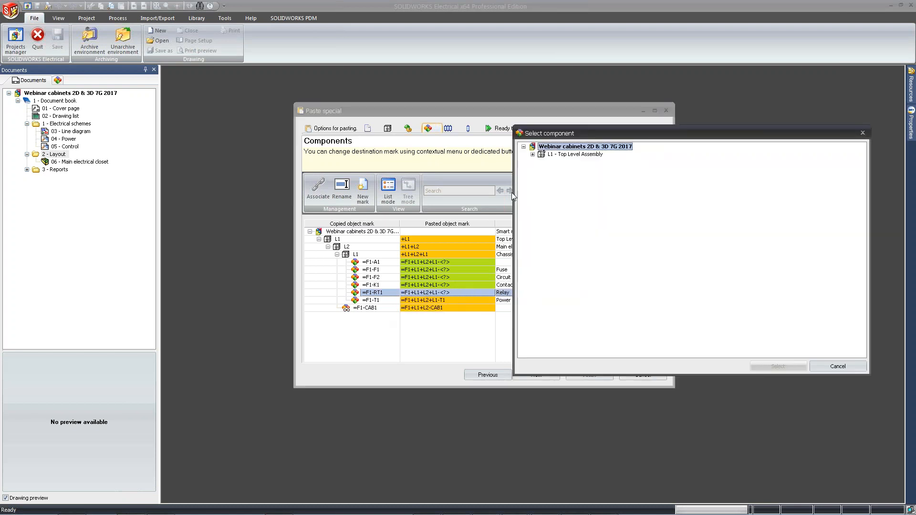
{"action": "left_click", "coordinate": [533, 155]}
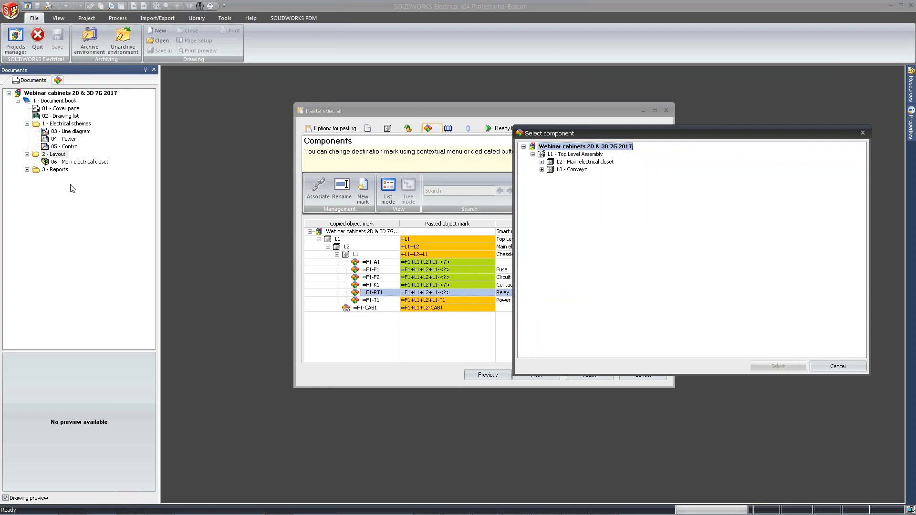
{"action": "left_click", "coordinate": [542, 162]}
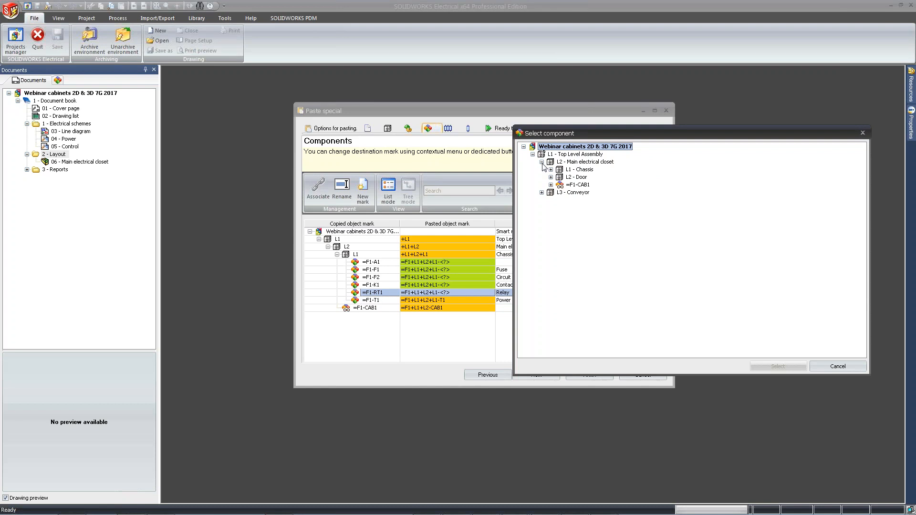
{"action": "left_click", "coordinate": [551, 170]}
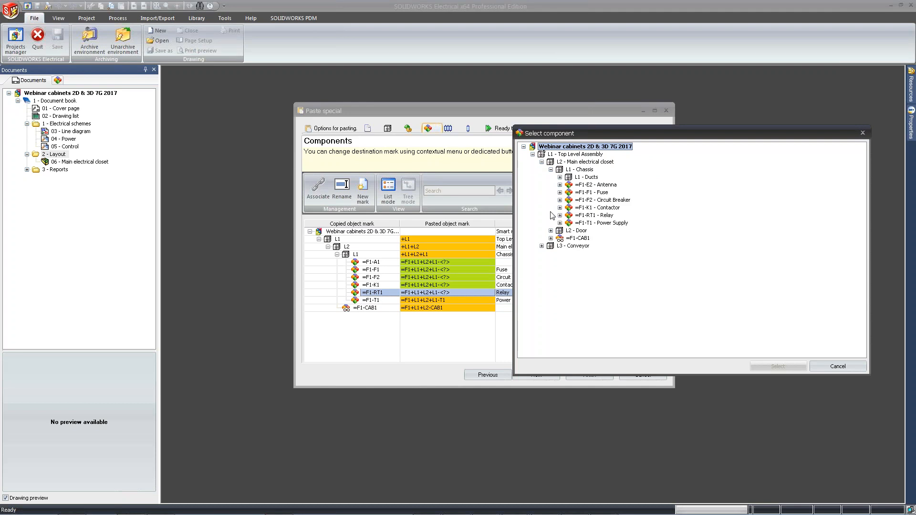
{"action": "left_click", "coordinate": [594, 215]}
{"action": "left_click", "coordinate": [776, 367]}
- Associate the copied contactor =F1-K1 with the existing =F1-K1 in the main electrical closet's chassis
{"action": "right_click", "coordinate": [384, 286]}
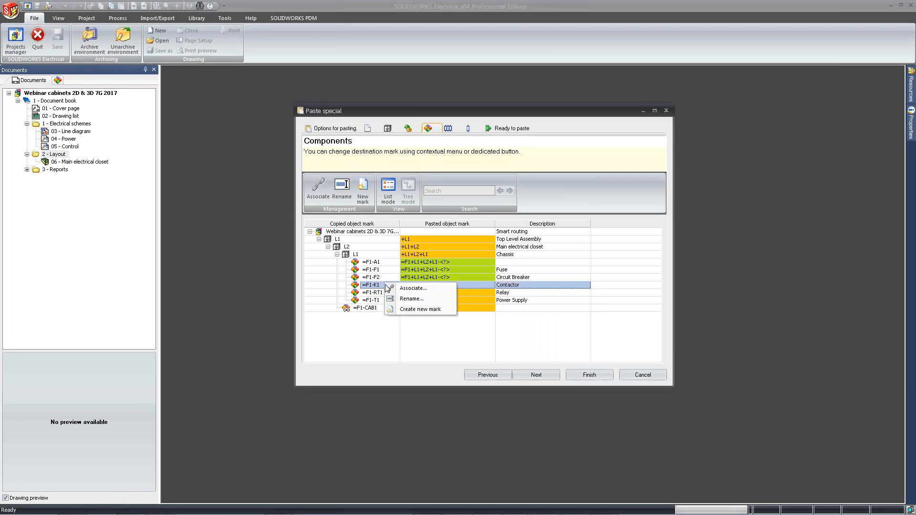
{"action": "left_click", "coordinate": [403, 288]}
{"action": "left_click", "coordinate": [533, 155]}
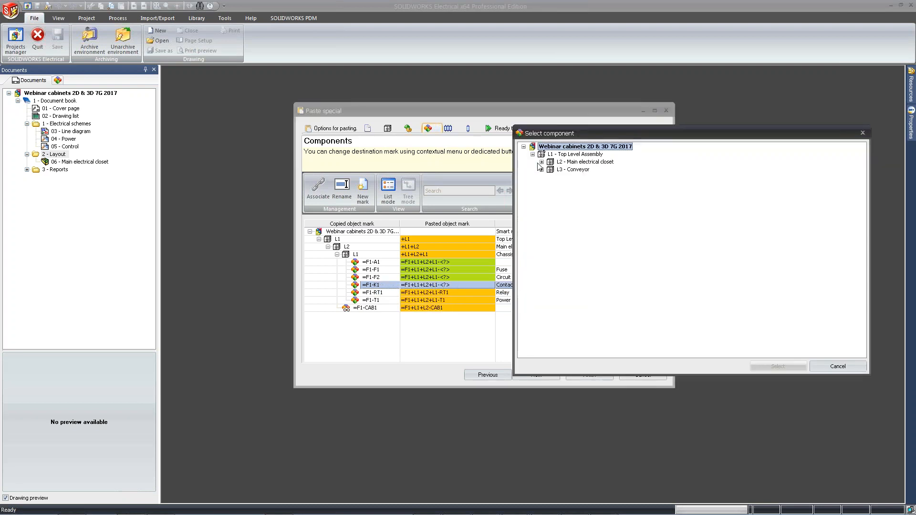
{"action": "left_click", "coordinate": [541, 162]}
{"action": "left_click", "coordinate": [551, 170]}
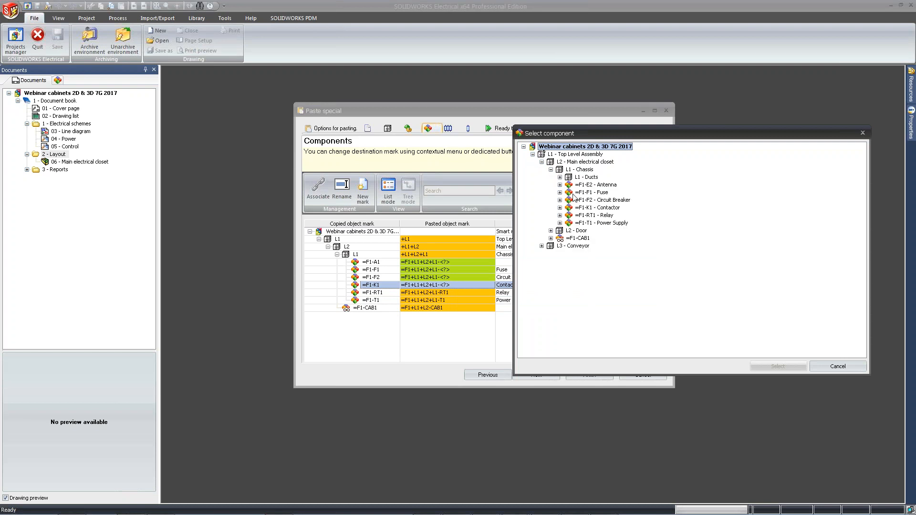
{"action": "left_click", "coordinate": [757, 366]}
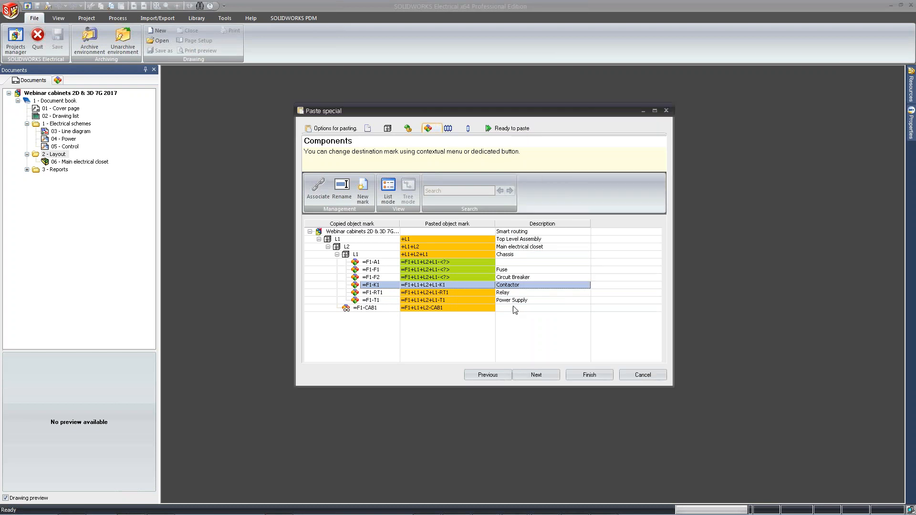
- Associate the copied circuit breaker =F1-F2 with the existing =F1-F2 in the main electrical closet's chassis
{"action": "right_click", "coordinate": [417, 277]}
{"action": "left_click", "coordinate": [438, 283]}
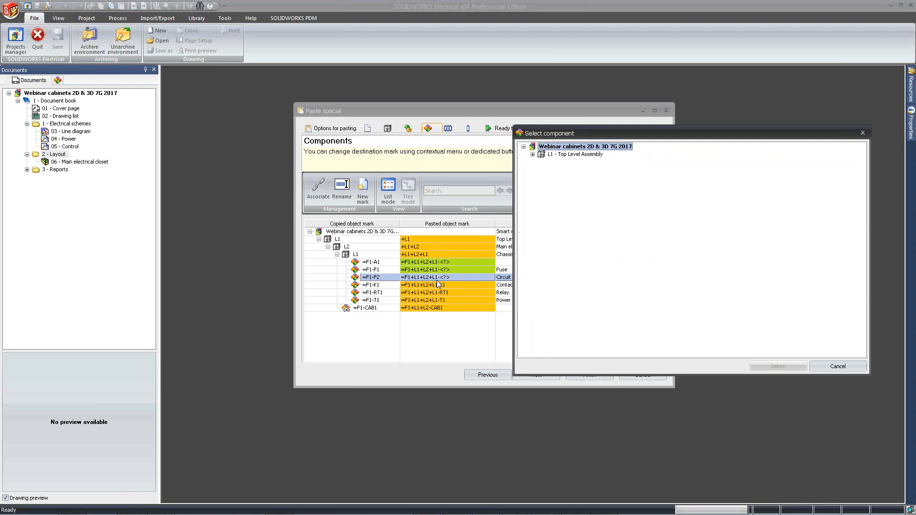
{"action": "left_click", "coordinate": [533, 154]}
{"action": "left_click", "coordinate": [542, 162]}
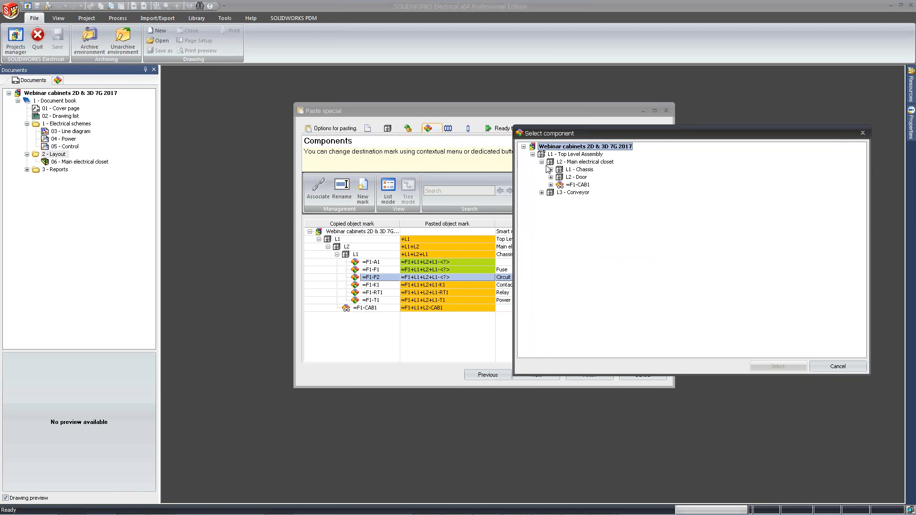
{"action": "left_click", "coordinate": [551, 170]}
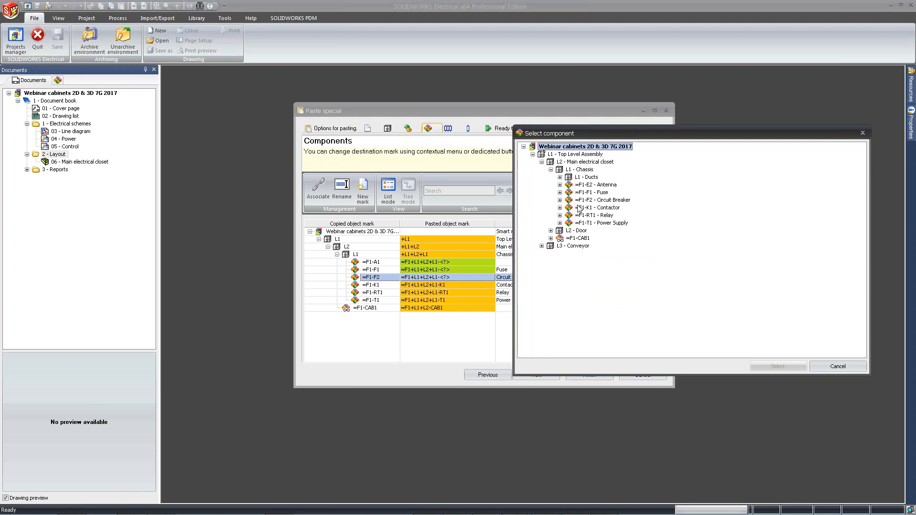
{"action": "left_click", "coordinate": [586, 207]}
{"action": "left_click", "coordinate": [588, 201]}
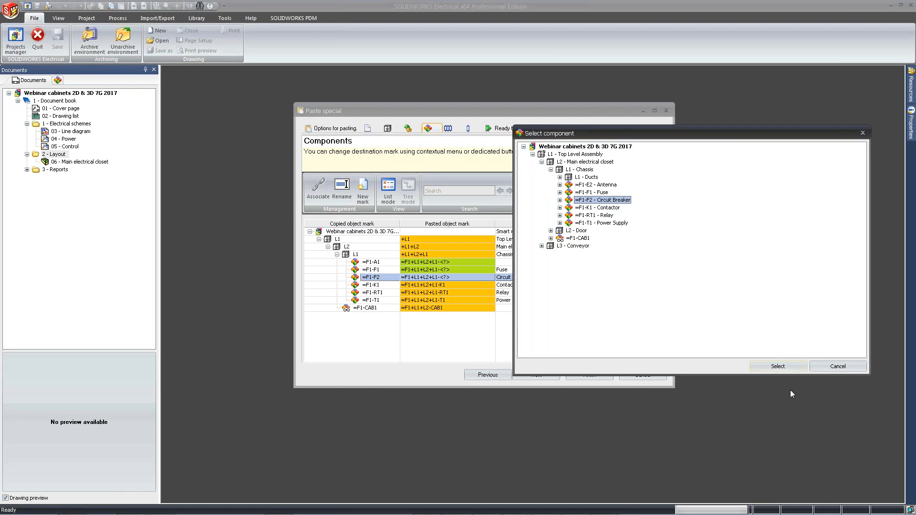
{"action": "left_click", "coordinate": [785, 372]}
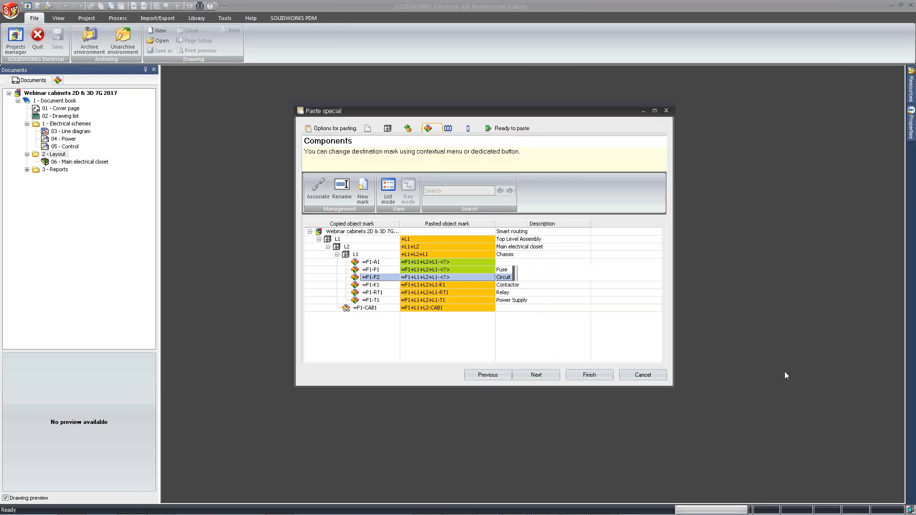
- Associate the copied fuse =F1-F1 with the existing =F1-F1 in the main electrical closet's chassis
{"action": "left_click", "coordinate": [375, 271]}
{"action": "right_click", "coordinate": [375, 271]}
{"action": "left_click", "coordinate": [389, 273]}
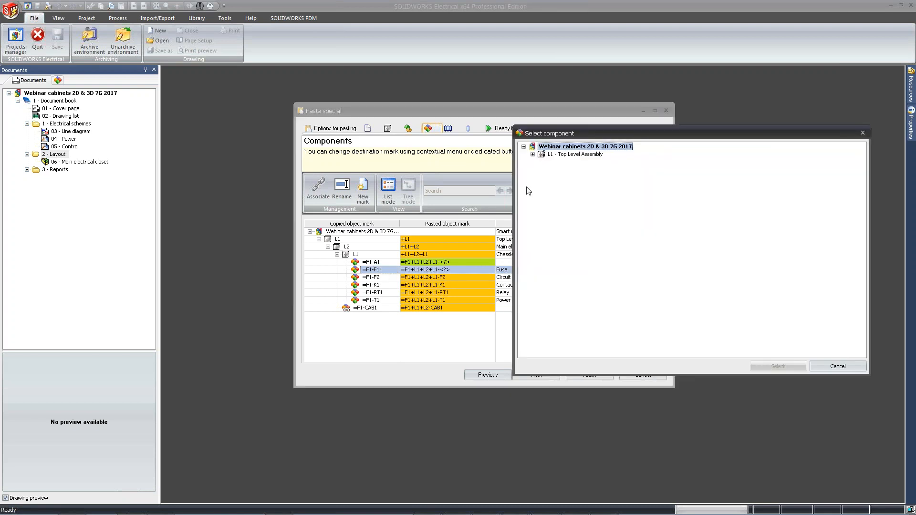
{"action": "left_click", "coordinate": [533, 154]}
{"action": "left_click", "coordinate": [542, 162]}
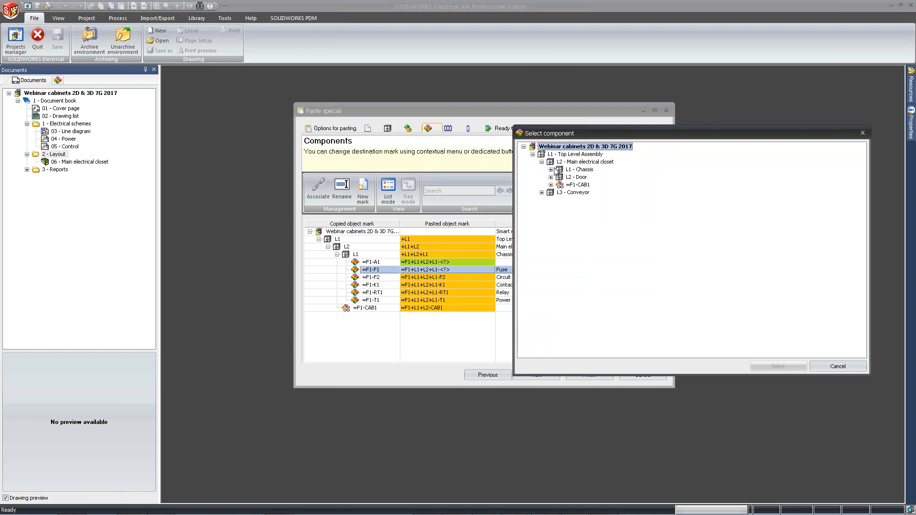
{"action": "left_click", "coordinate": [551, 169]}
{"action": "left_click", "coordinate": [592, 192]}
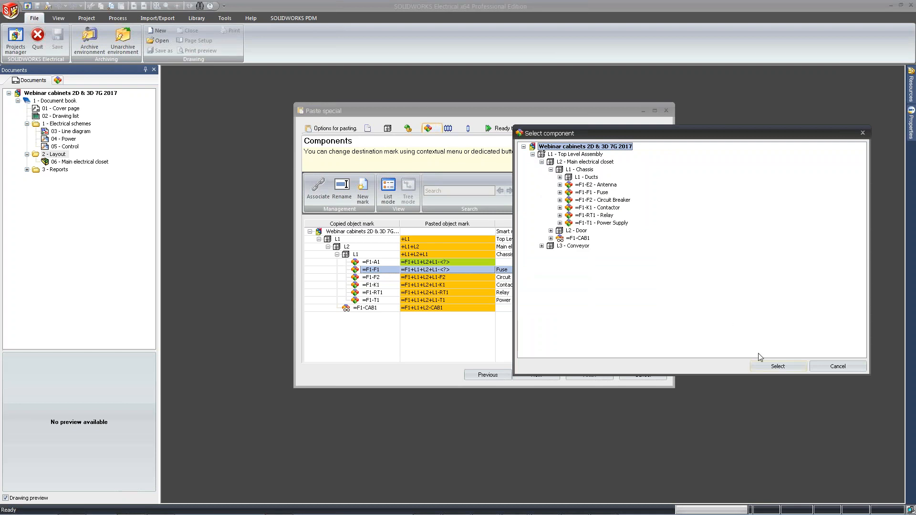
{"action": "left_click", "coordinate": [764, 366]}
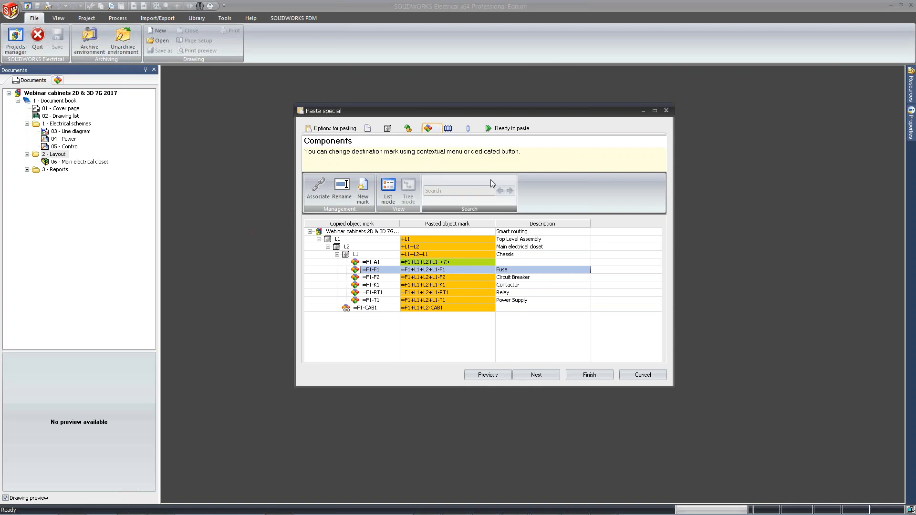
- Complete the special paste and preview the newly inserted Main electrical closet drawing in the Layout folder
{"action": "left_click", "coordinate": [597, 377]}
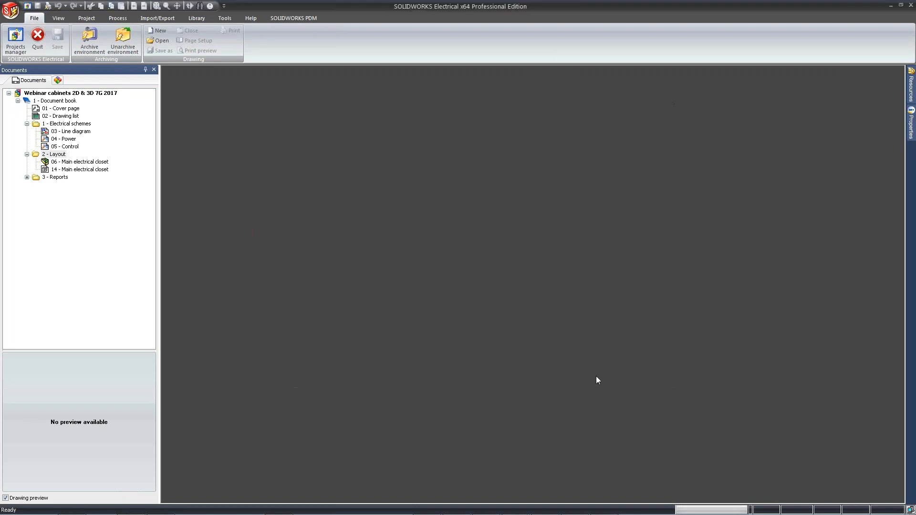
{"action": "left_click", "coordinate": [69, 170]}
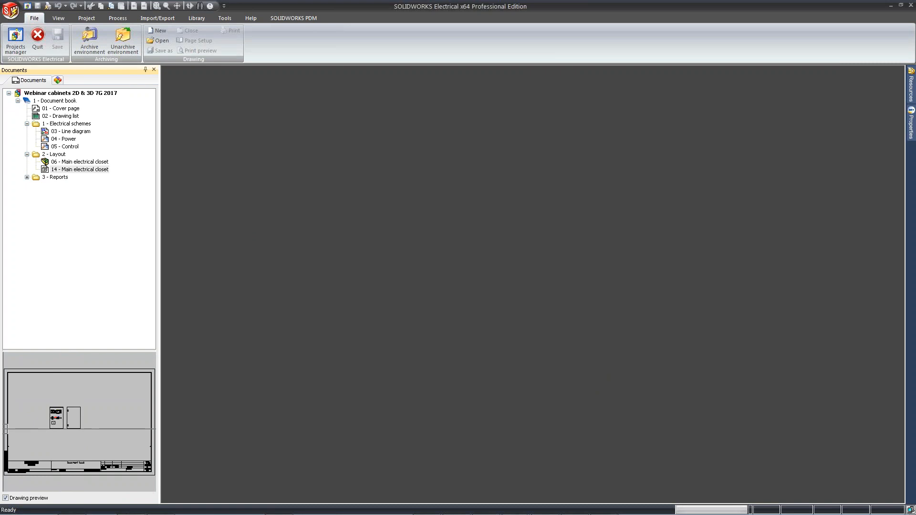
- Examine the cabinet symbol and manufacturer part listed under =F1-CAB1 in the main electrical closet's component tree
{"action": "left_click", "coordinate": [60, 81]}
{"action": "left_click", "coordinate": [18, 101]}
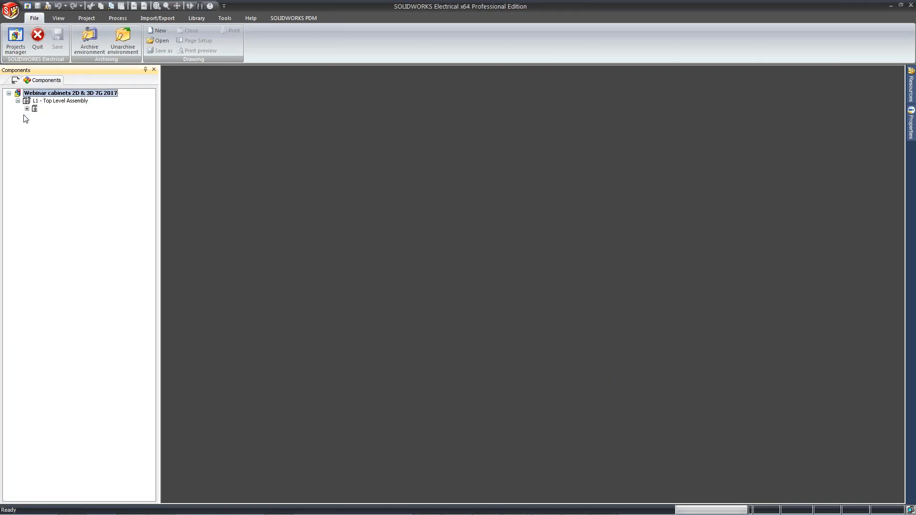
{"action": "left_click", "coordinate": [27, 109]}
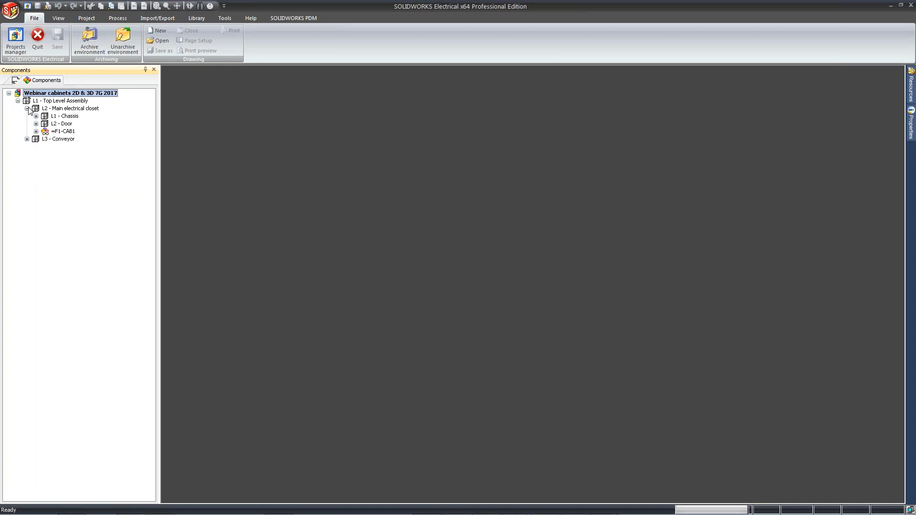
{"action": "left_click", "coordinate": [36, 131]}
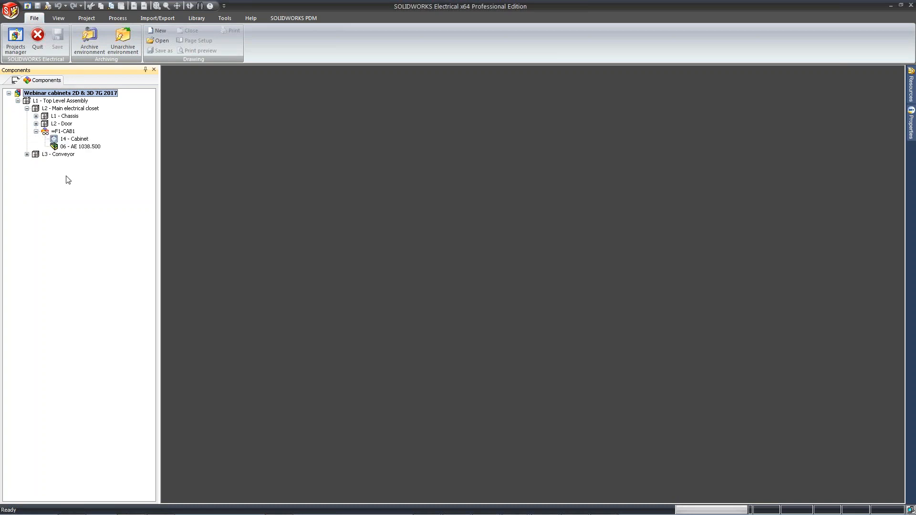
{"action": "left_click", "coordinate": [64, 132]}
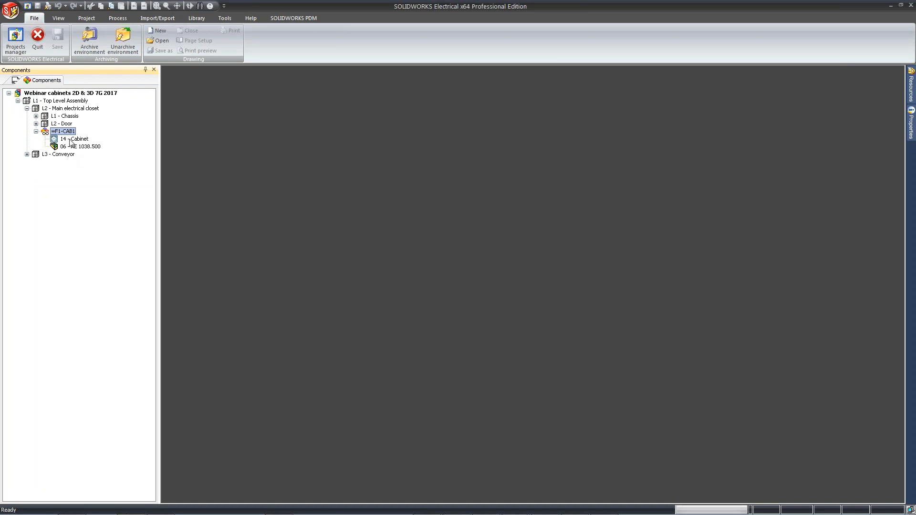
{"action": "left_click", "coordinate": [70, 140]}
{"action": "left_click", "coordinate": [71, 147]}
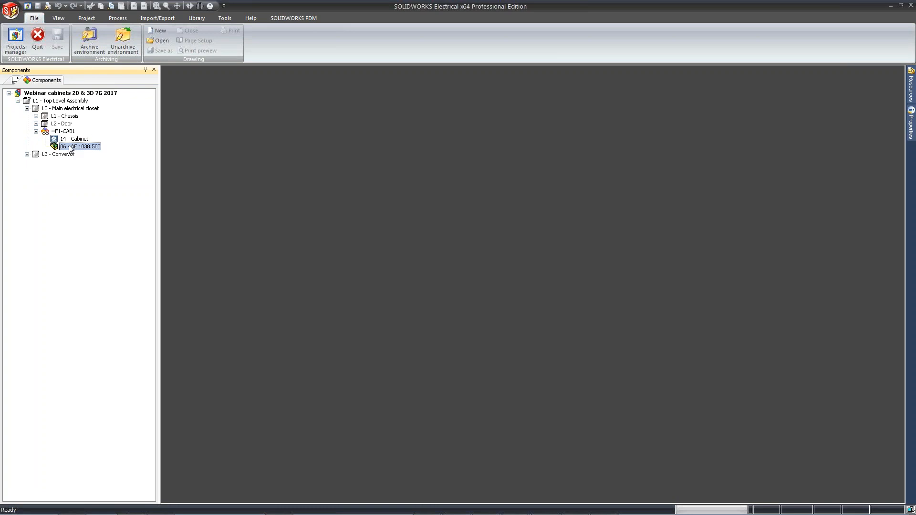
{"action": "left_click", "coordinate": [72, 140]}
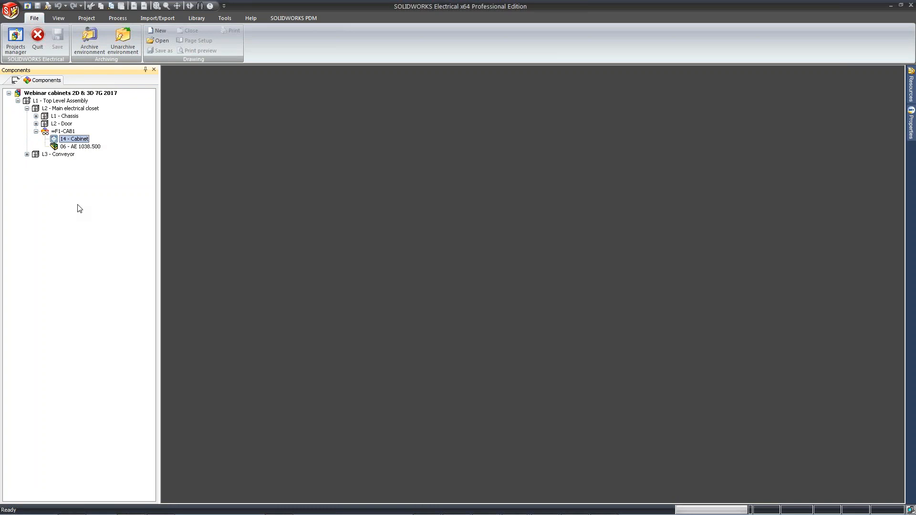
- Examine the symbols and 2D footprint listed under the =F1-K1 contactor in the chassis
{"action": "left_click", "coordinate": [36, 116]}
{"action": "left_click", "coordinate": [45, 162]}
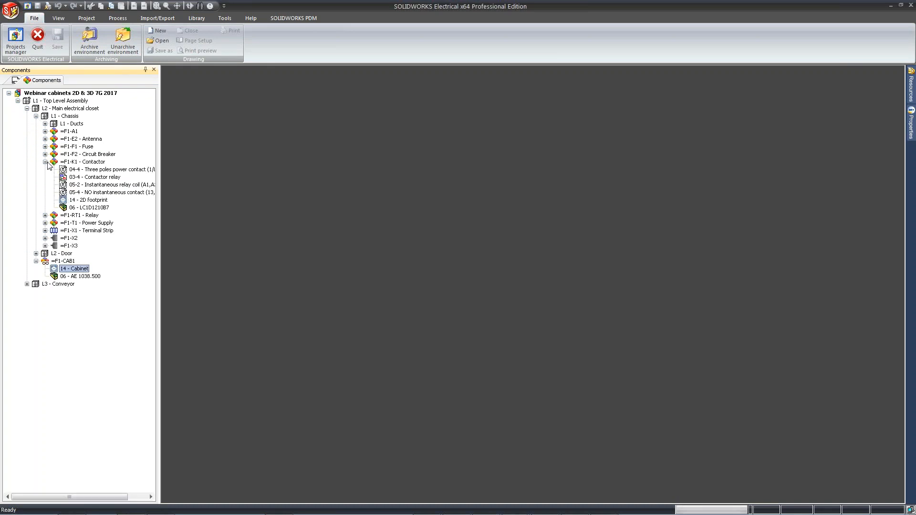
{"action": "left_click", "coordinate": [77, 201]}
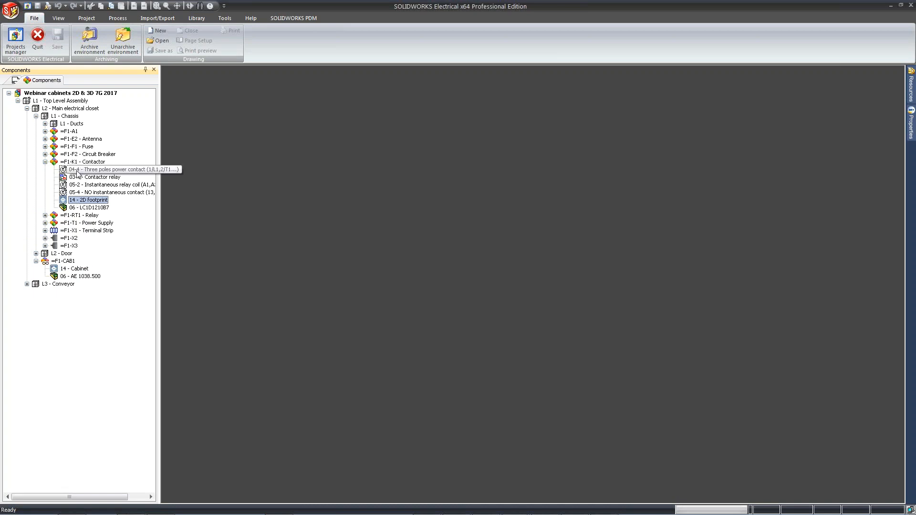
{"action": "key", "text": "alt+Tab"}
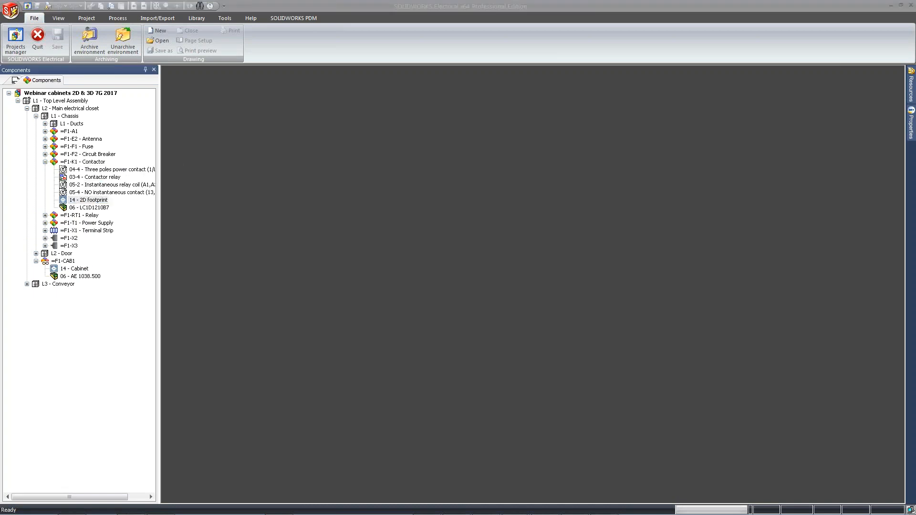
- Review the drawing numbering across the Electrical schemes, Layout and Reports folders of the document book
{"action": "left_click", "coordinate": [15, 80]}
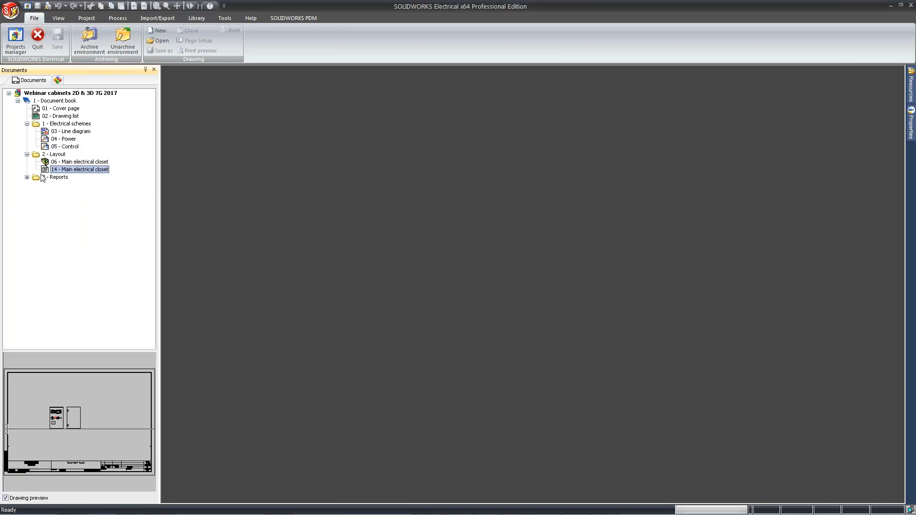
{"action": "left_click", "coordinate": [26, 154]}
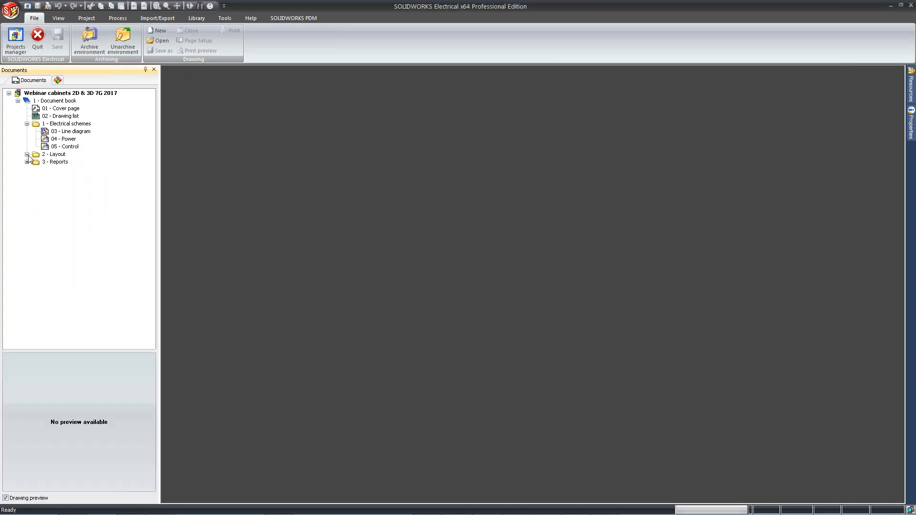
{"action": "left_click", "coordinate": [27, 123]}
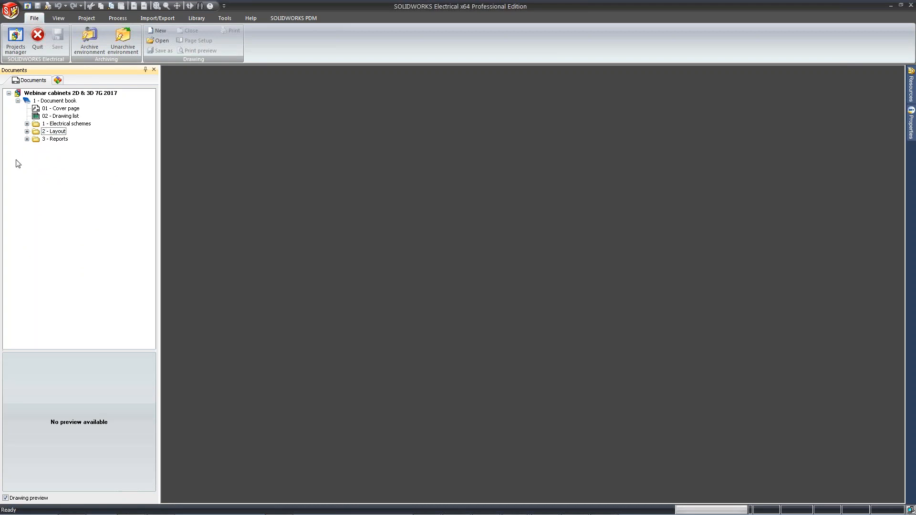
{"action": "left_click", "coordinate": [91, 18]}
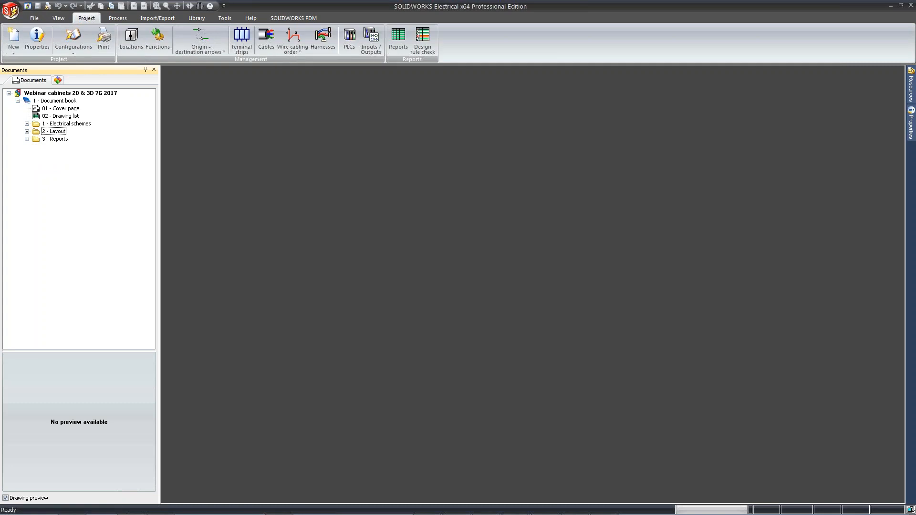
{"action": "left_click", "coordinate": [118, 19]}
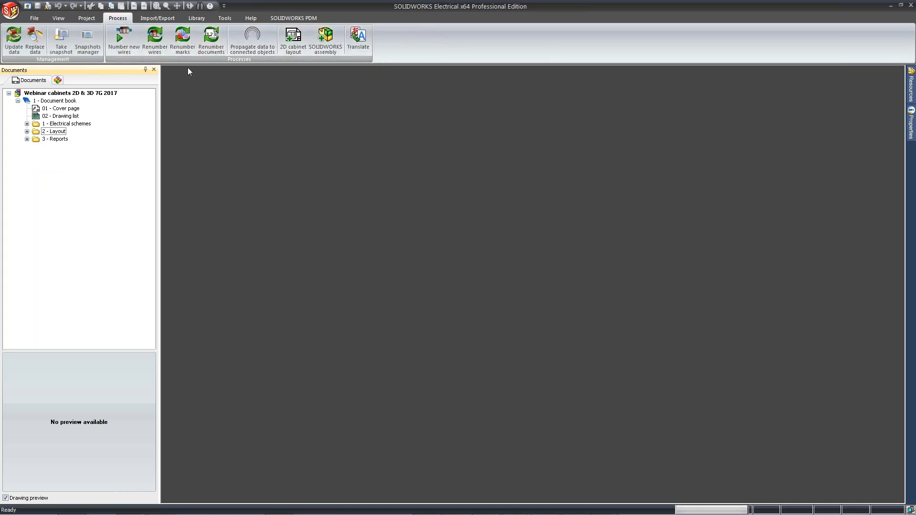
{"action": "left_click", "coordinate": [27, 131]}
{"action": "left_click", "coordinate": [28, 124]}
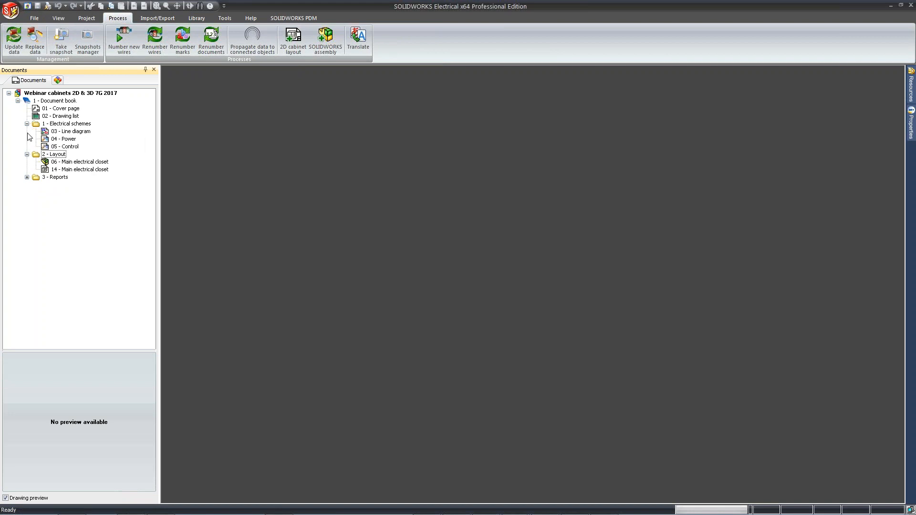
{"action": "left_click", "coordinate": [28, 178]}
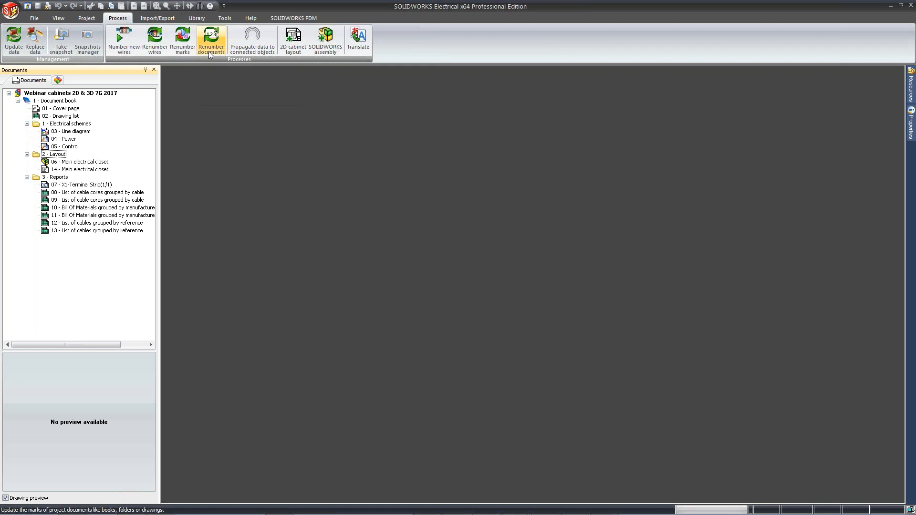
- Renumber the drawings of the whole project by recalculating order numbers with the formula STRZ(VAL(FILE_ORDERNO ),2,0)
{"action": "left_click", "coordinate": [210, 52]}
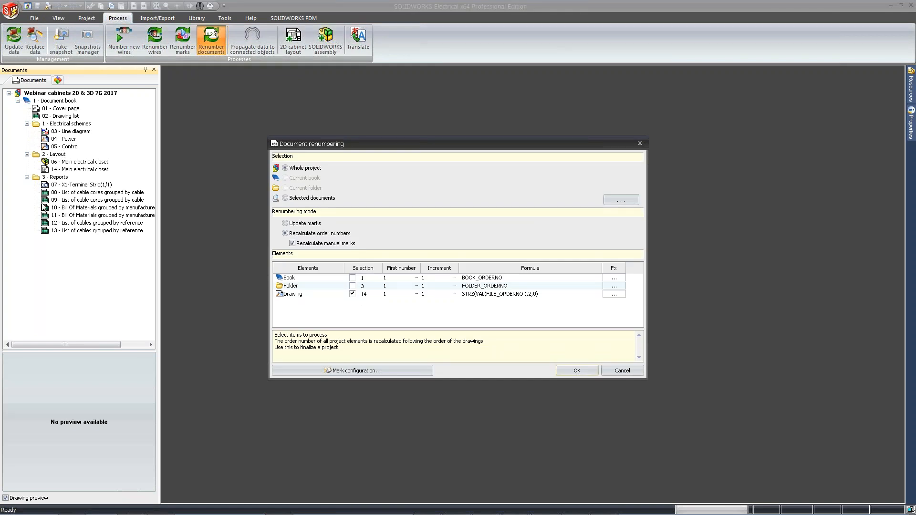
{"action": "left_click", "coordinate": [613, 295]}
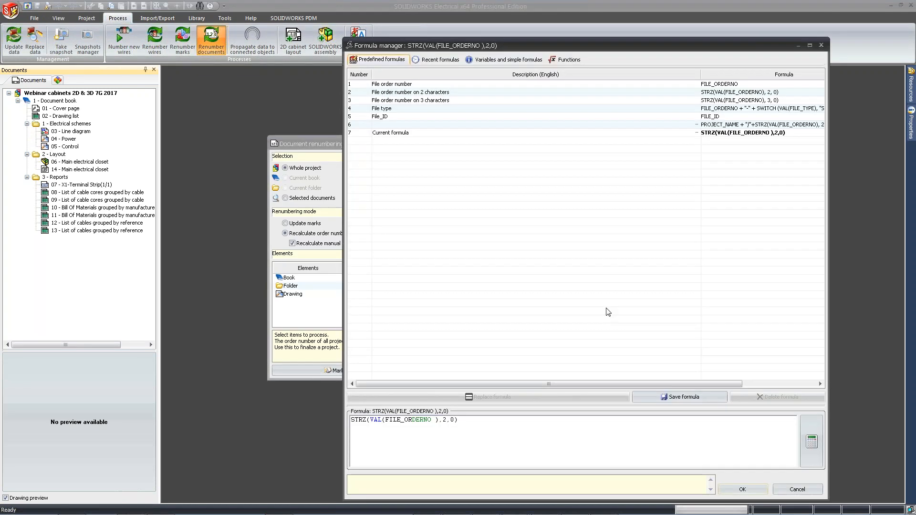
{"action": "left_click", "coordinate": [453, 61]}
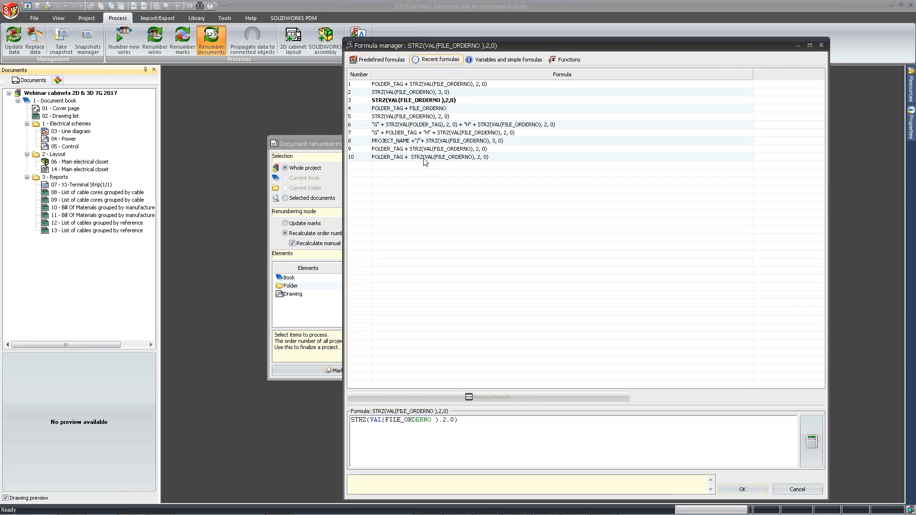
{"action": "left_click", "coordinate": [425, 158]}
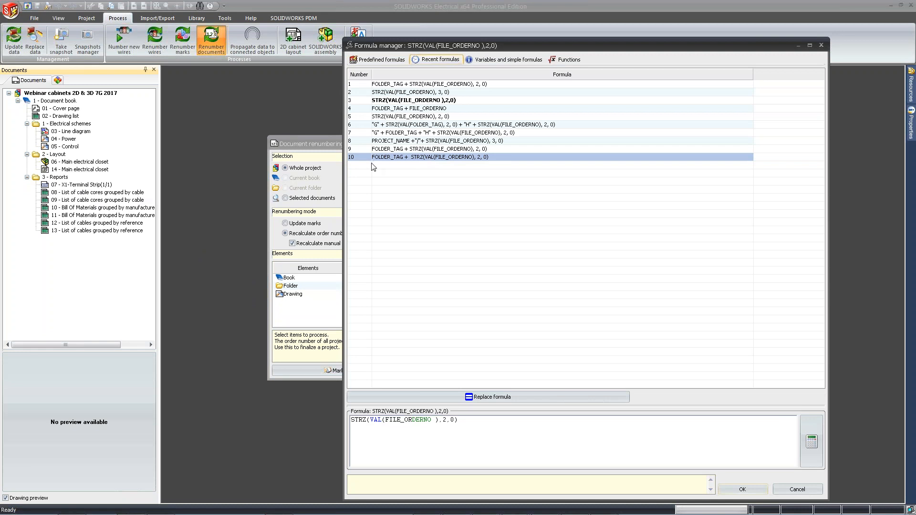
{"action": "left_click", "coordinate": [743, 489]}
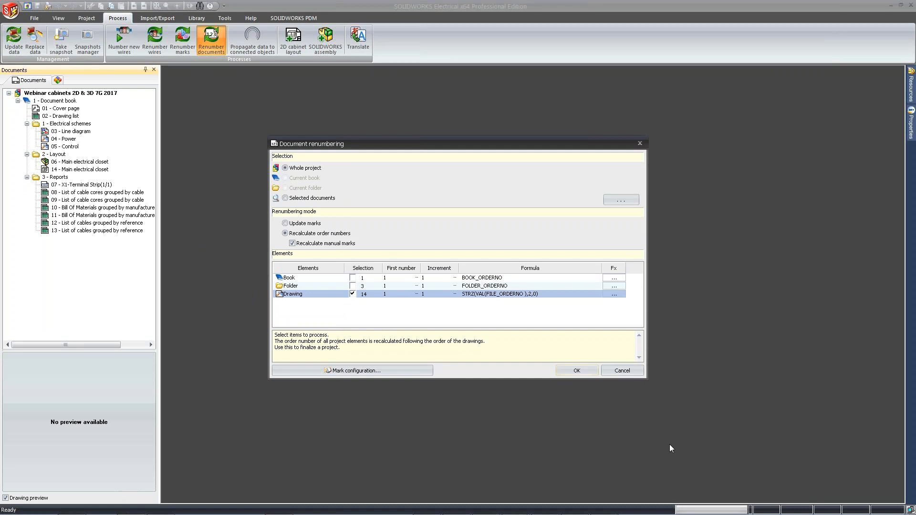
{"action": "left_click", "coordinate": [571, 371]}
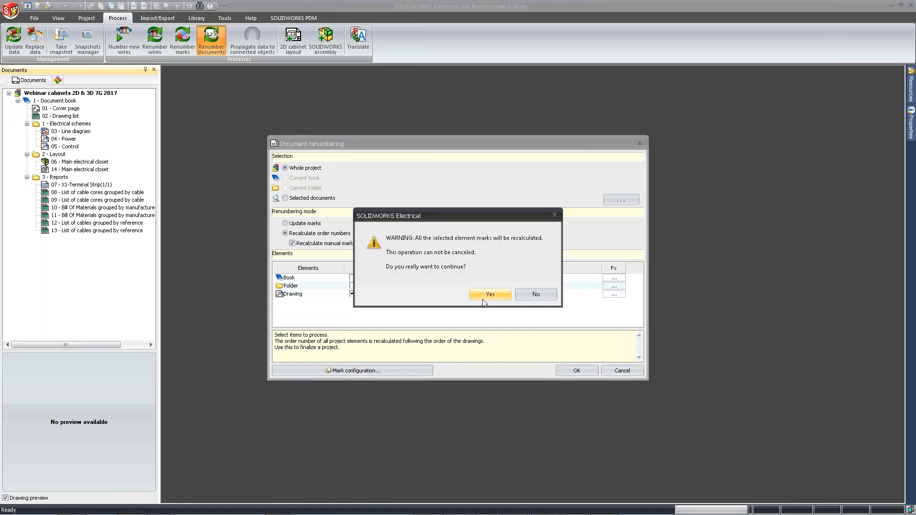
{"action": "left_click", "coordinate": [482, 297]}
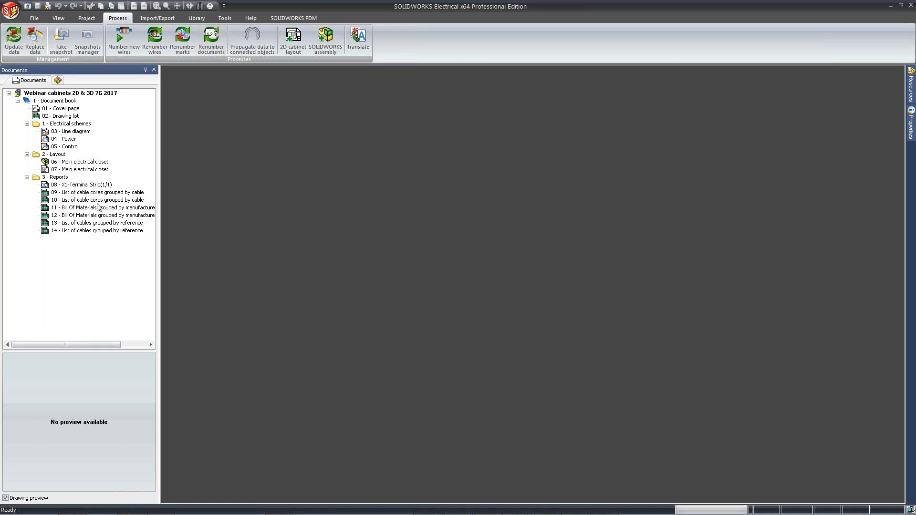
- Renumber the drawings in the Electrical schemes folder using the recent formula FOLDER_TAG + STRZ(VAL(FILE_ORDERNO), 2, 0)
{"action": "right_click", "coordinate": [74, 125]}
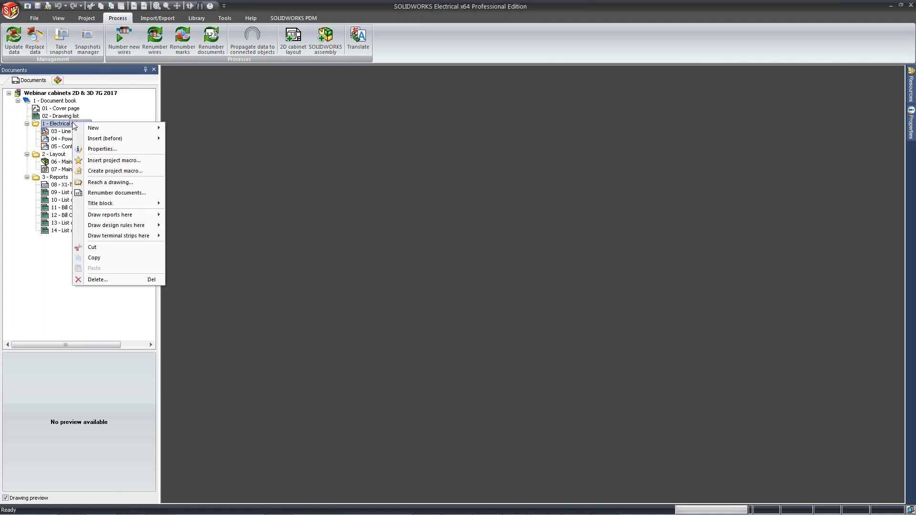
{"action": "left_click", "coordinate": [100, 193]}
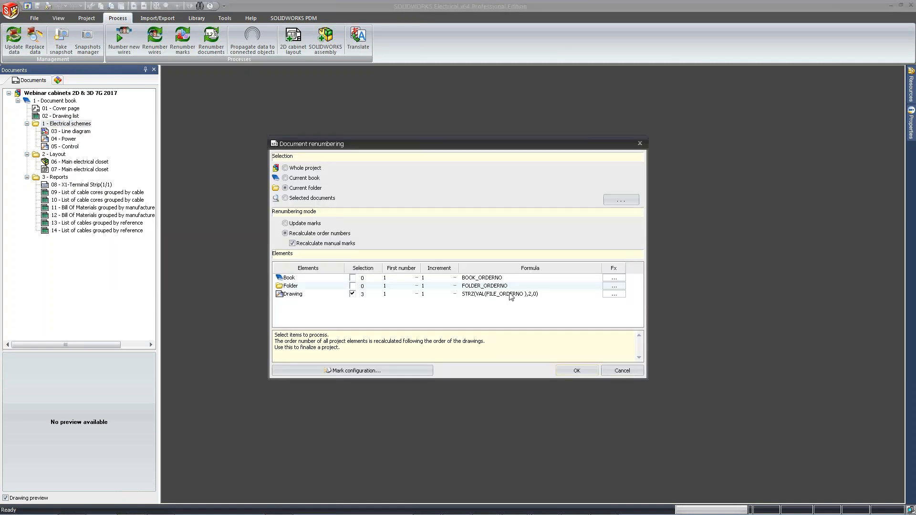
{"action": "left_click", "coordinate": [611, 295]}
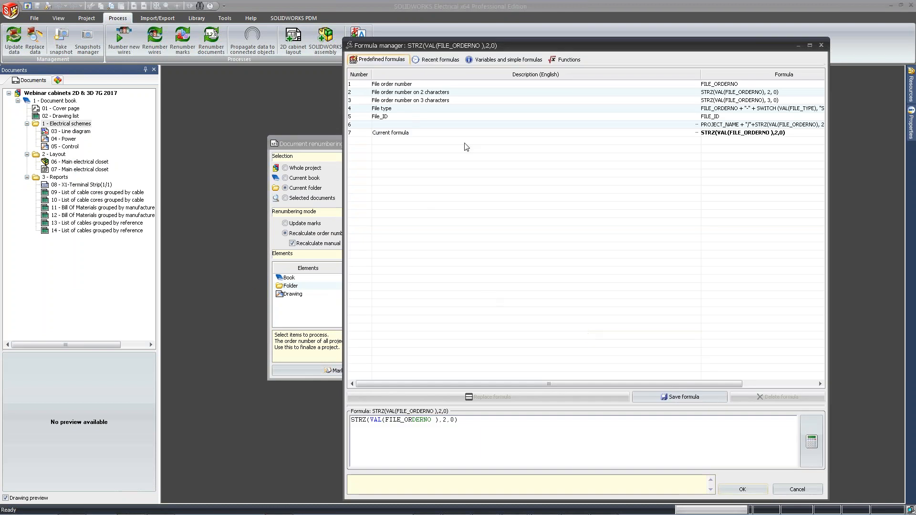
{"action": "left_click", "coordinate": [437, 60]}
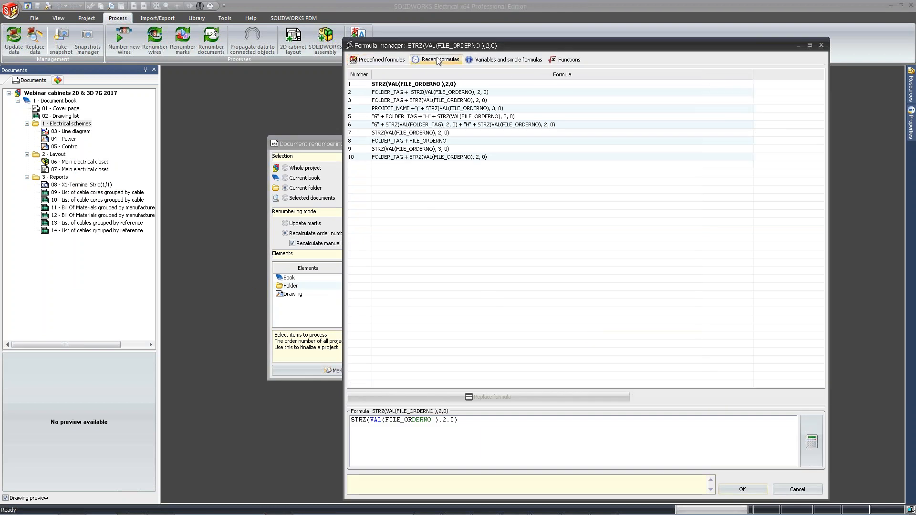
{"action": "left_click", "coordinate": [411, 159]}
{"action": "left_click", "coordinate": [476, 398]}
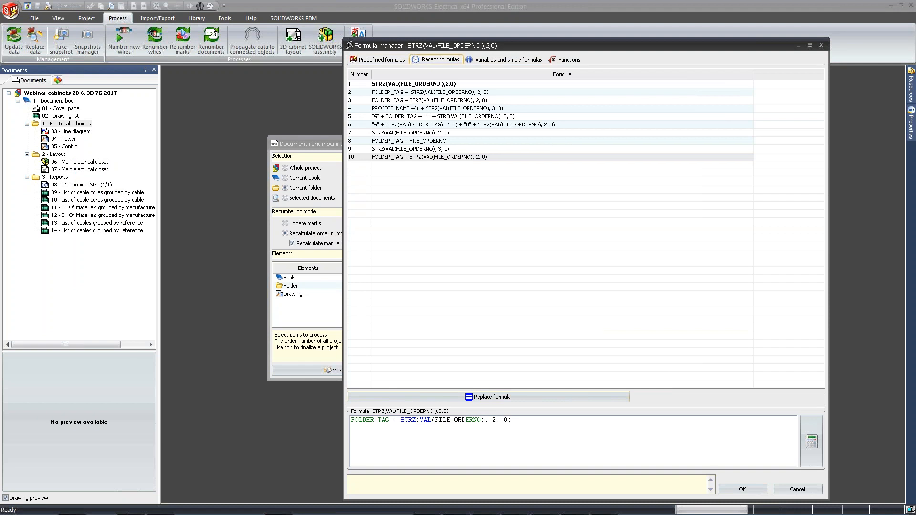
{"action": "left_click", "coordinate": [743, 490]}
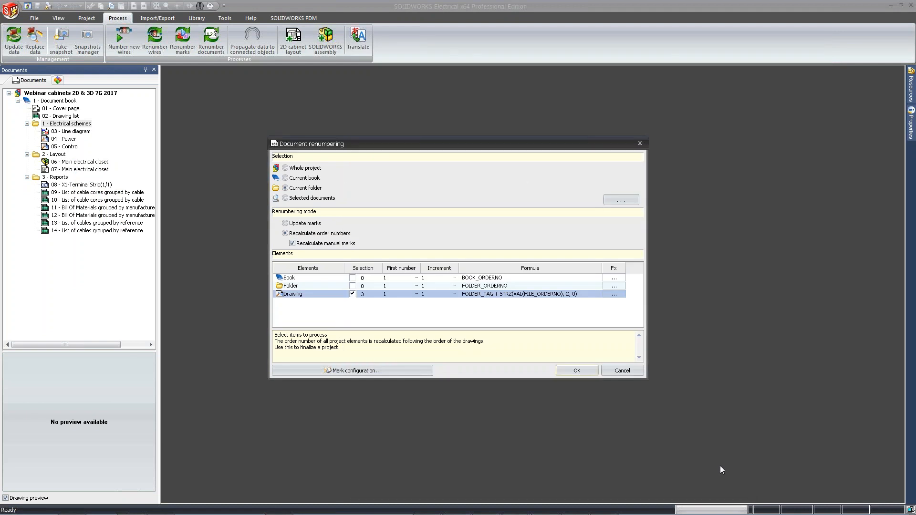
{"action": "left_click", "coordinate": [587, 371]}
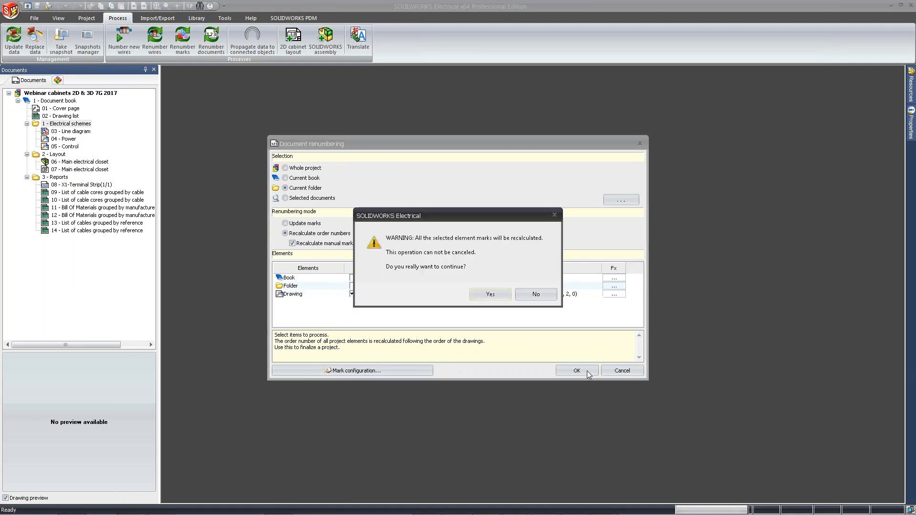
{"action": "left_click", "coordinate": [485, 293]}
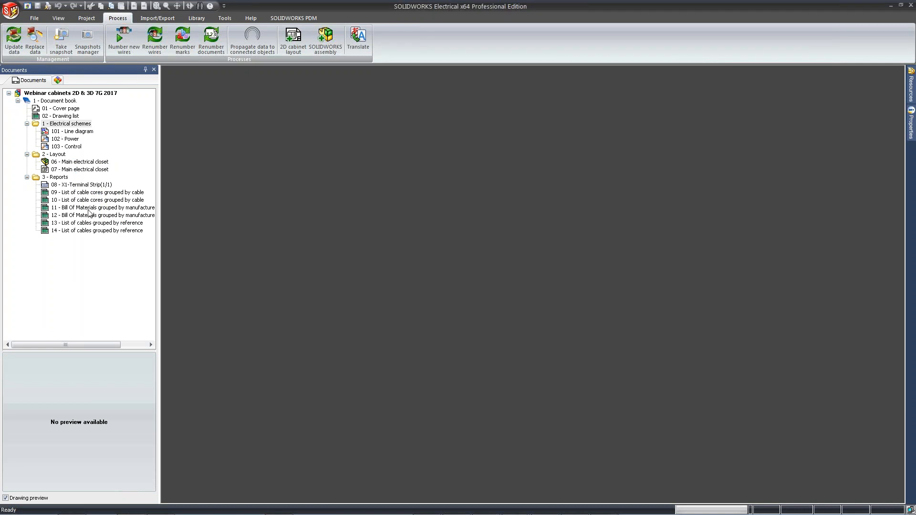
- Renumber the drawings in the Layout folder with the FOLDER_TAG + STRZ(VAL(FILE_ORDERNO), 2, 0) formula
{"action": "right_click", "coordinate": [58, 156]}
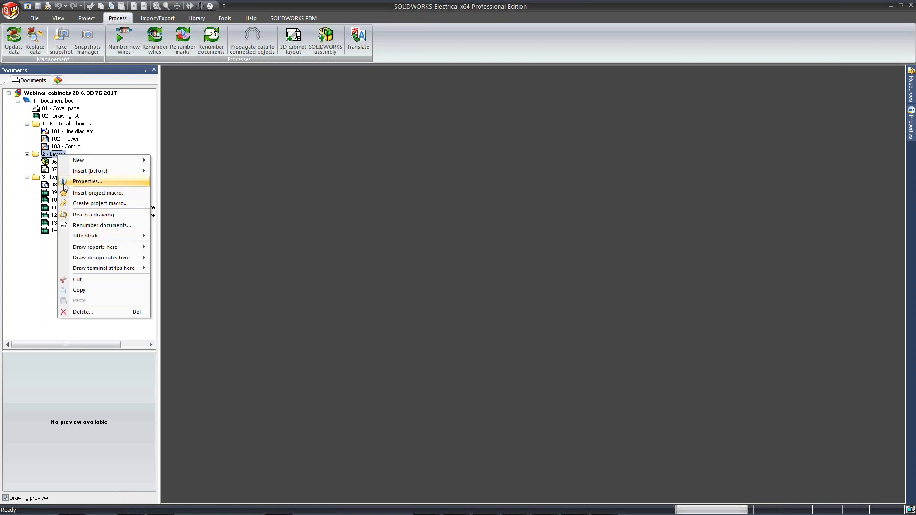
{"action": "left_click", "coordinate": [95, 225]}
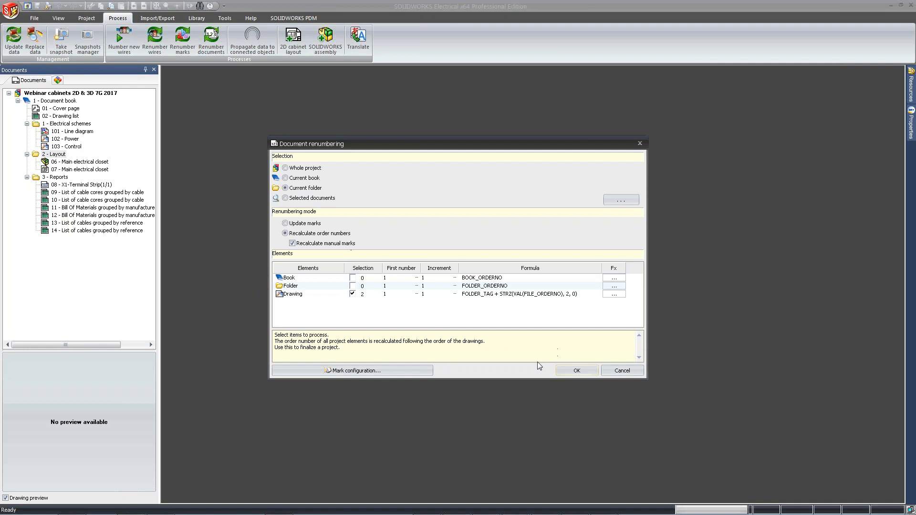
{"action": "left_click", "coordinate": [577, 371]}
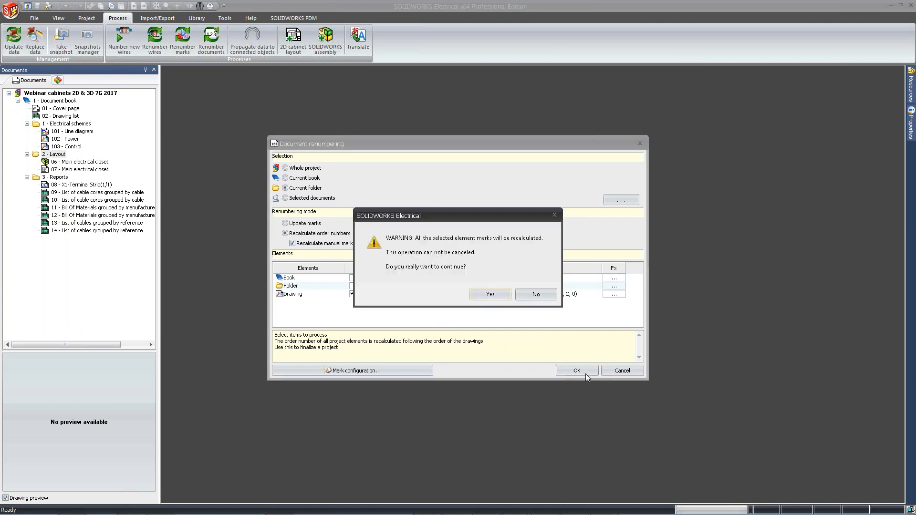
{"action": "left_click", "coordinate": [499, 297]}
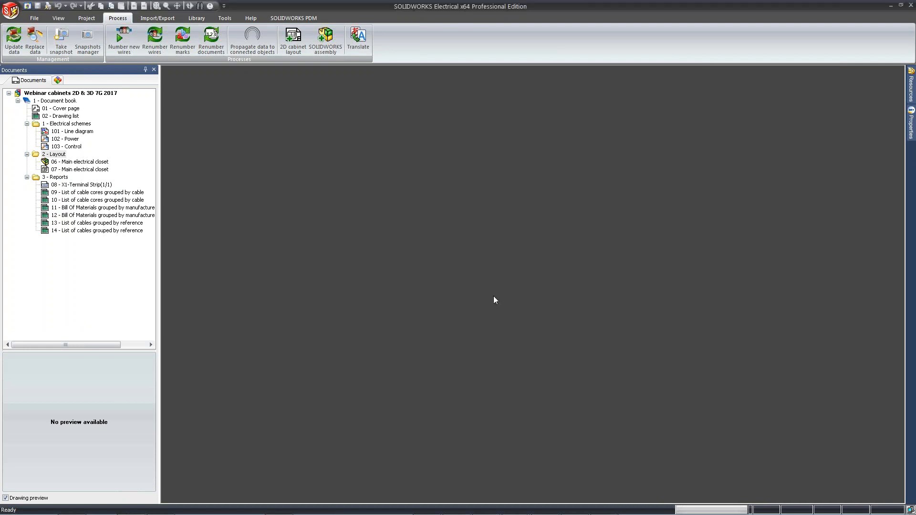
- Renumber the drawings in the Reports folder with the same folder-tag formula, recalculating their order numbers
{"action": "right_click", "coordinate": [48, 178]}
{"action": "left_click", "coordinate": [81, 248]}
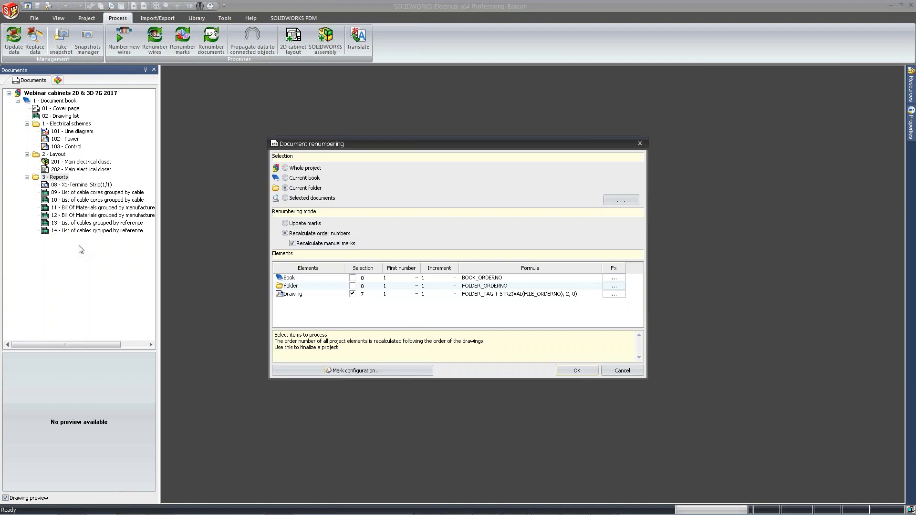
{"action": "left_click", "coordinate": [583, 373]}
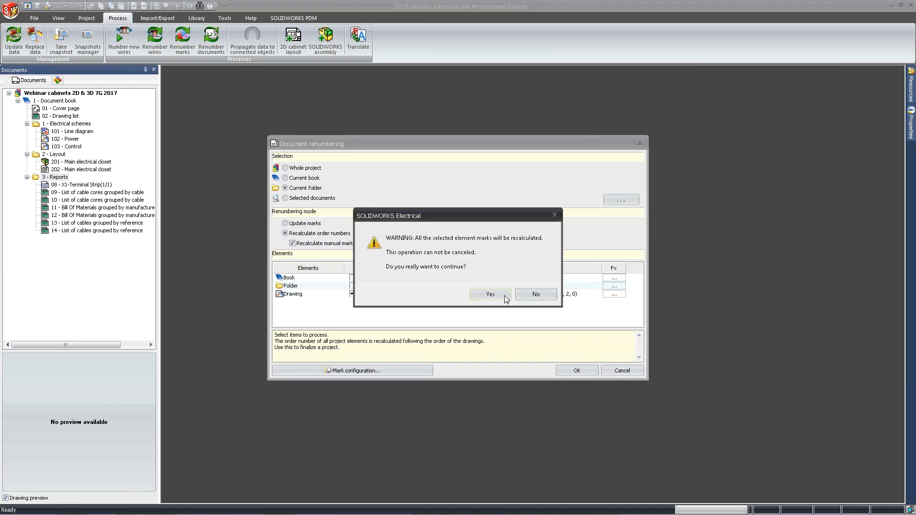
{"action": "left_click", "coordinate": [505, 297]}
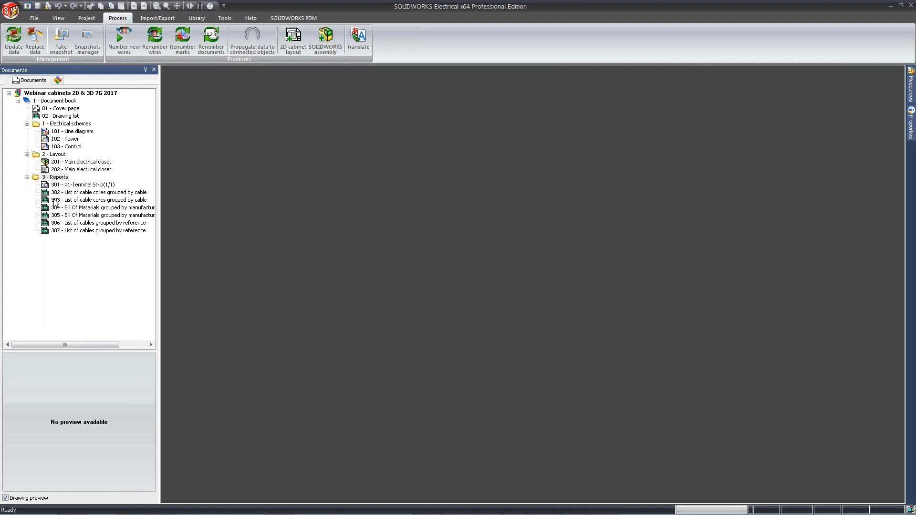
- Open the 202 - Main electrical closet cabinet layout and set its drawing scale to 1:5
{"action": "double_click", "coordinate": [81, 169]}
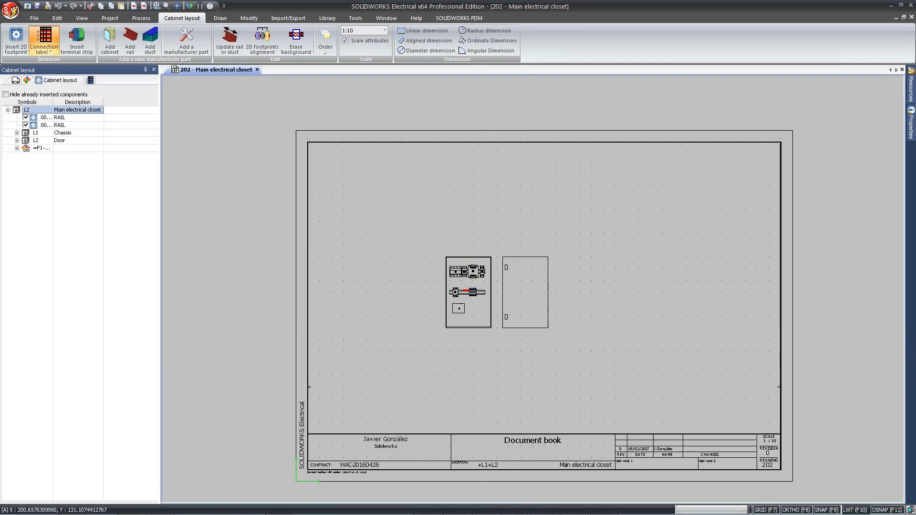
{"action": "left_click", "coordinate": [382, 31]}
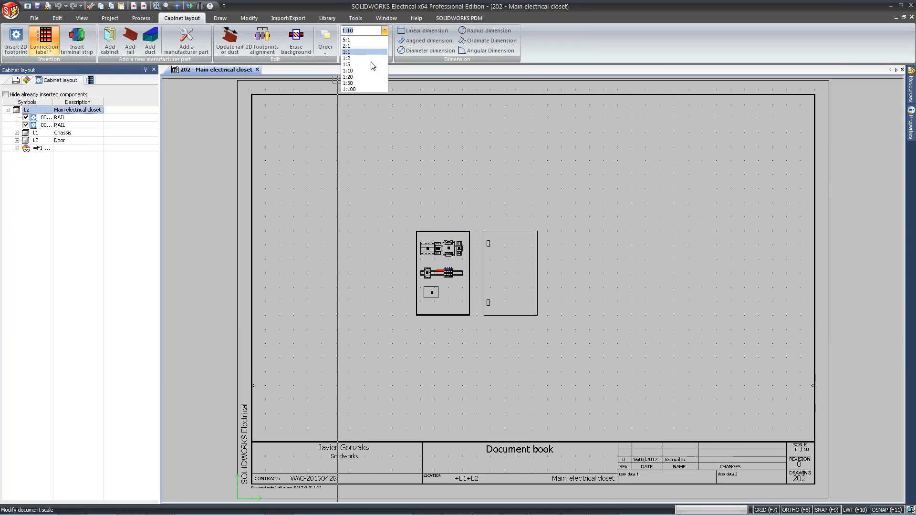
{"action": "left_click", "coordinate": [371, 64]}
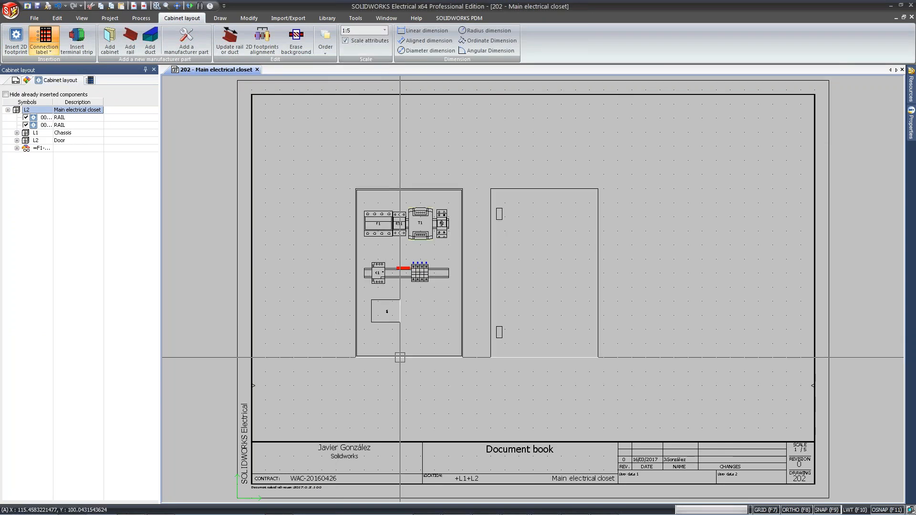
{"action": "scroll", "coordinate": [411, 265], "scroll_direction": "up", "scroll_amount": 3}
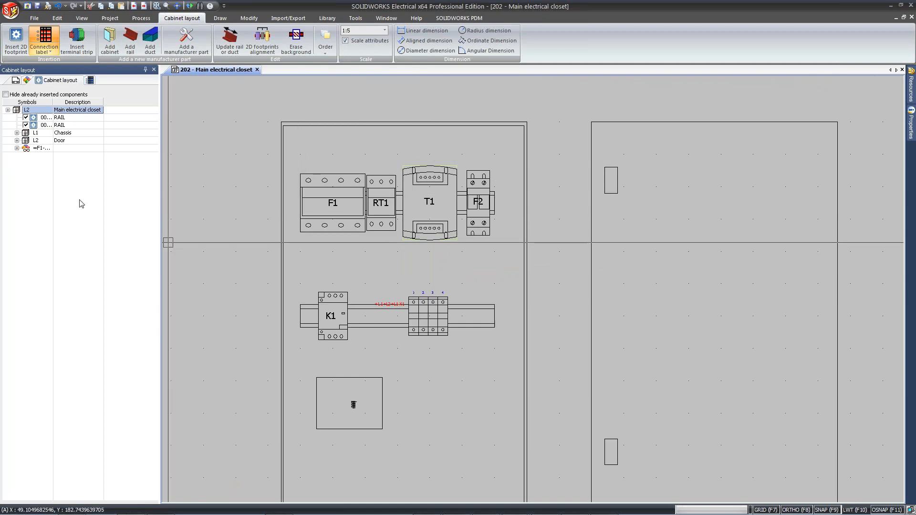
- Examine the footprints, symbols and parts listed under =F1-A1, the =F1-E2 antenna and the =F1-F1 fuse in the chassis
{"action": "left_click", "coordinate": [27, 81]}
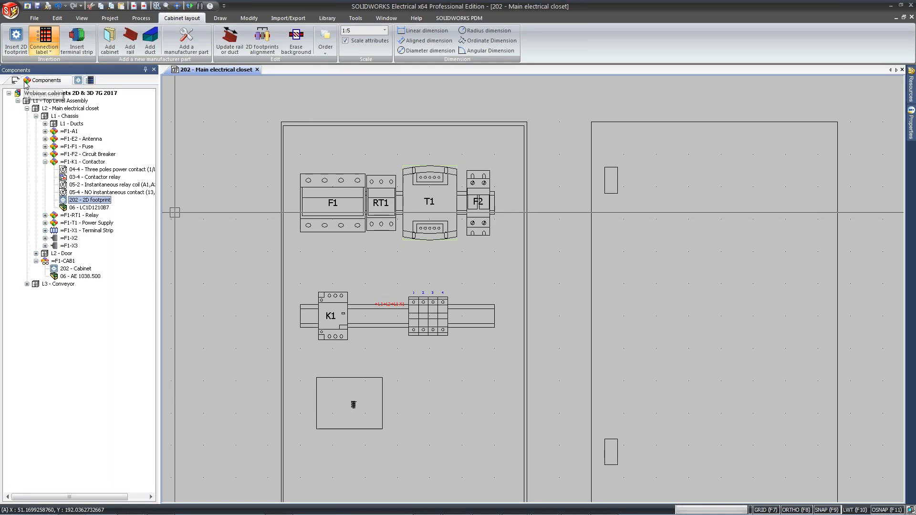
{"action": "left_click", "coordinate": [45, 162]}
{"action": "left_click", "coordinate": [45, 131]}
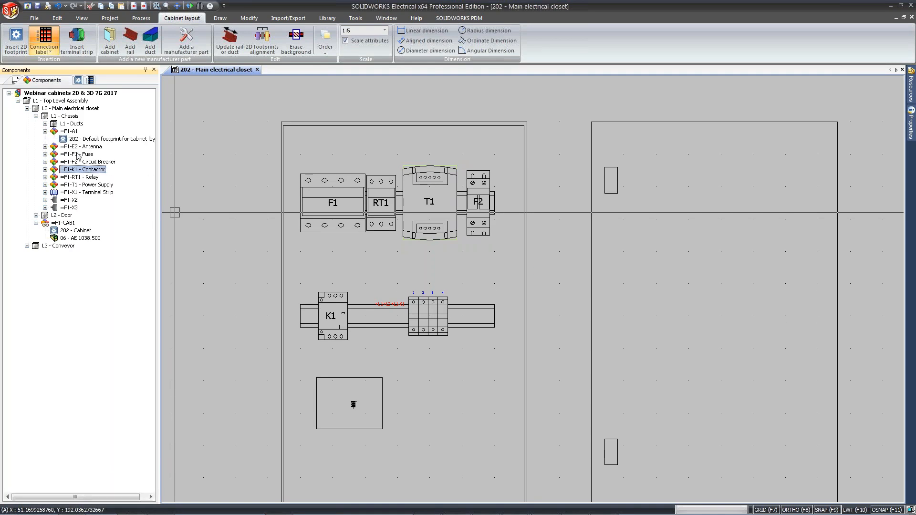
{"action": "left_click", "coordinate": [69, 131]}
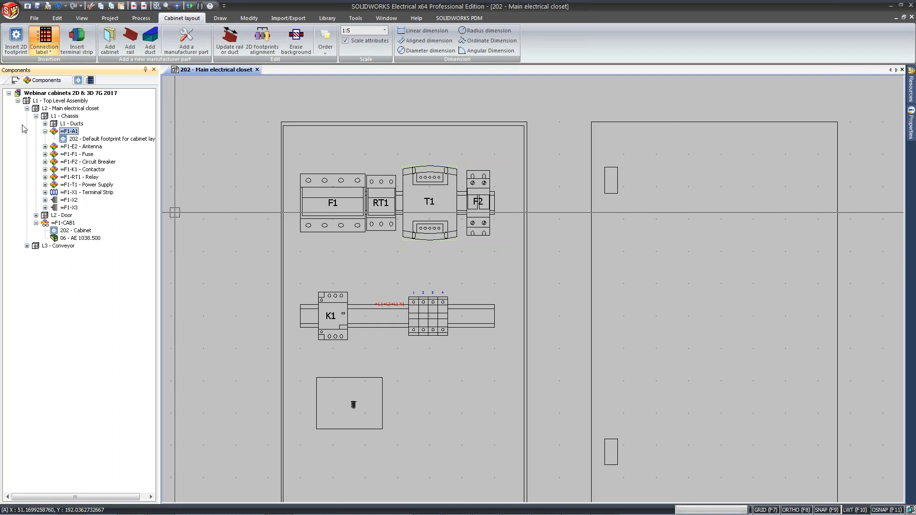
{"action": "left_click", "coordinate": [74, 139]}
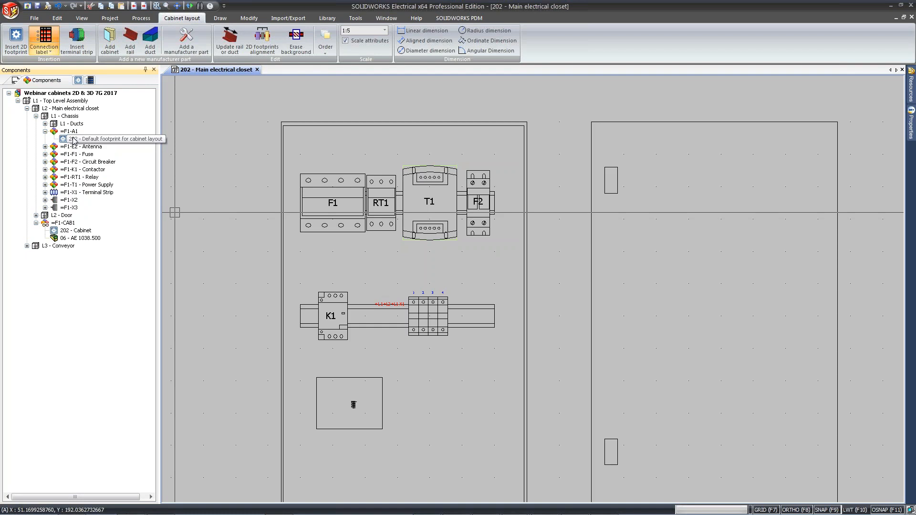
{"action": "left_click", "coordinate": [46, 147]}
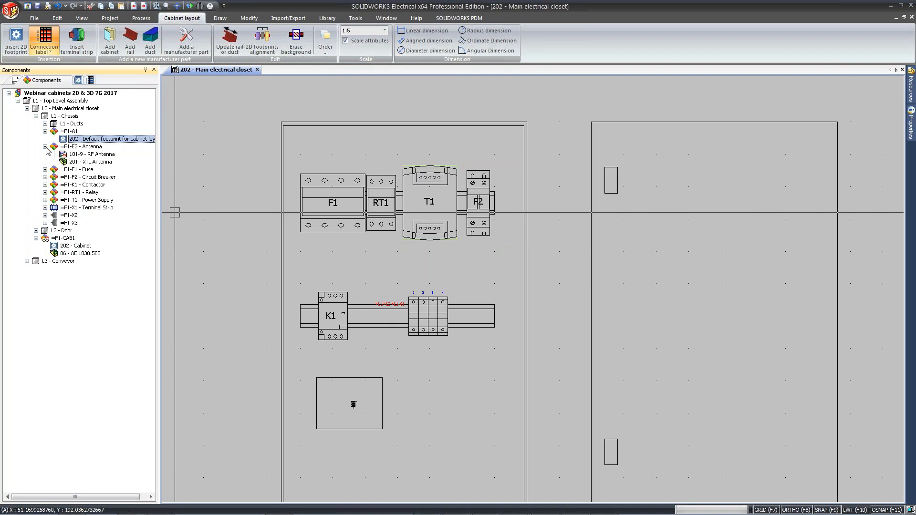
{"action": "left_click", "coordinate": [45, 169]}
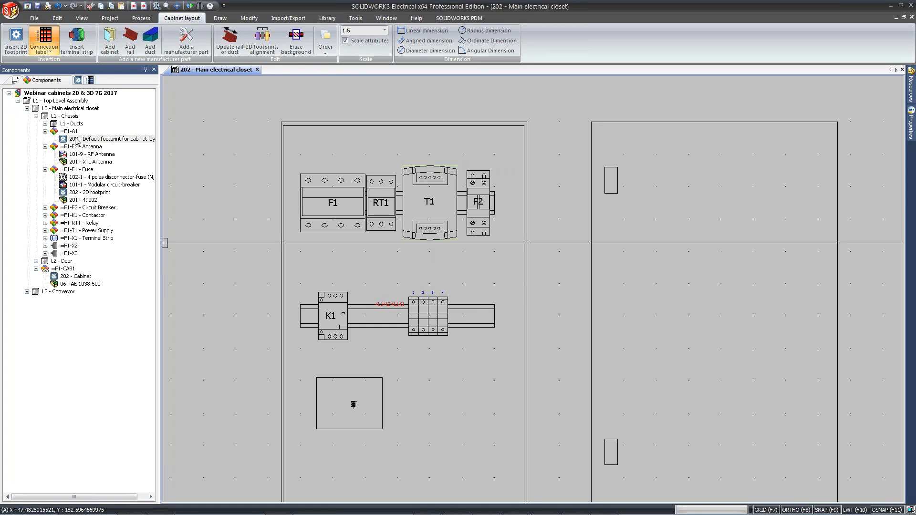
- Open the 102 - Power scheme from the Electrical schemes folder and examine its motor and power supply circuits
{"action": "left_click", "coordinate": [16, 81]}
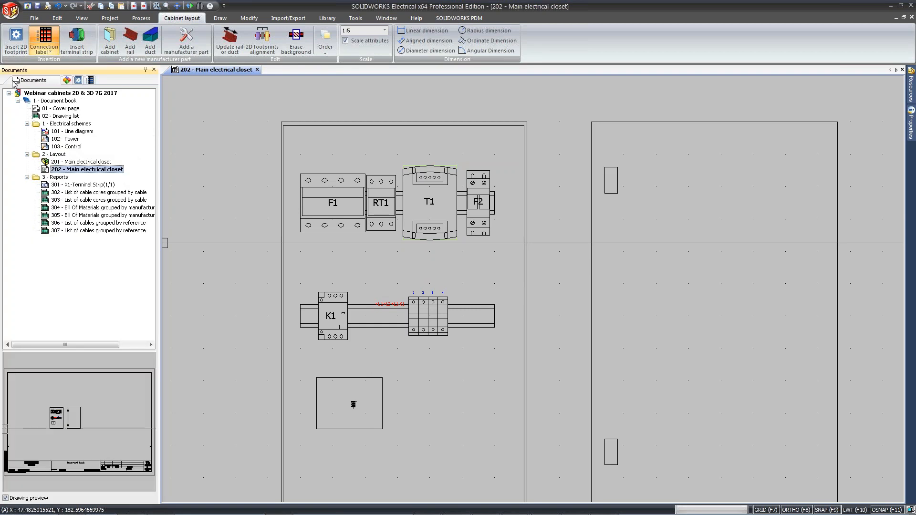
{"action": "double_click", "coordinate": [55, 139]}
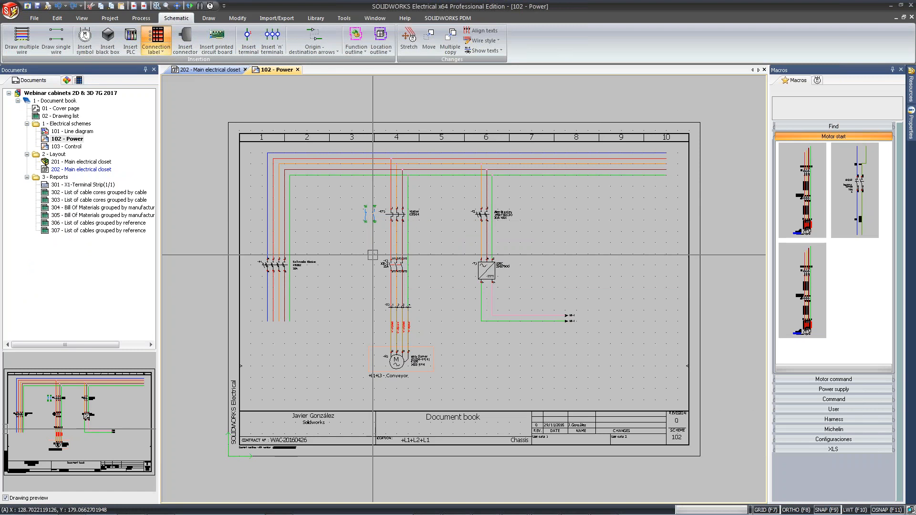
{"action": "scroll", "coordinate": [381, 258], "scroll_direction": "up", "scroll_amount": 2}
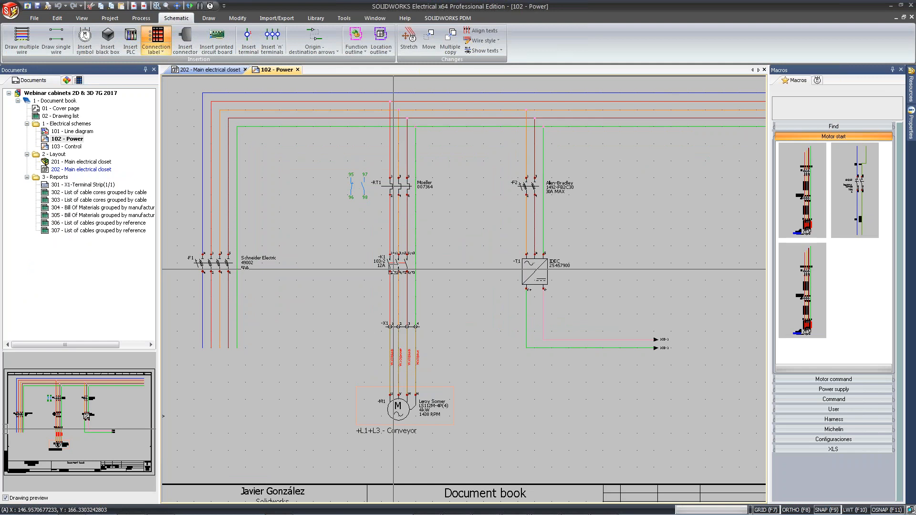
- Open the 101 - Line diagram from the Electrical schemes folder and insert the =F1-A1 component's symbol to the left of the X2 connector
{"action": "double_click", "coordinate": [62, 131]}
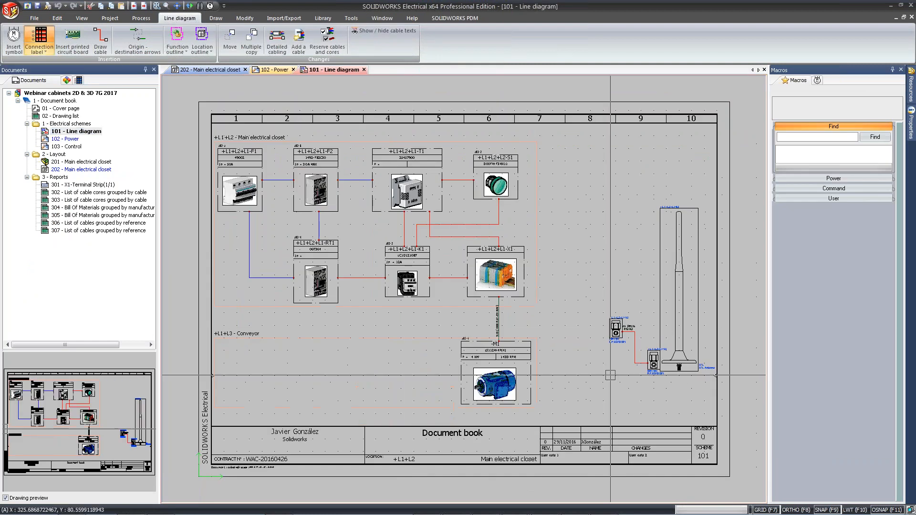
{"action": "scroll", "coordinate": [589, 330], "scroll_direction": "up", "scroll_amount": 2}
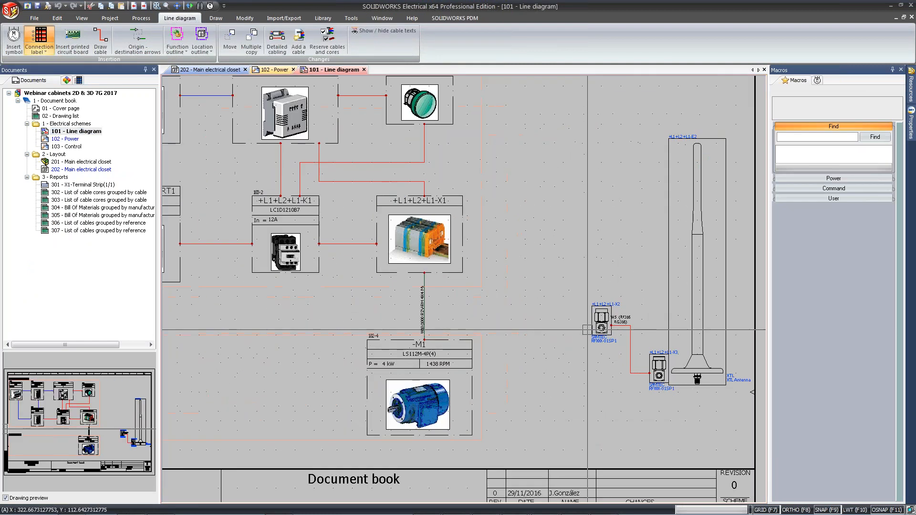
{"action": "left_click", "coordinate": [68, 80]}
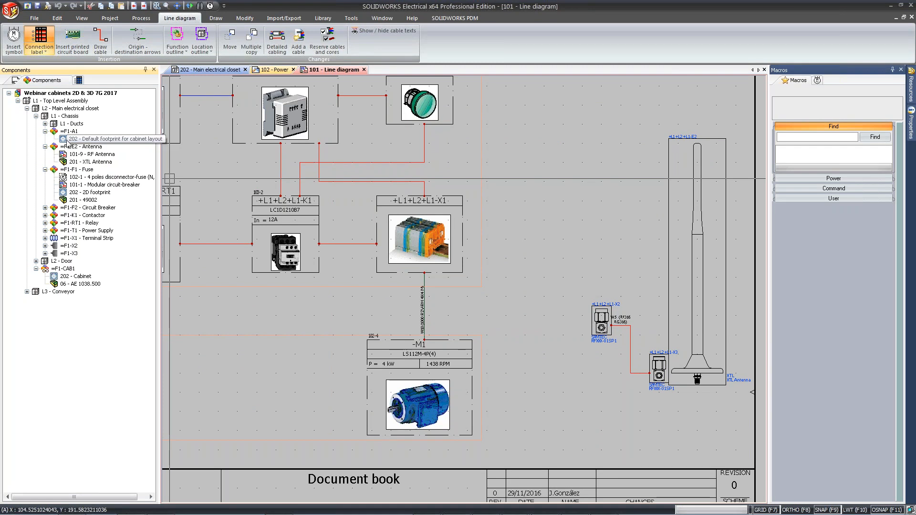
{"action": "left_click", "coordinate": [67, 141]}
{"action": "right_click", "coordinate": [72, 132]}
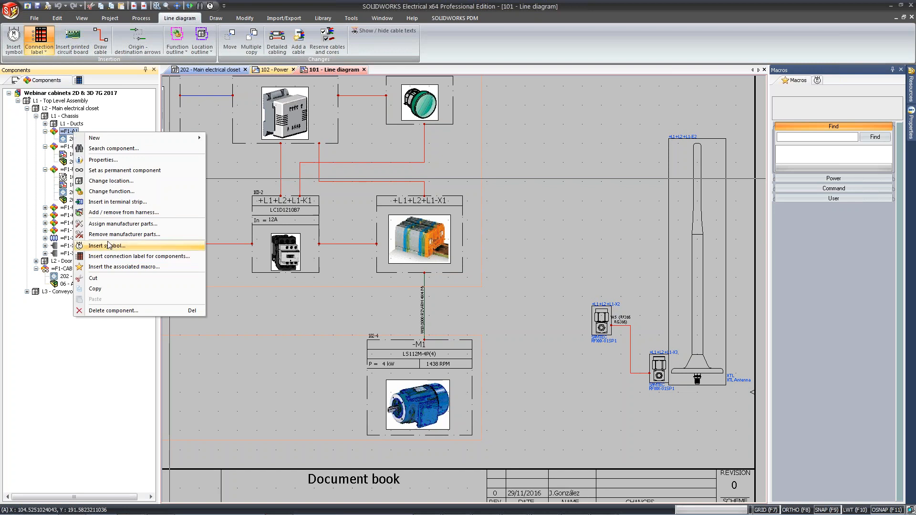
{"action": "left_click", "coordinate": [107, 246]}
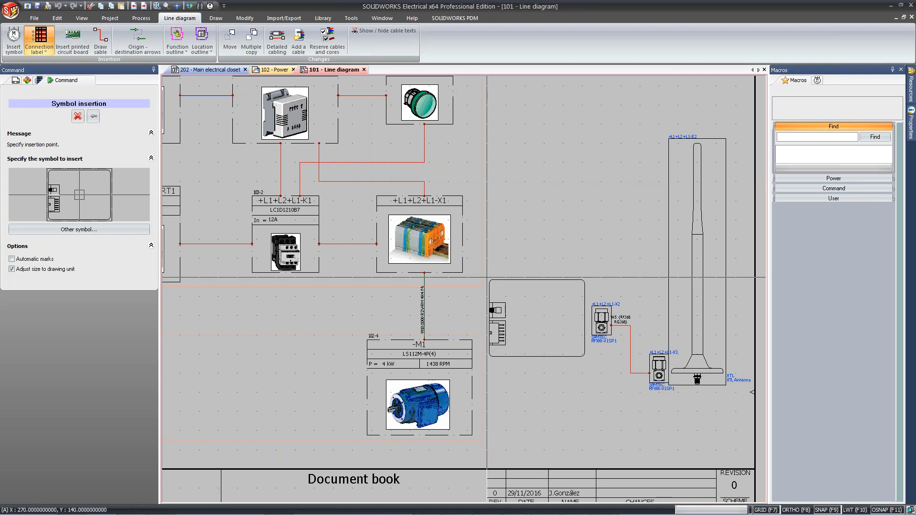
{"action": "left_click", "coordinate": [487, 278]}
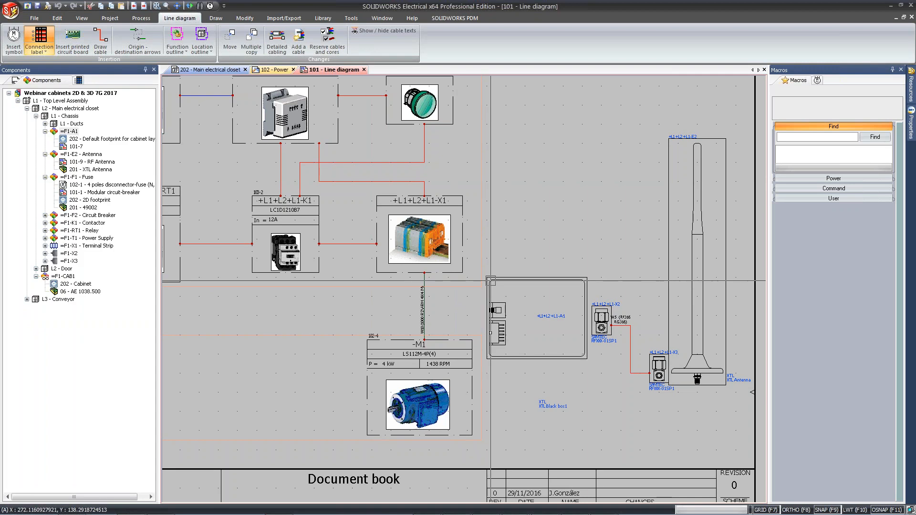
{"action": "left_click", "coordinate": [78, 147]}
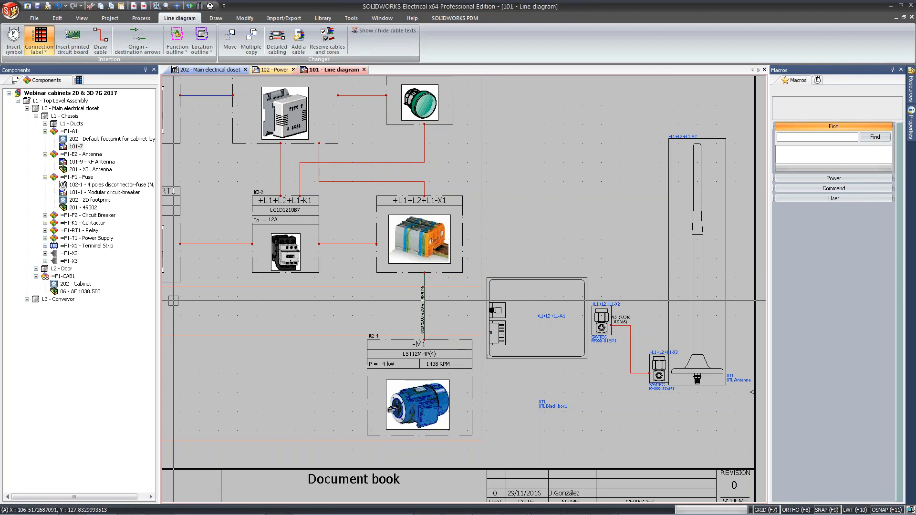
{"action": "left_click", "coordinate": [39, 39]}
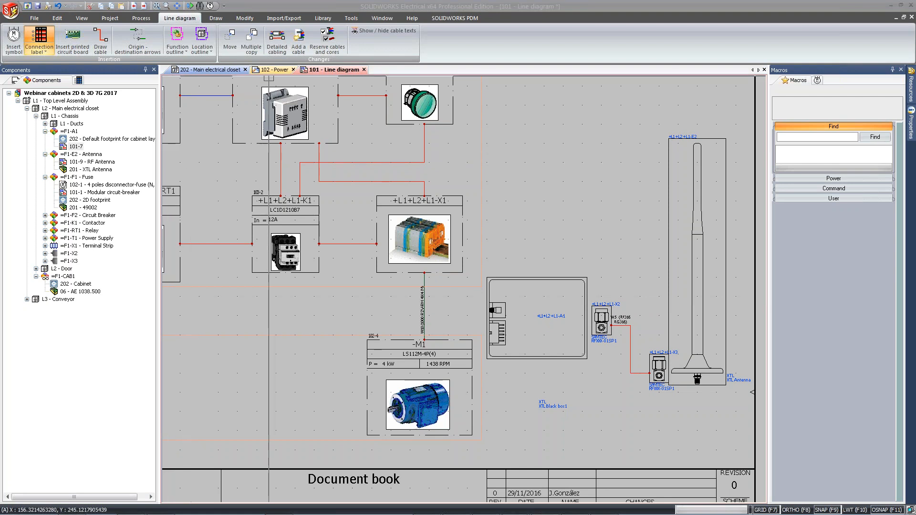
- Return to the 202 - Main electrical closet layout, hide the already inserted components and list those remaining for the door
{"action": "left_click", "coordinate": [220, 70]}
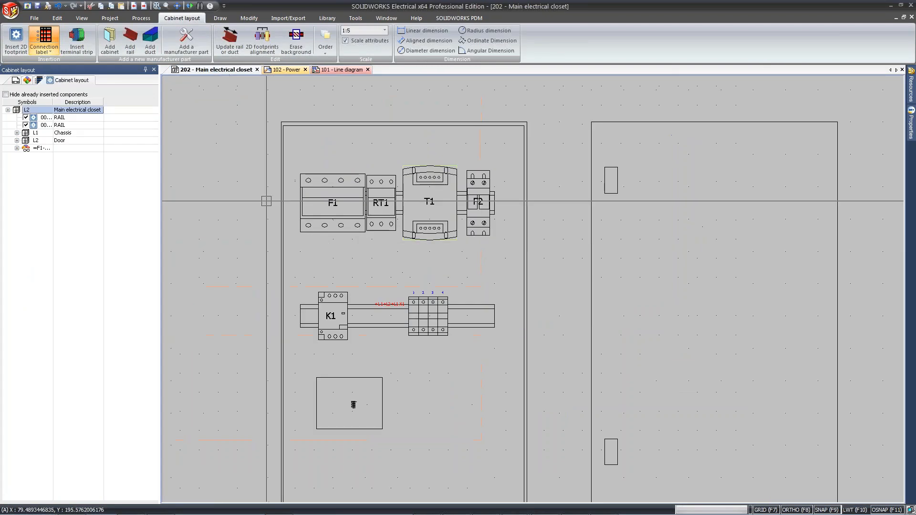
{"action": "scroll", "coordinate": [331, 277], "scroll_direction": "down", "scroll_amount": 3}
{"action": "scroll", "coordinate": [467, 276], "scroll_direction": "up", "scroll_amount": 1}
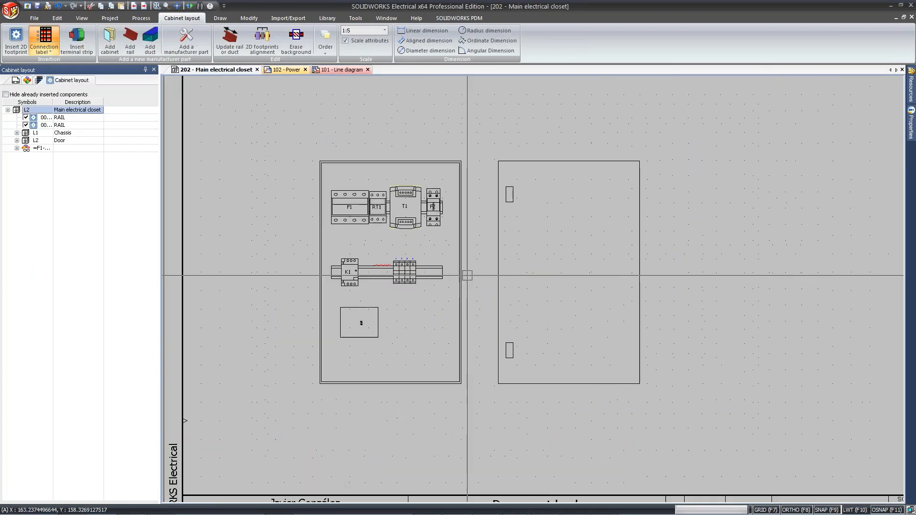
{"action": "scroll", "coordinate": [467, 276], "scroll_direction": "up", "scroll_amount": 1}
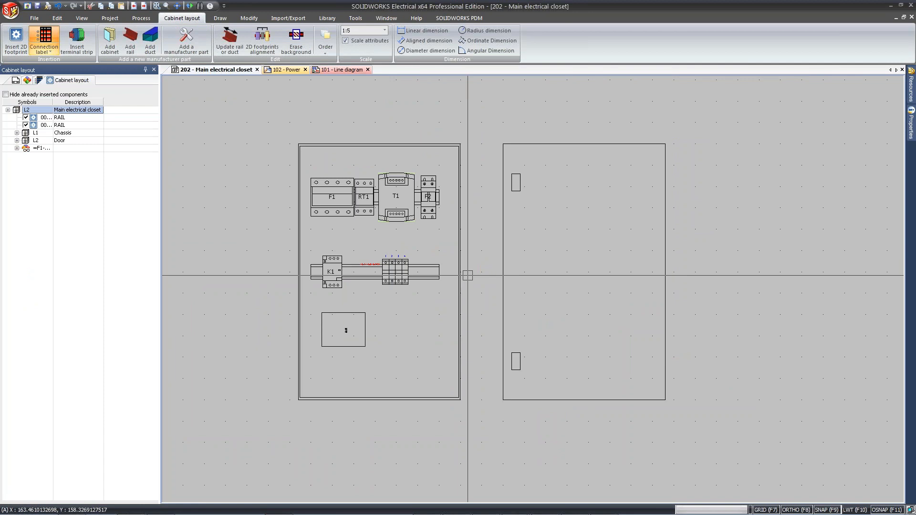
{"action": "left_click", "coordinate": [6, 95]}
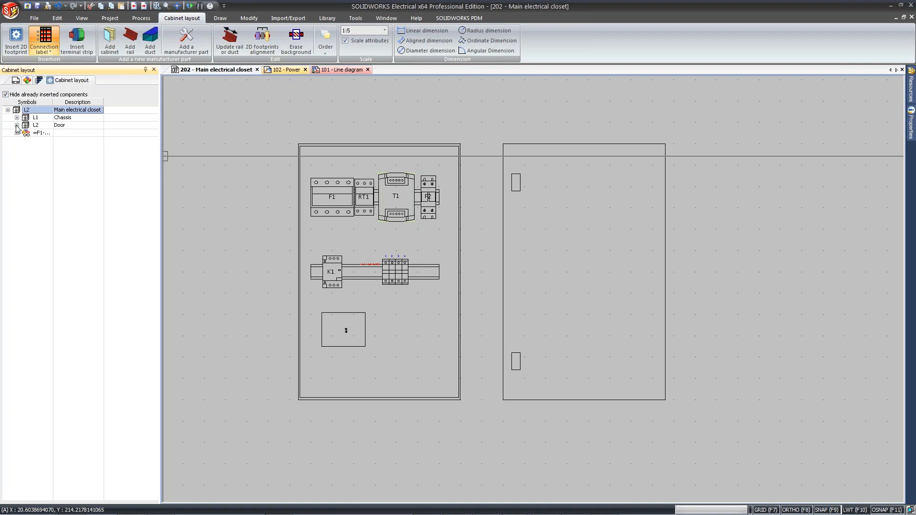
{"action": "left_click", "coordinate": [17, 125]}
{"action": "double_click", "coordinate": [53, 102]}
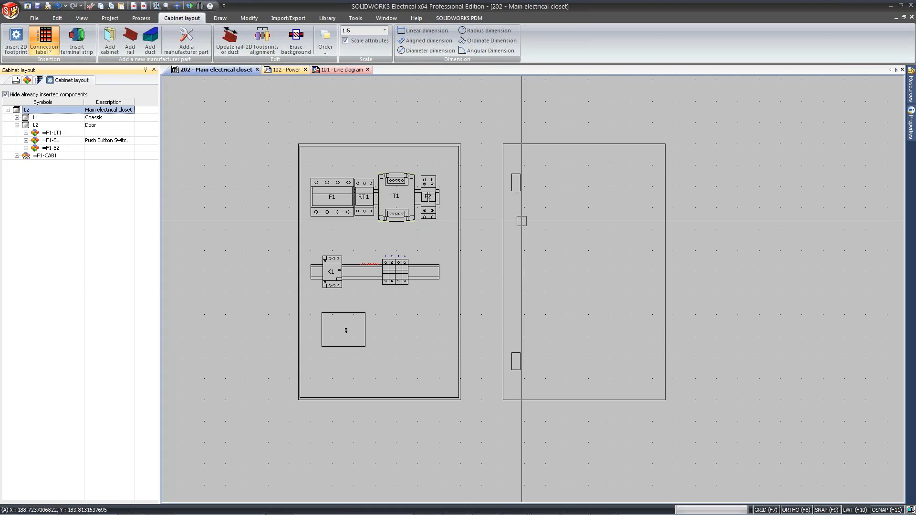
- Insert the door footprints in the order S1, S2, LT1 as a horizontal row with 30 spacing beside the upper hinge
{"action": "left_click", "coordinate": [38, 134]}
{"action": "left_click", "coordinate": [56, 148], "text": "shift"}
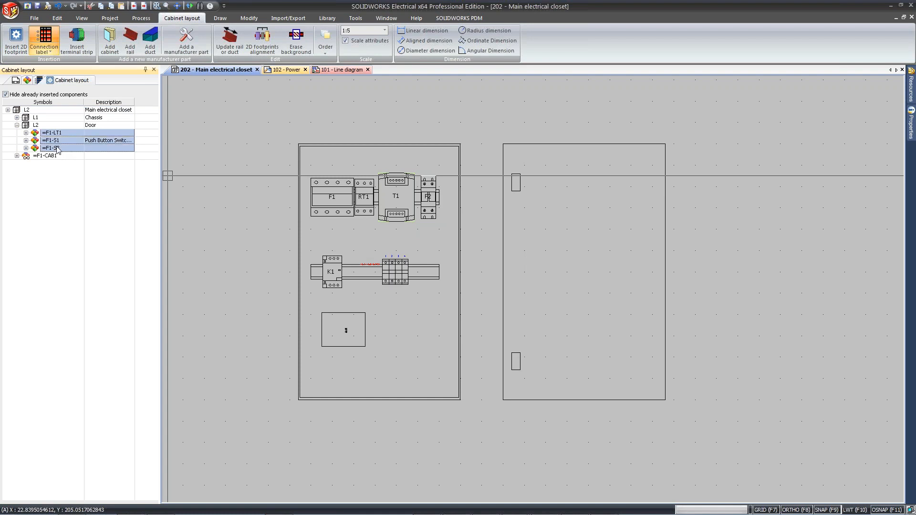
{"action": "right_click", "coordinate": [56, 148]}
{"action": "left_click", "coordinate": [65, 153]}
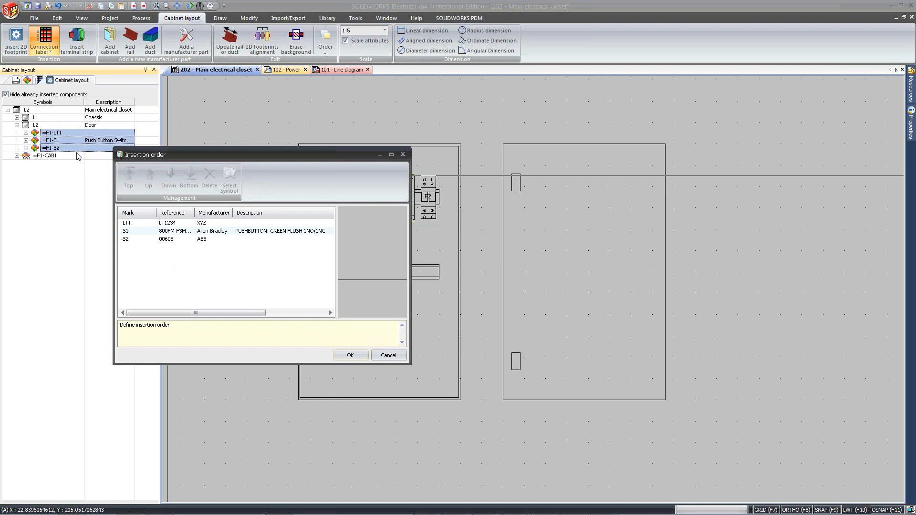
{"action": "left_click", "coordinate": [129, 224]}
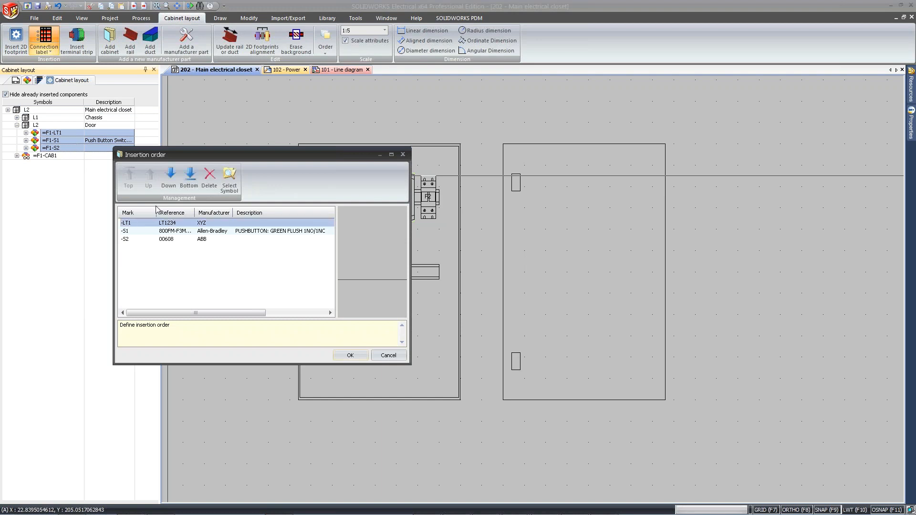
{"action": "left_click", "coordinate": [190, 179]}
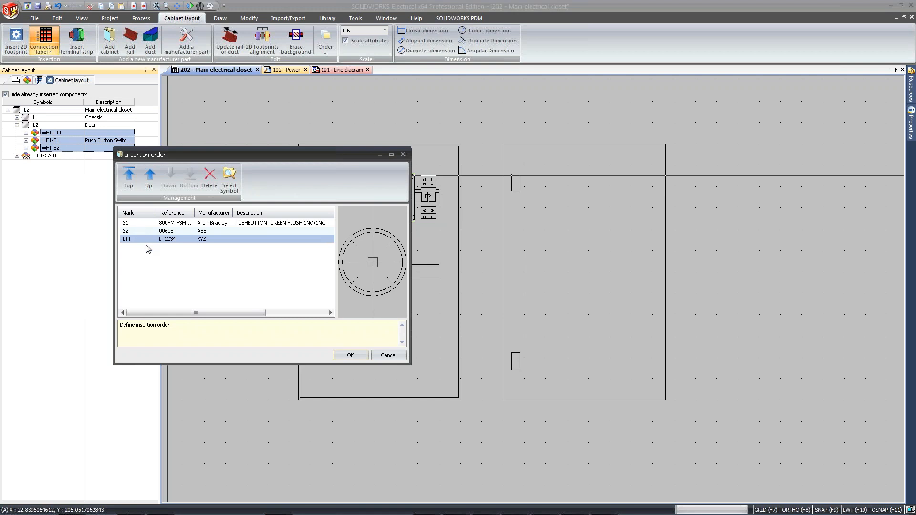
{"action": "left_click", "coordinate": [350, 356]}
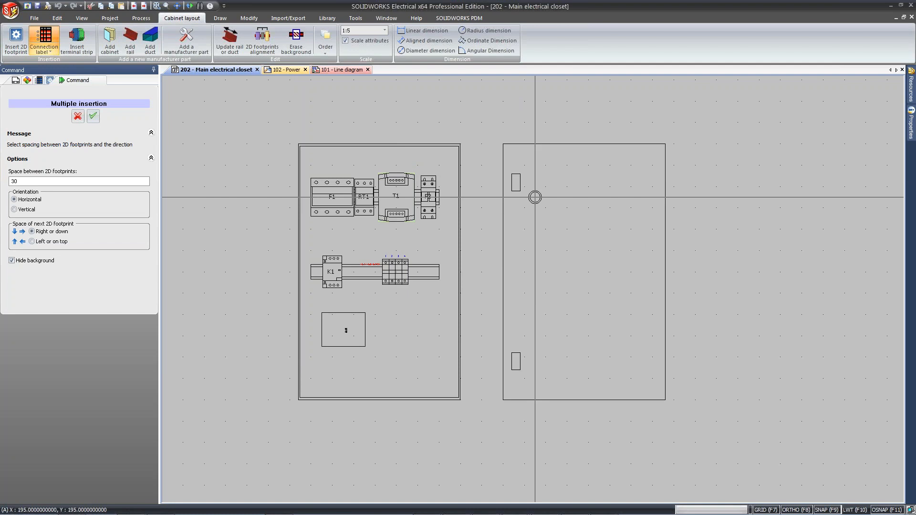
{"action": "left_click", "coordinate": [535, 197]}
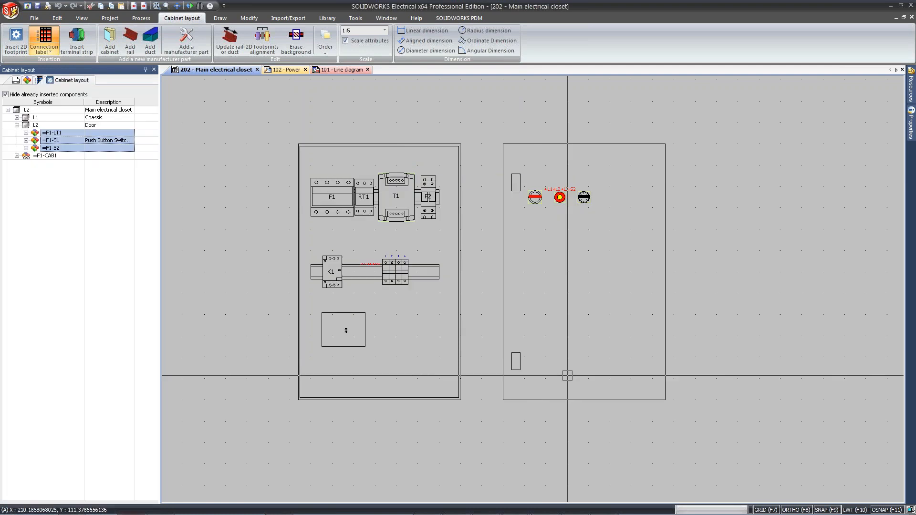
{"action": "scroll", "coordinate": [574, 184], "scroll_direction": "up", "scroll_amount": 2}
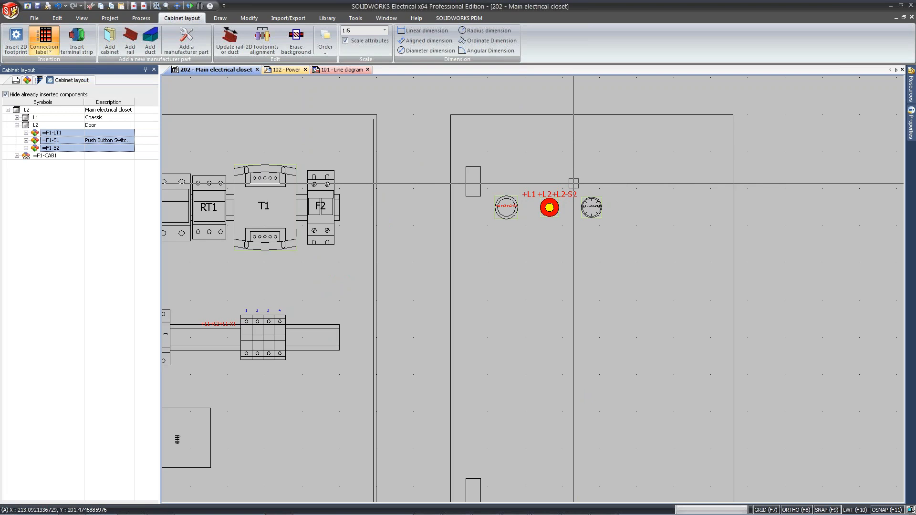
{"action": "scroll", "coordinate": [574, 183], "scroll_direction": "down", "scroll_amount": 5}
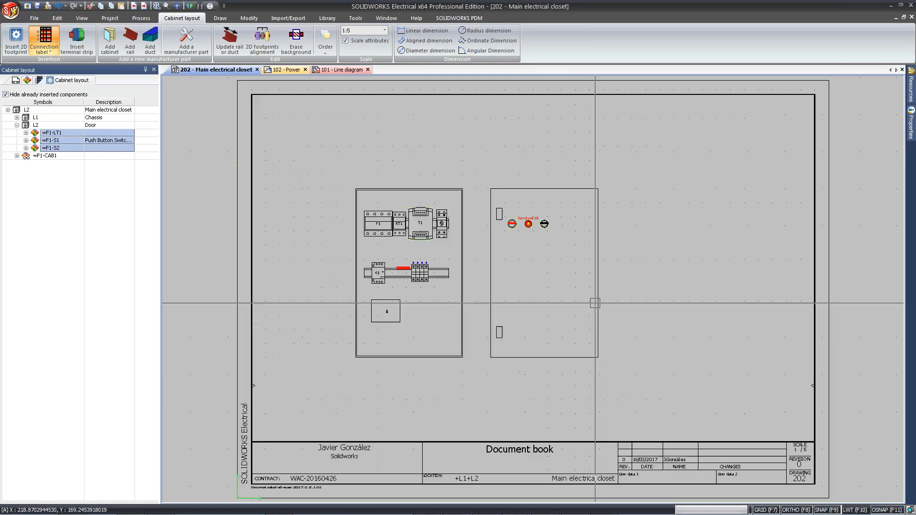
- Open the 103 - Control scheme and paste a copy of the LT1 lamp with its wires to the right of the original
{"action": "left_click", "coordinate": [286, 69]}
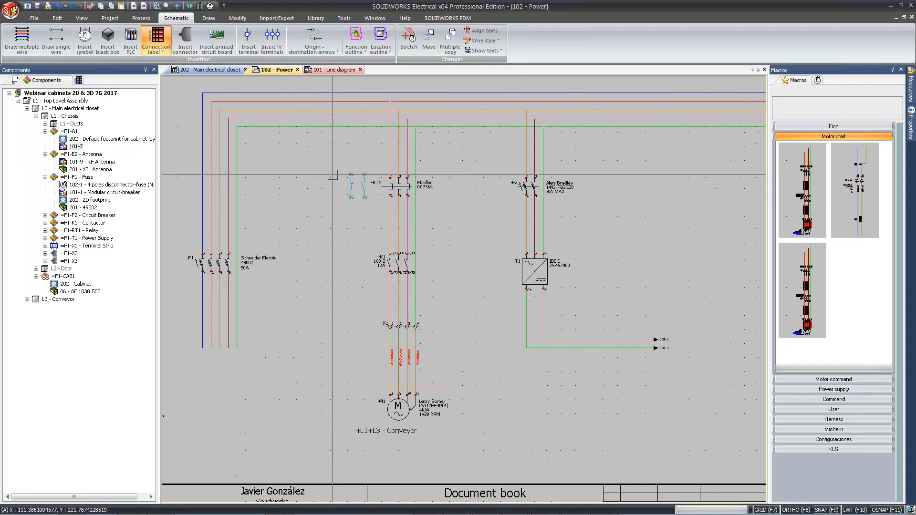
{"action": "left_click", "coordinate": [14, 81]}
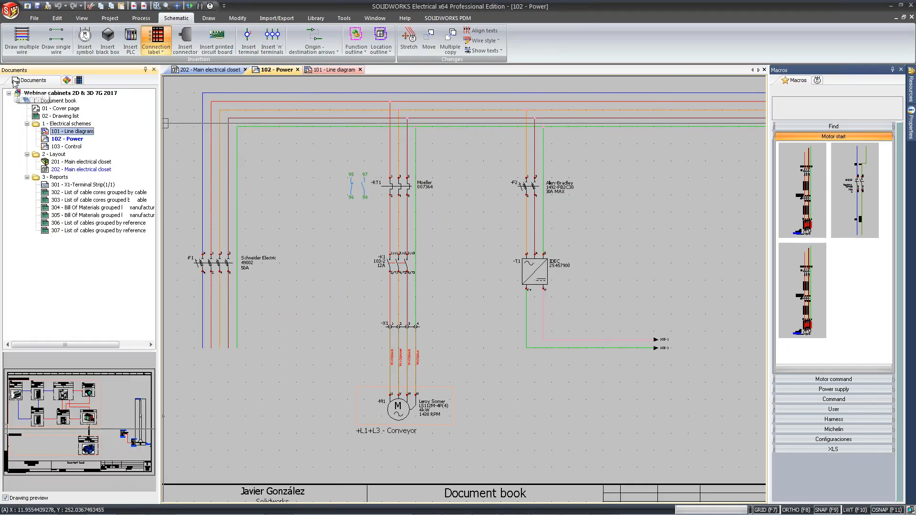
{"action": "double_click", "coordinate": [70, 147]}
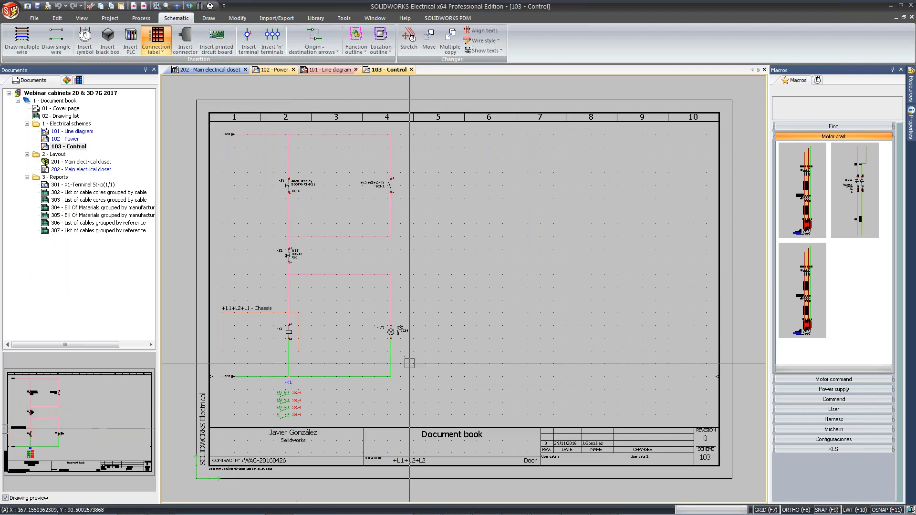
{"action": "middle_click_drag", "start_coordinate": [410, 363], "coordinate": [522, 375]}
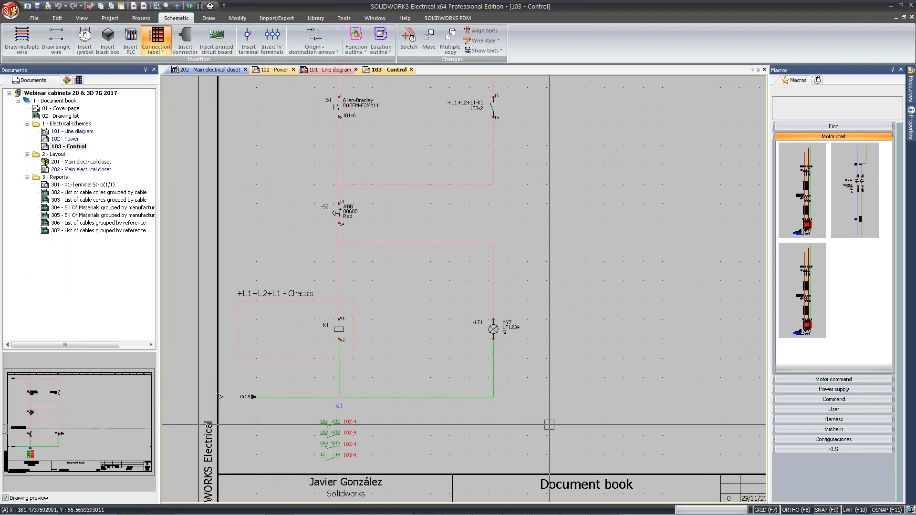
{"action": "left_click_drag", "start_coordinate": [549, 425], "coordinate": [453, 211]}
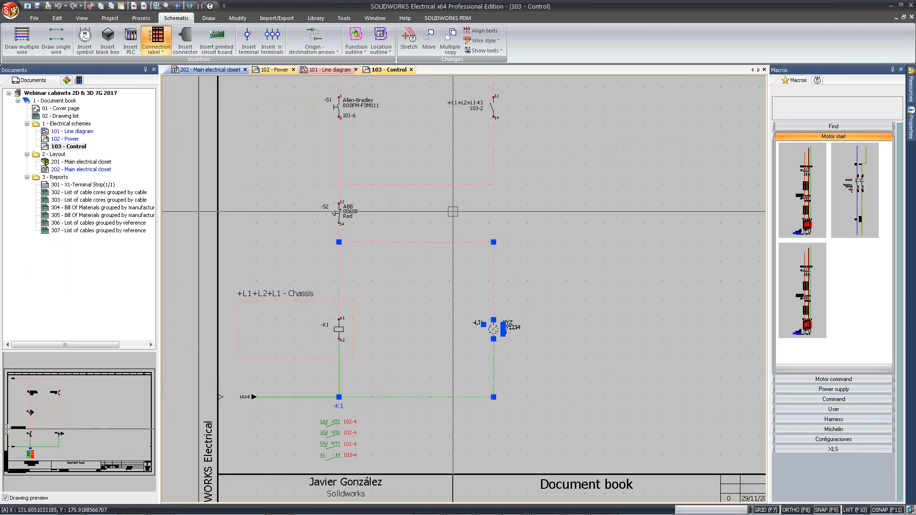
{"action": "key", "text": "Escape"}
{"action": "key", "text": "ctrl+v"}
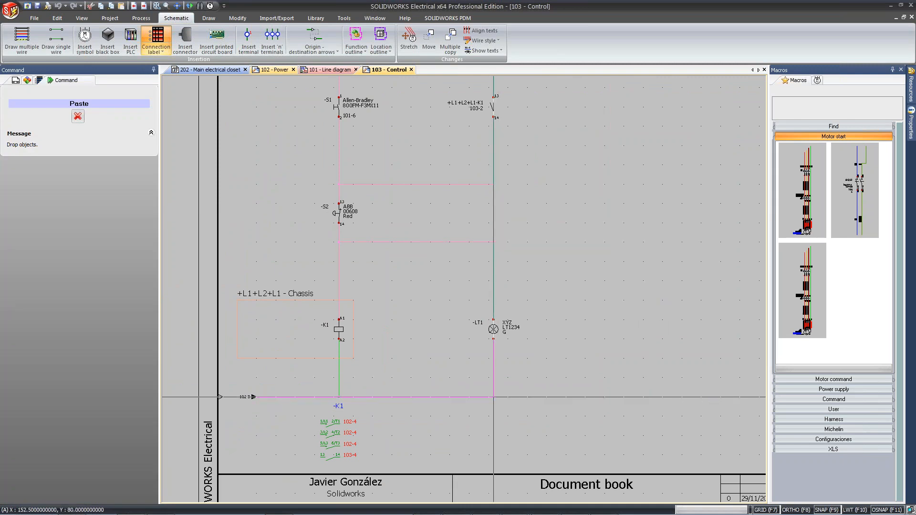
{"action": "left_click", "coordinate": [648, 339]}
{"action": "scroll", "coordinate": [654, 340], "scroll_direction": "up", "scroll_amount": 2}
{"action": "scroll", "coordinate": [655, 340], "scroll_direction": "up", "scroll_amount": 1}
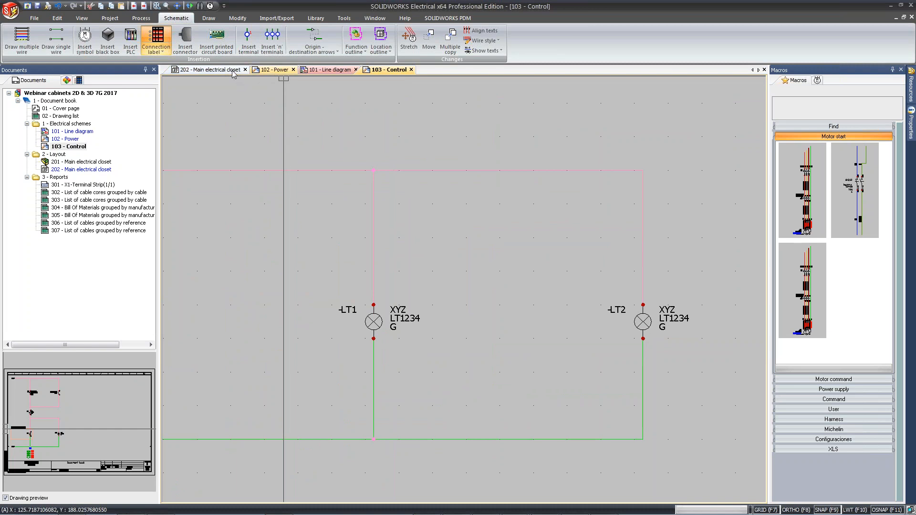
- Return to the 202 layout and expand the door's new =F1-LT2 component, keeping already inserted components hidden
{"action": "left_click", "coordinate": [210, 70]}
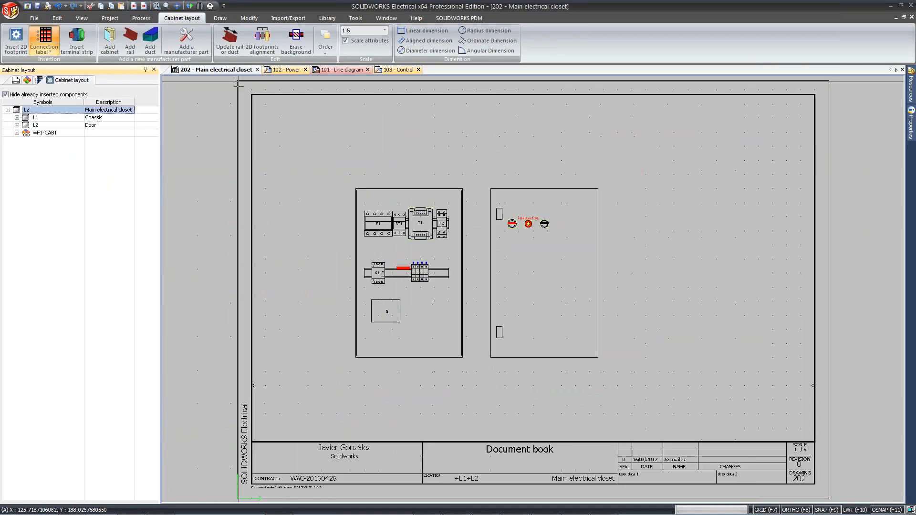
{"action": "left_click", "coordinate": [16, 125]}
{"action": "left_click", "coordinate": [6, 95]}
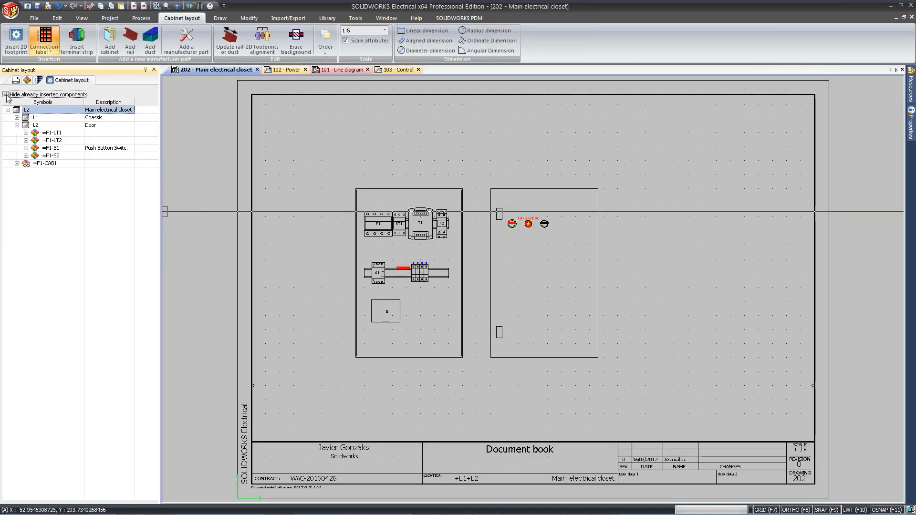
{"action": "left_click", "coordinate": [6, 94]}
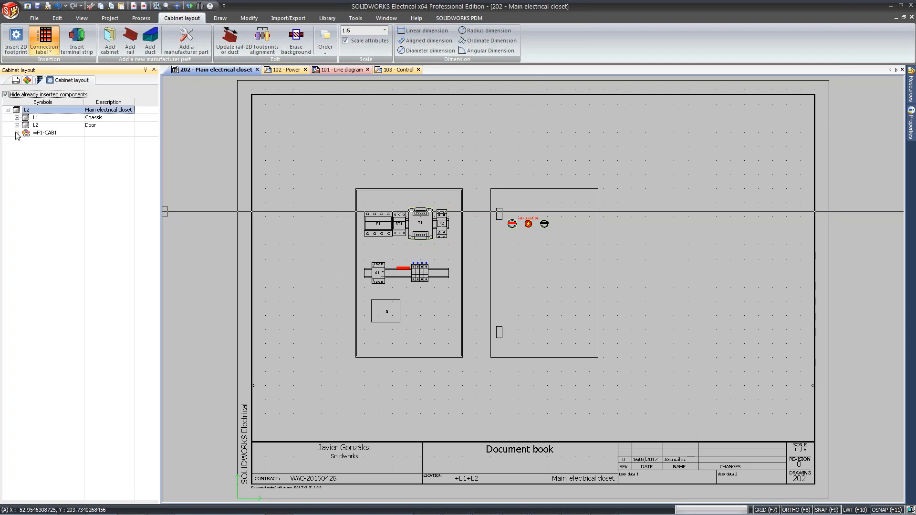
{"action": "left_click", "coordinate": [17, 125]}
{"action": "left_click", "coordinate": [26, 133]}
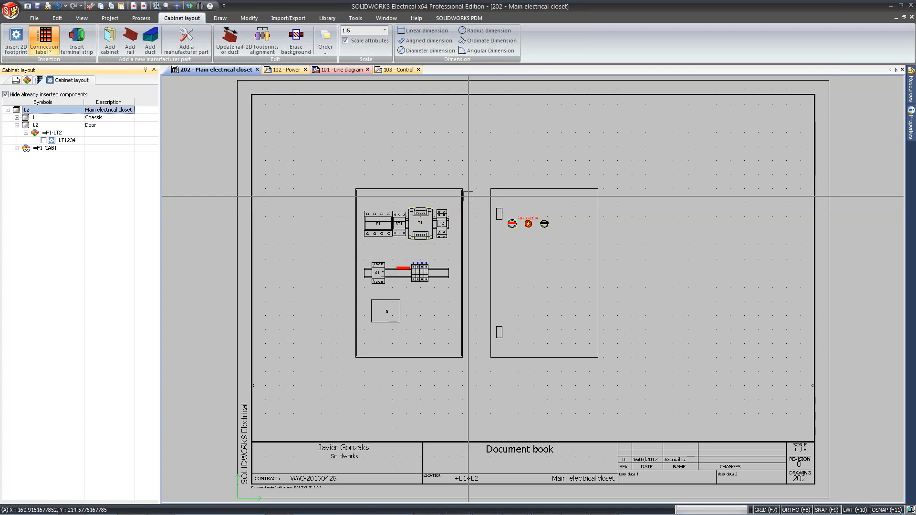
- Insert the LT1234 2D footprint of =F1-LT2 on the door, to the right of LT1 and in line with the row
{"action": "scroll", "coordinate": [578, 218], "scroll_direction": "up", "scroll_amount": 5}
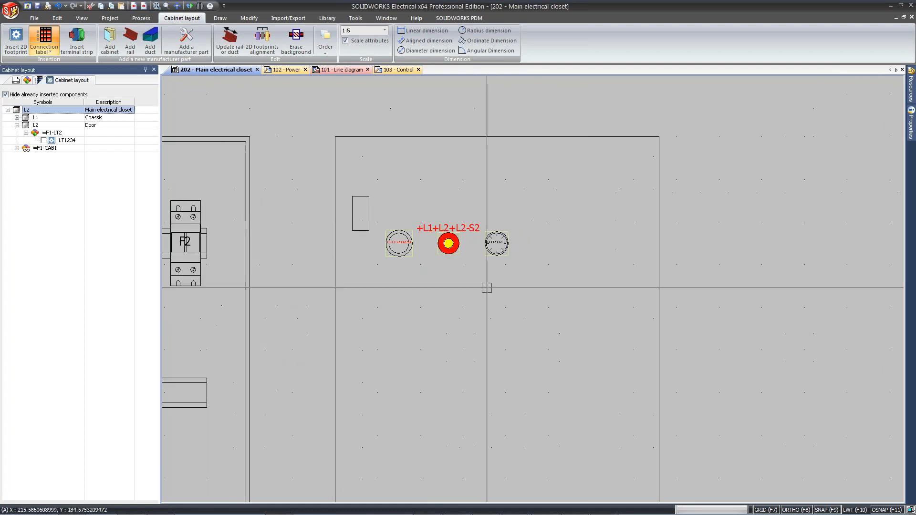
{"action": "double_click", "coordinate": [58, 142]}
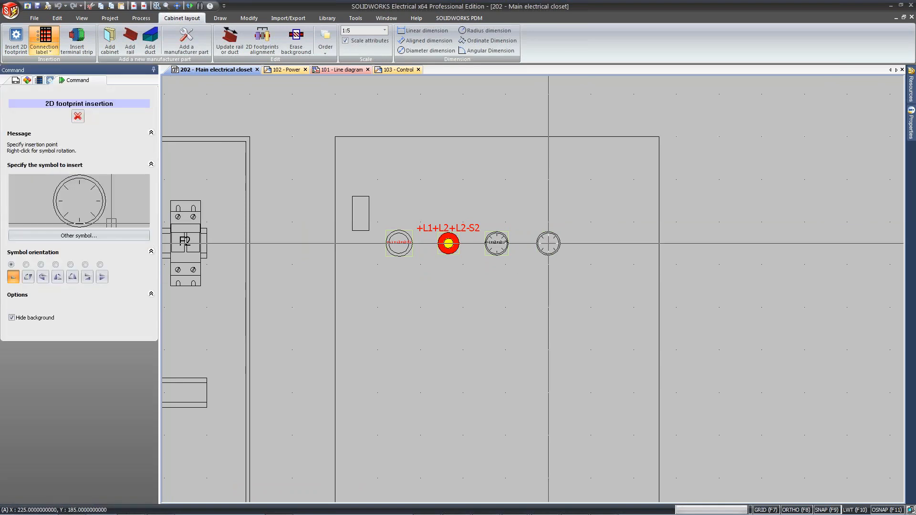
{"action": "left_click", "coordinate": [548, 244]}
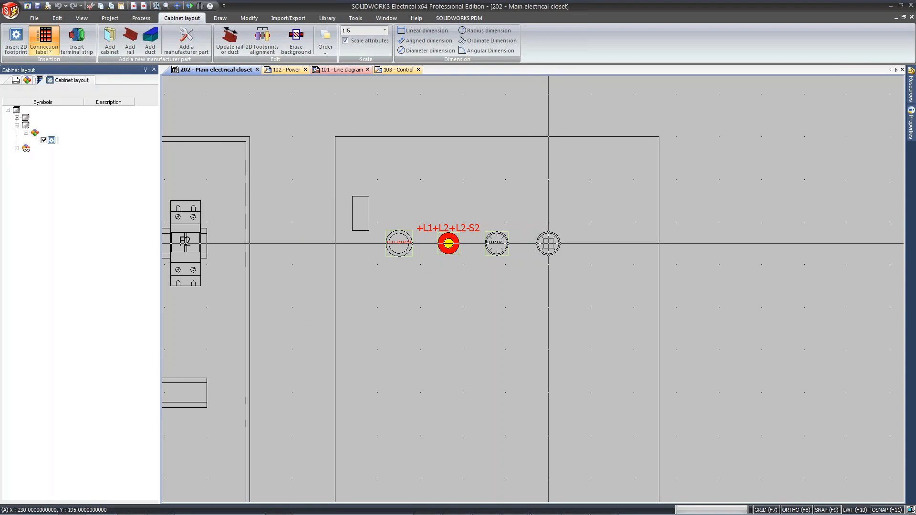
- Examine the row of door footprints up close and the chassis and door views of the 202 layout as a whole
{"action": "scroll", "coordinate": [506, 262], "scroll_direction": "up", "scroll_amount": 2}
{"action": "scroll", "coordinate": [506, 263], "scroll_direction": "up", "scroll_amount": 1}
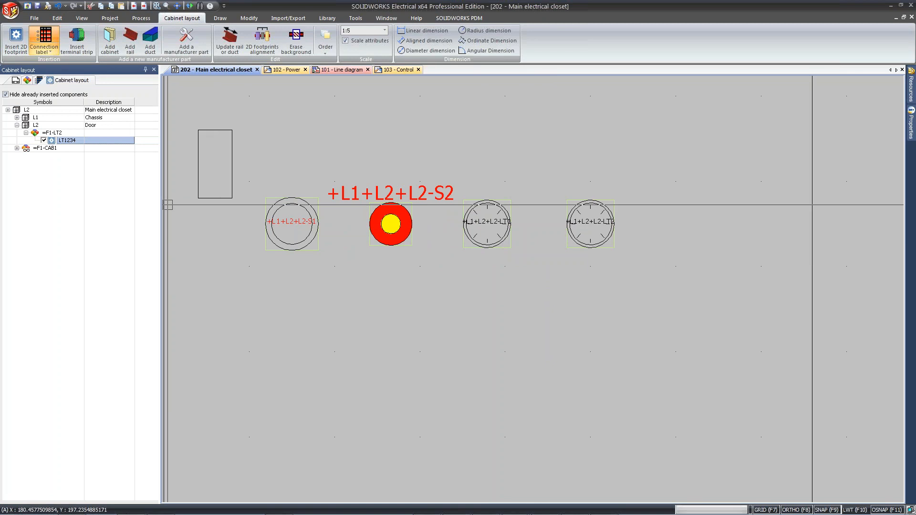
{"action": "scroll", "coordinate": [316, 412], "scroll_direction": "down", "scroll_amount": 2}
{"action": "mouse_move", "coordinate": [319, 414]}
{"action": "middle_mouse_down"}
{"action": "mouse_move", "coordinate": [528, 415]}
{"action": "mouse_move", "coordinate": [622, 383]}
{"action": "middle_mouse_up"}
{"action": "scroll", "coordinate": [623, 384], "scroll_direction": "down", "scroll_amount": 2}
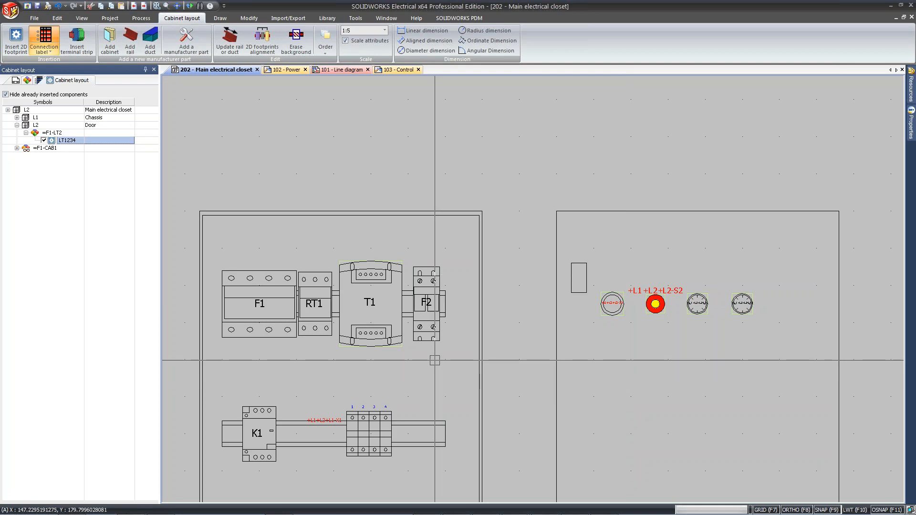
{"action": "scroll", "coordinate": [435, 360], "scroll_direction": "down", "scroll_amount": 3}
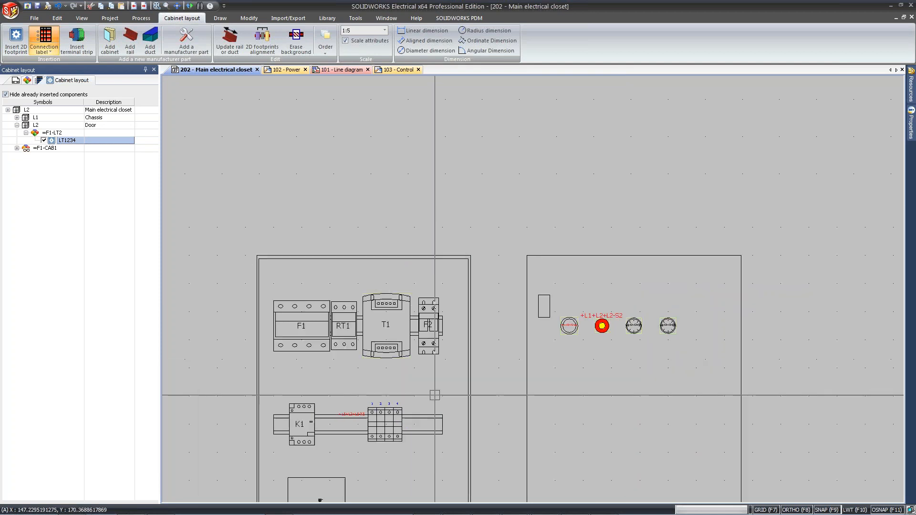
{"action": "middle_click_drag", "start_coordinate": [438, 406], "coordinate": [458, 297]}
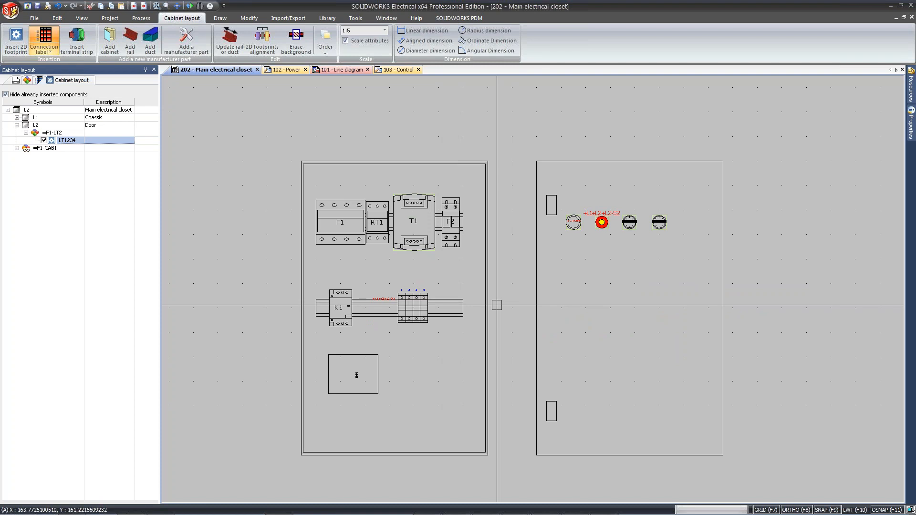
- Review the LT1 and LT2 lamp branches in the 103 - Control scheme, and return to the 202 layout
{"action": "left_click", "coordinate": [399, 70]}
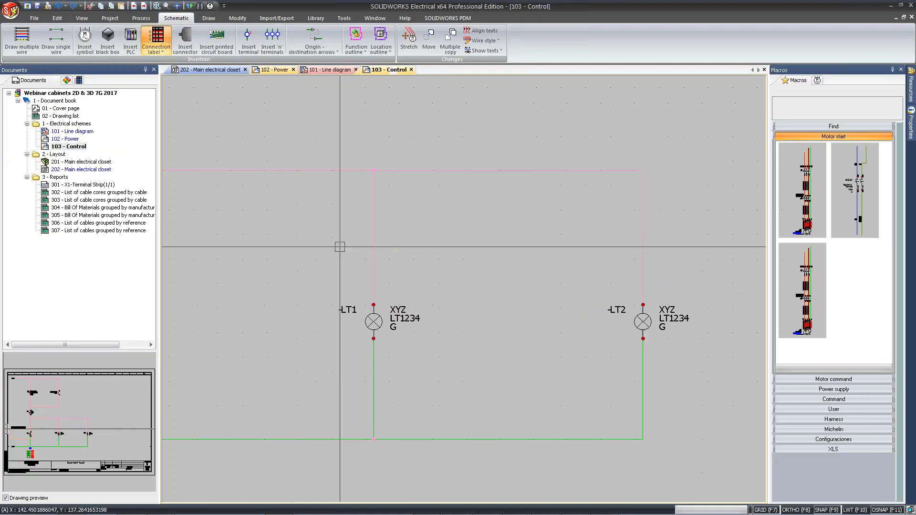
{"action": "scroll", "coordinate": [409, 379], "scroll_direction": "down", "scroll_amount": 3}
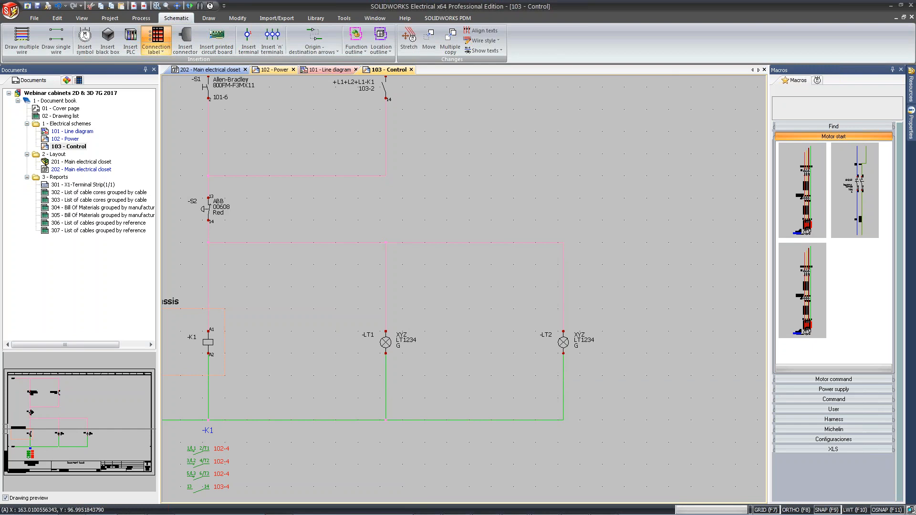
{"action": "middle_click_drag", "start_coordinate": [405, 383], "coordinate": [474, 334]}
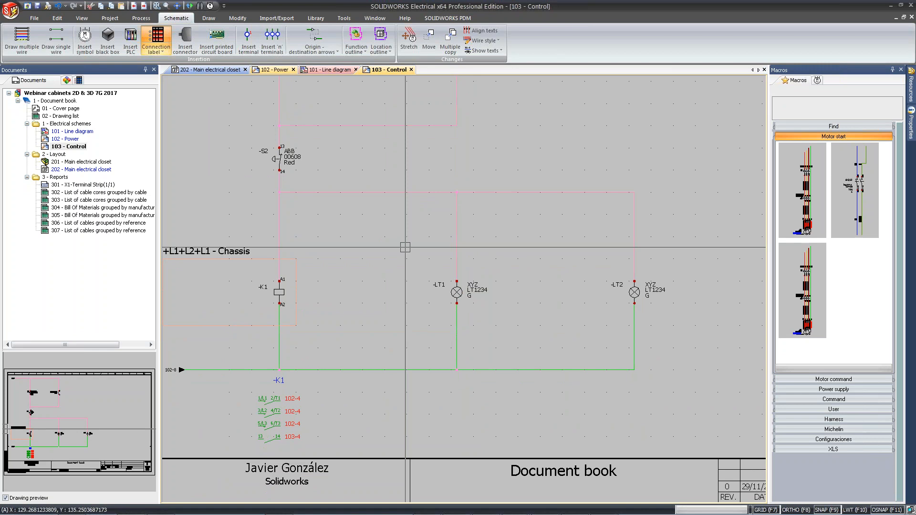
{"action": "scroll", "coordinate": [401, 299], "scroll_direction": "down", "scroll_amount": 3}
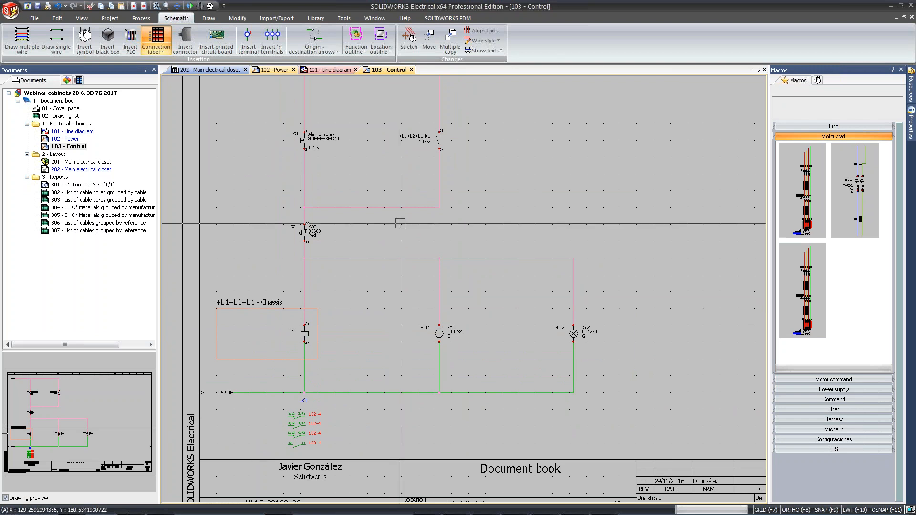
{"action": "left_click", "coordinate": [216, 71]}
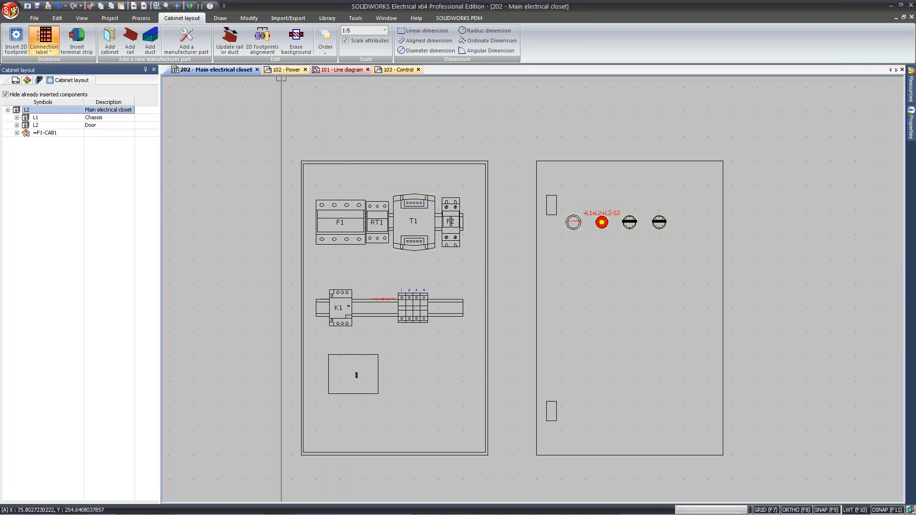
- Open the wire cabling order for the upper wire between LT1 and LT2 in the 103 - Control scheme
{"action": "left_click", "coordinate": [399, 69]}
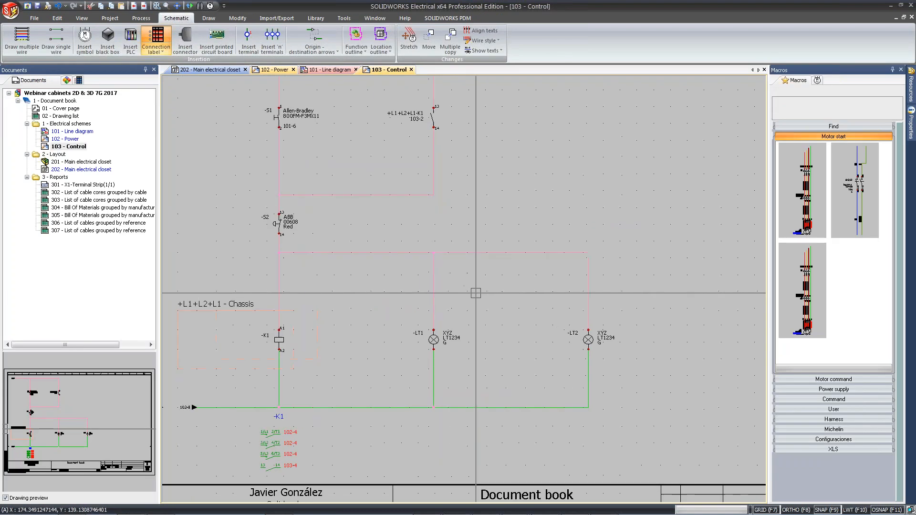
{"action": "scroll", "coordinate": [536, 262], "scroll_direction": "up", "scroll_amount": 3}
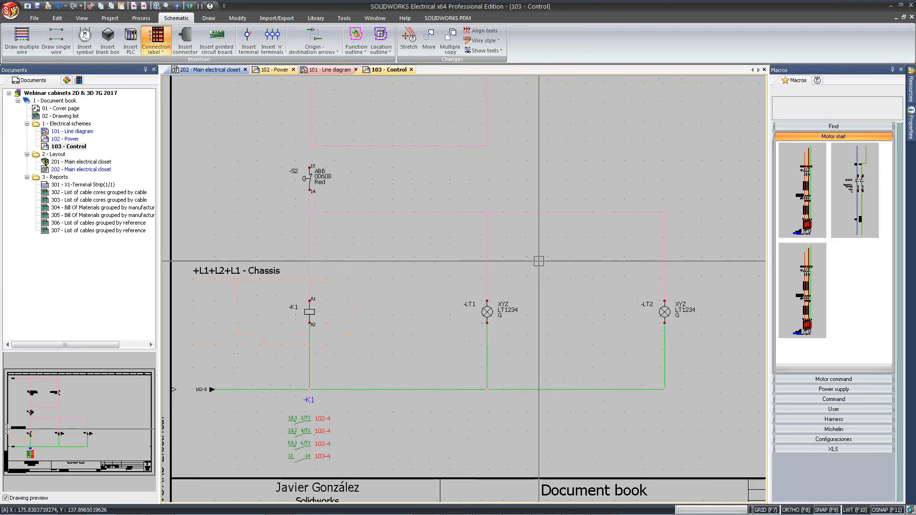
{"action": "middle_click_drag", "start_coordinate": [538, 262], "coordinate": [553, 199]}
{"action": "scroll", "coordinate": [554, 194], "scroll_direction": "up", "scroll_amount": 1}
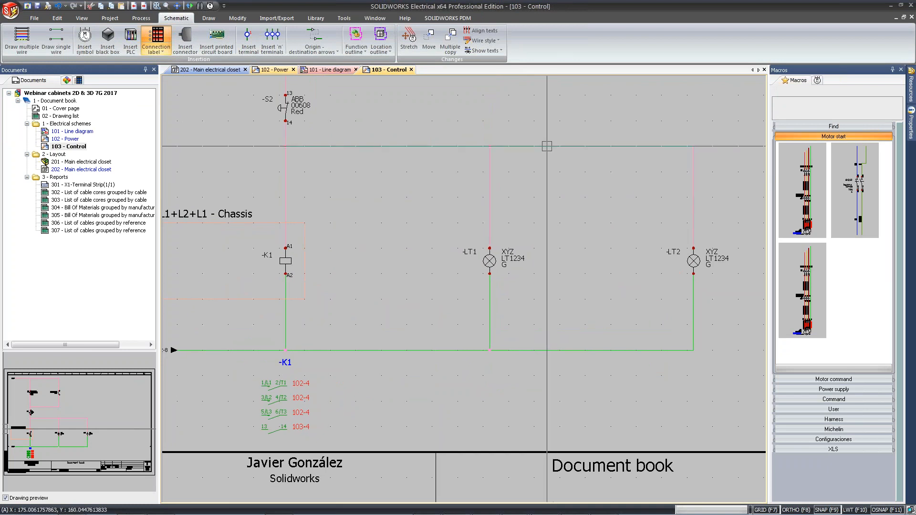
{"action": "right_click", "coordinate": [547, 146]}
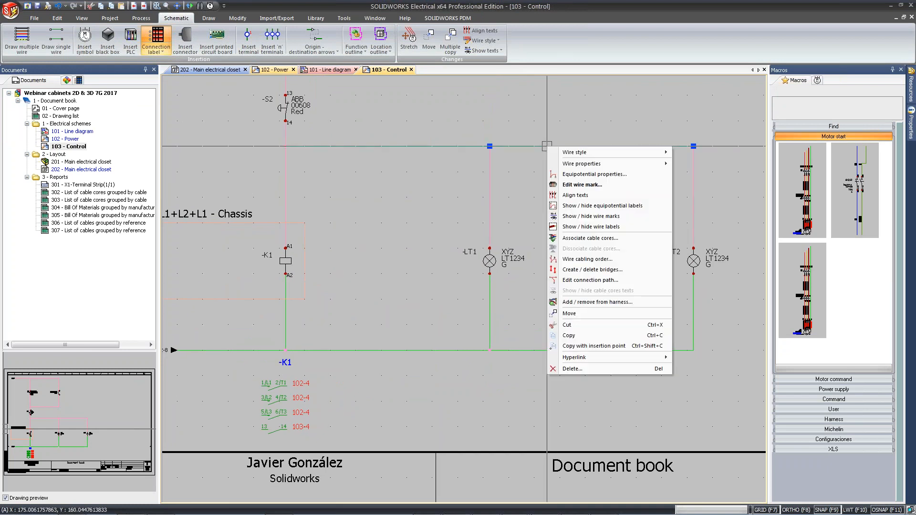
{"action": "left_click", "coordinate": [578, 259]}
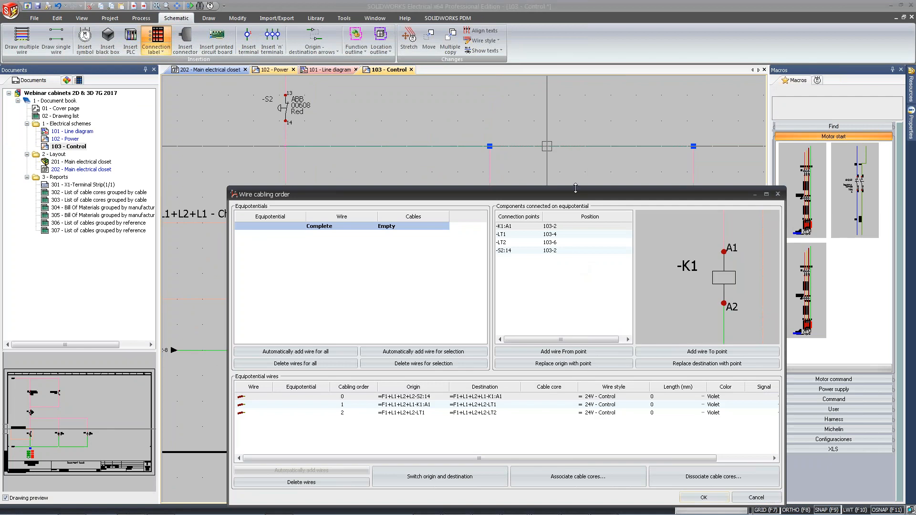
- Examine the origin and destination of each equipotential wire against the scheme, and close the wire cabling order
{"action": "left_click_drag", "start_coordinate": [568, 194], "coordinate": [560, 103]}
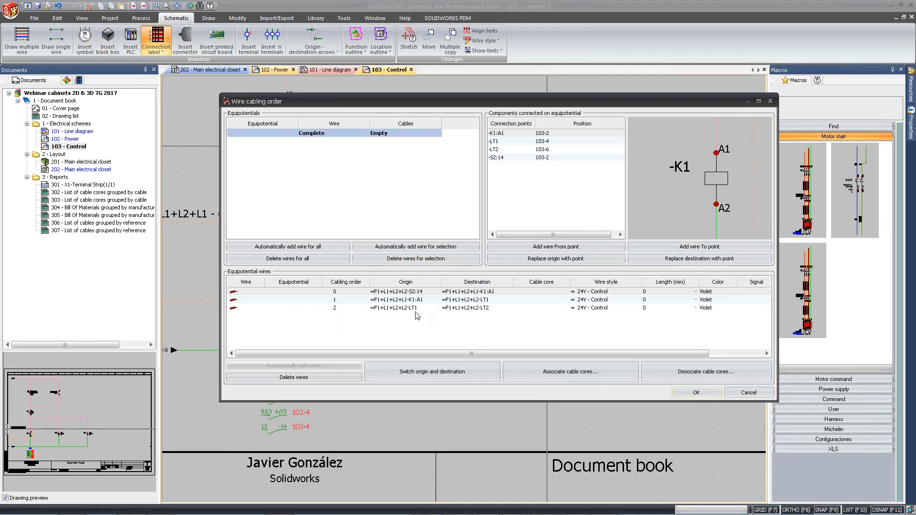
{"action": "left_click", "coordinate": [485, 310]}
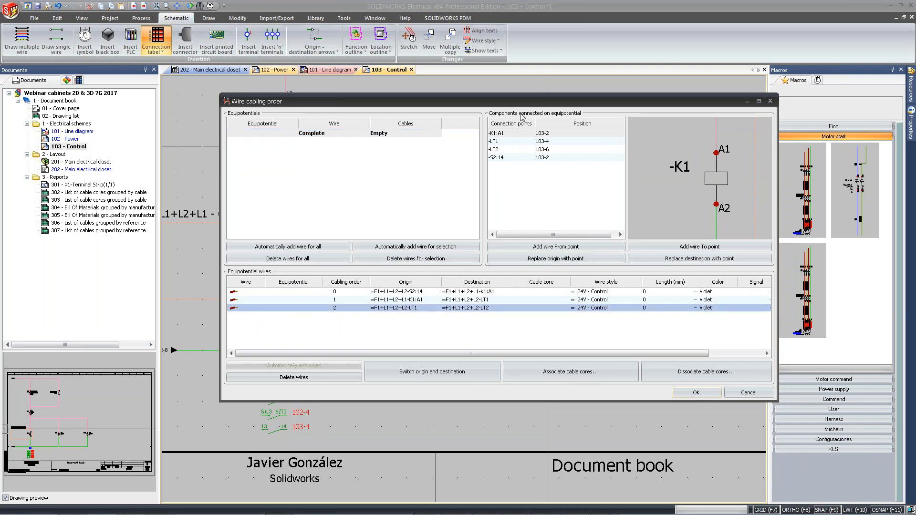
{"action": "left_click_drag", "start_coordinate": [523, 102], "coordinate": [499, 341]}
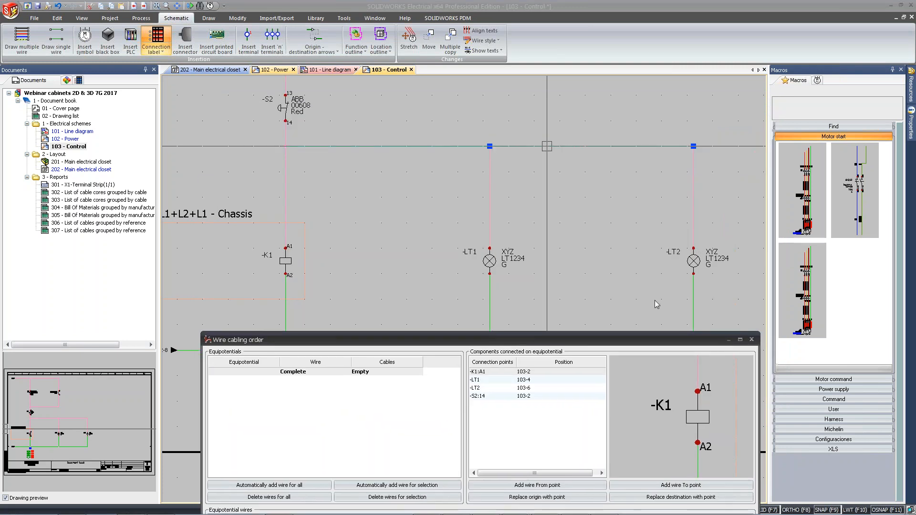
{"action": "left_click_drag", "start_coordinate": [653, 345], "coordinate": [654, 167]}
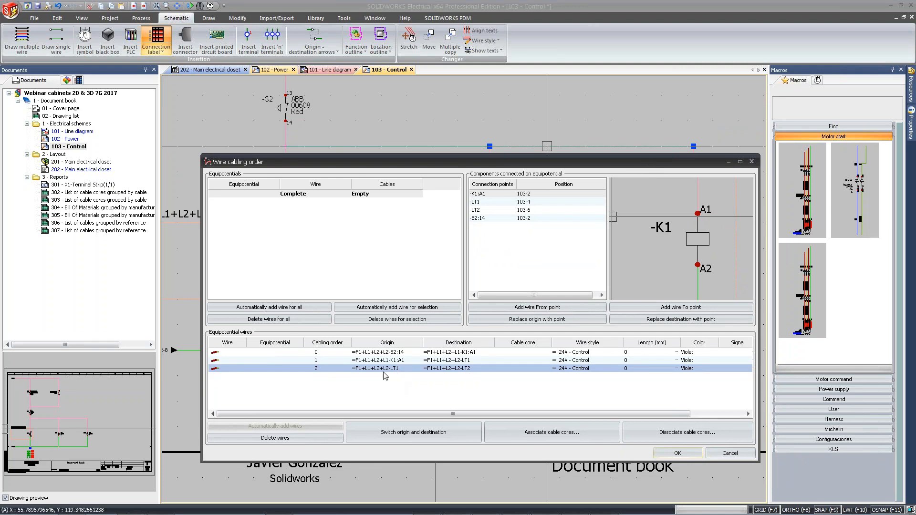
{"action": "left_click", "coordinate": [450, 362]}
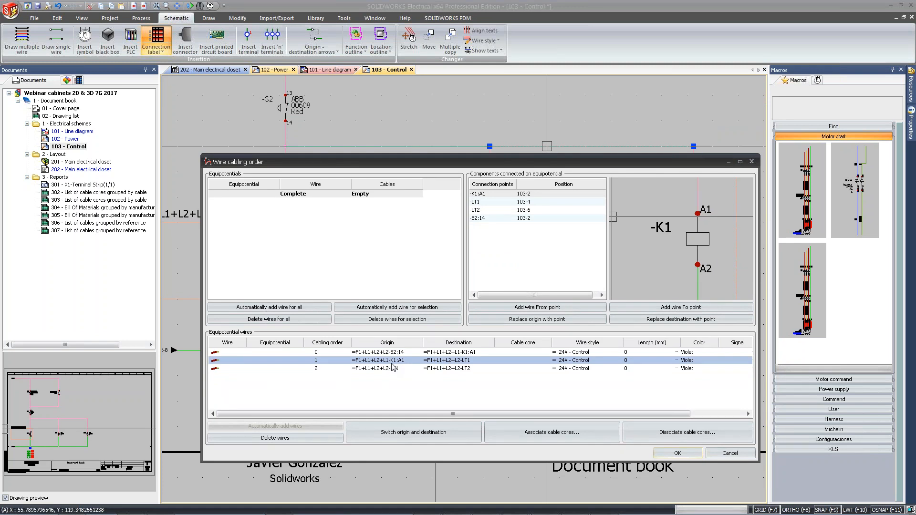
{"action": "left_click", "coordinate": [462, 353]}
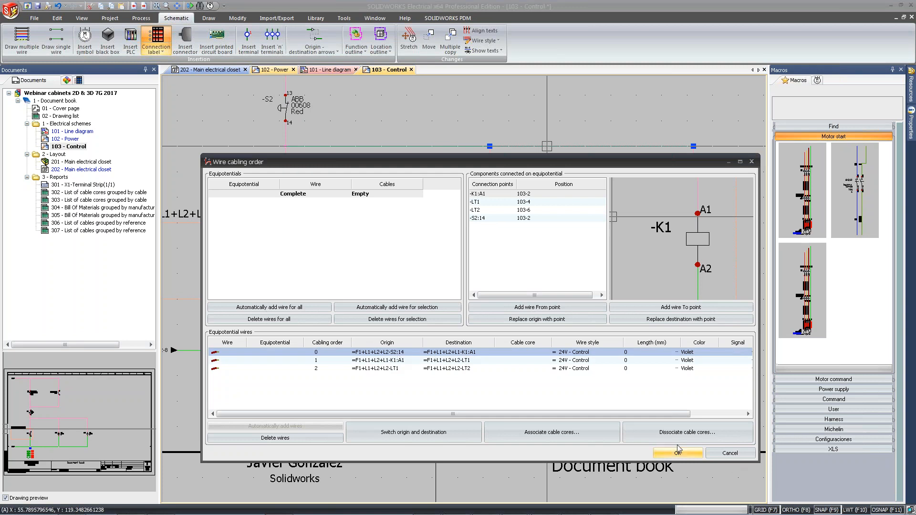
{"action": "left_click", "coordinate": [405, 362]}
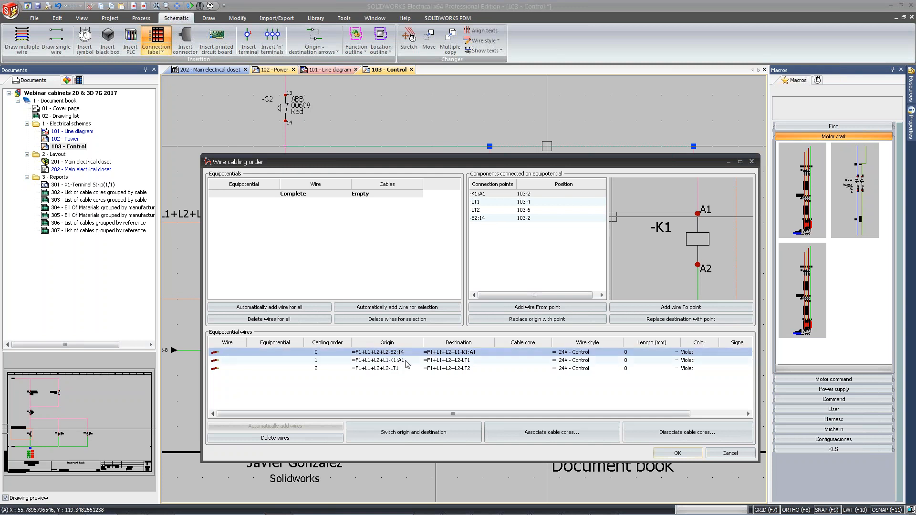
{"action": "left_click", "coordinate": [701, 456]}
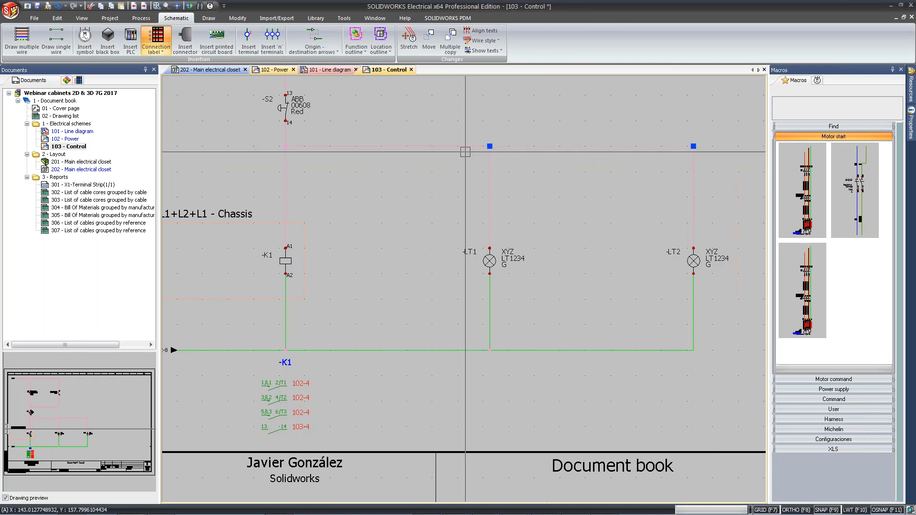
- From the 202 layout, optimize the whole project's wire cabling order by component location, with cabling direction Top --> Bottom then Left --> Right
{"action": "left_click", "coordinate": [220, 70]}
{"action": "scroll", "coordinate": [508, 281], "scroll_direction": "up", "scroll_amount": 2}
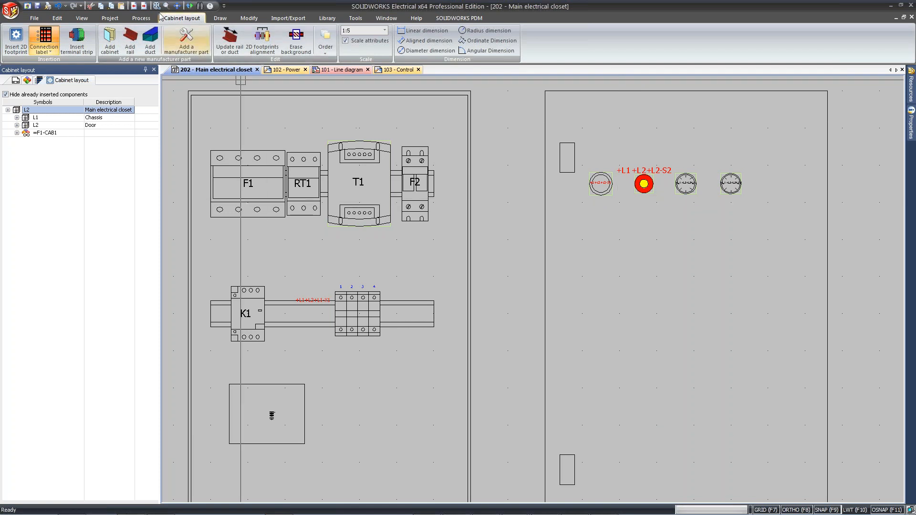
{"action": "left_click", "coordinate": [142, 18]}
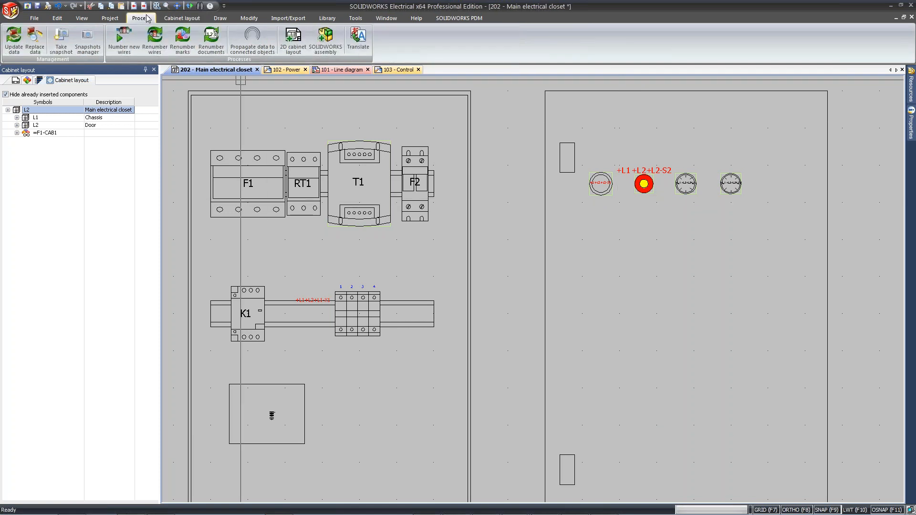
{"action": "left_click", "coordinate": [109, 18]}
{"action": "left_click", "coordinate": [296, 53]}
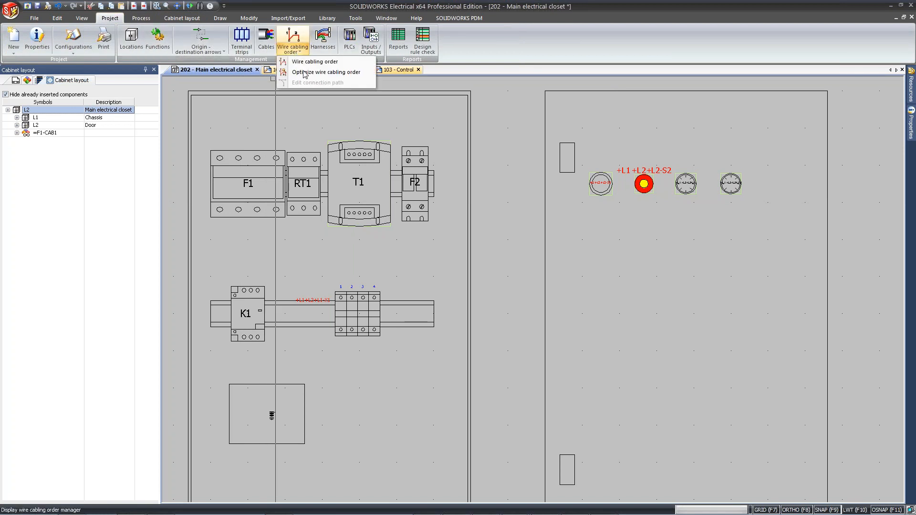
{"action": "left_click", "coordinate": [320, 75]}
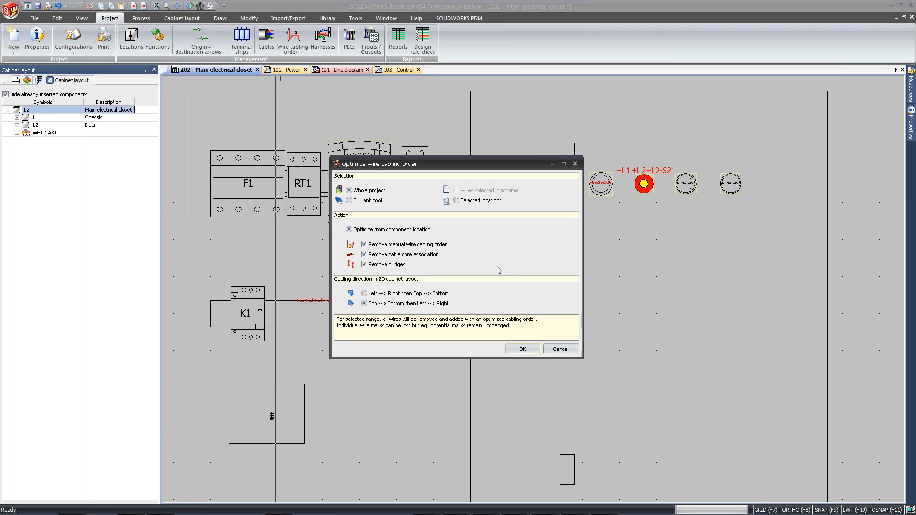
{"action": "left_click", "coordinate": [525, 353]}
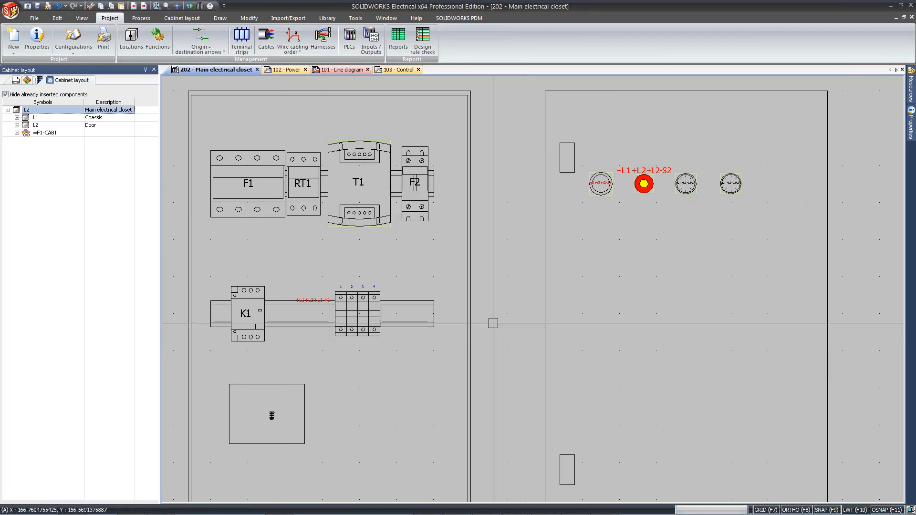
- Check the wire cabling order of the upper wire between K1 and LT1 in 103 - Control, and close it
{"action": "left_click", "coordinate": [394, 70]}
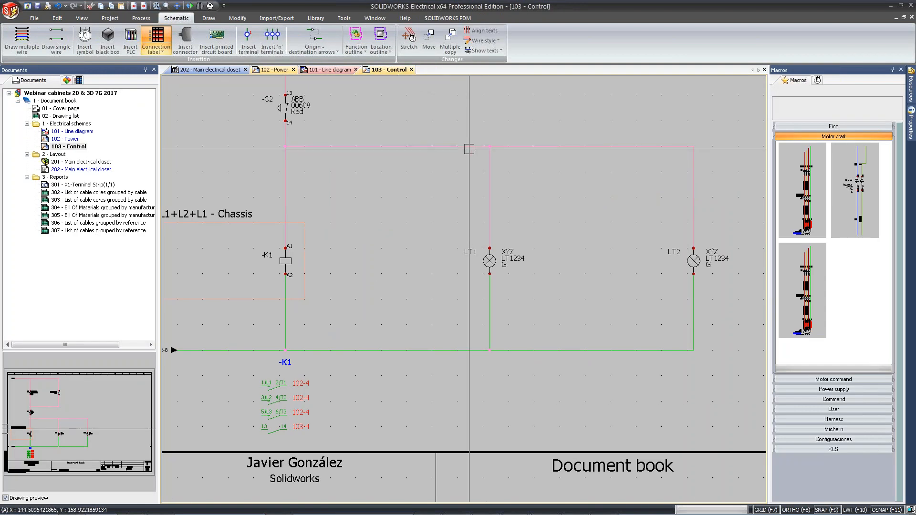
{"action": "right_click", "coordinate": [469, 144]}
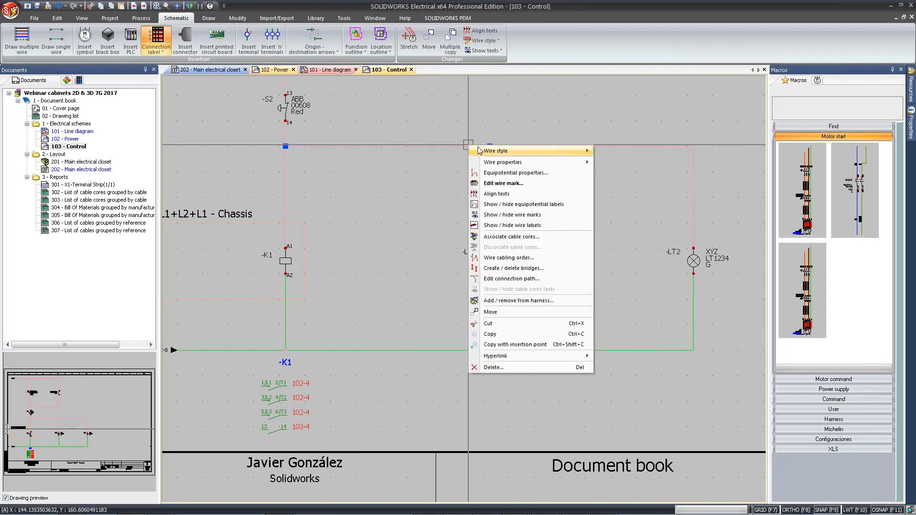
{"action": "left_click", "coordinate": [496, 258]}
{"action": "left_click", "coordinate": [397, 355]}
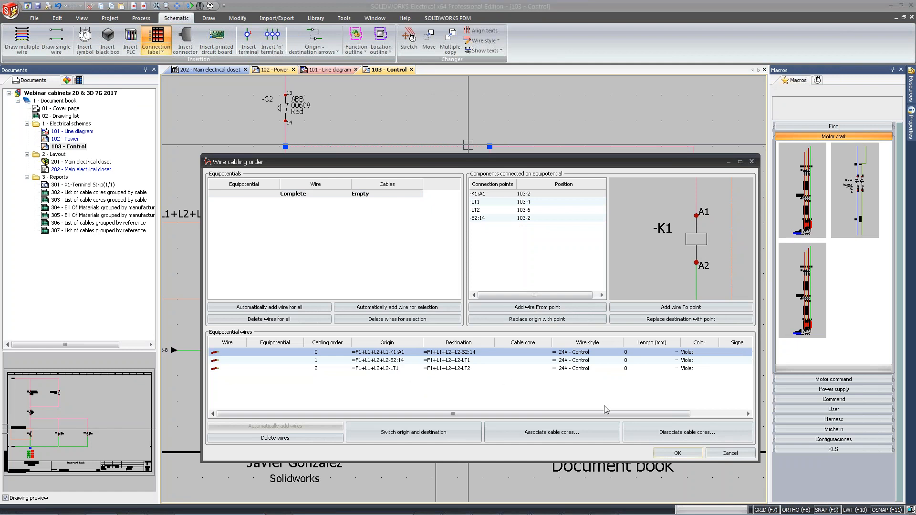
{"action": "left_click", "coordinate": [716, 454]}
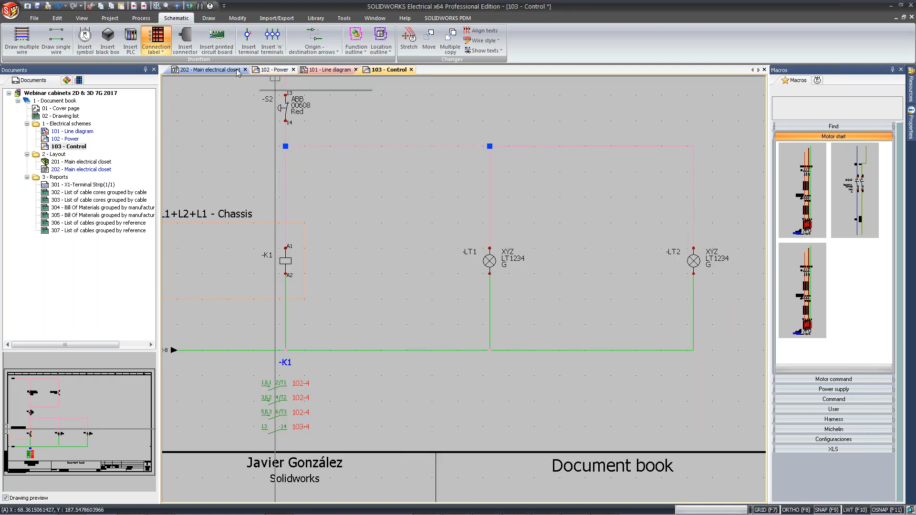
- In the 202 layout, add a horizontal linear dimension between the centres of the leftmost and rightmost door components, placed above them
{"action": "left_click", "coordinate": [210, 70]}
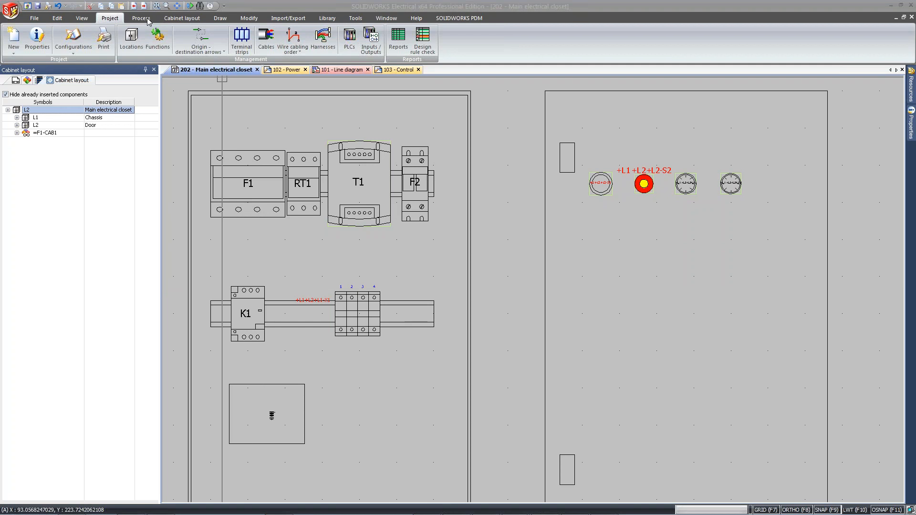
{"action": "left_click", "coordinate": [226, 19]}
{"action": "left_click", "coordinate": [244, 21]}
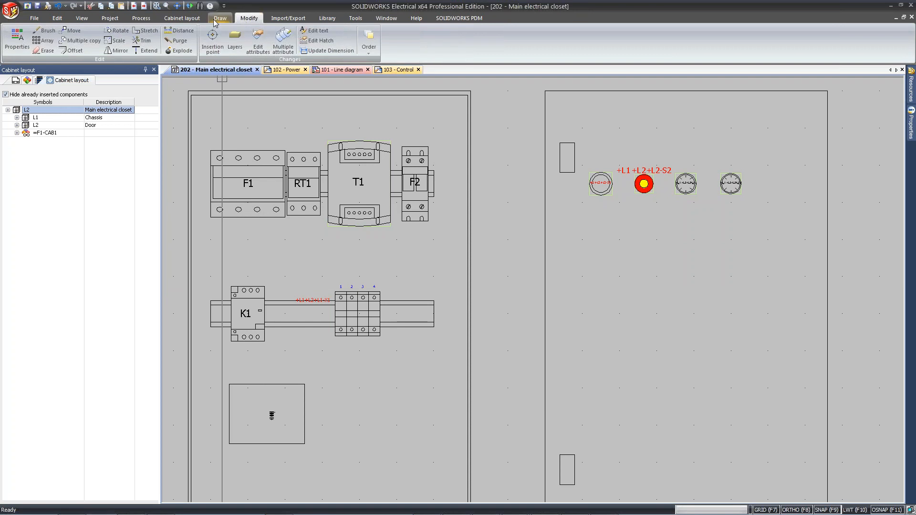
{"action": "left_click", "coordinate": [220, 18]}
{"action": "left_click", "coordinate": [320, 31]}
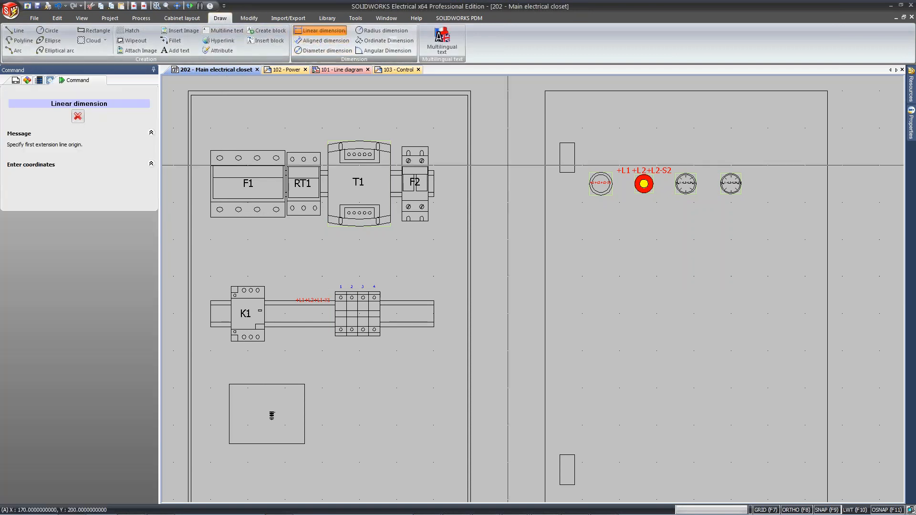
{"action": "left_click", "coordinate": [601, 183]}
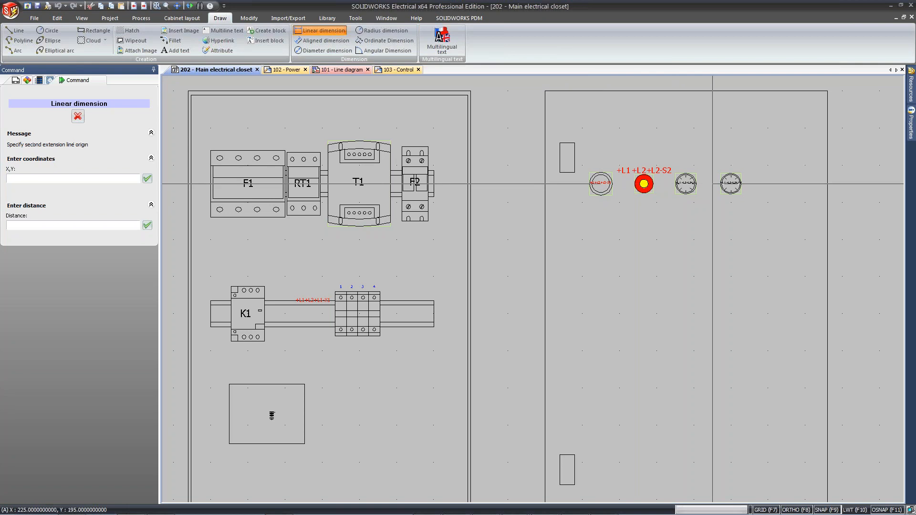
{"action": "left_click", "coordinate": [731, 184]}
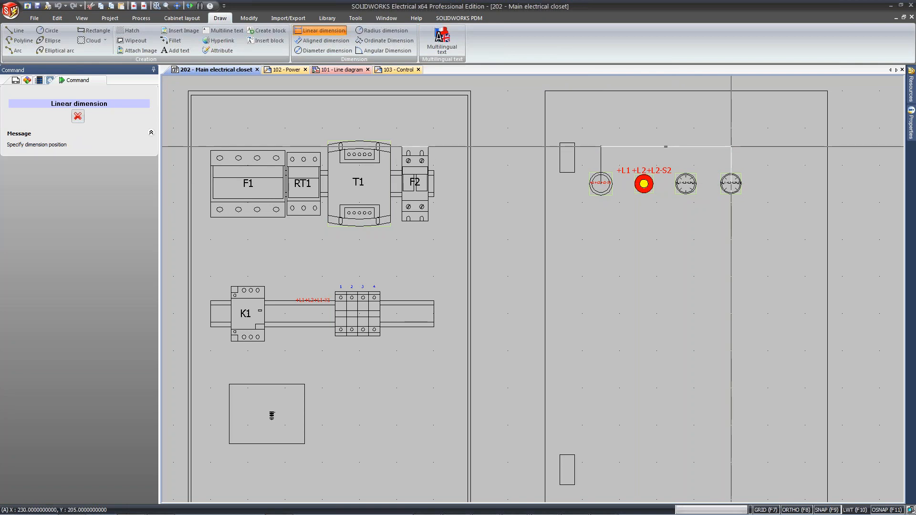
{"action": "left_click", "coordinate": [731, 147]}
- Set the text height of the door components' linear dimension to 2
{"action": "middle_click_drag", "start_coordinate": [761, 224], "coordinate": [672, 231]}
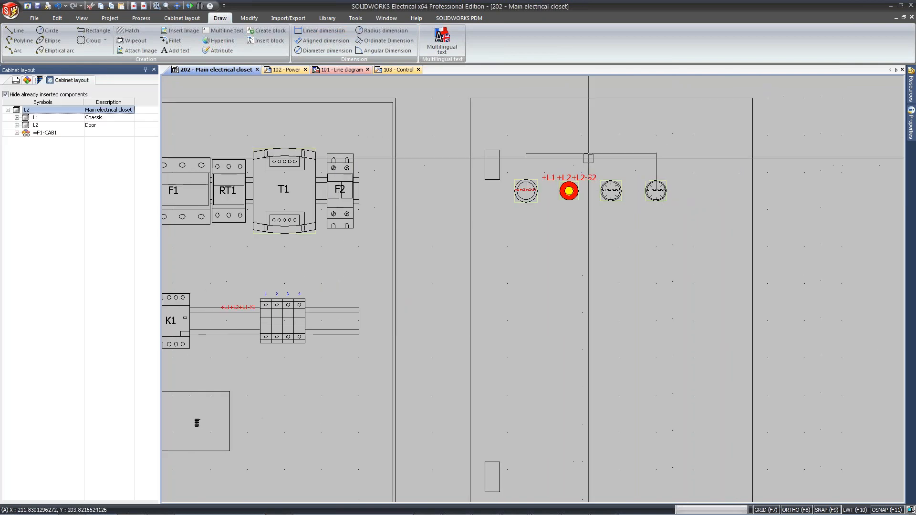
{"action": "left_click", "coordinate": [589, 158]}
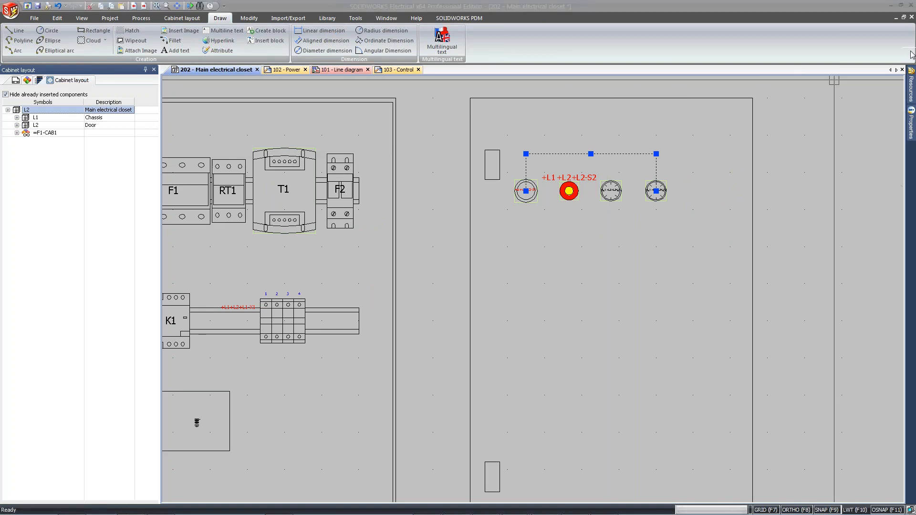
{"action": "mouse_move", "coordinate": [910, 140]}
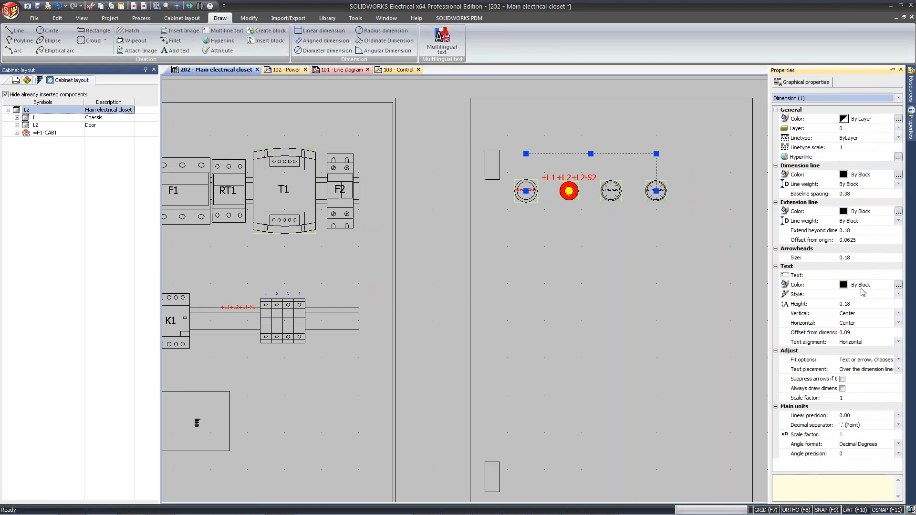
{"action": "left_click", "coordinate": [842, 304]}
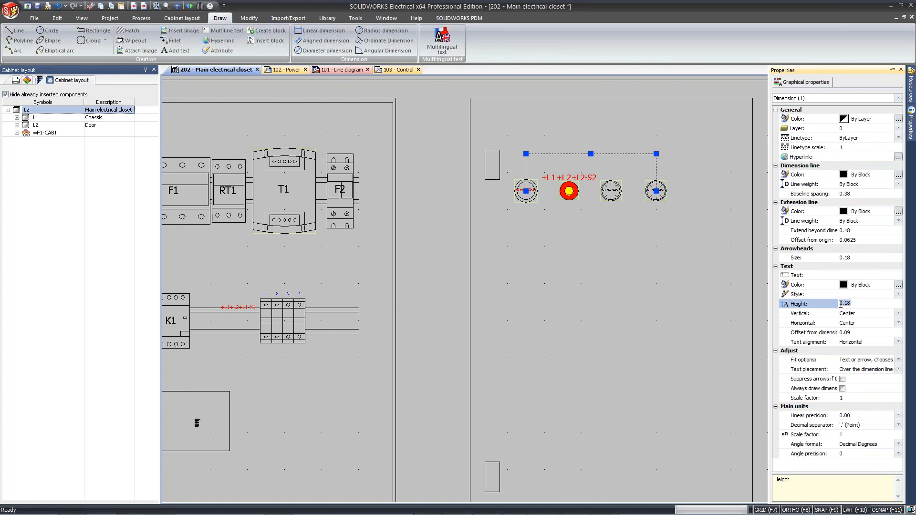
{"action": "type", "text": "2"}
{"action": "key", "text": "Return"}
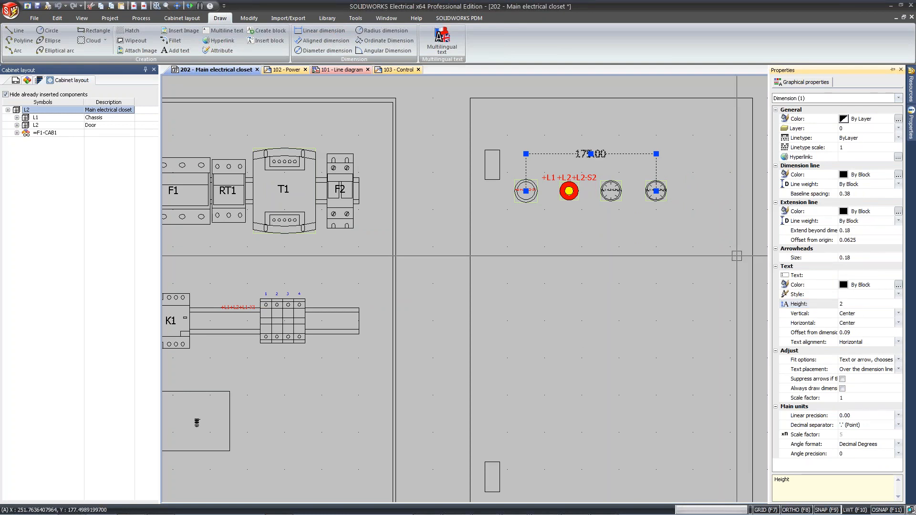
{"action": "key", "text": "Escape"}
{"action": "scroll", "coordinate": [603, 133], "scroll_direction": "up", "scroll_amount": 1}
{"action": "scroll", "coordinate": [602, 133], "scroll_direction": "up", "scroll_amount": 1}
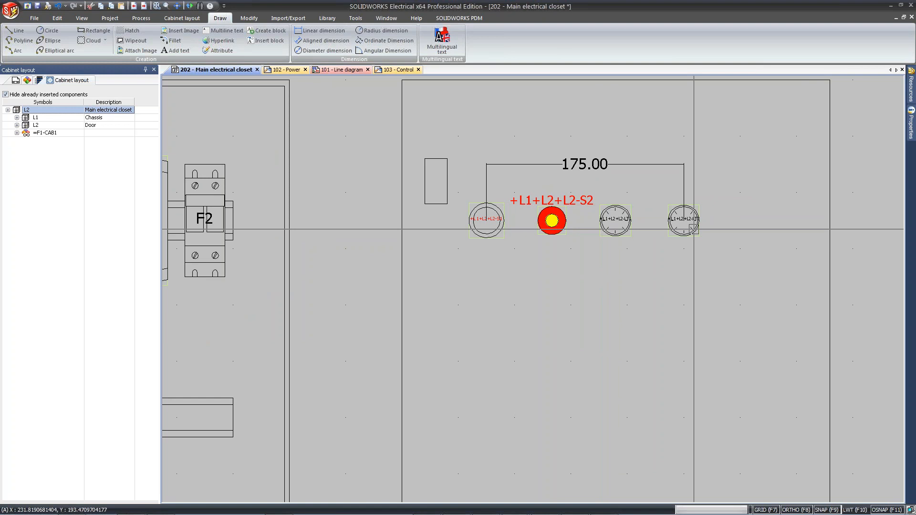
{"action": "middle_click", "coordinate": [552, 251]}
{"action": "middle_click", "coordinate": [552, 252]}
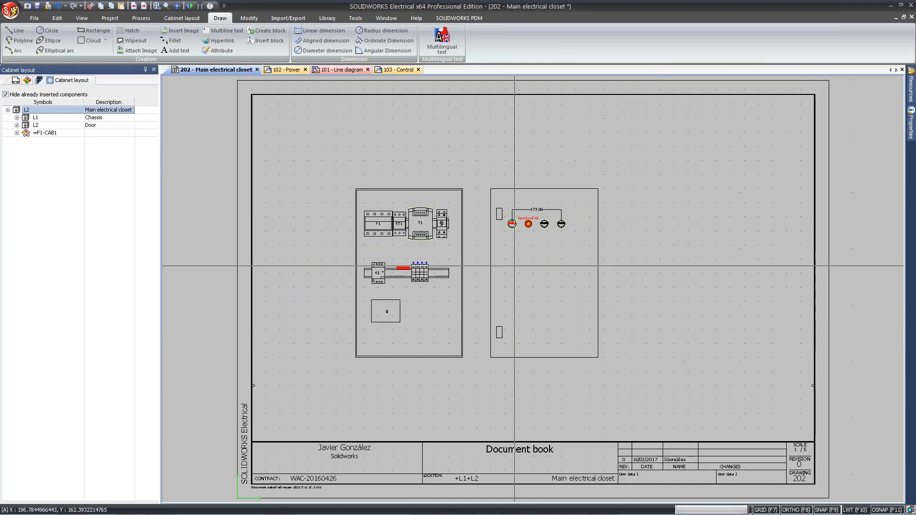
{"action": "scroll", "coordinate": [459, 248], "scroll_direction": "up", "scroll_amount": 4}
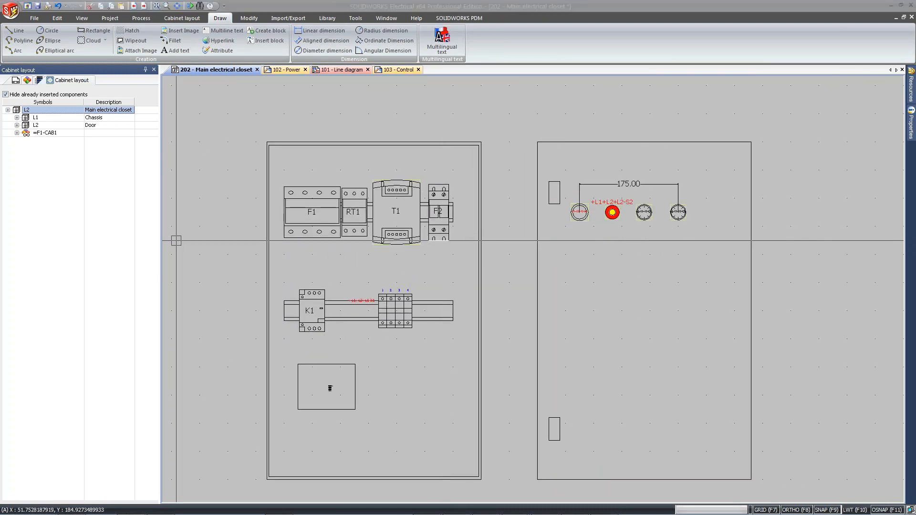
{"action": "middle_click", "coordinate": [497, 348]}
{"action": "middle_click", "coordinate": [497, 348]}
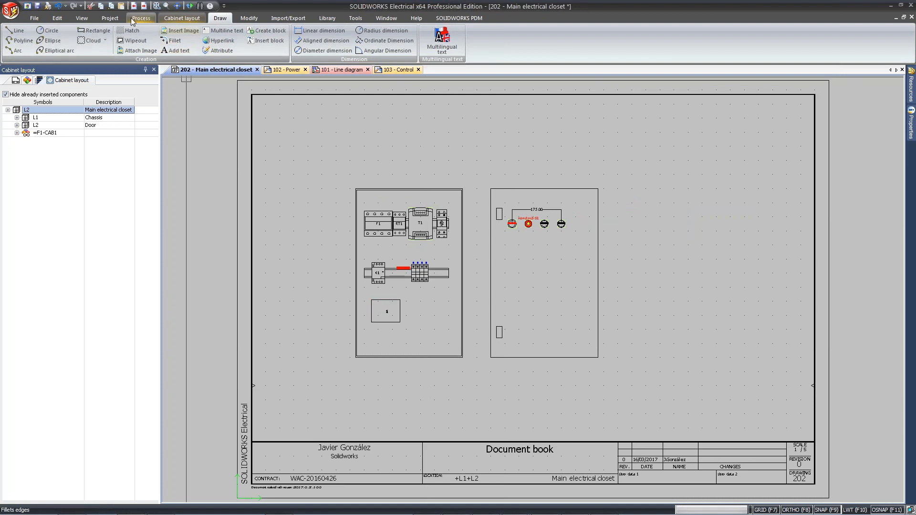
- Open the project's report manager and start a new filter with conditions for the Bill Of Materials sorted by Mark
{"action": "left_click", "coordinate": [106, 19]}
{"action": "left_click", "coordinate": [400, 42]}
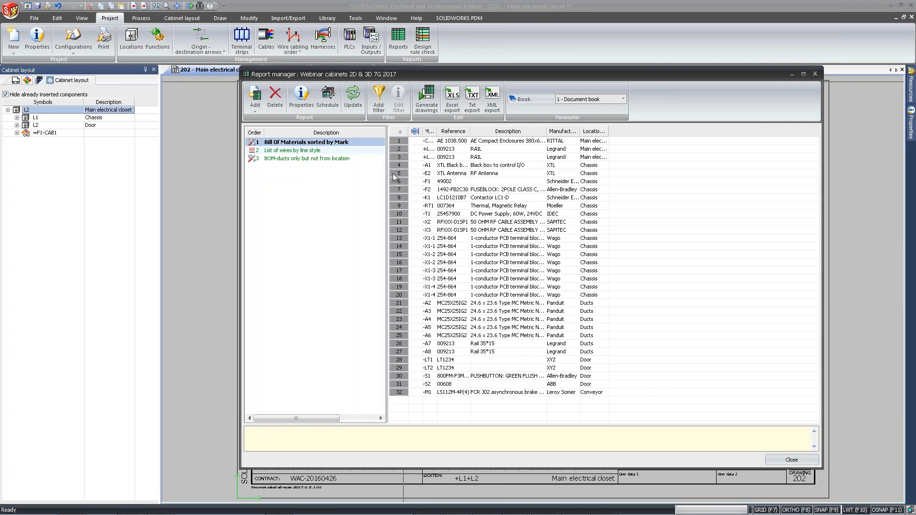
{"action": "left_click", "coordinate": [384, 106]}
{"action": "left_click", "coordinate": [383, 104]}
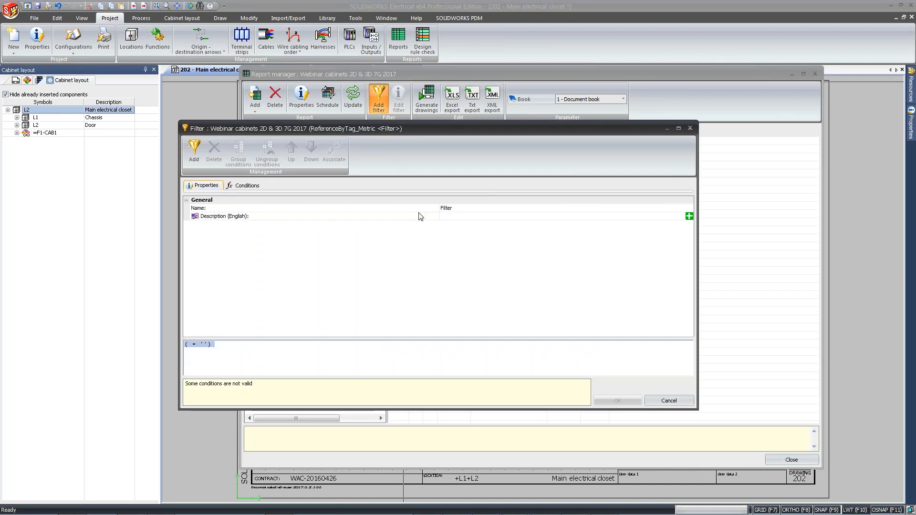
{"action": "left_click", "coordinate": [245, 186]}
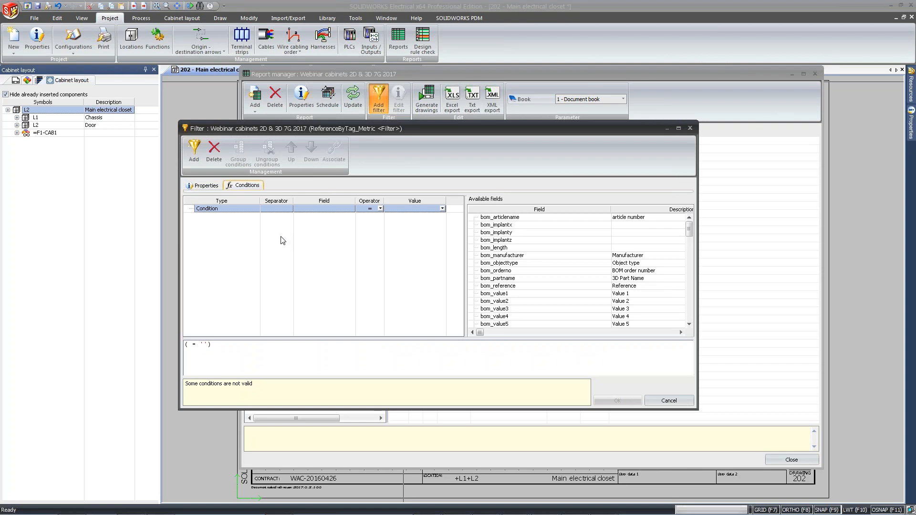
- Add a second filter condition, and set the first one to location description (loctra0) = Main electrical closet
{"action": "left_click", "coordinate": [194, 152]}
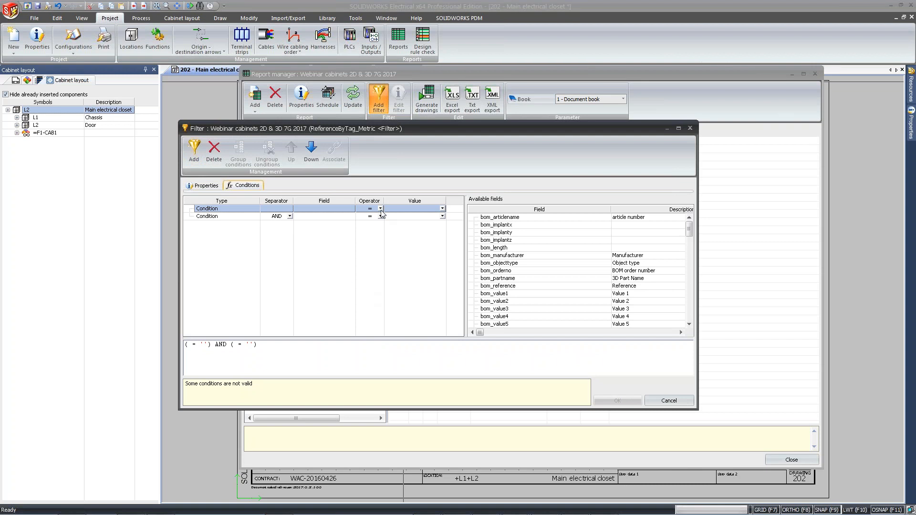
{"action": "left_click", "coordinate": [442, 209]}
{"action": "left_click", "coordinate": [322, 208]}
{"action": "left_click", "coordinate": [352, 208]}
{"action": "left_click_drag", "start_coordinate": [689, 230], "coordinate": [690, 252]}
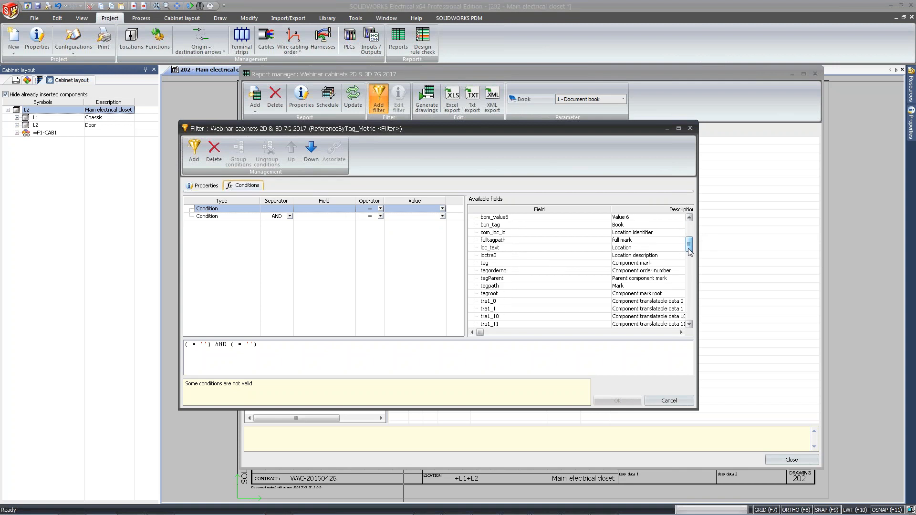
{"action": "double_click", "coordinate": [572, 256]}
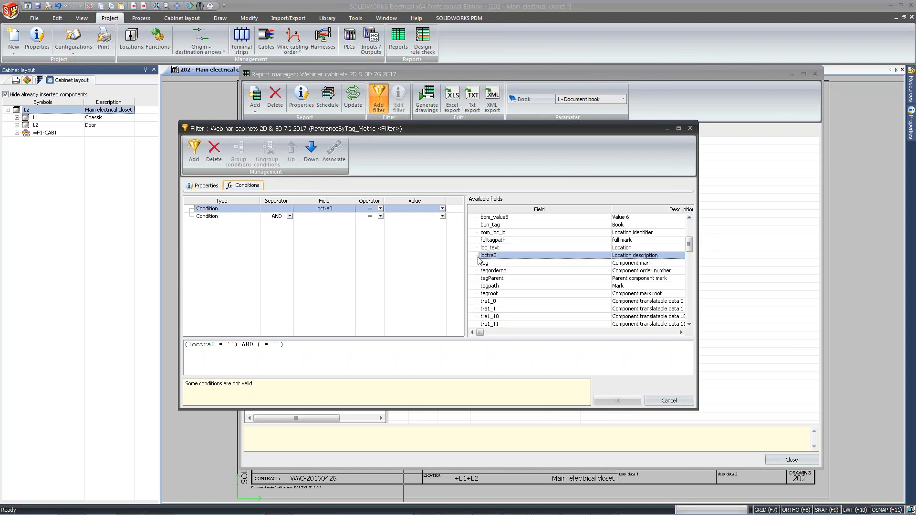
{"action": "left_click", "coordinate": [444, 211]}
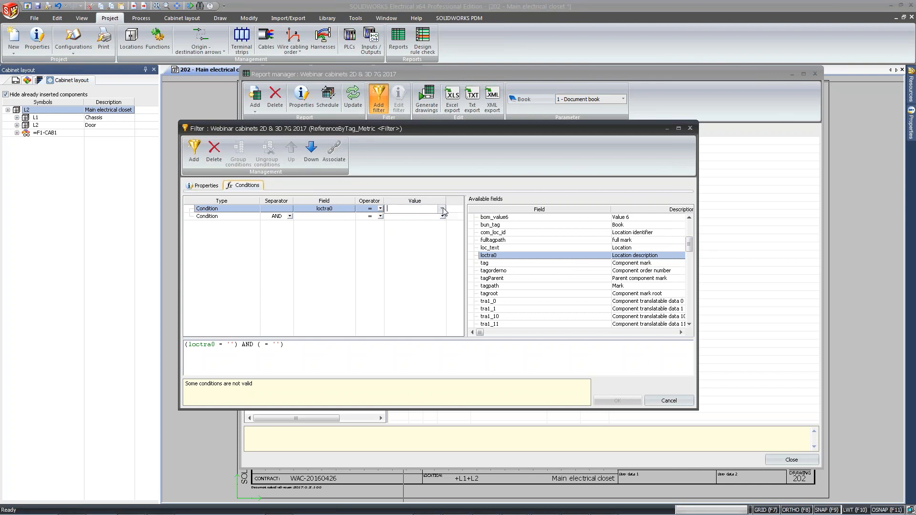
{"action": "left_click", "coordinate": [442, 209]}
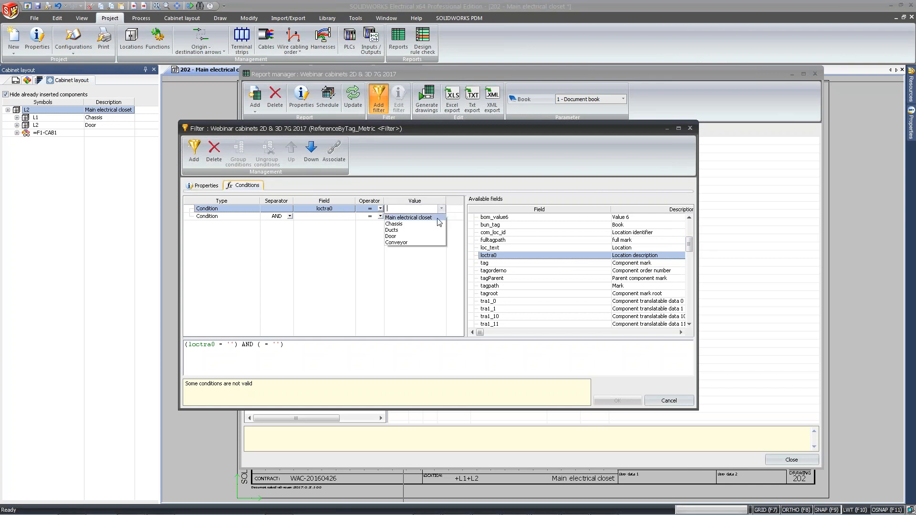
{"action": "left_click", "coordinate": [439, 218]}
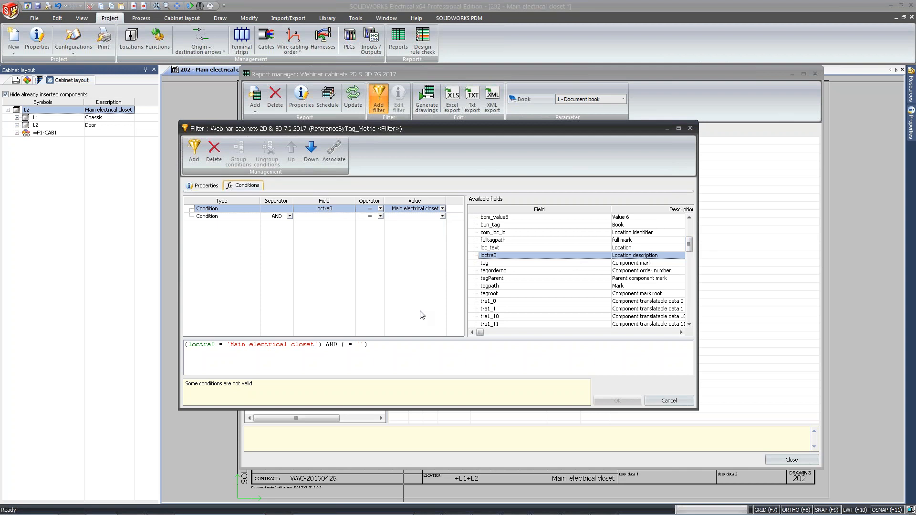
- Set the second filter condition to OR with location description (loctra0) = Chassis
{"action": "left_click", "coordinate": [291, 218]}
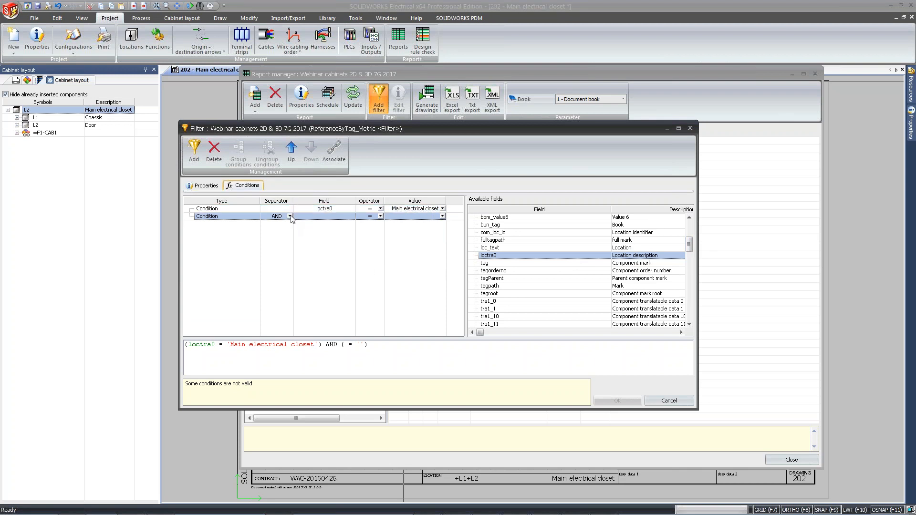
{"action": "left_click", "coordinate": [291, 217]}
{"action": "left_click", "coordinate": [265, 228]}
{"action": "double_click", "coordinate": [487, 257]}
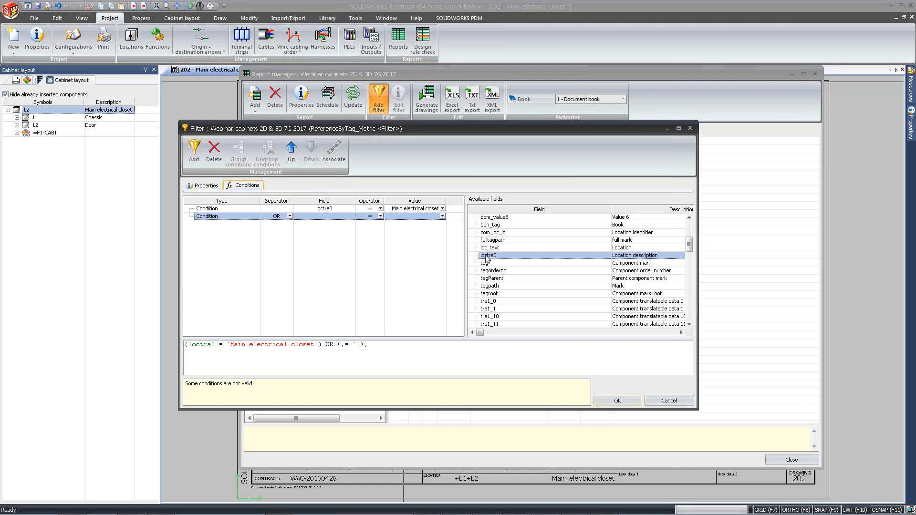
{"action": "left_click", "coordinate": [442, 217]}
{"action": "left_click", "coordinate": [440, 233]}
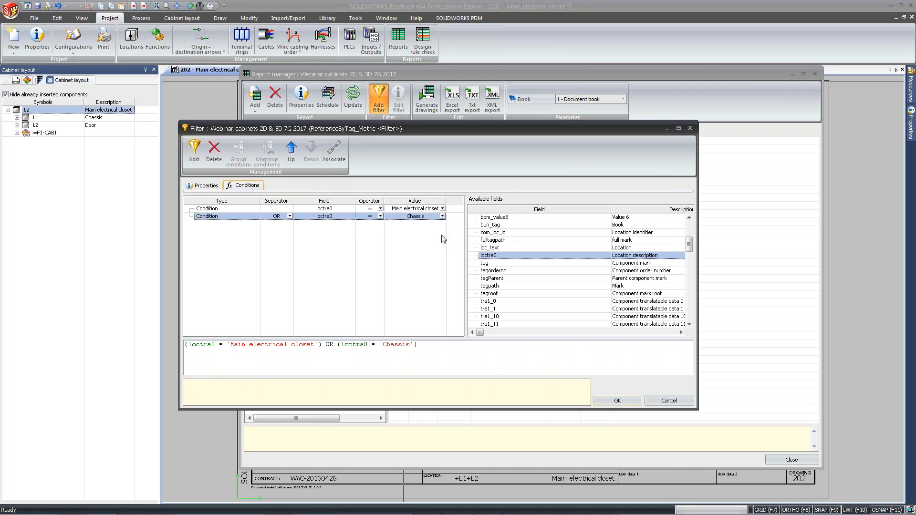
- Add another OR condition with location description (loctra0) = Door, and apply the filter to the bill of materials
{"action": "left_click", "coordinate": [200, 155]}
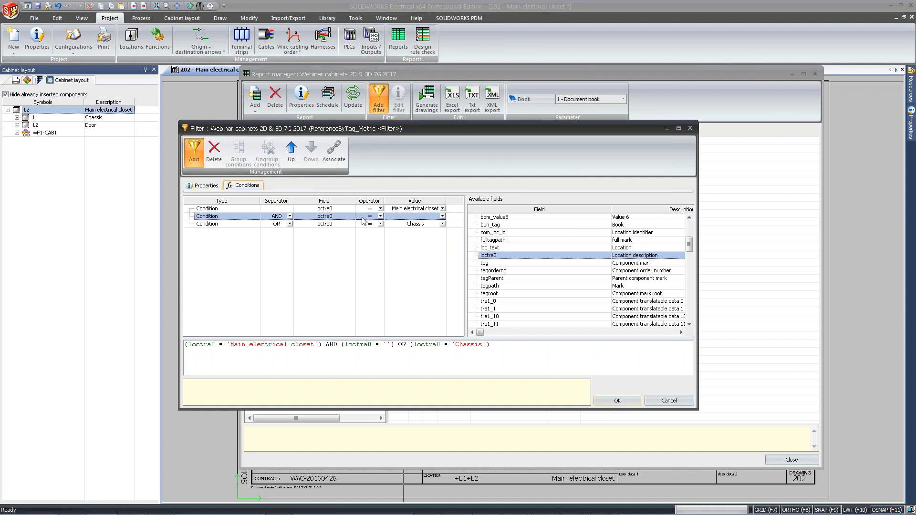
{"action": "left_click", "coordinate": [290, 217]}
{"action": "left_click", "coordinate": [276, 232]}
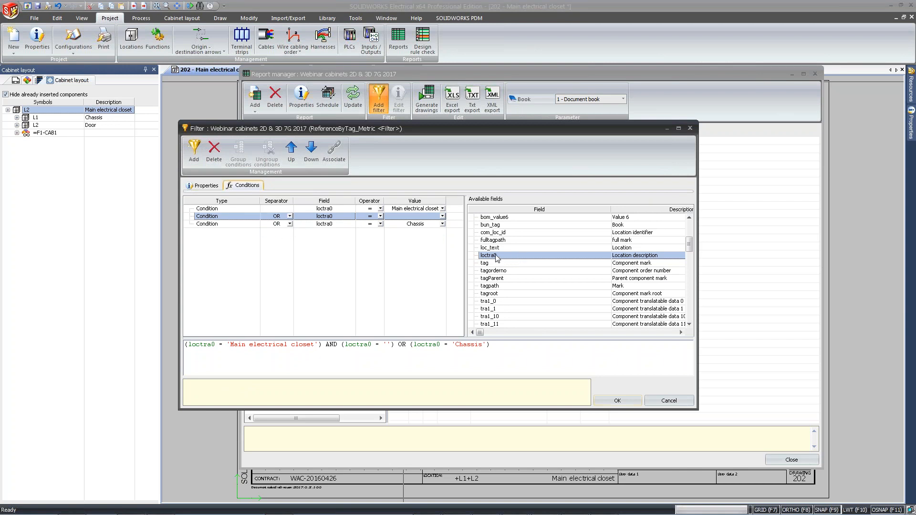
{"action": "left_click", "coordinate": [442, 216]}
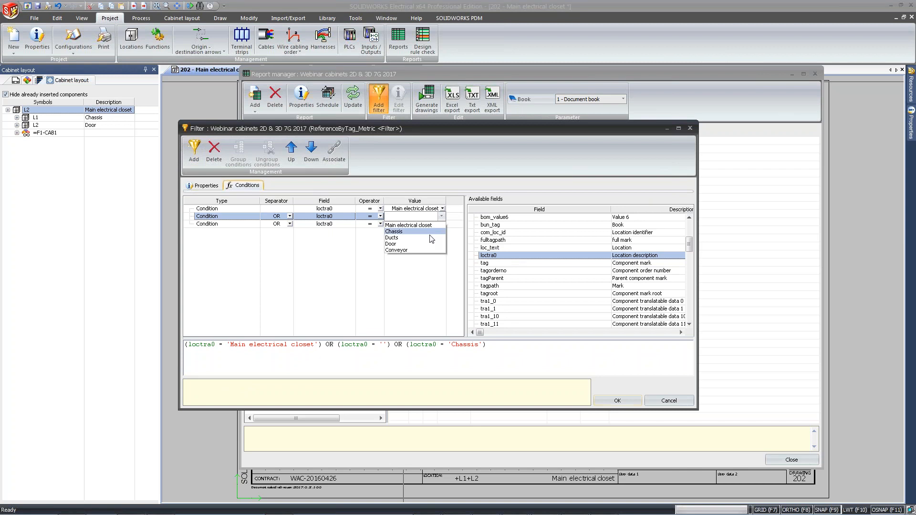
{"action": "left_click", "coordinate": [431, 244]}
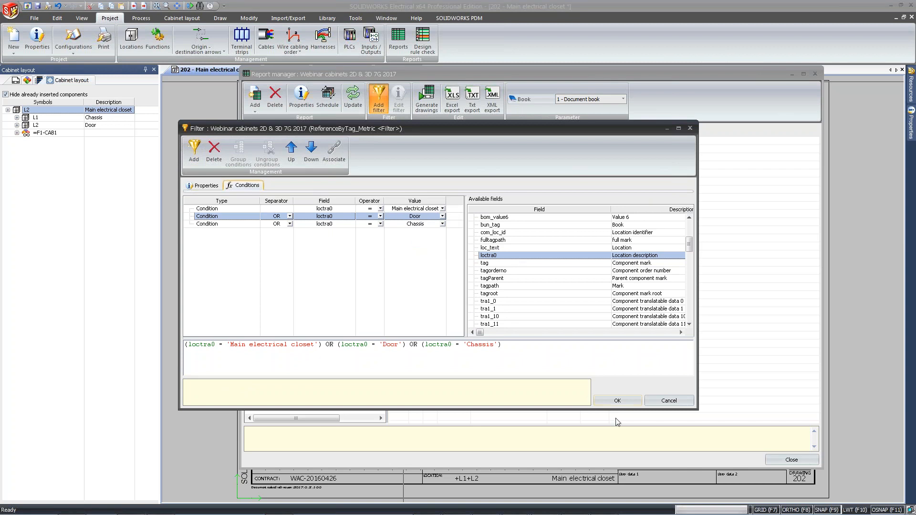
{"action": "left_click", "coordinate": [617, 400]}
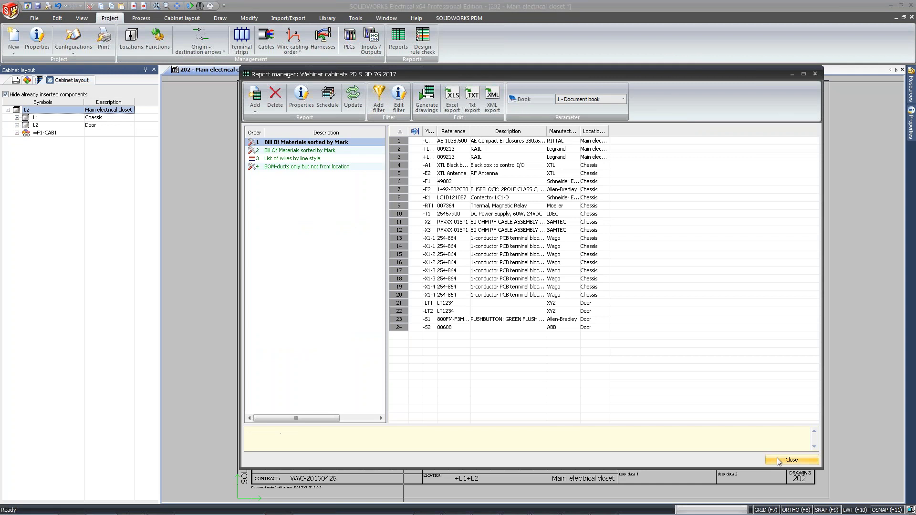
- Generate the drawing of Bill Of Materials sorted by Mark (Filter) in the 3 - Reports folder, and close the report manager
{"action": "left_click", "coordinate": [430, 110]}
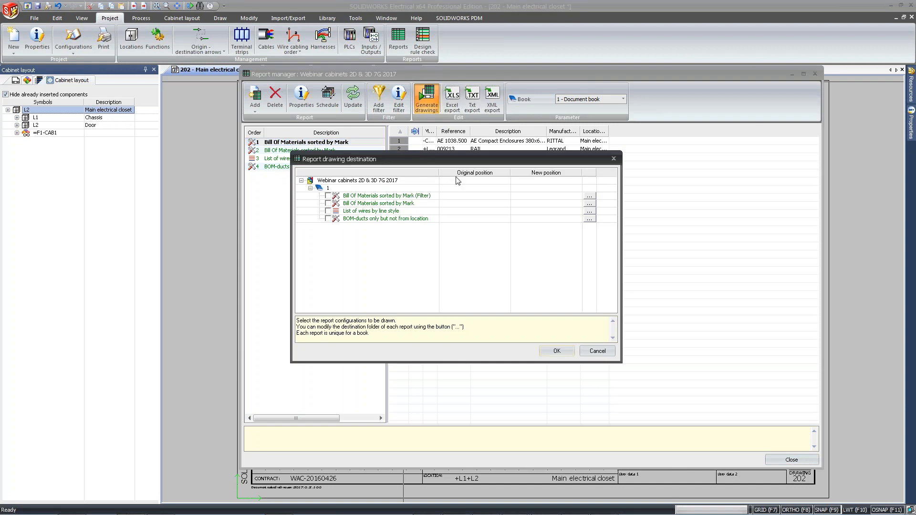
{"action": "left_click", "coordinate": [328, 196]}
{"action": "left_click", "coordinate": [591, 197]}
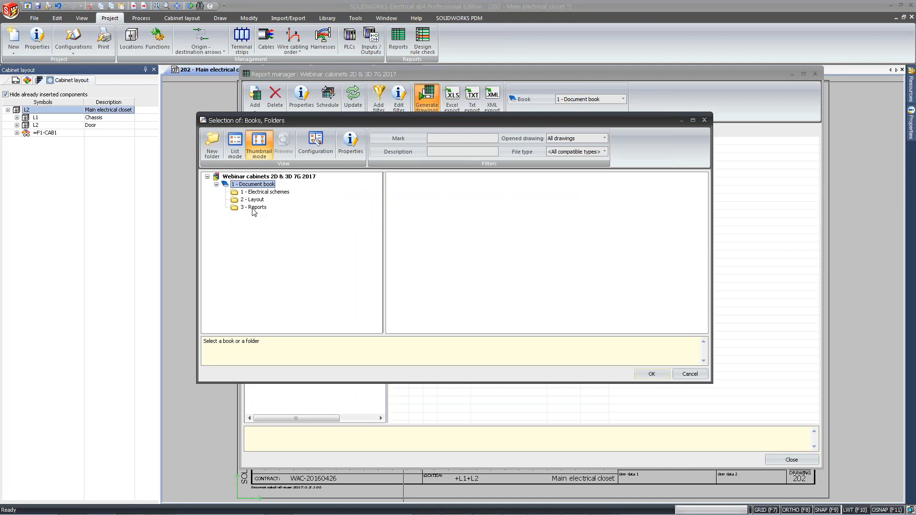
{"action": "left_click", "coordinate": [253, 207]}
{"action": "left_click", "coordinate": [651, 374]}
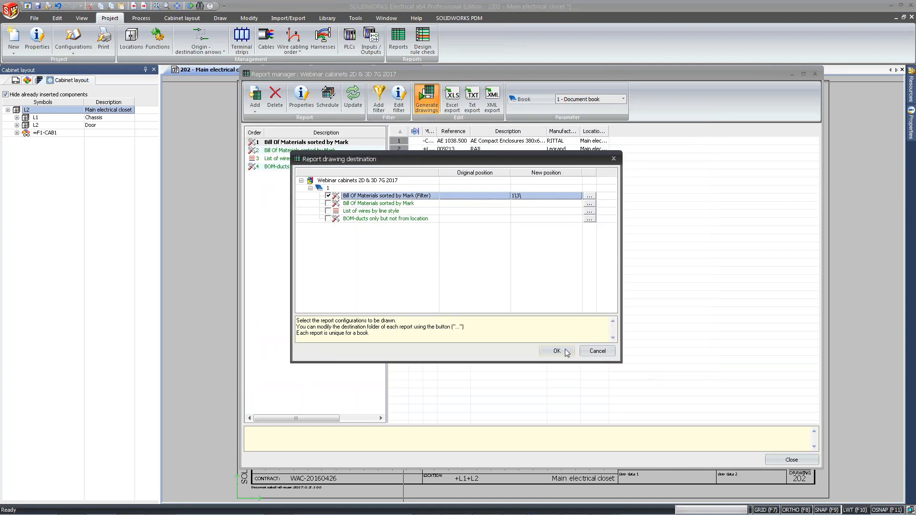
{"action": "left_click", "coordinate": [557, 351]}
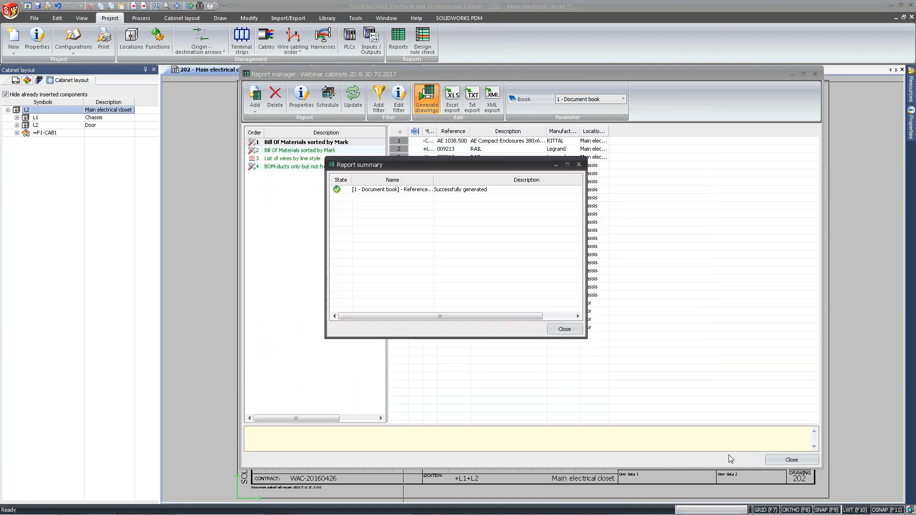
{"action": "left_click", "coordinate": [559, 330]}
{"action": "left_click", "coordinate": [790, 460]}
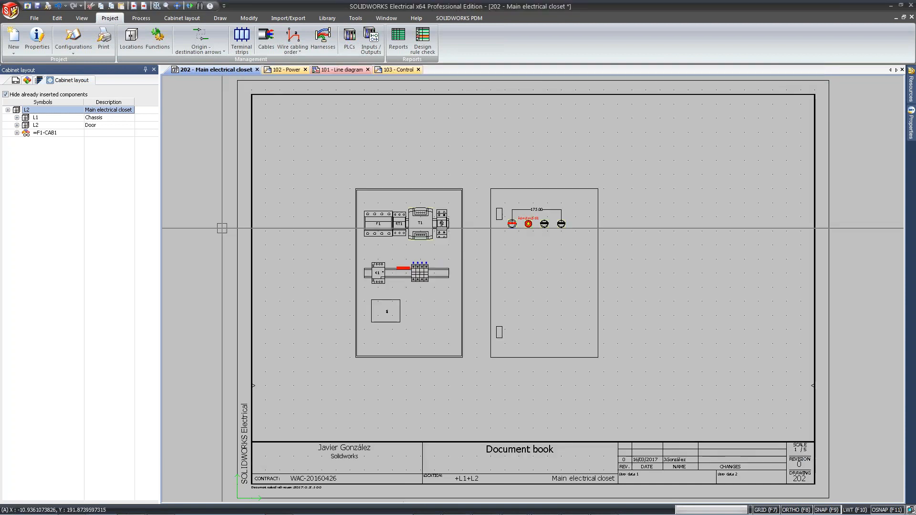
- Open the generated 308 - Bill of materials (Filter) drawing from the document book
{"action": "left_click", "coordinate": [18, 81]}
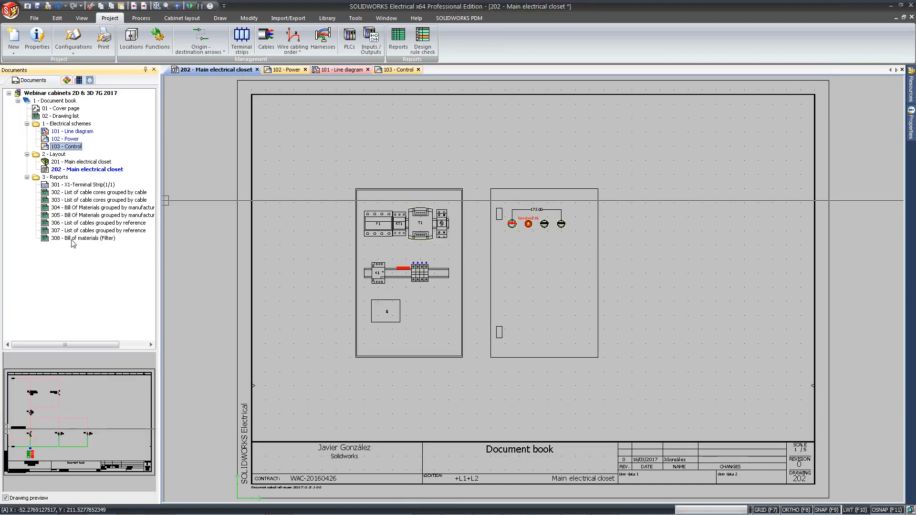
{"action": "left_click", "coordinate": [72, 239]}
{"action": "double_click", "coordinate": [73, 239]}
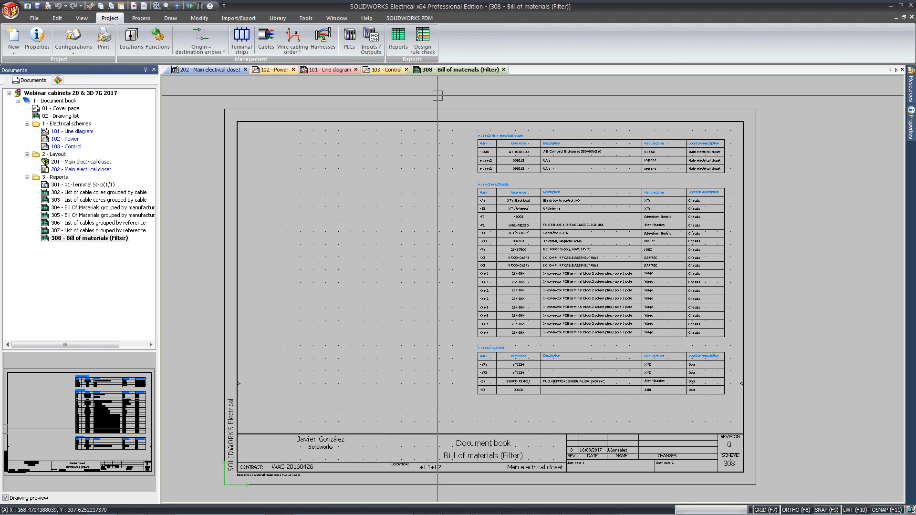
- Copy the bill of materials tables from drawing 308 and paste them beside the cabinet views in drawing 202 - Main electrical closet
{"action": "left_click_drag", "start_coordinate": [438, 95], "coordinate": [816, 426]}
{"action": "key", "text": "Escape"}
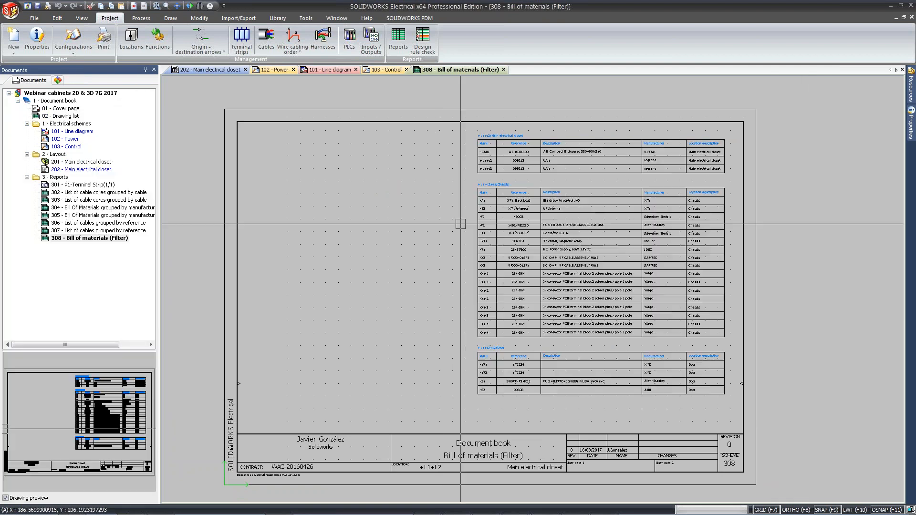
{"action": "left_click", "coordinate": [220, 70]}
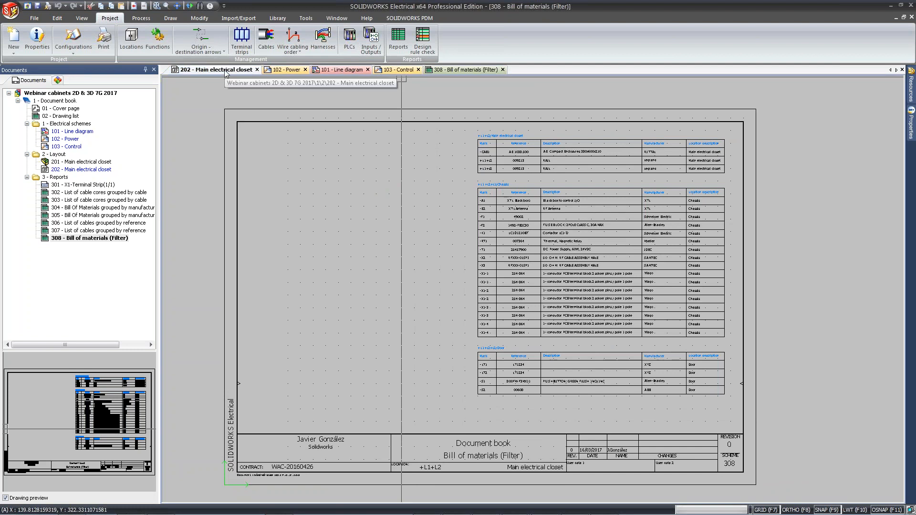
{"action": "key", "text": "ctrl+v"}
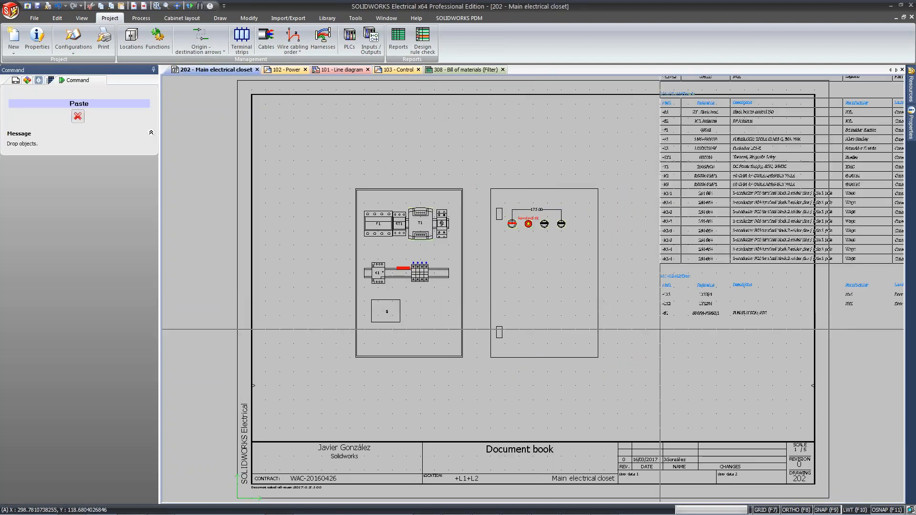
{"action": "scroll", "coordinate": [652, 409], "scroll_direction": "down", "scroll_amount": 2}
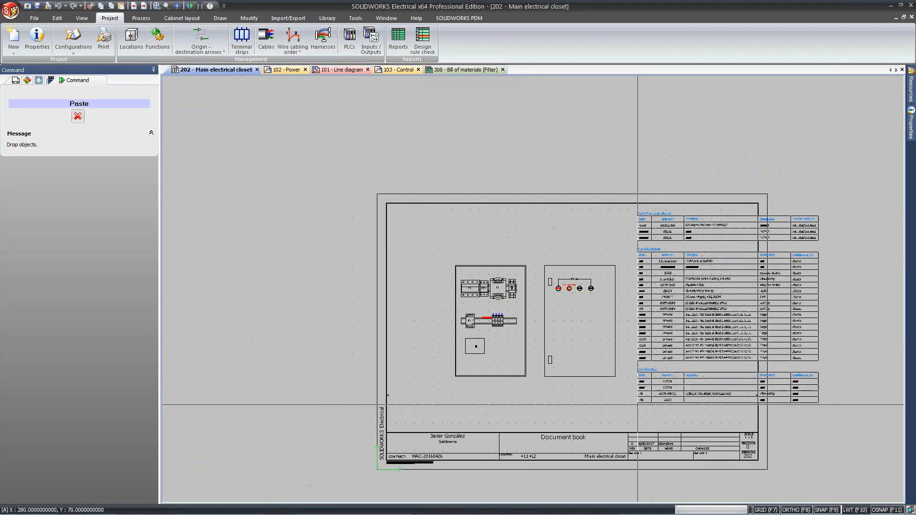
{"action": "left_click", "coordinate": [638, 403]}
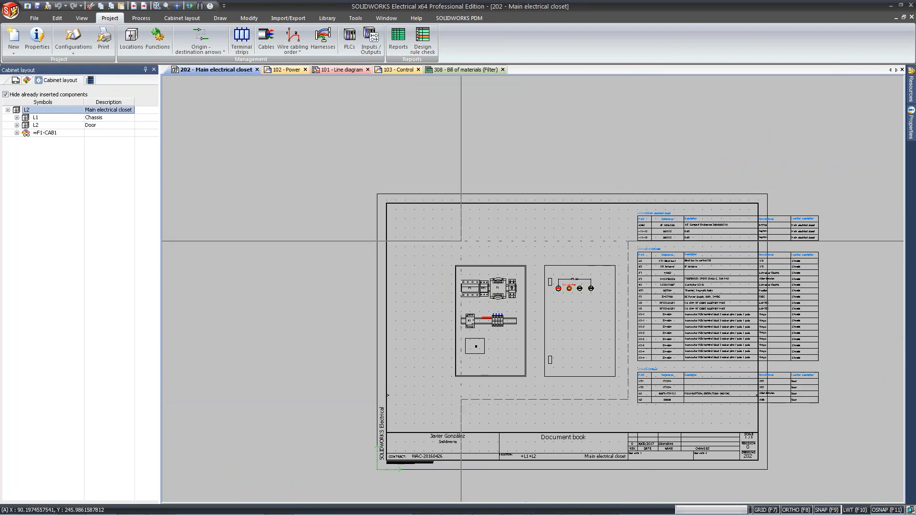
- Move the chassis and door views together toward the sheet's left border to make room for the pasted tables
{"action": "left_click_drag", "start_coordinate": [631, 229], "coordinate": [389, 451]}
{"action": "left_click_drag", "start_coordinate": [483, 267], "coordinate": [435, 262]}
{"action": "key", "text": "Escape"}
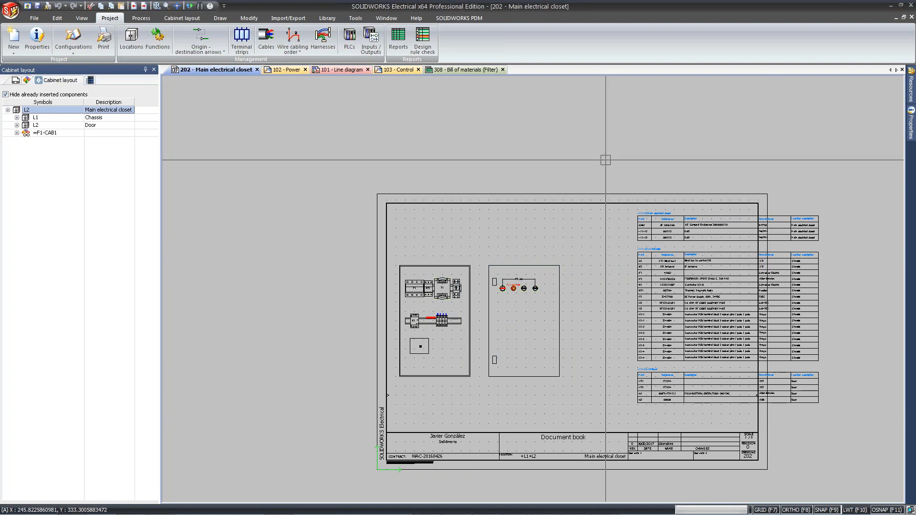
- Move the pasted bill of materials tables left until they fit inside the sheet's right border
{"action": "left_click_drag", "start_coordinate": [861, 430], "coordinate": [800, 285]}
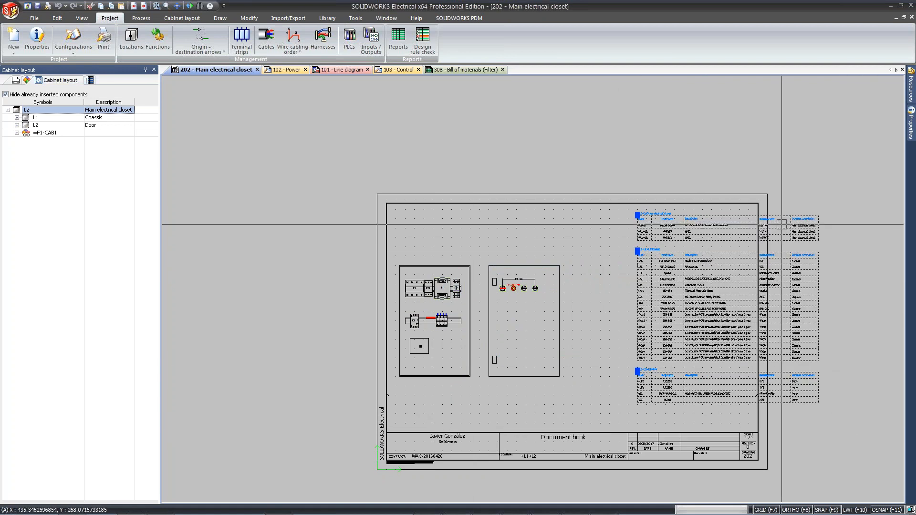
{"action": "left_click_drag", "start_coordinate": [782, 215], "coordinate": [721, 219]}
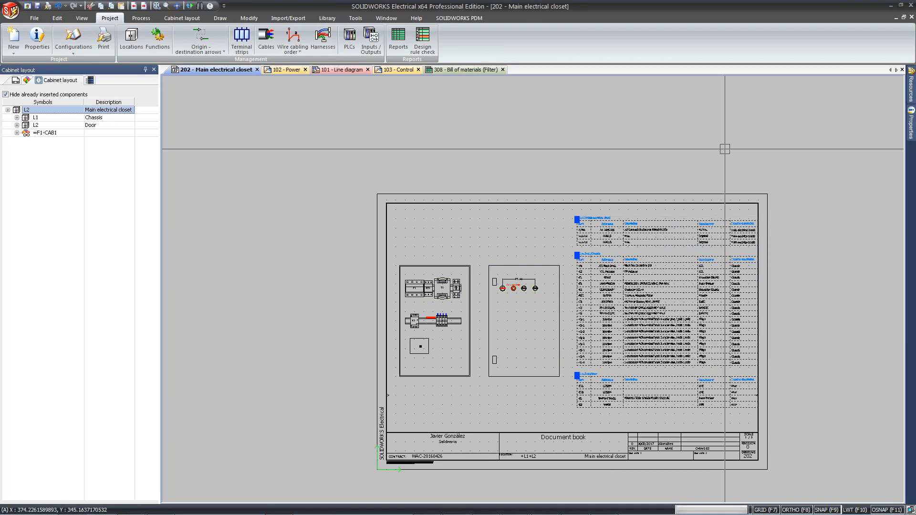
{"action": "key", "text": "Escape"}
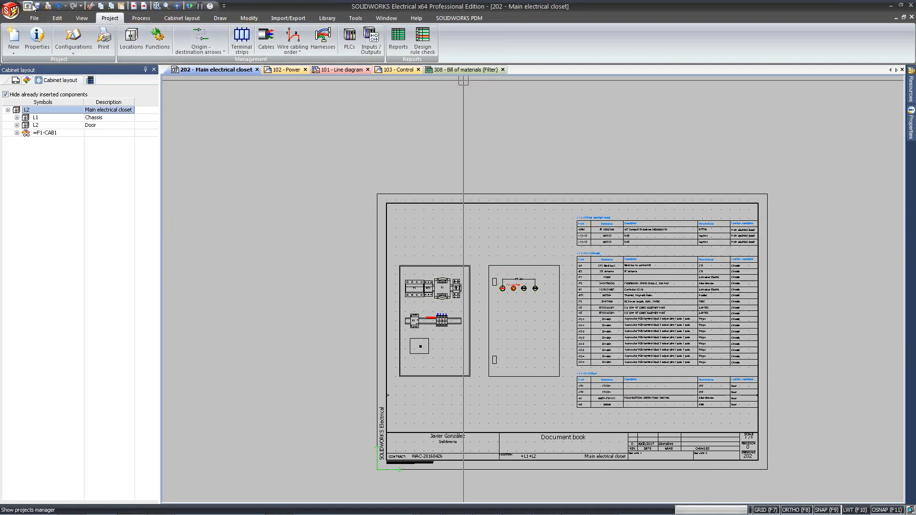
{"action": "scroll", "coordinate": [475, 326], "scroll_direction": "up", "scroll_amount": 1}
{"action": "scroll", "coordinate": [475, 326], "scroll_direction": "up", "scroll_amount": 3}
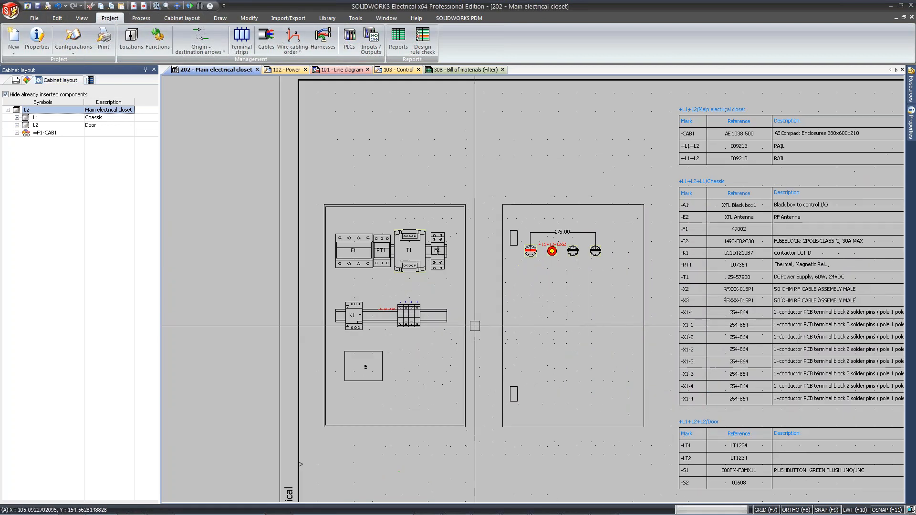
{"action": "mouse_move", "coordinate": [625, 392]}
{"action": "middle_mouse_down"}
{"action": "mouse_move", "coordinate": [387, 392]}
{"action": "mouse_move", "coordinate": [257, 415]}
{"action": "mouse_move", "coordinate": [491, 432]}
{"action": "mouse_move", "coordinate": [611, 421]}
{"action": "middle_mouse_up"}
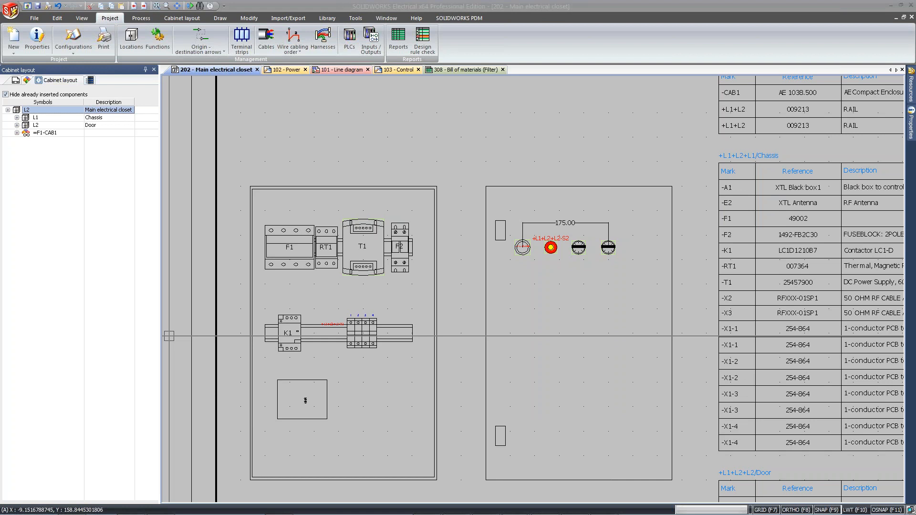
{"action": "key", "text": "alt+Tab"}
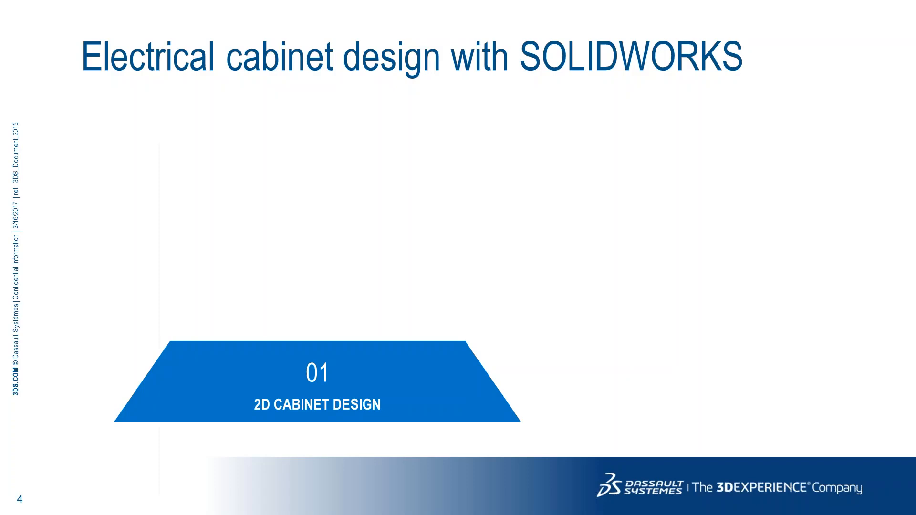
{"action": "left_click", "coordinate": [466, 376]}
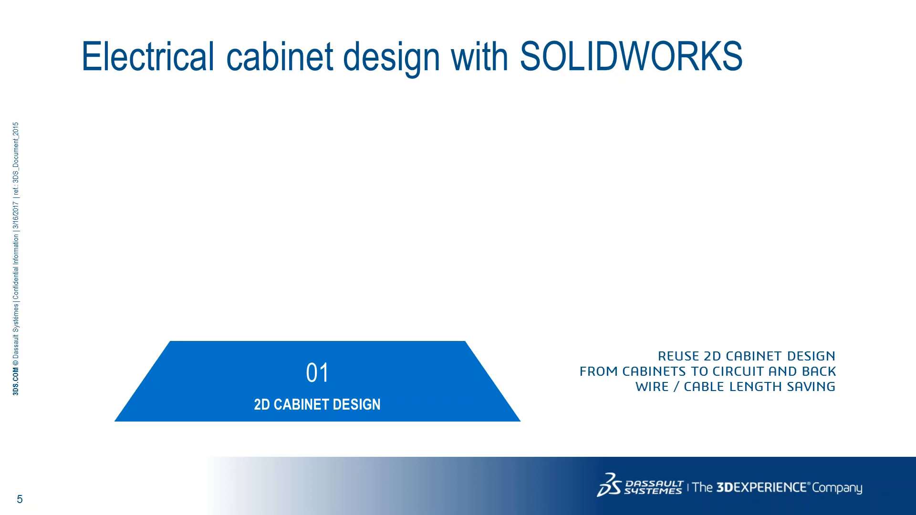
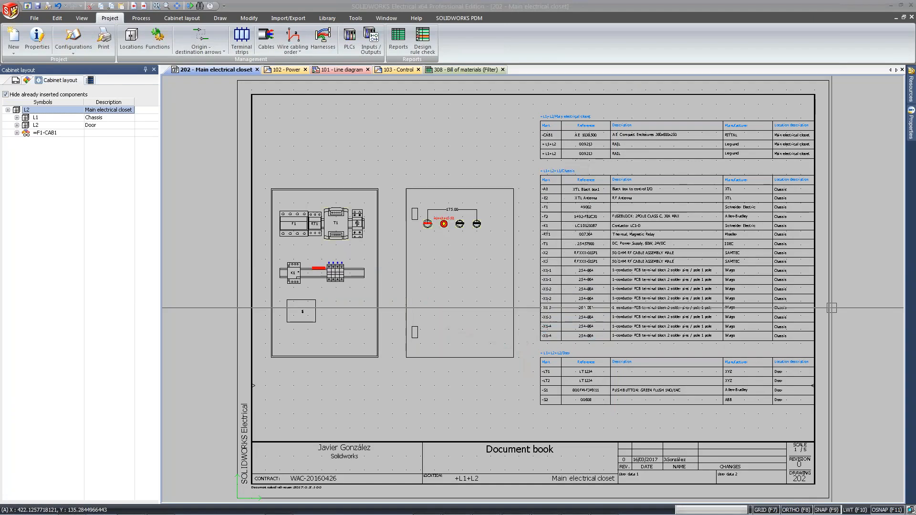
- Switch to SOLIDWORKS 2017 and open the electrical project "Webinar cabinets 2D & 3D 7G 2017", accepting that it is already in use
{"action": "left_click", "coordinate": [535, 281]}
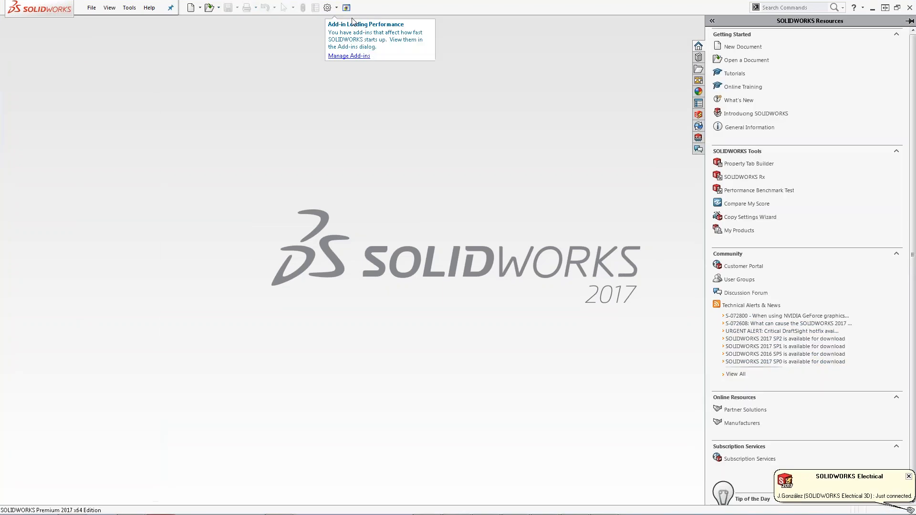
{"action": "left_click", "coordinate": [347, 8]}
{"action": "double_click", "coordinate": [363, 158]}
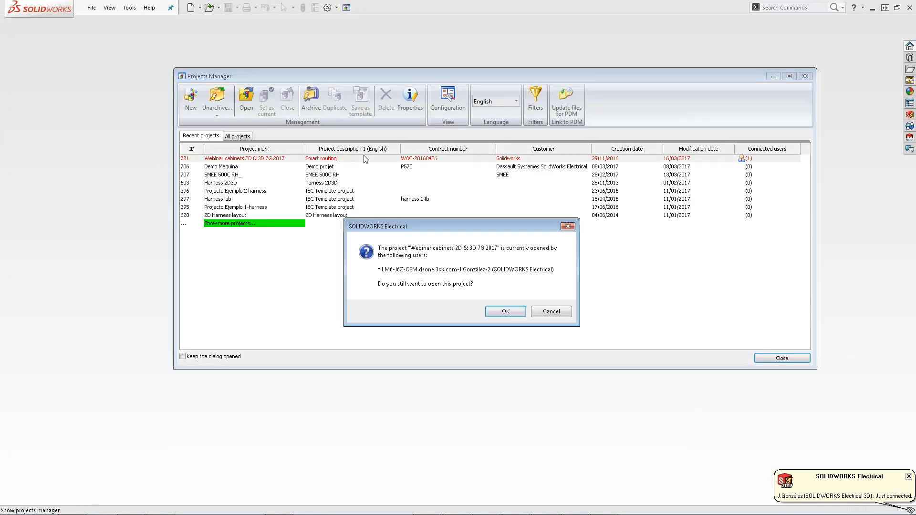
{"action": "left_click", "coordinate": [505, 313]}
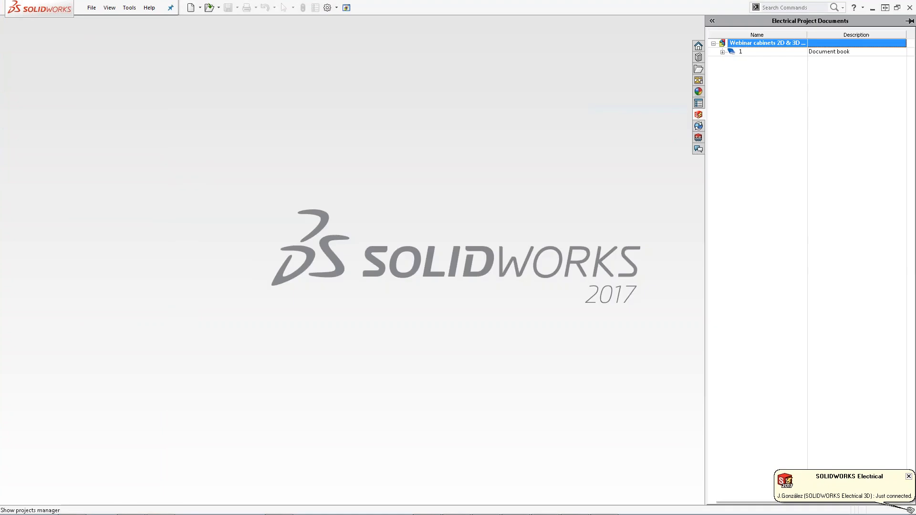
- Expand the project's document book with its Reports and Layout folders and choose the first layout document
{"action": "left_click", "coordinate": [723, 51]}
{"action": "left_click", "coordinate": [731, 94]}
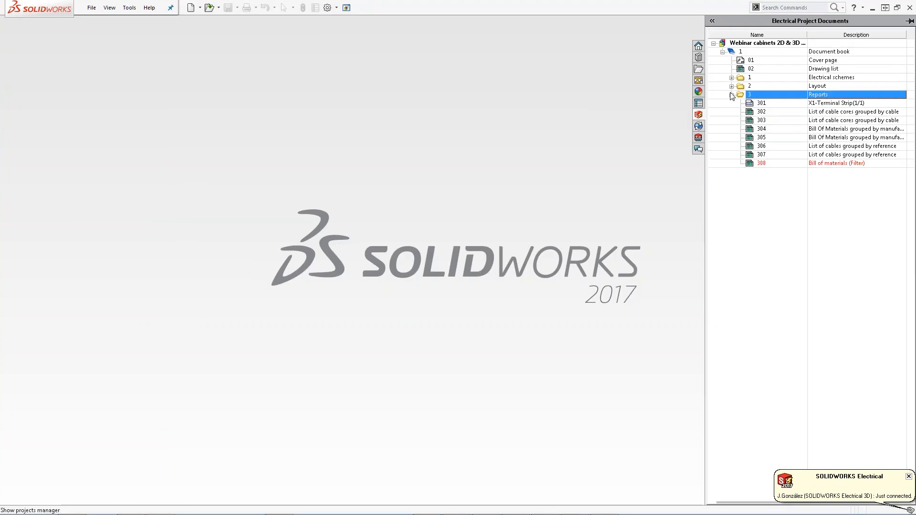
{"action": "left_click", "coordinate": [732, 86]}
{"action": "left_click", "coordinate": [782, 97]}
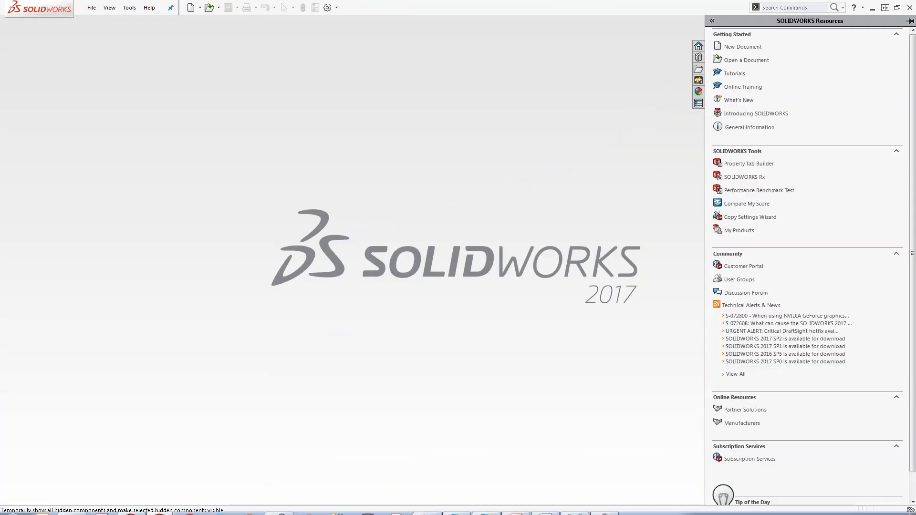
- Switch to the open assembly 1423.sldasm and collapse the Design Library to enlarge the model view
{"action": "mouse_move", "coordinate": [161, 506]}
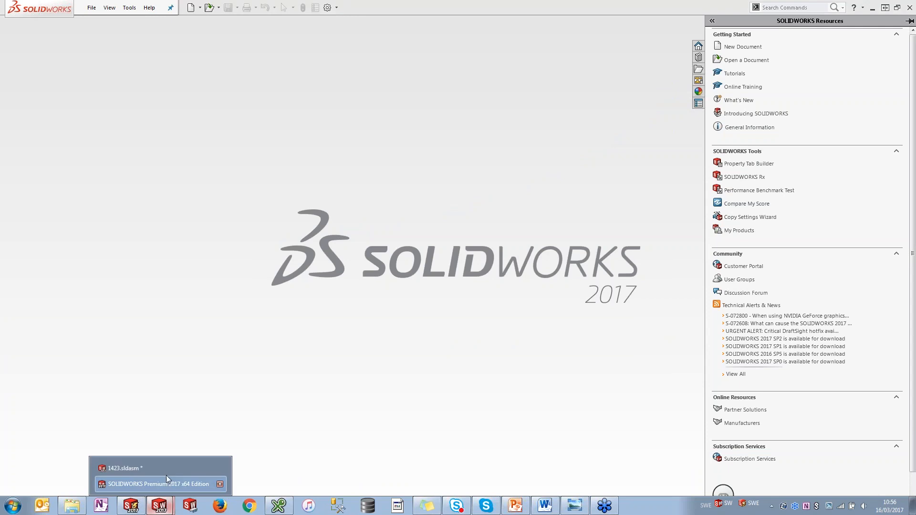
{"action": "left_click", "coordinate": [166, 471]}
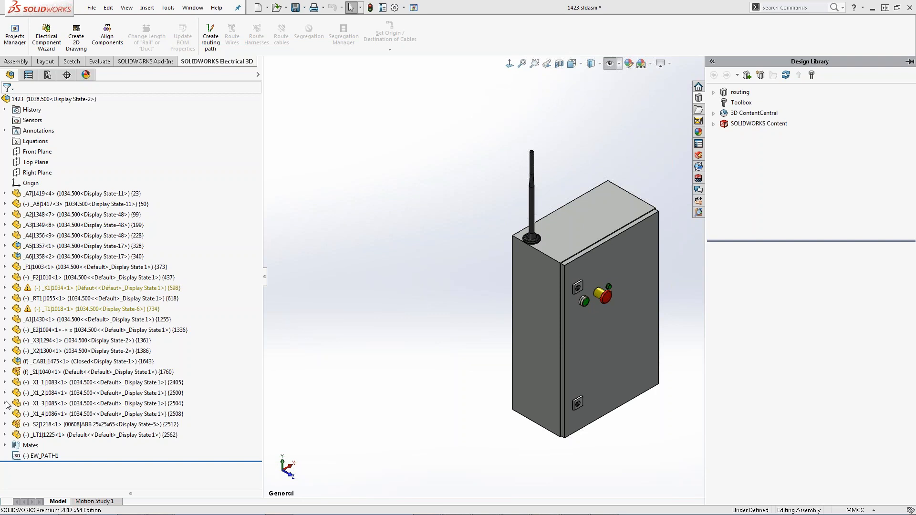
{"action": "left_click", "coordinate": [382, 349]}
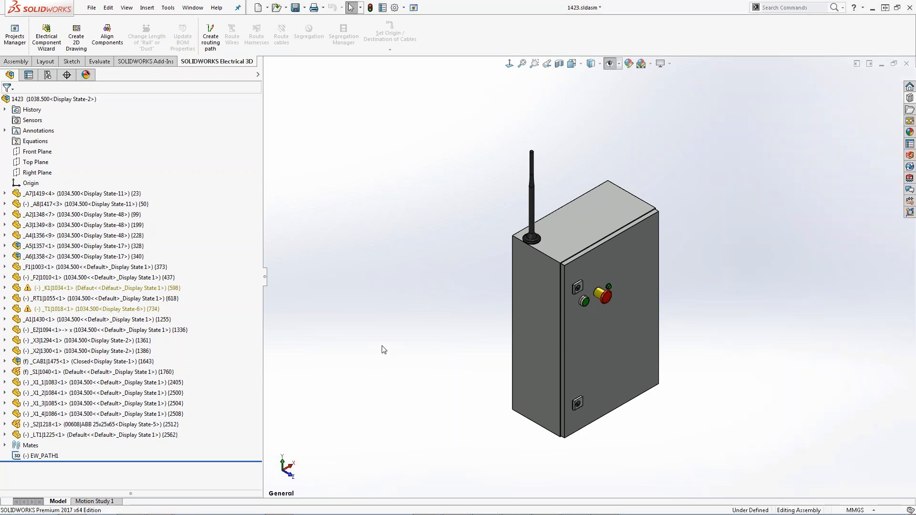
- Hide the cabinet's outer housing and front door to expose the components mounted inside
{"action": "key", "text": "Tab"}
{"action": "left_click", "coordinate": [552, 332]}
{"action": "key", "text": "Tab"}
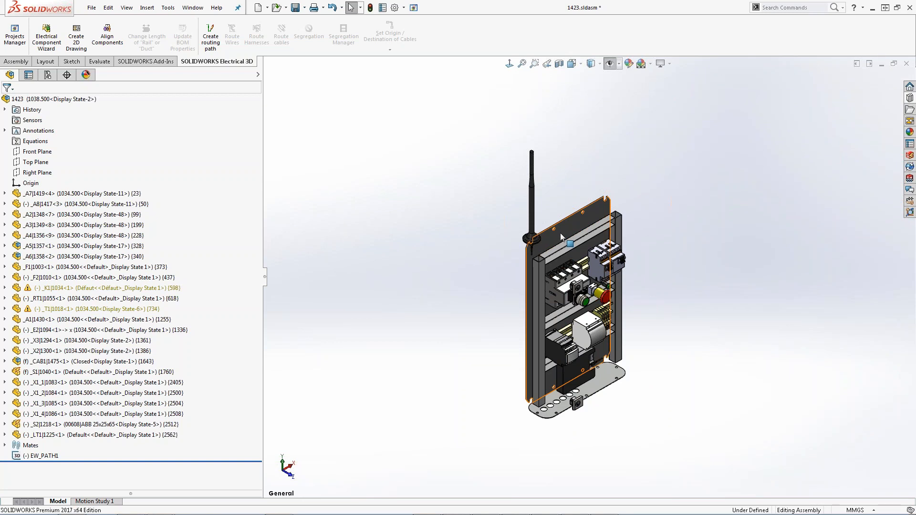
- Compare the 2D main electrical closet layout in SOLIDWORKS Electrical with the mounted components of the 1423 assembly in SOLIDWORKS
{"action": "mouse_move", "coordinate": [316, 510]}
{"action": "left_click", "coordinate": [134, 507]}
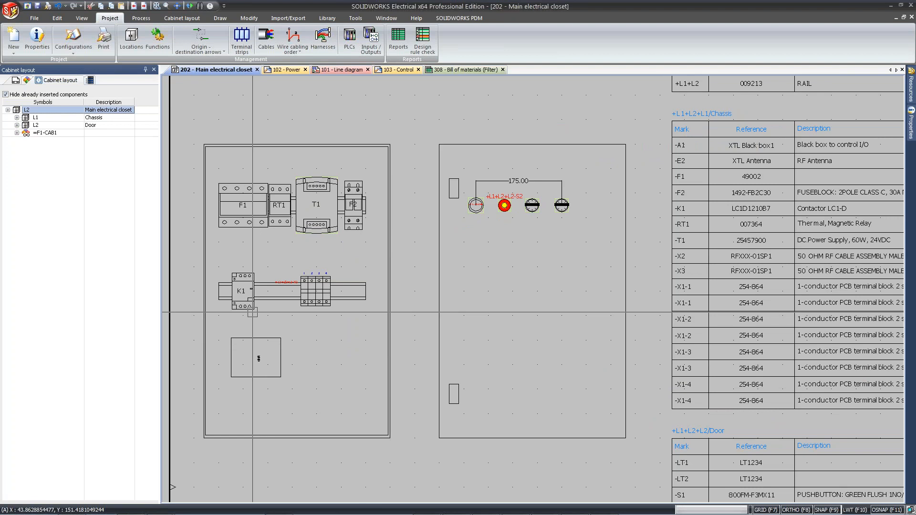
{"action": "mouse_move", "coordinate": [315, 510]}
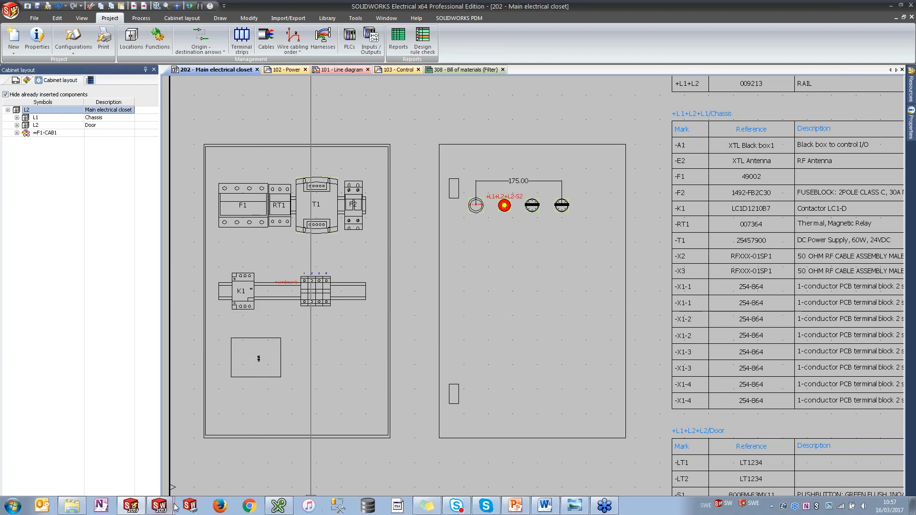
{"action": "mouse_move", "coordinate": [170, 507]}
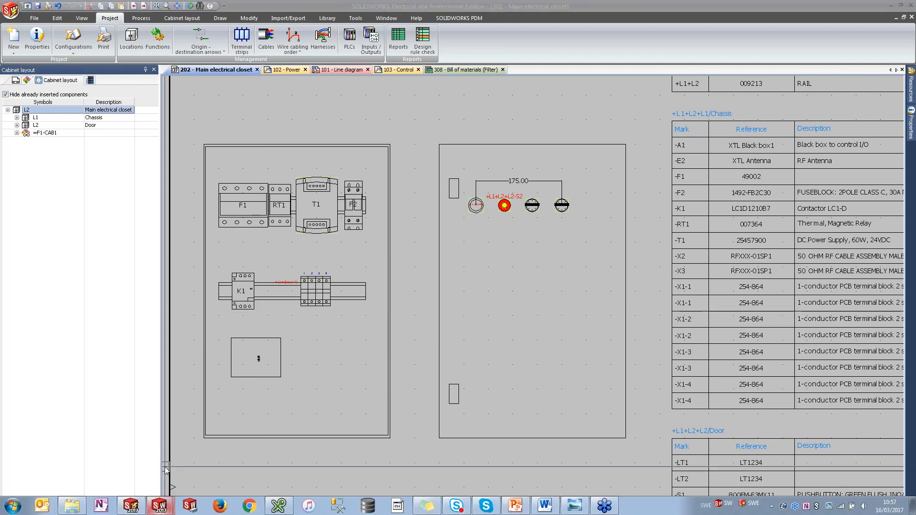
{"action": "left_click", "coordinate": [165, 467]}
{"action": "scroll", "coordinate": [513, 284], "scroll_direction": "down", "scroll_amount": 3}
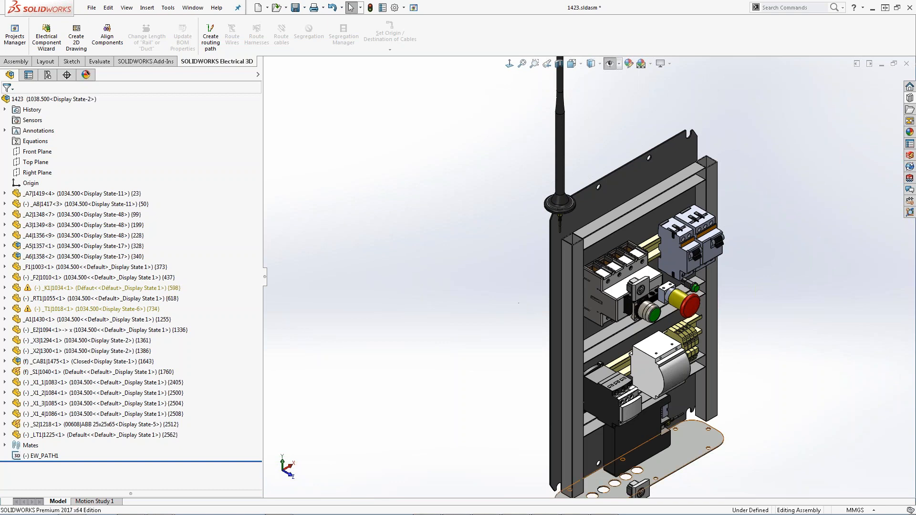
{"action": "scroll", "coordinate": [705, 425], "scroll_direction": "up", "scroll_amount": 2}
{"action": "scroll", "coordinate": [707, 380], "scroll_direction": "down", "scroll_amount": 1}
{"action": "scroll", "coordinate": [745, 400], "scroll_direction": "down", "scroll_amount": 2}
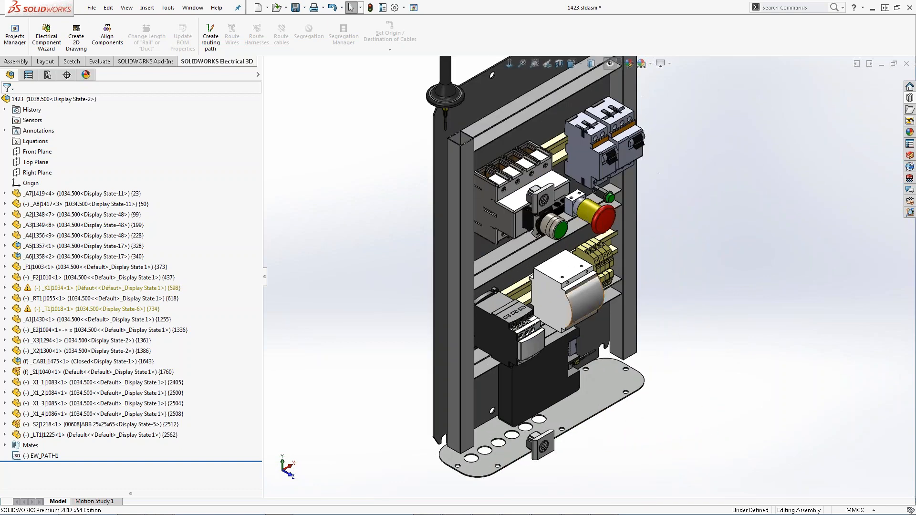
{"action": "scroll", "coordinate": [587, 296], "scroll_direction": "up", "scroll_amount": 2}
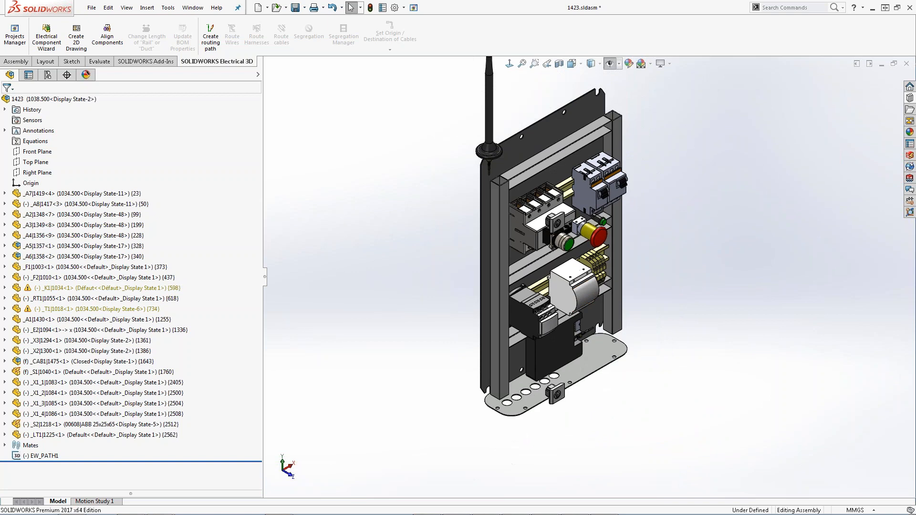
- Inspect the component properties of the fuse disconnector F1, including its component name and reference, and close them without changes
{"action": "right_click", "coordinate": [524, 234]}
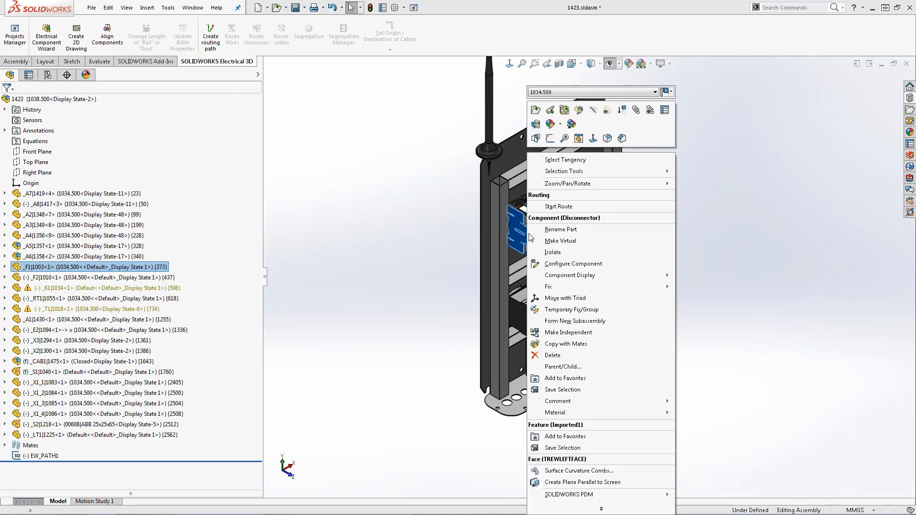
{"action": "left_click", "coordinate": [665, 111]}
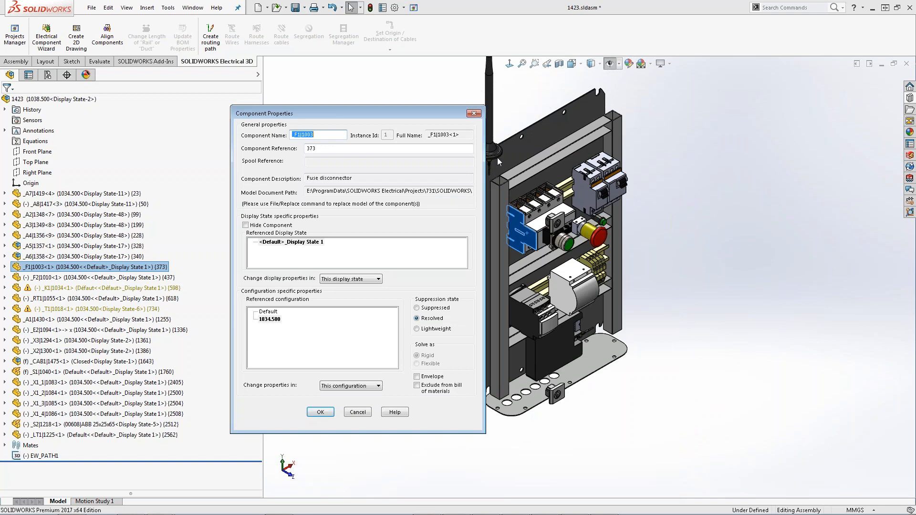
{"action": "left_click_drag", "start_coordinate": [428, 135], "coordinate": [436, 137]}
{"action": "left_click", "coordinate": [473, 114]}
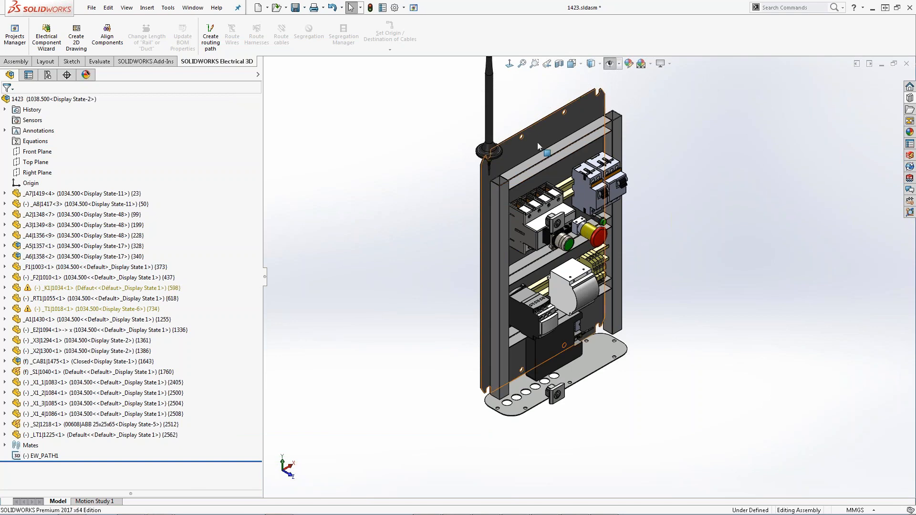
- Hide the rear mounting plate and start Interference Detection on the whole 1423 assembly
{"action": "key", "text": "Tab"}
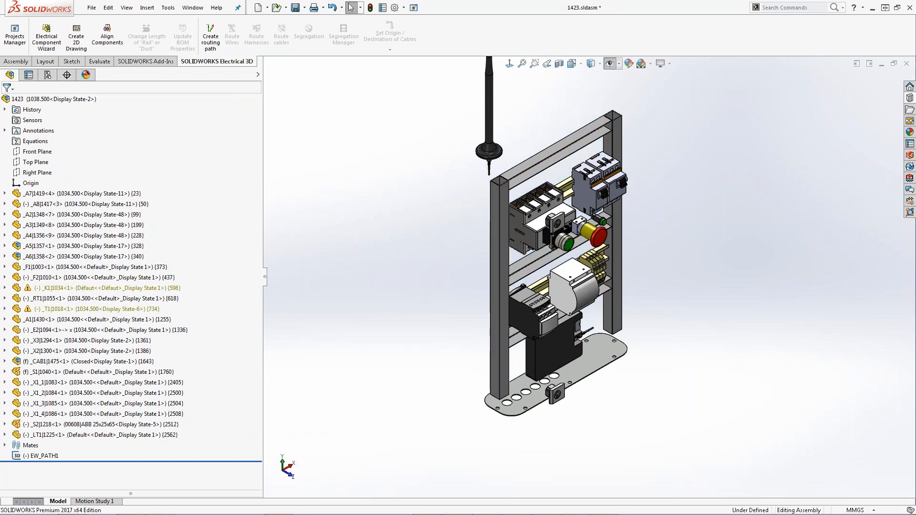
{"action": "left_click", "coordinate": [99, 63]}
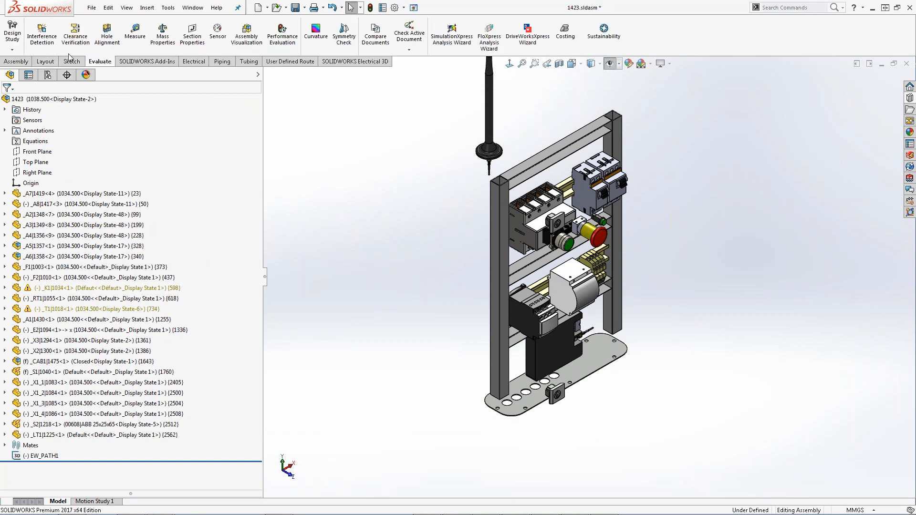
{"action": "left_click", "coordinate": [46, 46]}
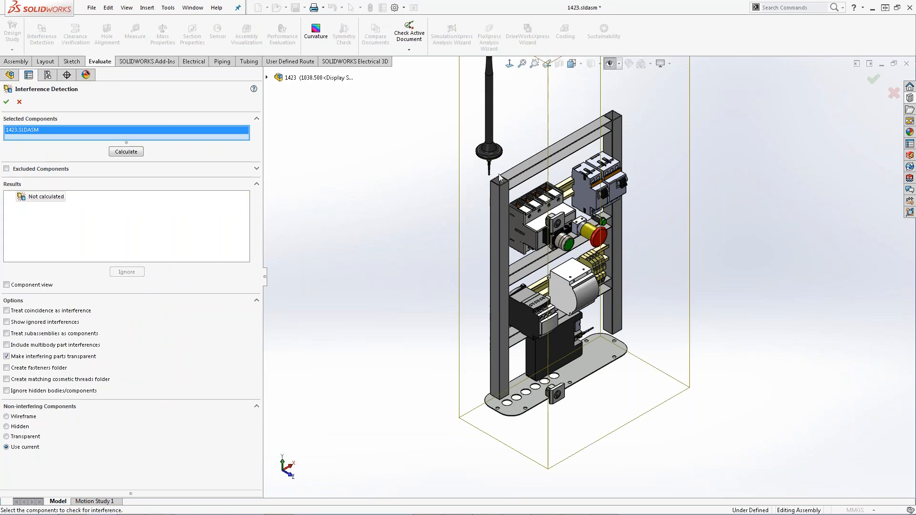
- Add the connectors X3 and X2 to the components selected for the interference check
{"action": "scroll", "coordinate": [508, 196], "scroll_direction": "down", "scroll_amount": 6}
{"action": "scroll", "coordinate": [509, 195], "scroll_direction": "down", "scroll_amount": 2}
{"action": "left_click", "coordinate": [518, 201]}
{"action": "scroll", "coordinate": [516, 387], "scroll_direction": "up", "scroll_amount": 5}
{"action": "scroll", "coordinate": [642, 413], "scroll_direction": "down", "scroll_amount": 1}
{"action": "scroll", "coordinate": [650, 408], "scroll_direction": "down", "scroll_amount": 5}
{"action": "scroll", "coordinate": [647, 350], "scroll_direction": "down", "scroll_amount": 4}
{"action": "left_click", "coordinate": [613, 295]}
{"action": "scroll", "coordinate": [619, 334], "scroll_direction": "up", "scroll_amount": 5}
{"action": "scroll", "coordinate": [622, 353], "scroll_direction": "up", "scroll_amount": 4}
{"action": "scroll", "coordinate": [622, 353], "scroll_direction": "up", "scroll_amount": 2}
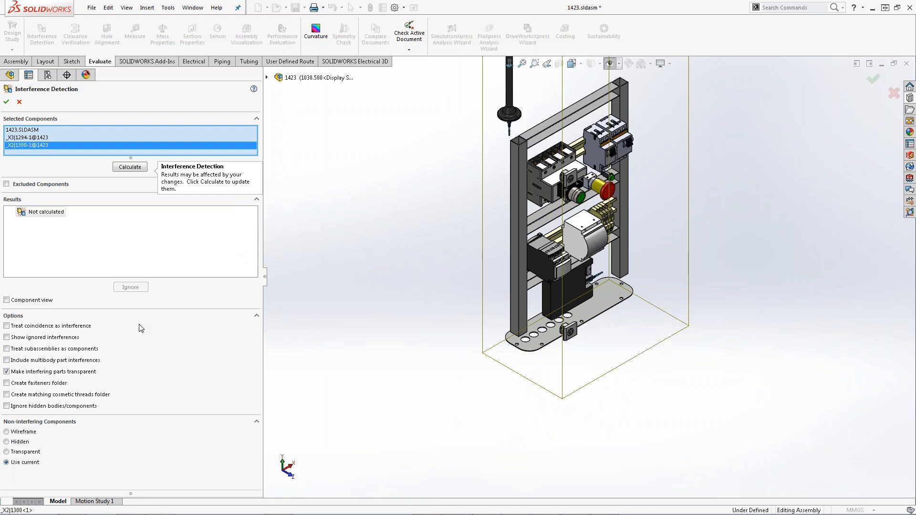
- Set the check to ignore hidden bodies/components, and remove X3 and X2 so only 1423.SLDASM is selected
{"action": "left_click", "coordinate": [7, 406]}
{"action": "left_click", "coordinate": [43, 139]}
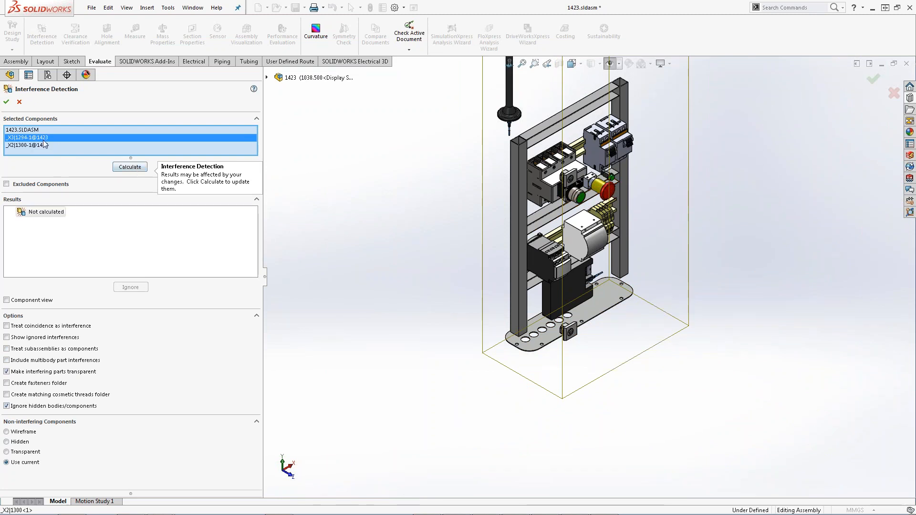
{"action": "key", "text": "Delete"}
{"action": "left_click", "coordinate": [42, 140]}
{"action": "key", "text": "Delete"}
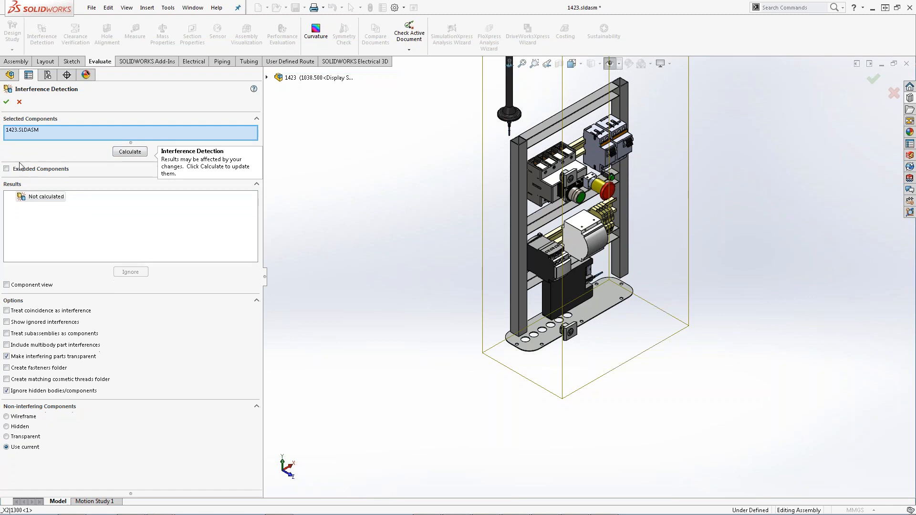
- Exclude the antenna connector X3 and the cable plug X2 from the check, and calculate the interferences
{"action": "left_click", "coordinate": [7, 168]}
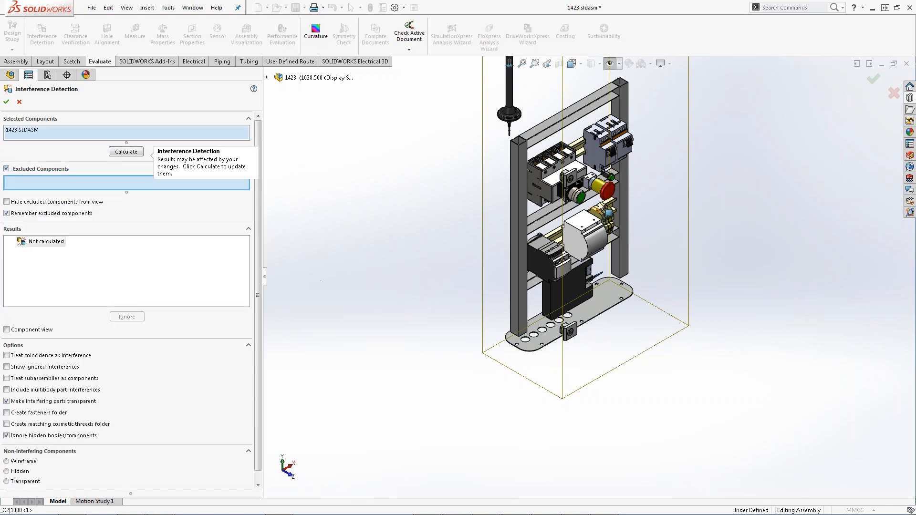
{"action": "scroll", "coordinate": [533, 243], "scroll_direction": "up", "scroll_amount": 8}
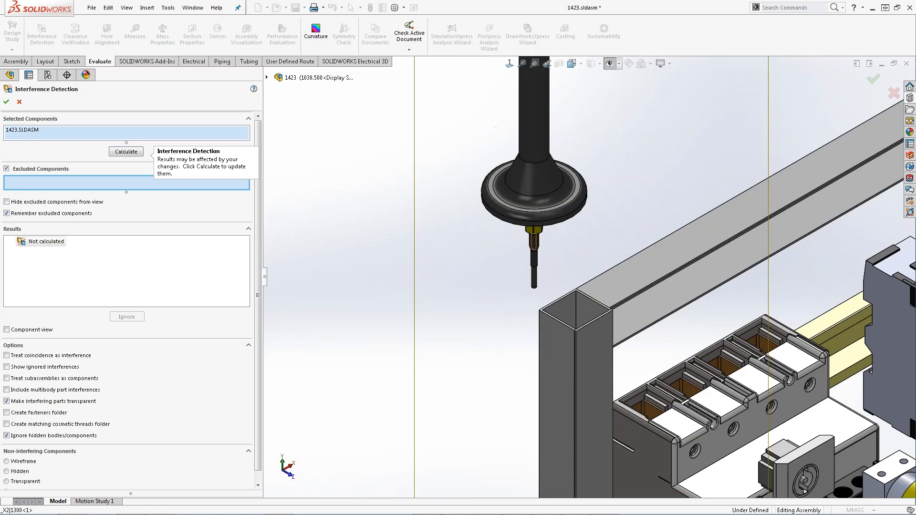
{"action": "left_click", "coordinate": [533, 243]}
{"action": "scroll", "coordinate": [544, 239], "scroll_direction": "down", "scroll_amount": 8}
{"action": "scroll", "coordinate": [636, 317], "scroll_direction": "up", "scroll_amount": 10}
{"action": "left_click", "coordinate": [635, 315]}
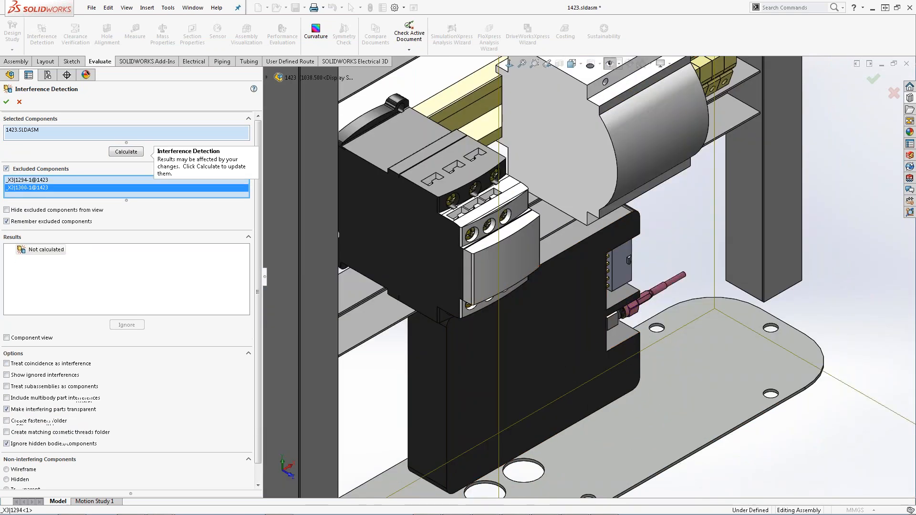
{"action": "scroll", "coordinate": [666, 425], "scroll_direction": "down", "scroll_amount": 10}
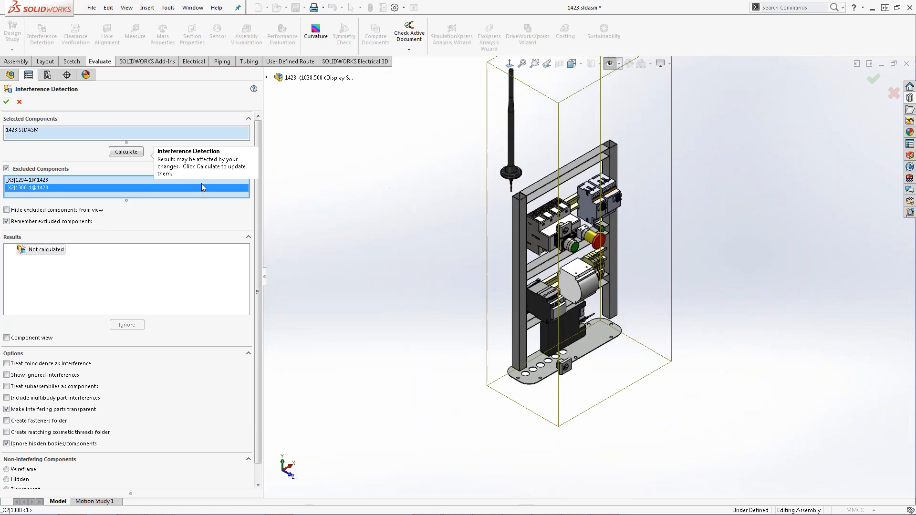
{"action": "left_click", "coordinate": [125, 152]}
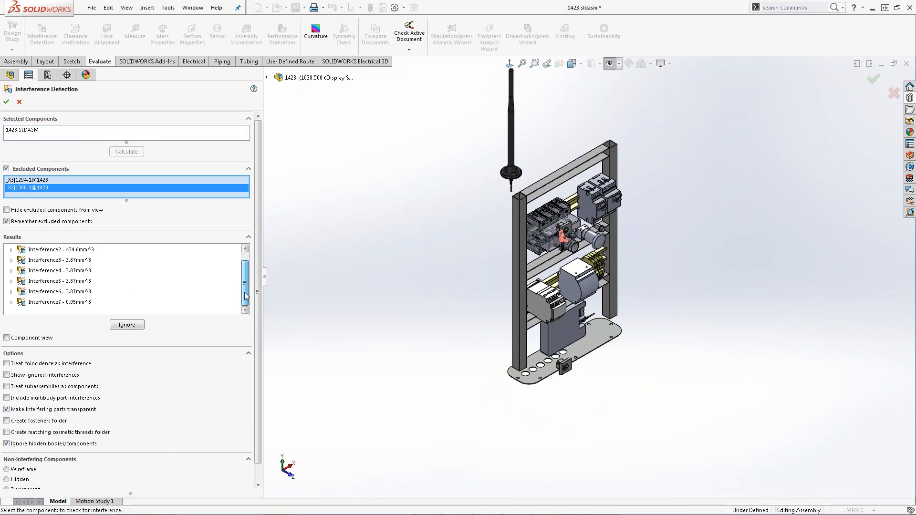
- Zoom to Interference1 at the fuse disconnector F1, examine it from another angle, and highlight Interference2
{"action": "right_click", "coordinate": [60, 253]}
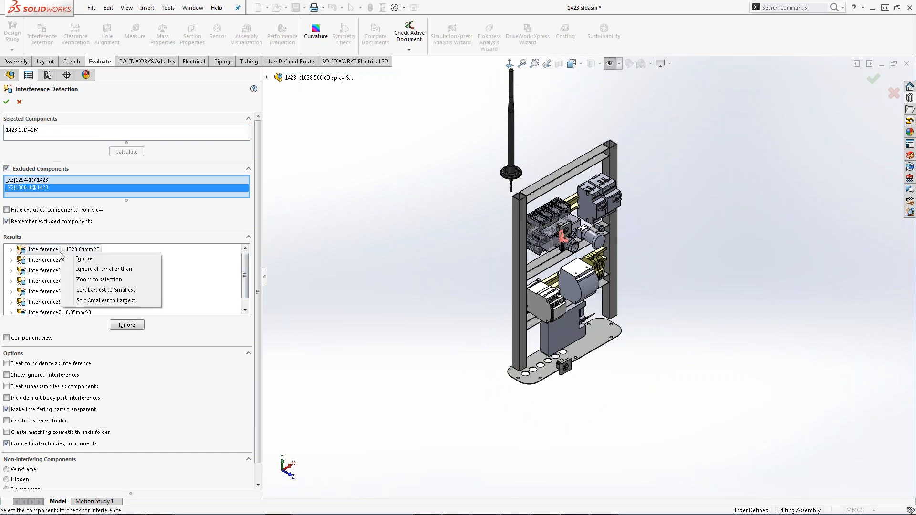
{"action": "left_click", "coordinate": [102, 280]}
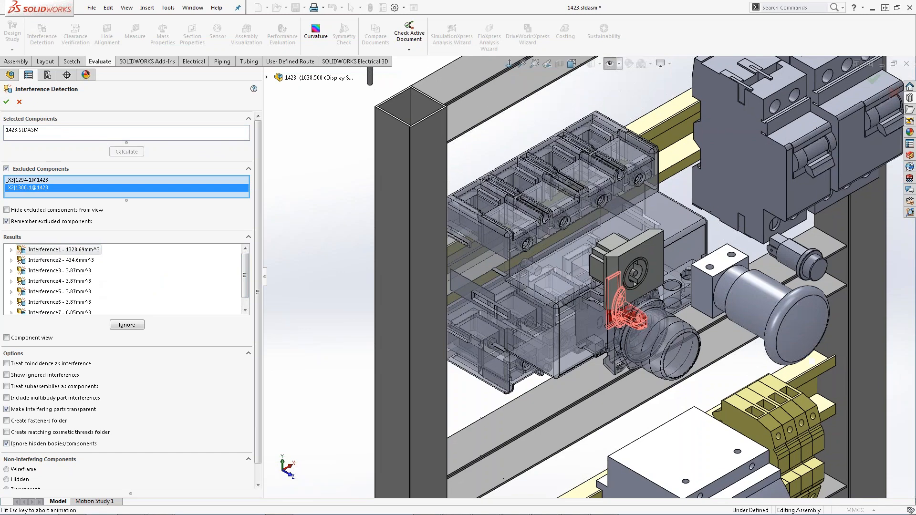
{"action": "middle_click_drag", "start_coordinate": [579, 443], "coordinate": [765, 366]}
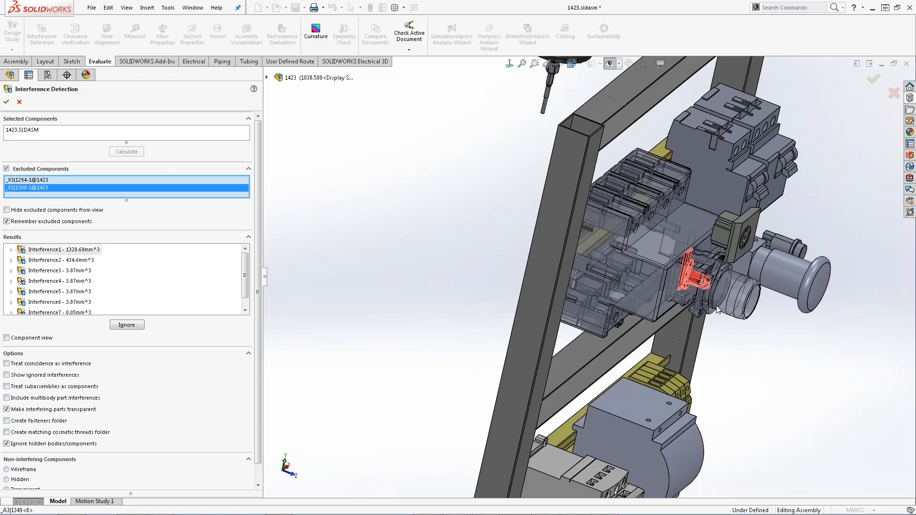
{"action": "scroll", "coordinate": [723, 302], "scroll_direction": "down", "scroll_amount": 3}
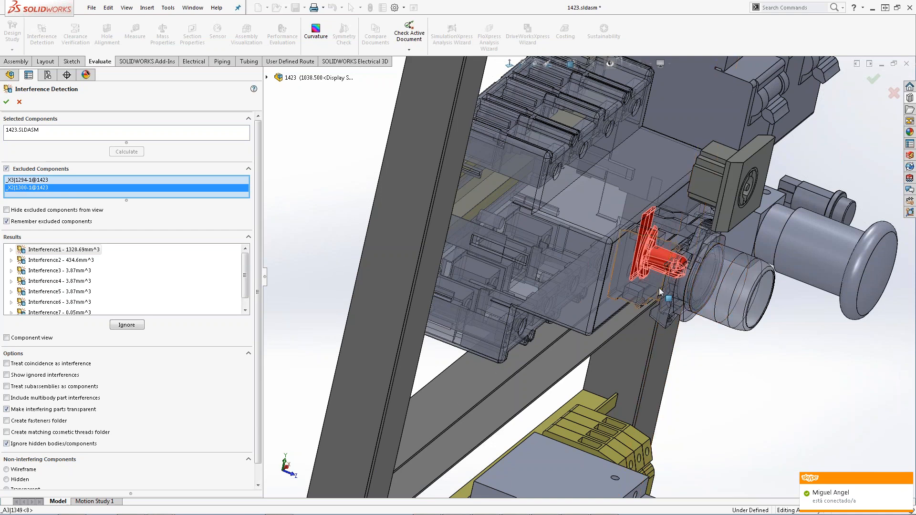
{"action": "left_click", "coordinate": [65, 260]}
{"action": "right_click", "coordinate": [65, 262]}
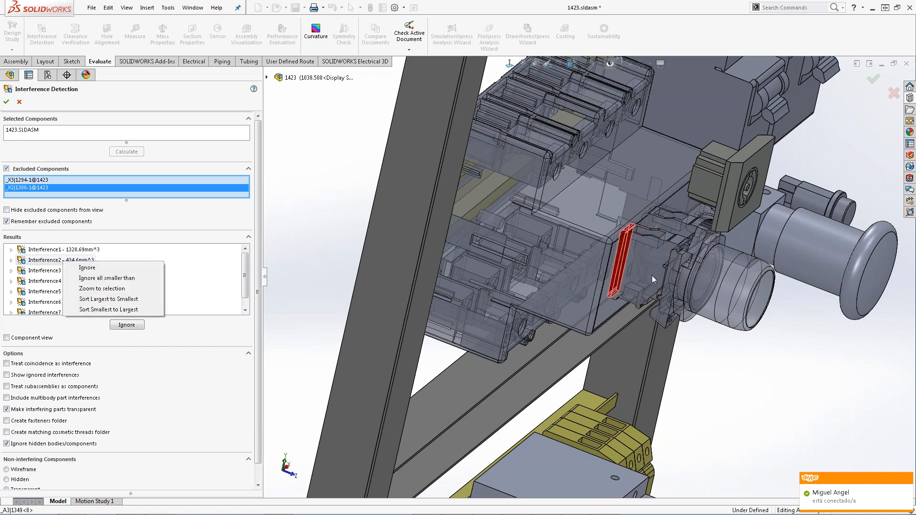
- Examine Interference3 to Interference6 one by one where the terminal blocks sit on the DIN rail
{"action": "left_click", "coordinate": [48, 274]}
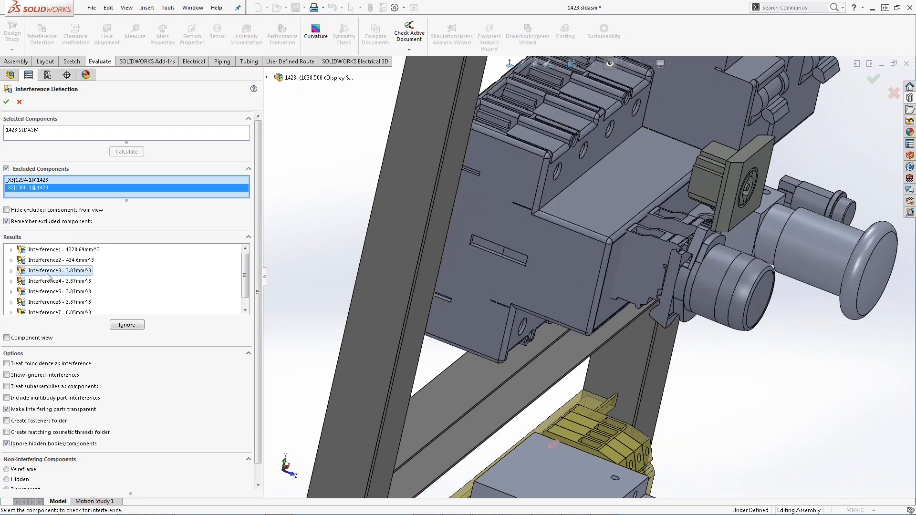
{"action": "right_click", "coordinate": [48, 276]}
{"action": "left_click", "coordinate": [91, 302]}
{"action": "middle_click_drag", "start_coordinate": [312, 334], "coordinate": [400, 218]}
{"action": "scroll", "coordinate": [450, 193], "scroll_direction": "down", "scroll_amount": 8}
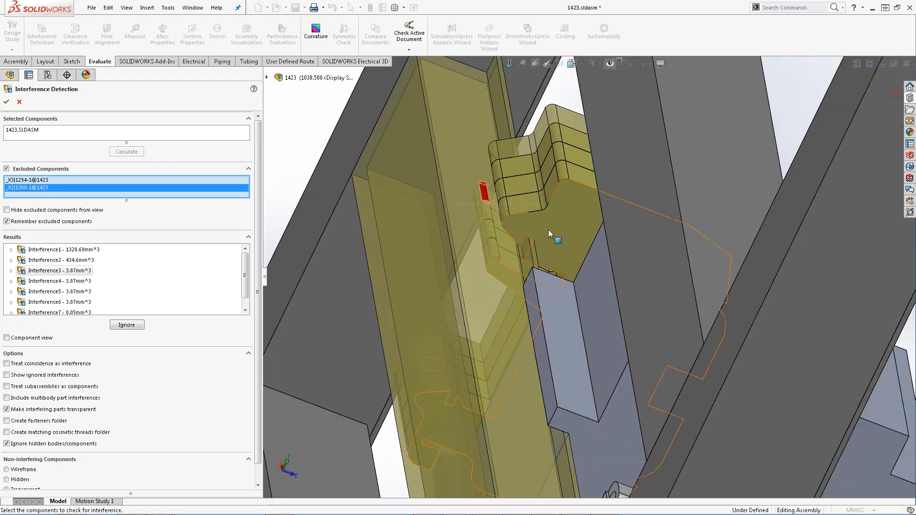
{"action": "left_click", "coordinate": [67, 281]}
{"action": "left_click", "coordinate": [73, 292]}
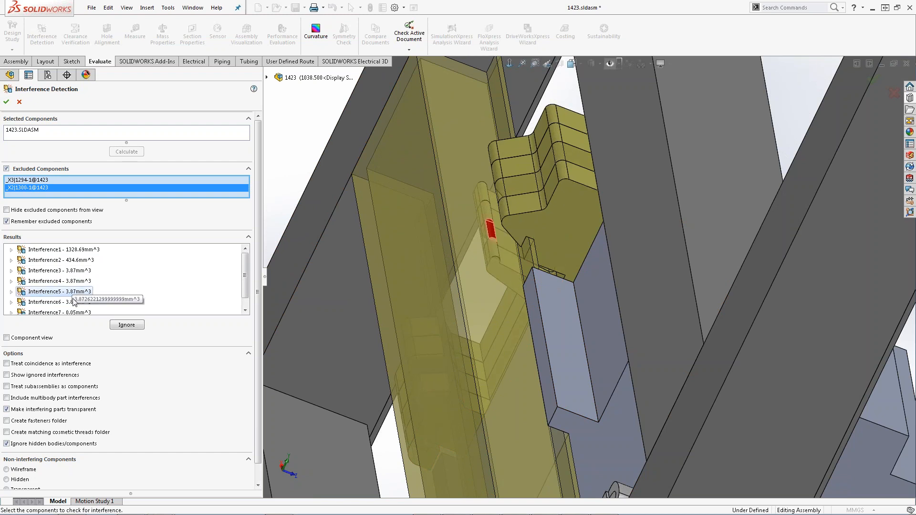
{"action": "left_click", "coordinate": [74, 302]}
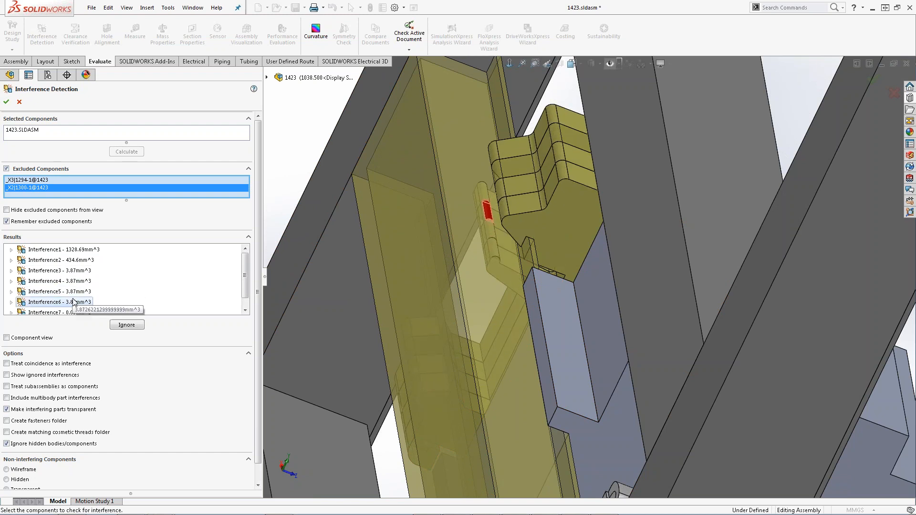
{"action": "middle_click_drag", "start_coordinate": [558, 296], "coordinate": [580, 278]}
{"action": "scroll", "coordinate": [448, 271], "scroll_direction": "down", "scroll_amount": 2}
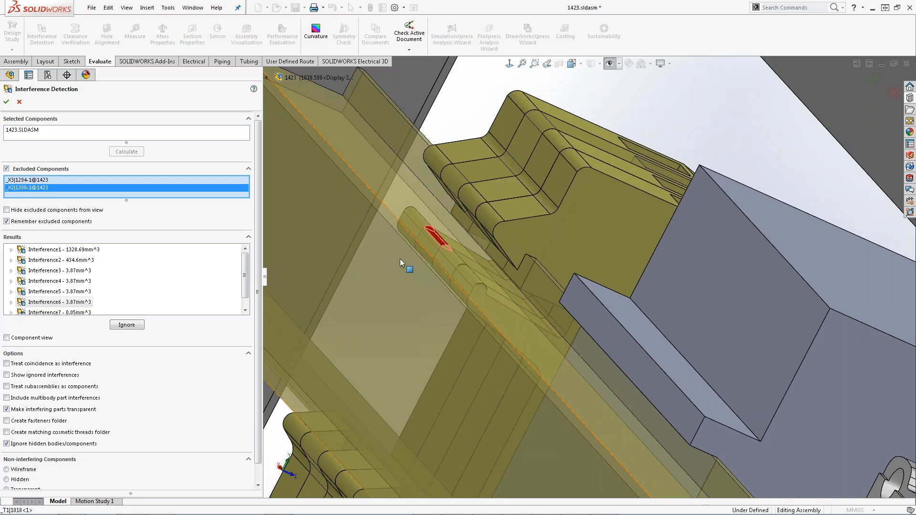
- Ignore Interference3 through Interference6 between the terminal blocks and the DIN rail
{"action": "left_click", "coordinate": [84, 270]}
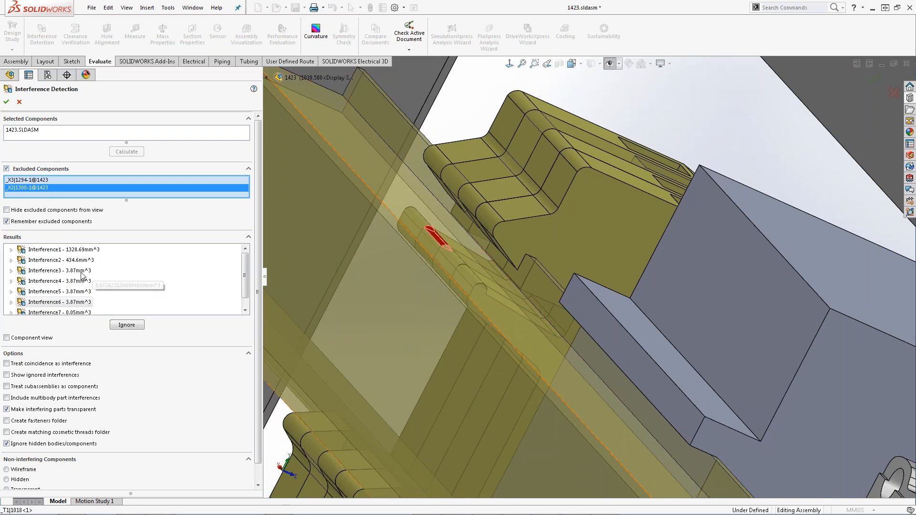
{"action": "left_click", "coordinate": [84, 302], "text": "shift"}
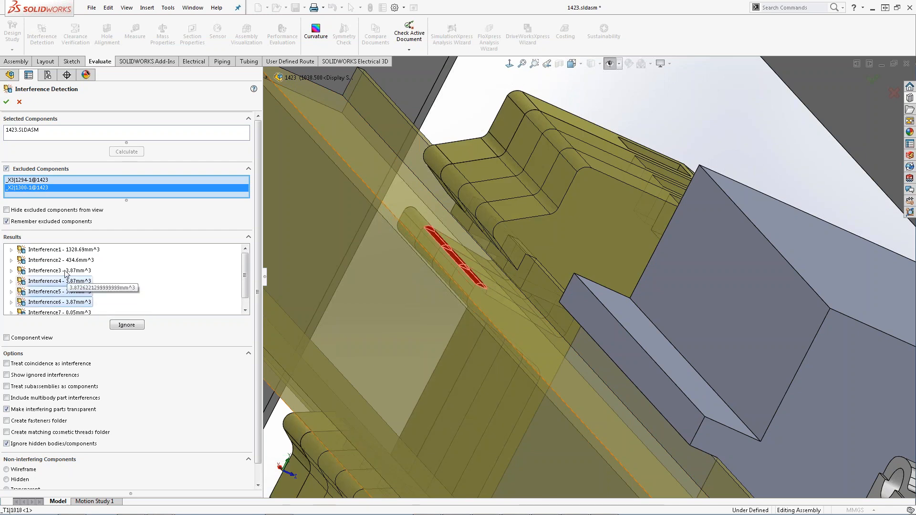
{"action": "left_click", "coordinate": [121, 326]}
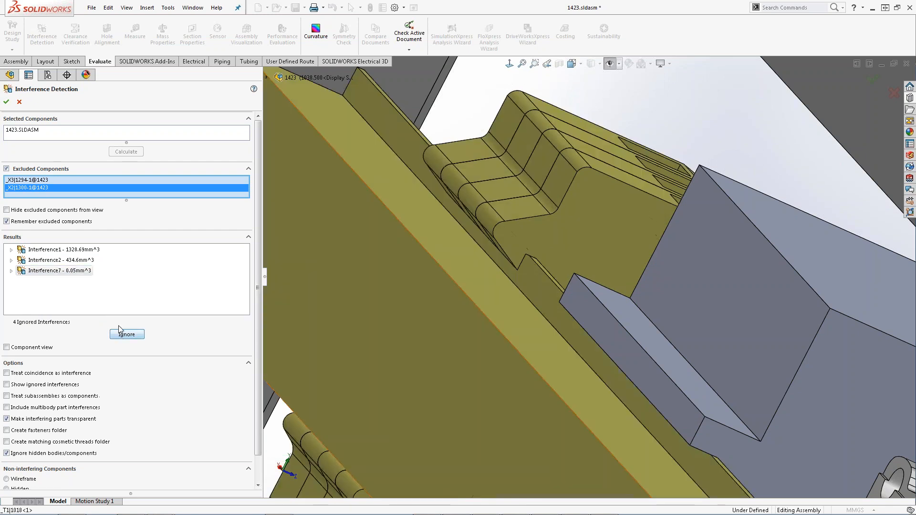
- Zoom to Interference7 and examine closely how the fuse disconnector F1 meets the emergency stop S2
{"action": "right_click", "coordinate": [60, 271]}
{"action": "left_click", "coordinate": [79, 301]}
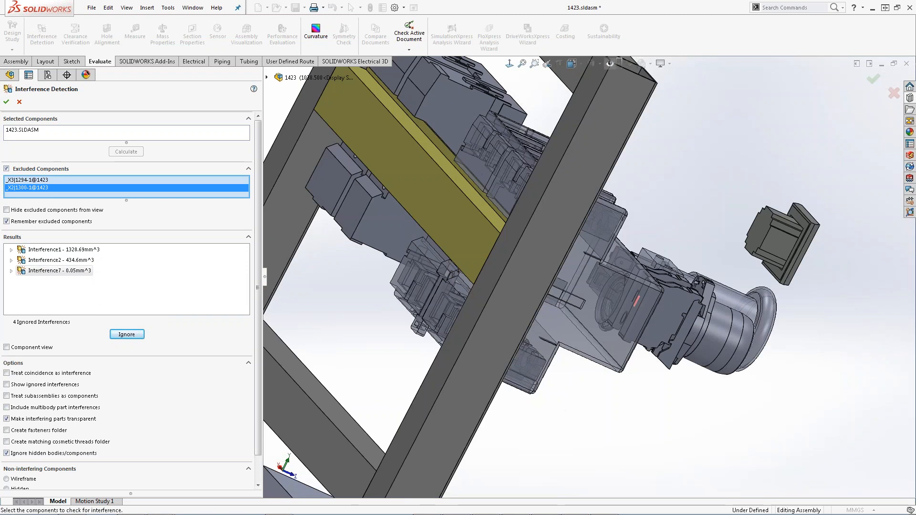
{"action": "middle_click_drag", "start_coordinate": [563, 406], "coordinate": [549, 436]}
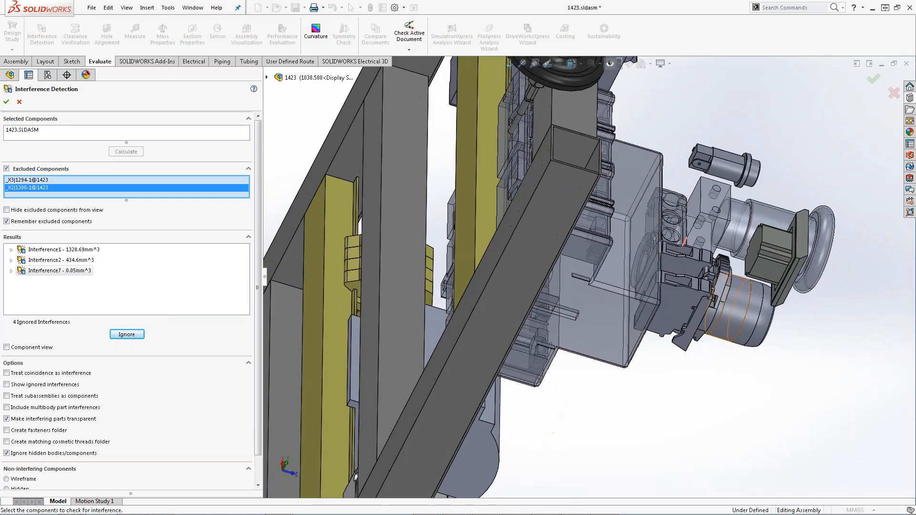
{"action": "scroll", "coordinate": [707, 247], "scroll_direction": "down", "scroll_amount": 1}
{"action": "scroll", "coordinate": [697, 246], "scroll_direction": "down", "scroll_amount": 4}
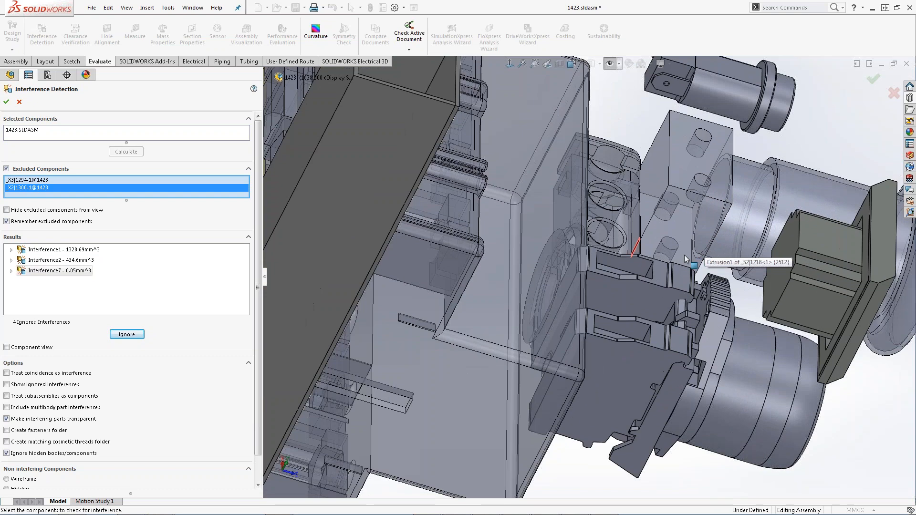
{"action": "middle_click_drag", "start_coordinate": [684, 255], "coordinate": [667, 298]}
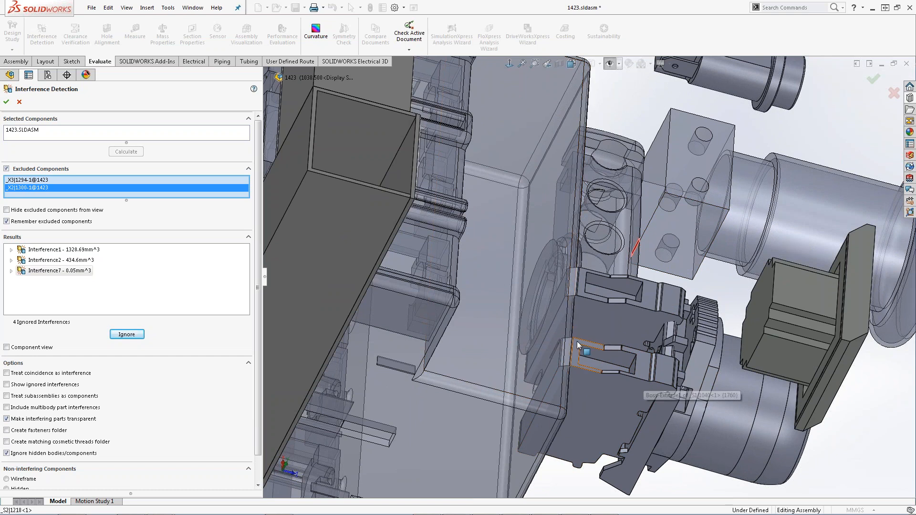
{"action": "middle_click_drag", "start_coordinate": [577, 342], "coordinate": [712, 261]}
{"action": "scroll", "coordinate": [694, 200], "scroll_direction": "down", "scroll_amount": 6}
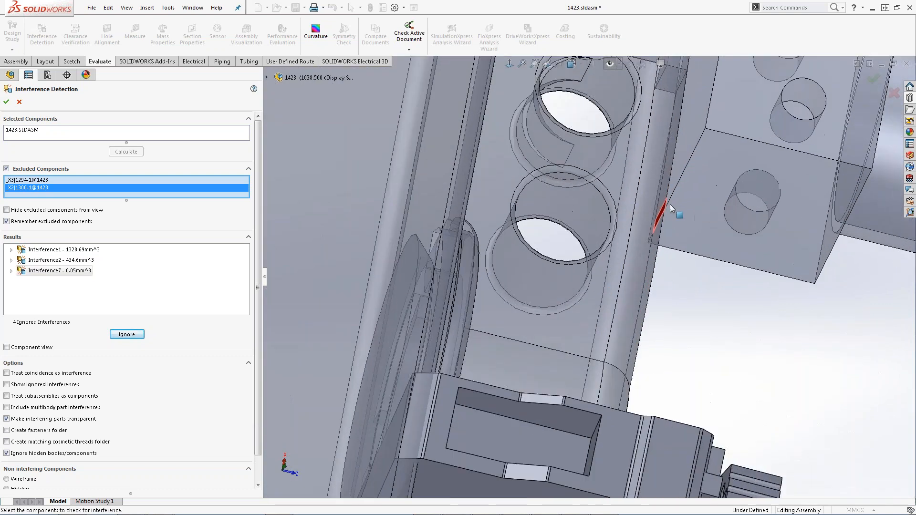
{"action": "scroll", "coordinate": [659, 210], "scroll_direction": "down", "scroll_amount": 5}
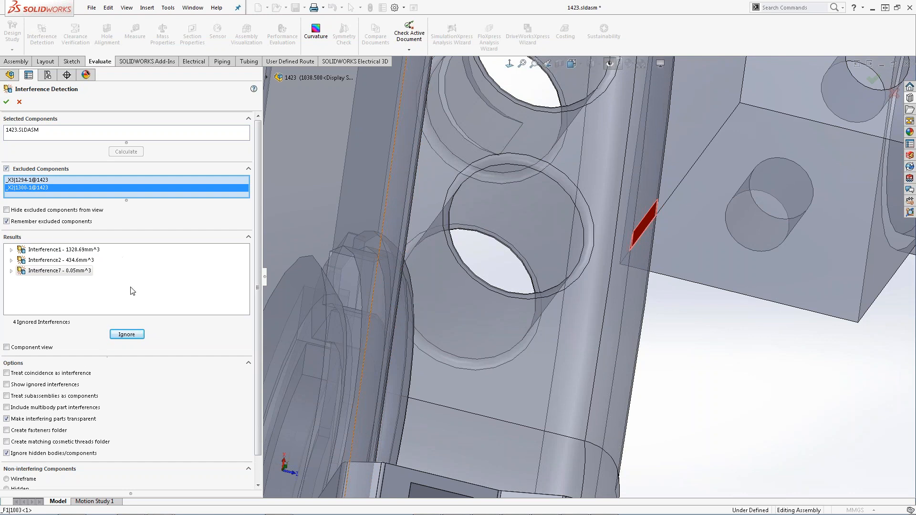
- Close Interference Detection without accepting it and orient the assembly to the saved Chassis view
{"action": "left_click", "coordinate": [19, 102]}
{"action": "scroll", "coordinate": [483, 387], "scroll_direction": "up", "scroll_amount": 7}
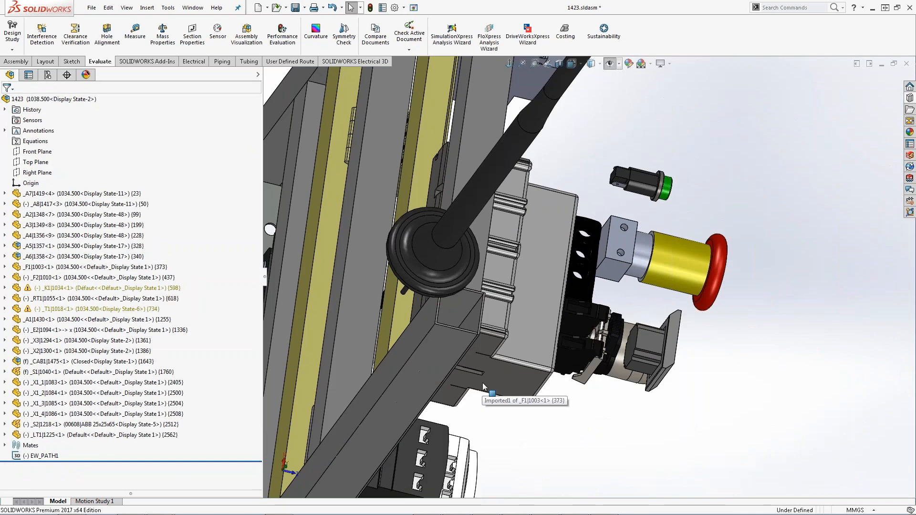
{"action": "key", "text": "space"}
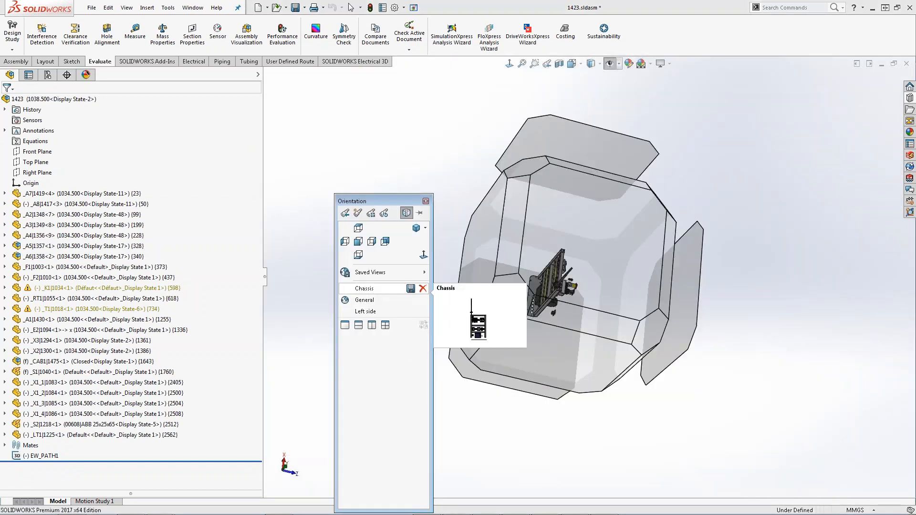
{"action": "left_click", "coordinate": [369, 294]}
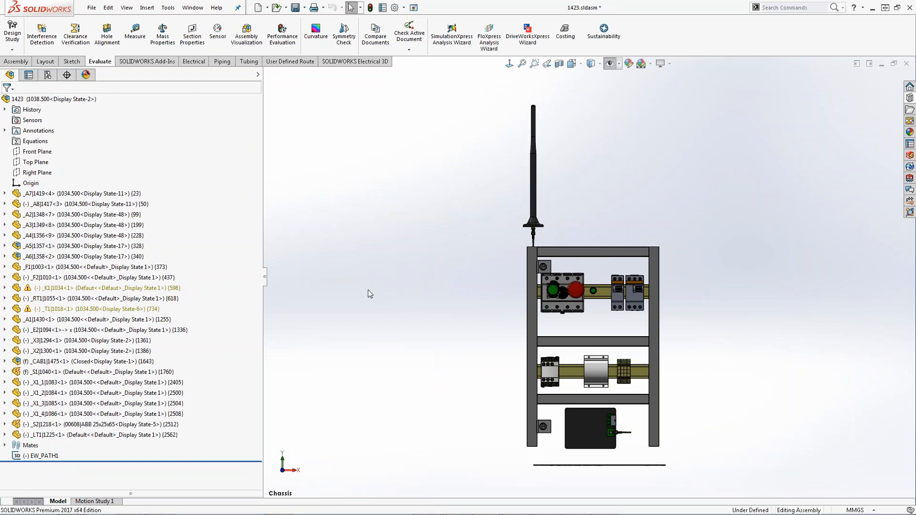
- Show the hidden door panel 1038_01_01 and enclosure body 1038_01_00 of the cabinet again
{"action": "left_click", "coordinate": [26, 64]}
{"action": "left_click", "coordinate": [254, 36]}
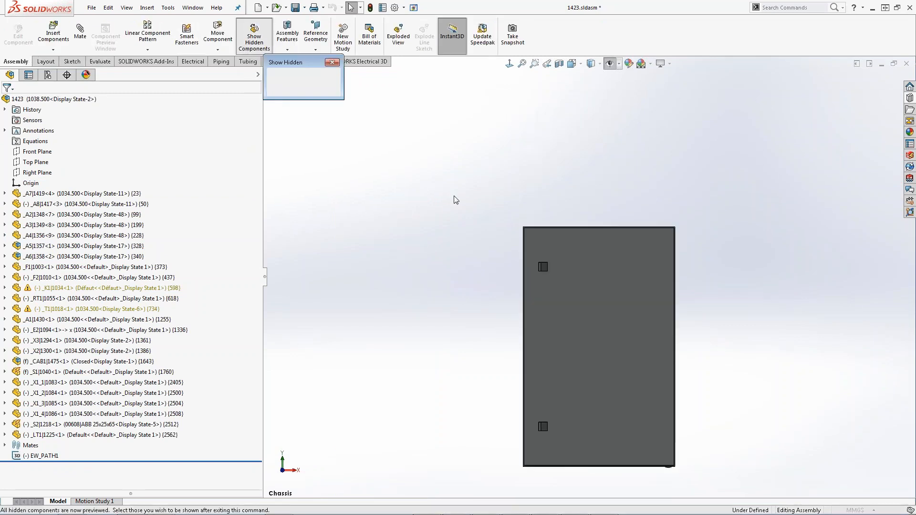
{"action": "left_click", "coordinate": [621, 312]}
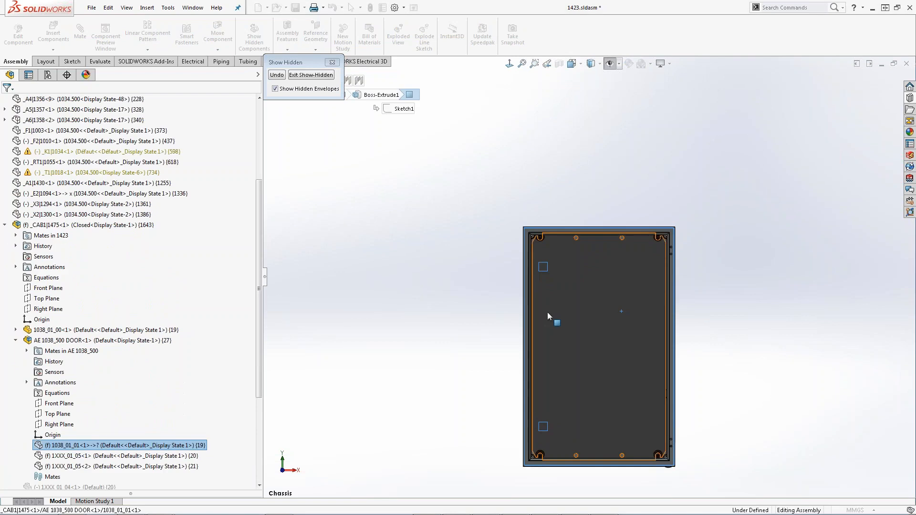
{"action": "left_click", "coordinate": [526, 313]}
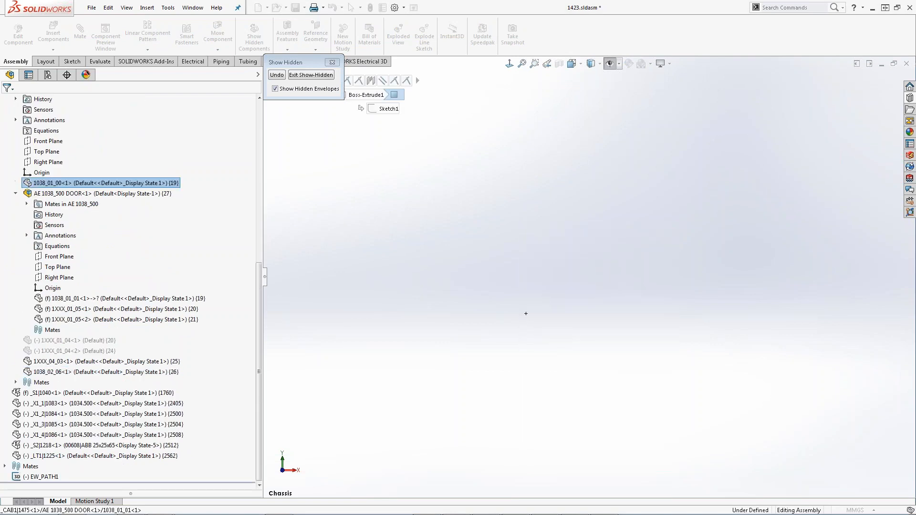
{"action": "left_click", "coordinate": [314, 76]}
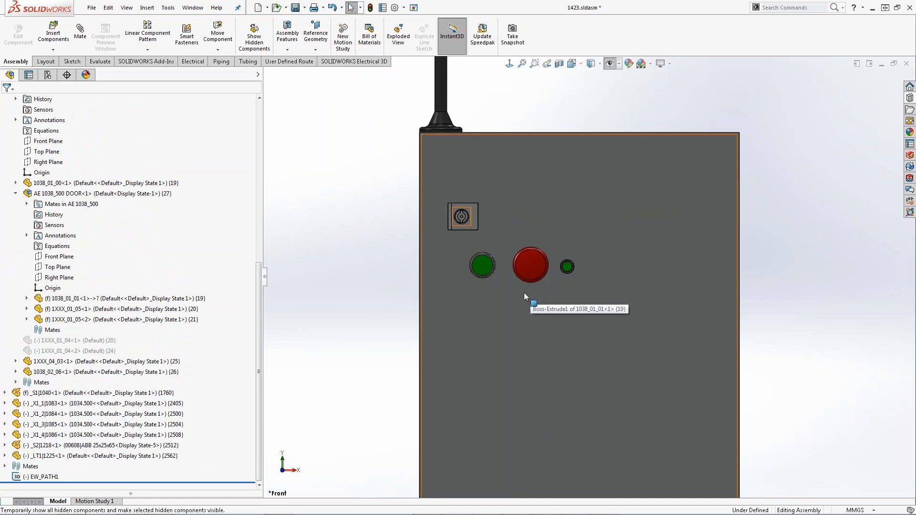
- Float the fixed green pushbutton S1 on the cabinet door
{"action": "left_click", "coordinate": [489, 268]}
{"action": "right_click", "coordinate": [489, 268]}
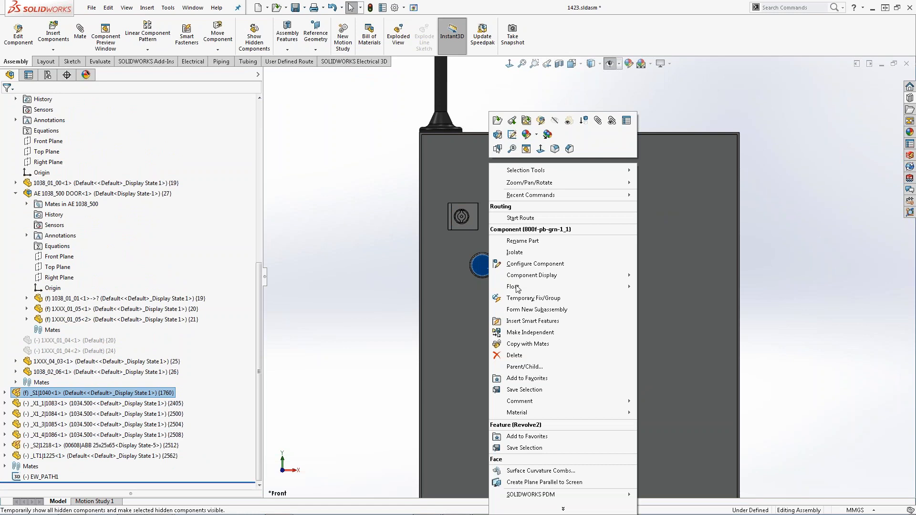
{"action": "mouse_move", "coordinate": [596, 291]}
{"action": "left_click", "coordinate": [677, 298]}
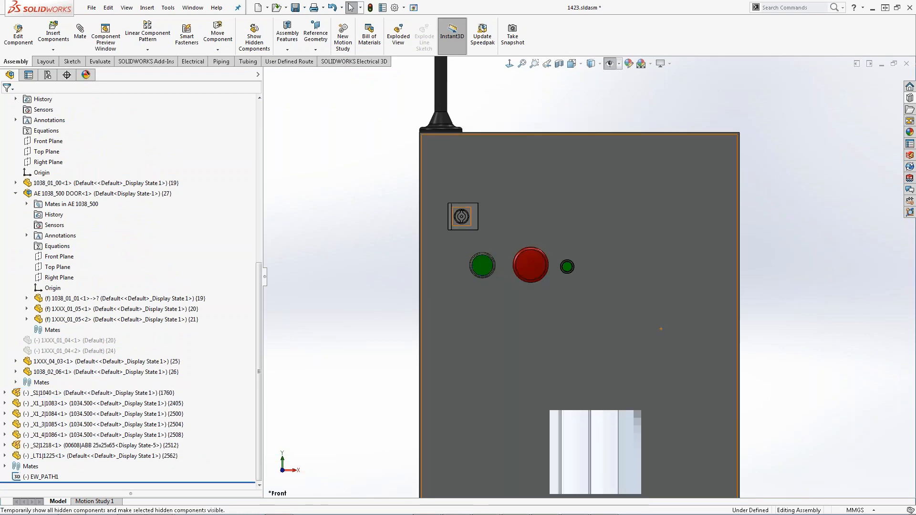
- Move pilot light LT1, emergency stop S2 and pushbutton S1 together straight down the door with a free drag
{"action": "left_click", "coordinate": [528, 266]}
{"action": "left_click", "coordinate": [567, 267]}
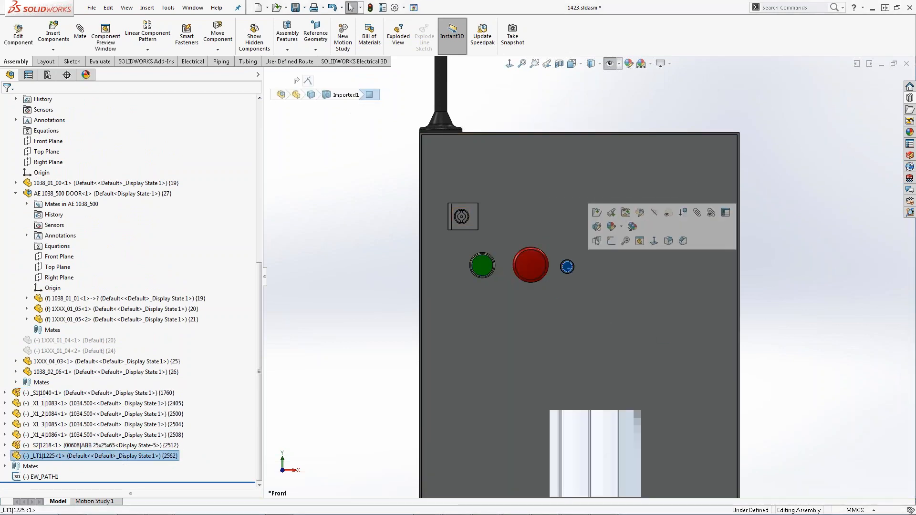
{"action": "left_click", "coordinate": [531, 265], "text": "ctrl"}
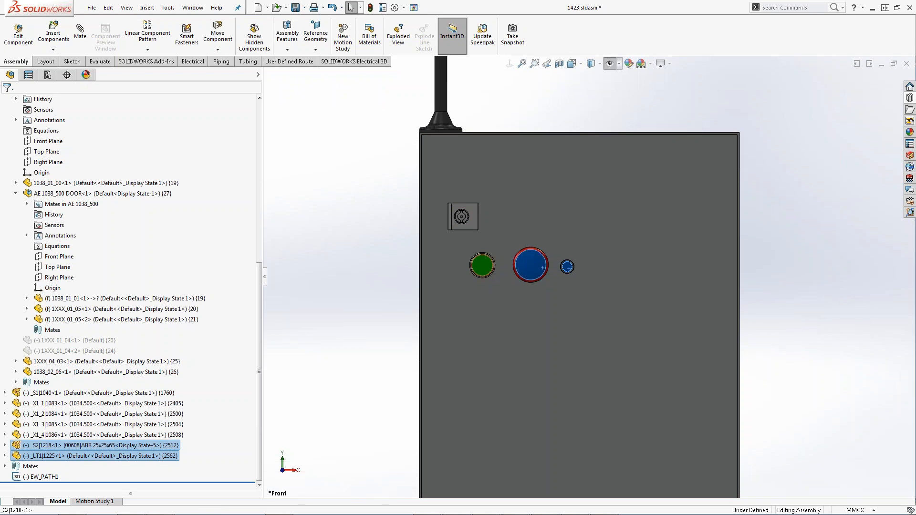
{"action": "left_click", "coordinate": [482, 266], "text": "ctrl"}
{"action": "left_click", "coordinate": [218, 50]}
{"action": "left_click", "coordinate": [233, 60]}
{"action": "left_click_drag", "start_coordinate": [533, 268], "coordinate": [537, 362]}
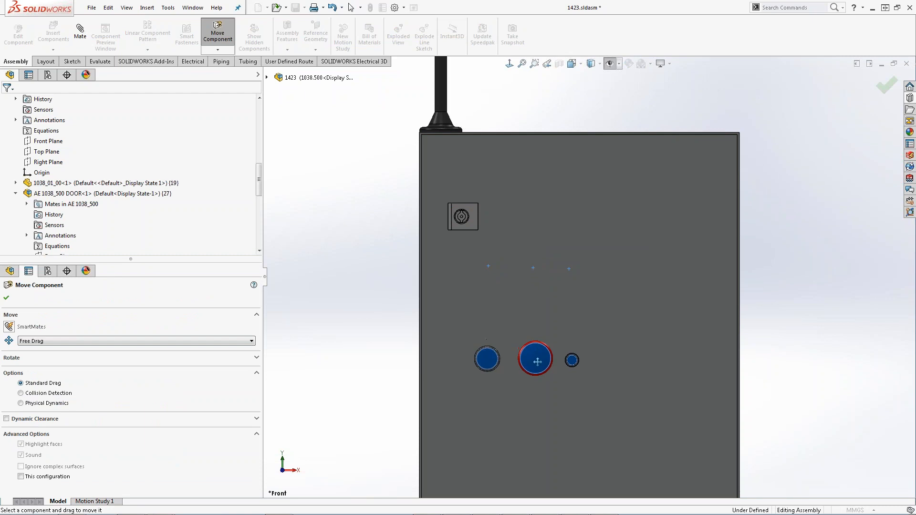
{"action": "left_click", "coordinate": [7, 299]}
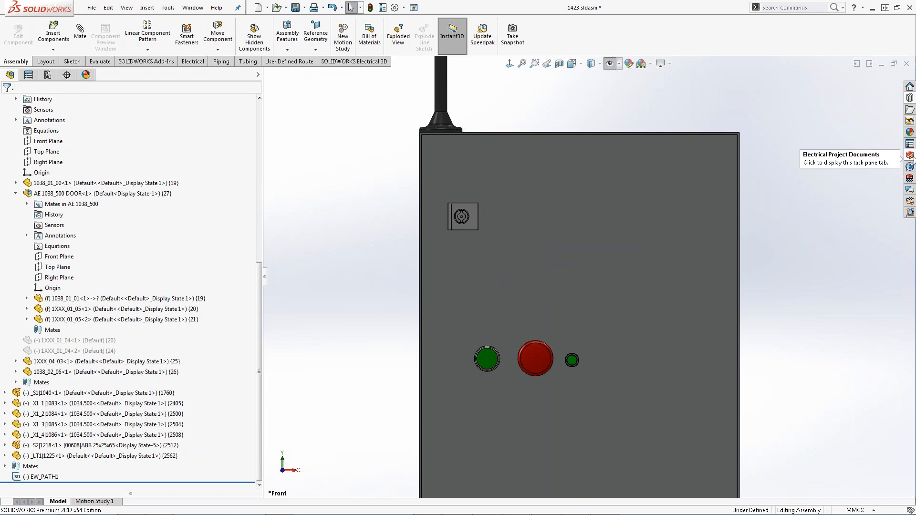
- Open the 2D layout drawing 202 Main electrical closet, examine its door and chassis component arrangement, and close the drawing
{"action": "left_click", "coordinate": [910, 156]}
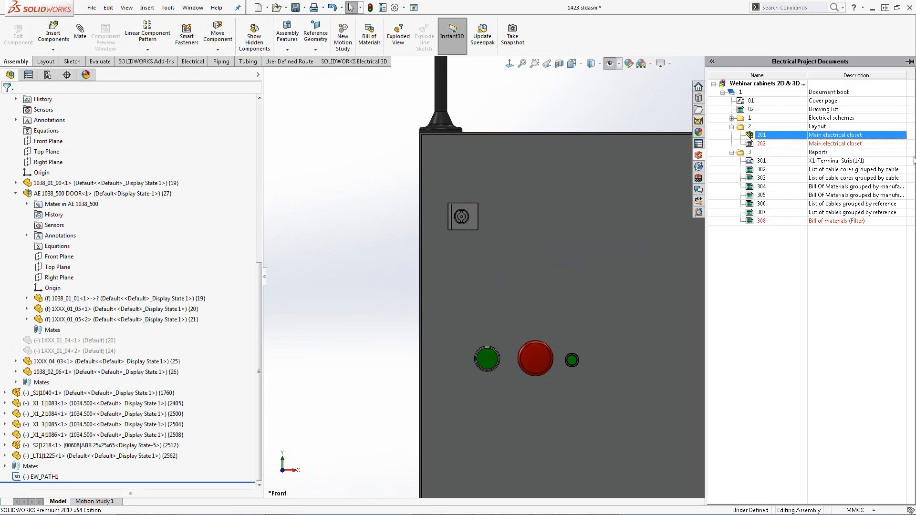
{"action": "double_click", "coordinate": [763, 144]}
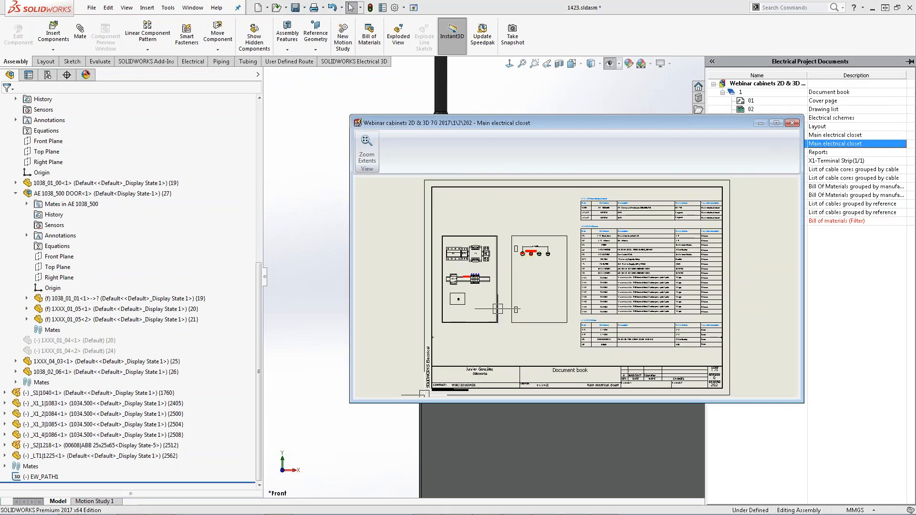
{"action": "scroll", "coordinate": [464, 263], "scroll_direction": "up", "scroll_amount": 2}
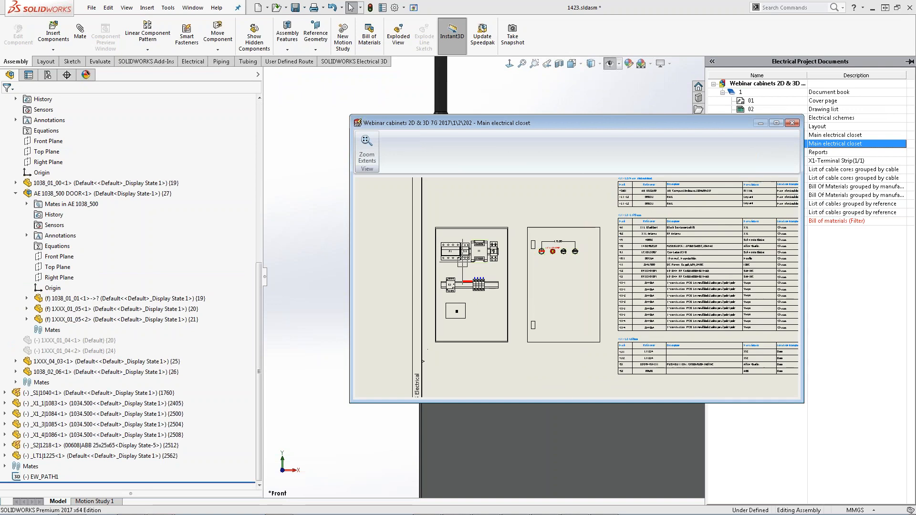
{"action": "scroll", "coordinate": [463, 262], "scroll_direction": "up", "scroll_amount": 2}
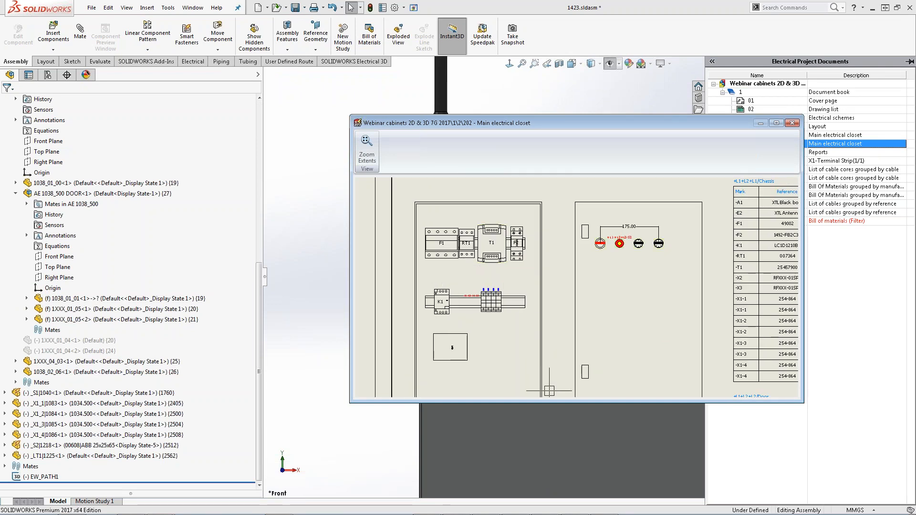
{"action": "scroll", "coordinate": [550, 395], "scroll_direction": "up", "scroll_amount": 2}
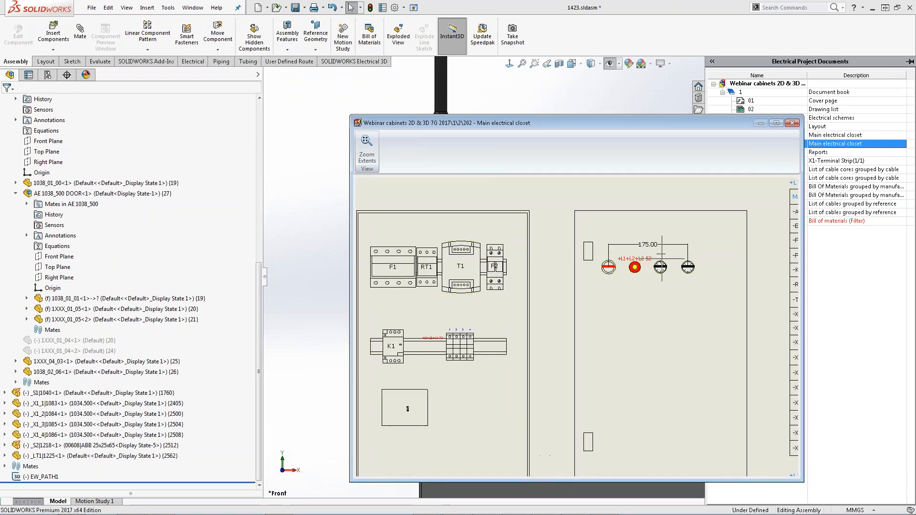
{"action": "scroll", "coordinate": [664, 256], "scroll_direction": "up", "scroll_amount": 1}
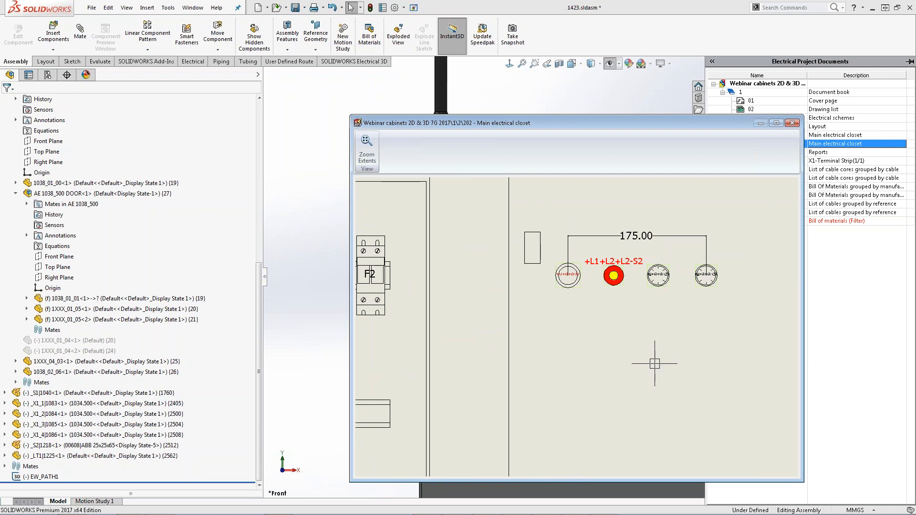
{"action": "scroll", "coordinate": [655, 363], "scroll_direction": "down", "scroll_amount": 3}
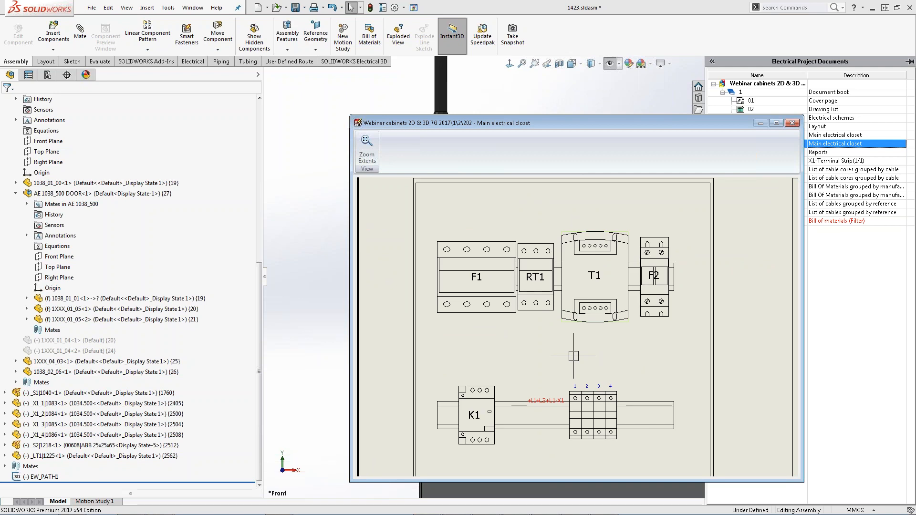
{"action": "left_click", "coordinate": [791, 124]}
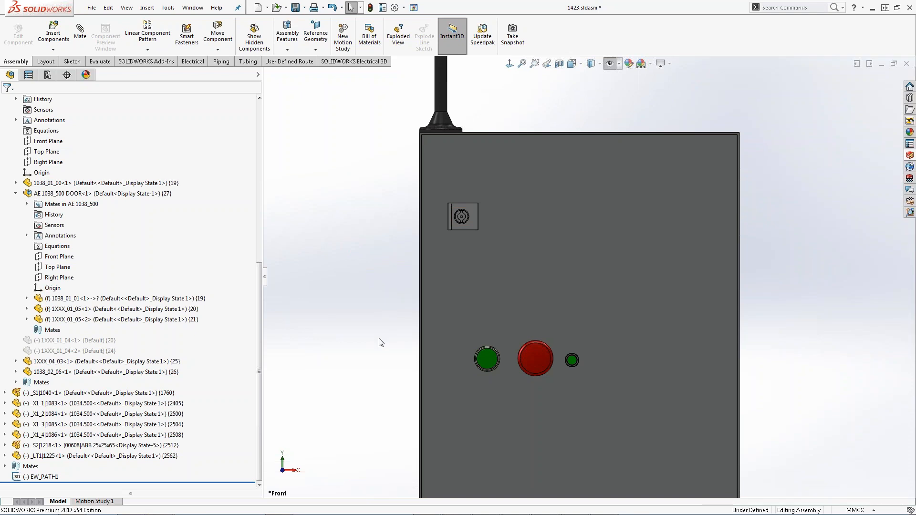
- Orient the assembly to the saved General view and hide door panel 1038_01_01, enclosure body 1038_01_00 and part 1038_02_06
{"action": "key", "text": "space"}
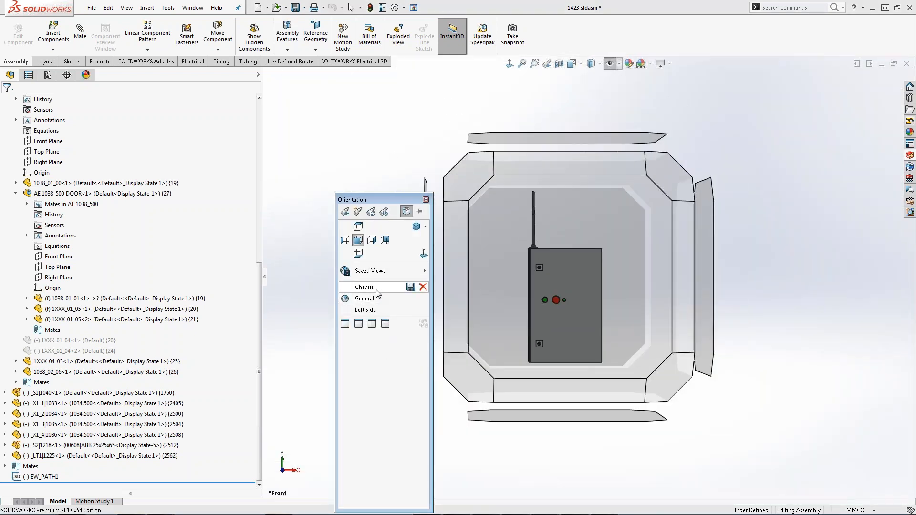
{"action": "left_click", "coordinate": [376, 288]}
{"action": "key", "text": "space"}
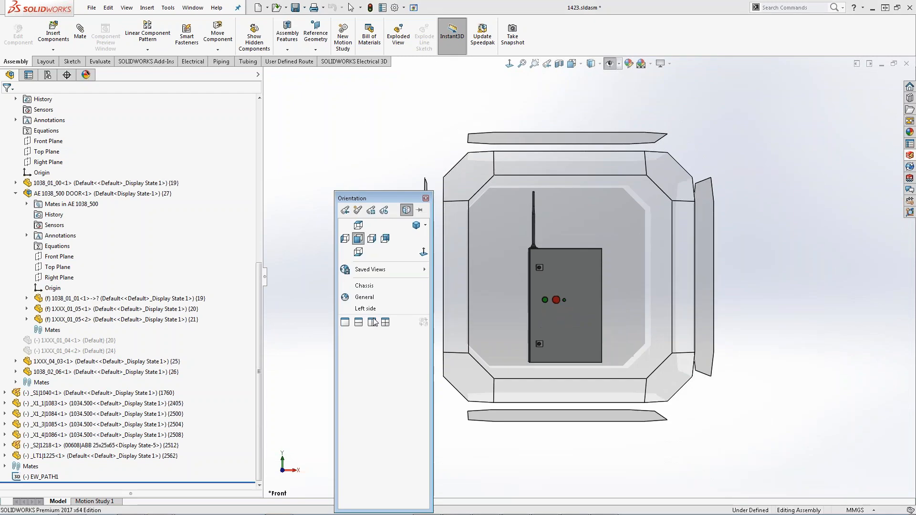
{"action": "left_click", "coordinate": [381, 297]}
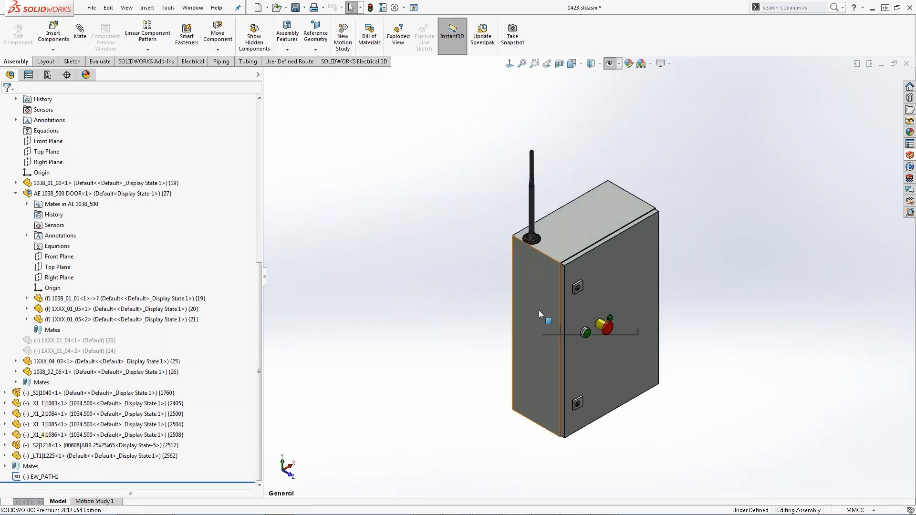
{"action": "key", "text": "Tab"}
{"action": "key", "text": "Tab"}
{"action": "key", "text": "Tab"}
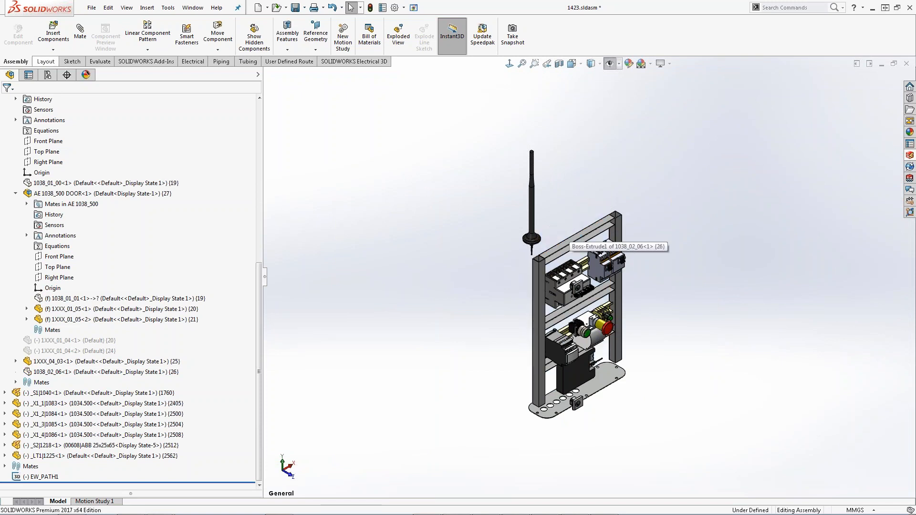
- Start Interference Detection on the whole assembly and exclude the antenna connectors X3 and X2 from the check
{"action": "left_click", "coordinate": [100, 61]}
{"action": "left_click", "coordinate": [42, 33]}
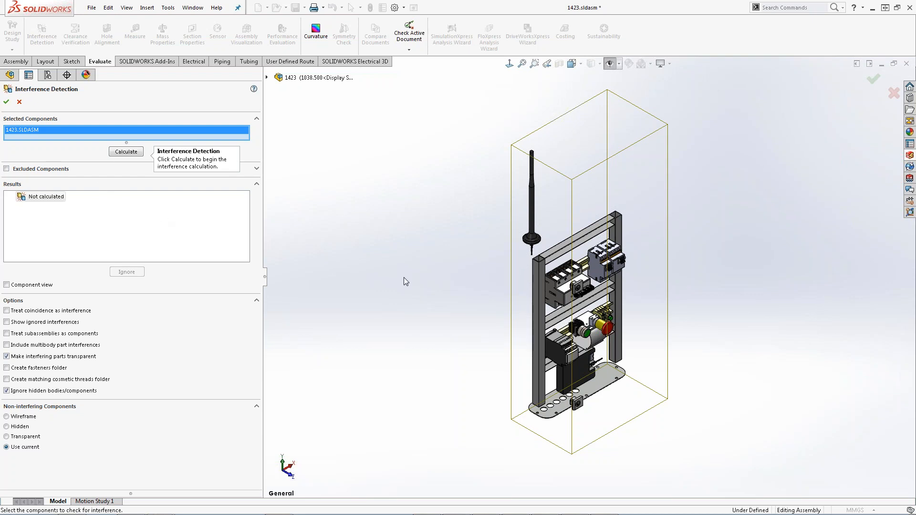
{"action": "scroll", "coordinate": [551, 250], "scroll_direction": "down", "scroll_amount": 5}
{"action": "left_click", "coordinate": [7, 169]}
{"action": "left_click", "coordinate": [510, 262]}
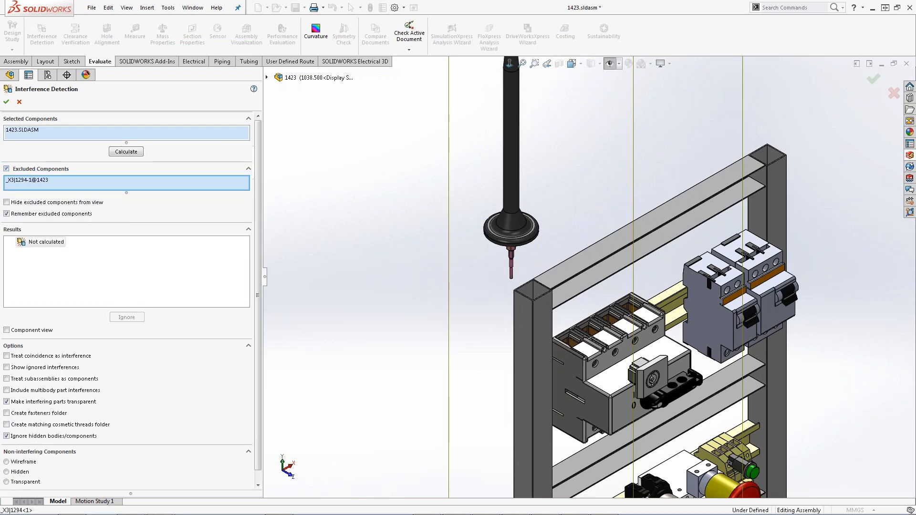
{"action": "scroll", "coordinate": [549, 373], "scroll_direction": "up", "scroll_amount": 4}
{"action": "scroll", "coordinate": [659, 447], "scroll_direction": "down", "scroll_amount": 2}
{"action": "scroll", "coordinate": [659, 448], "scroll_direction": "down", "scroll_amount": 4}
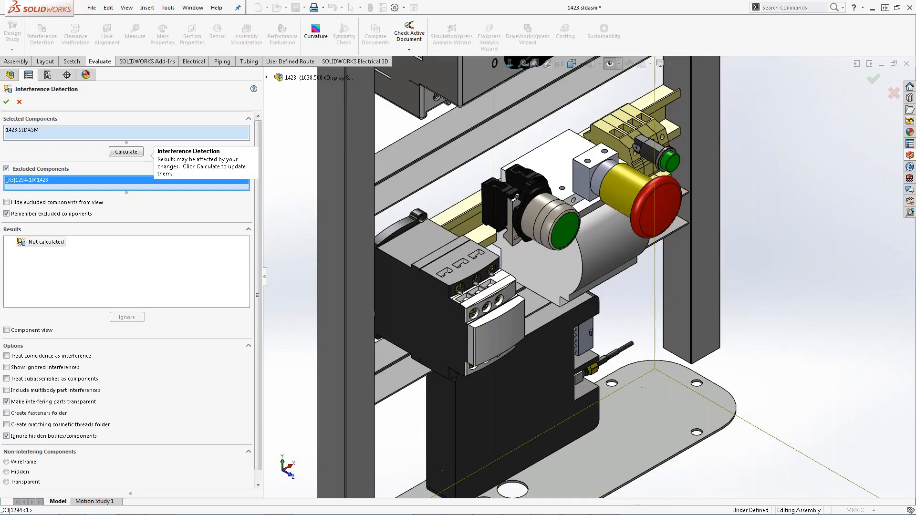
{"action": "left_click", "coordinate": [593, 366]}
{"action": "scroll", "coordinate": [599, 367], "scroll_direction": "up", "scroll_amount": 7}
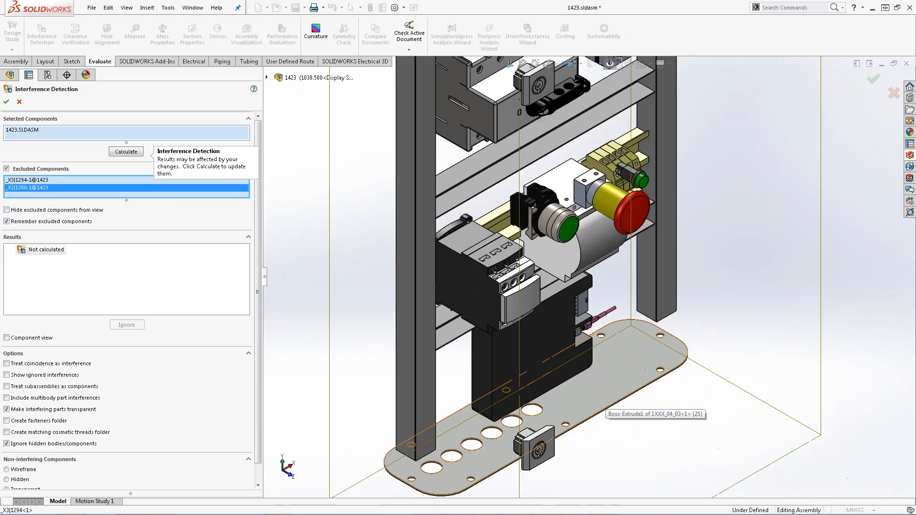
{"action": "scroll", "coordinate": [617, 145], "scroll_direction": "down", "scroll_amount": 2}
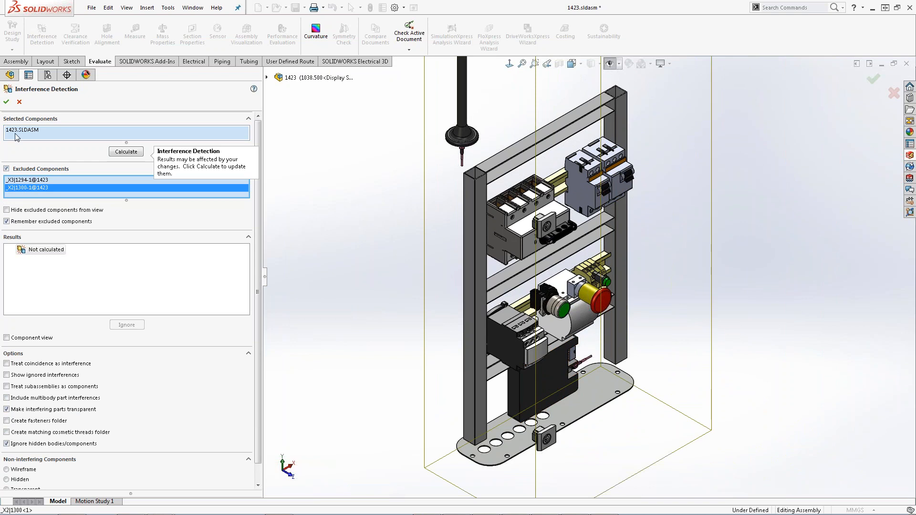
- Calculate the interferences, review the listed results, and close Interference Detection without accepting it
{"action": "left_click", "coordinate": [126, 152]}
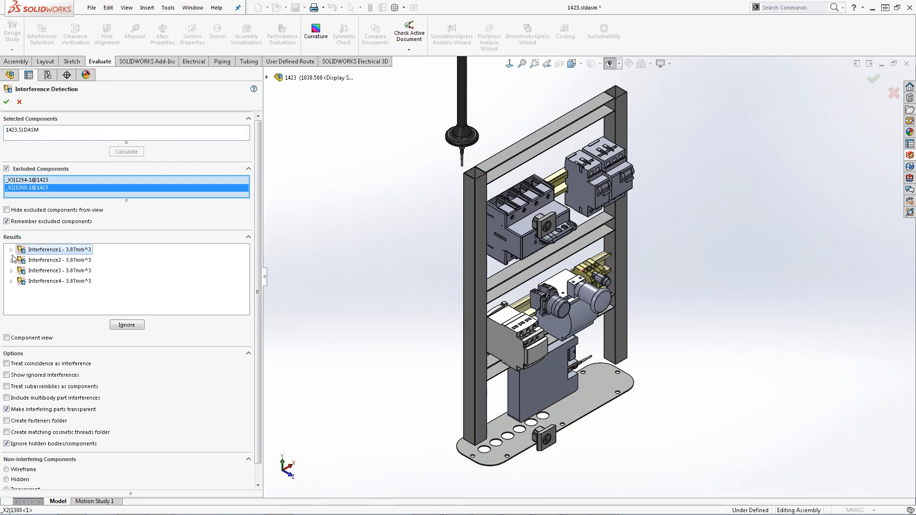
{"action": "left_click", "coordinate": [40, 261]}
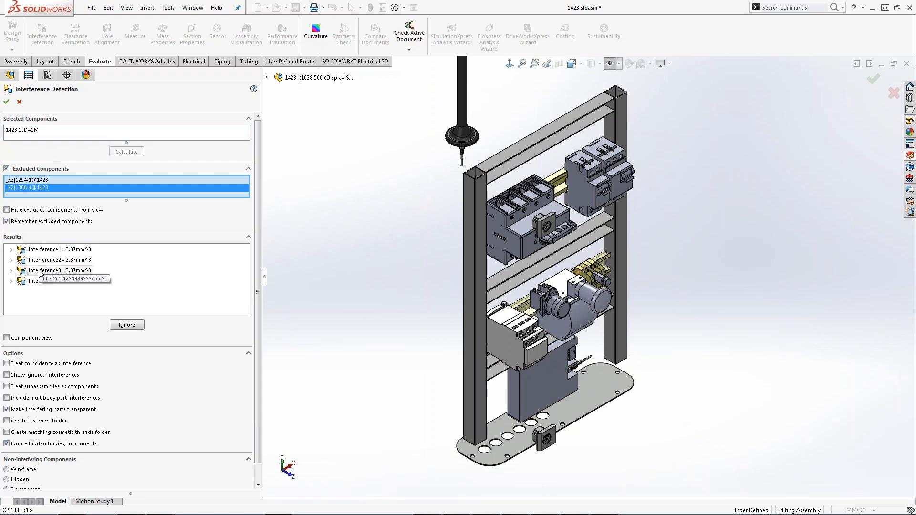
{"action": "left_click", "coordinate": [35, 252]}
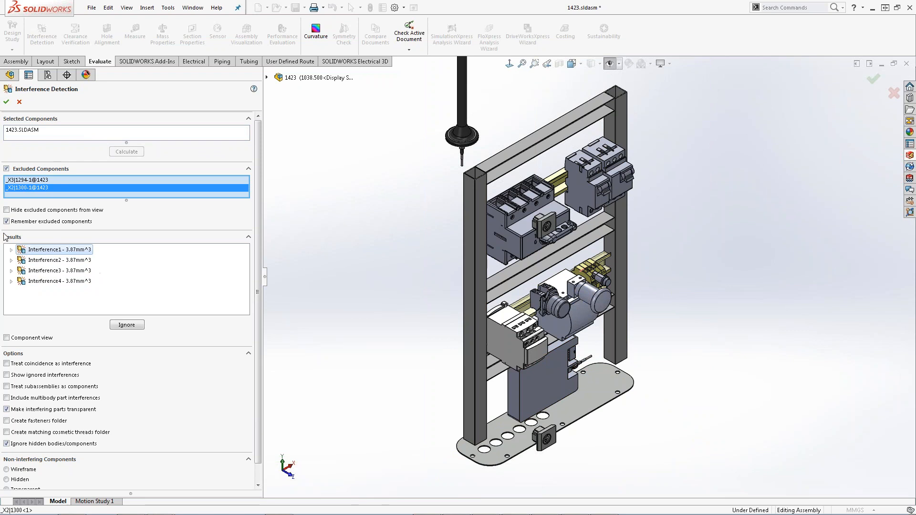
{"action": "left_click", "coordinate": [20, 102]}
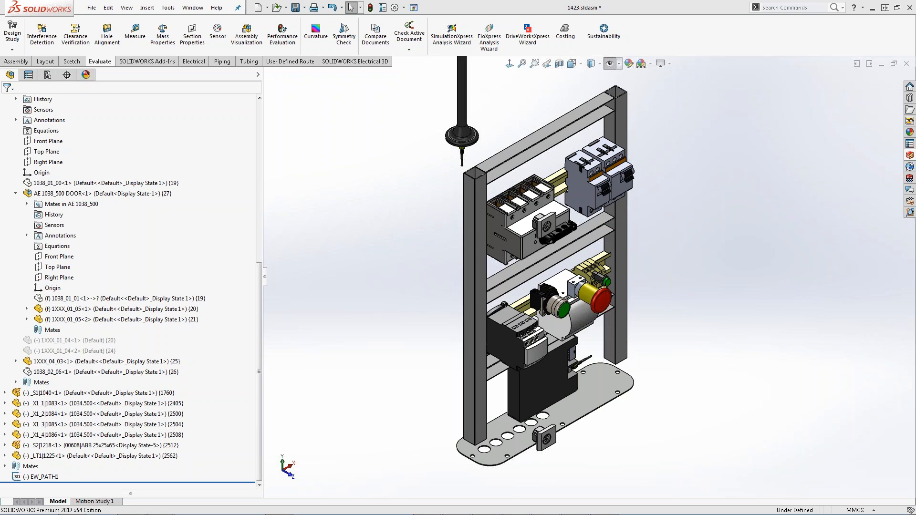
{"action": "mouse_move", "coordinate": [519, 513]}
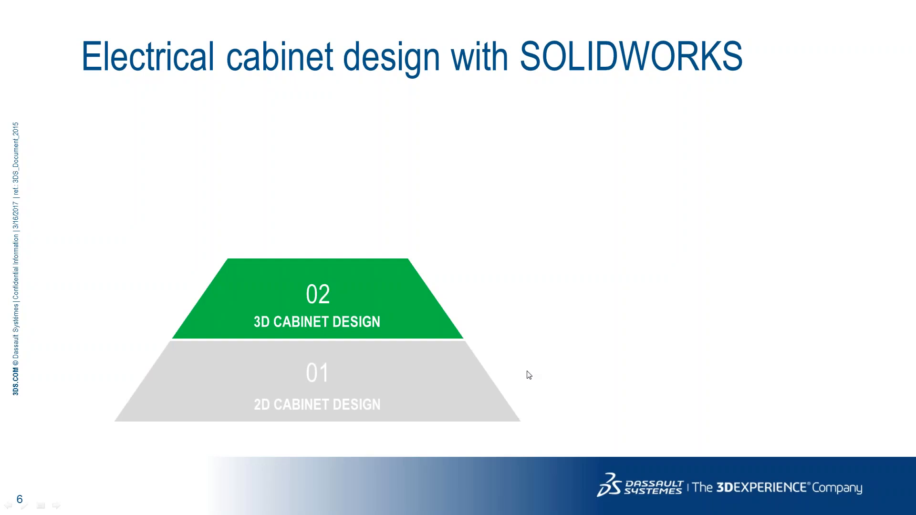
{"action": "left_click", "coordinate": [528, 371]}
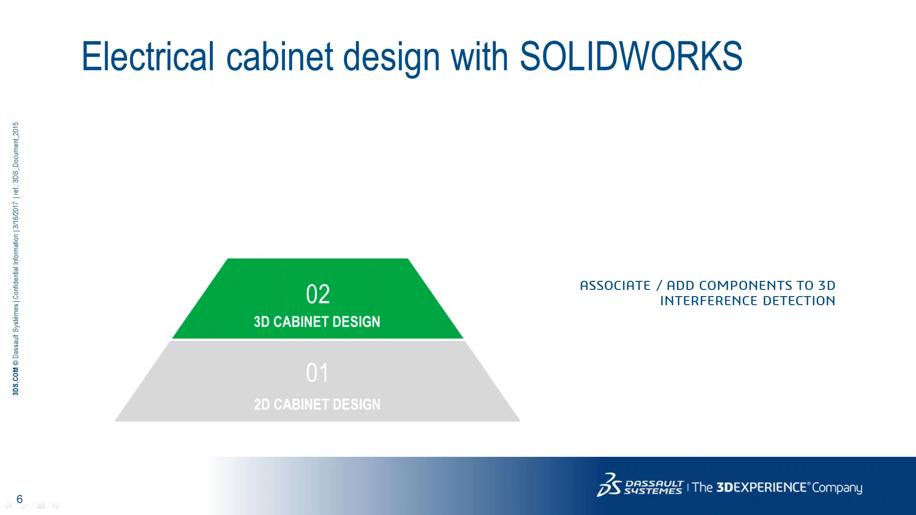
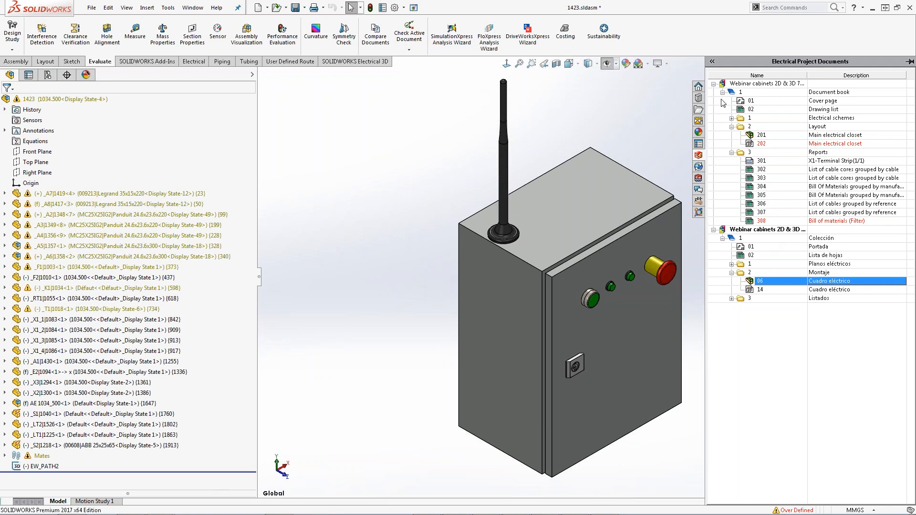
- Collapse the first Webinar cabinets 2D & 3D project, the one with the Main electrical closet documents, and close it
{"action": "left_click", "coordinate": [714, 84]}
{"action": "right_click", "coordinate": [755, 84]}
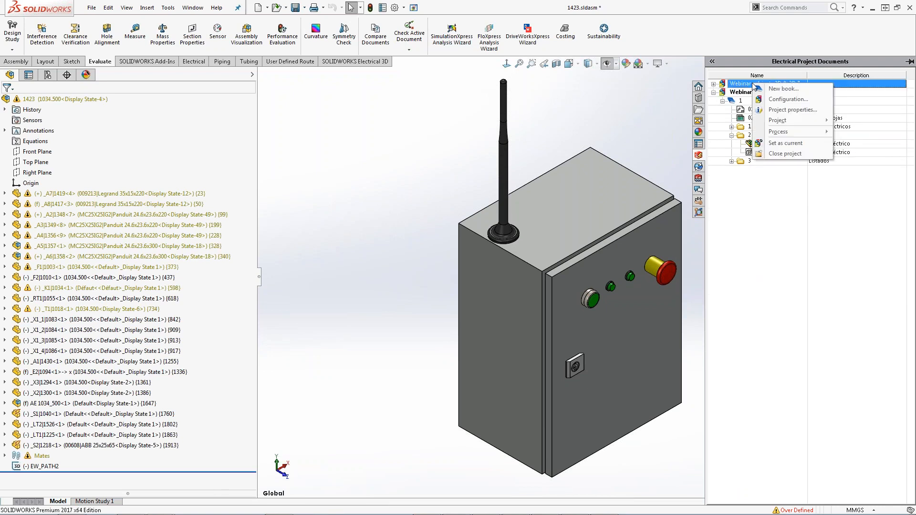
{"action": "left_click", "coordinate": [779, 153]}
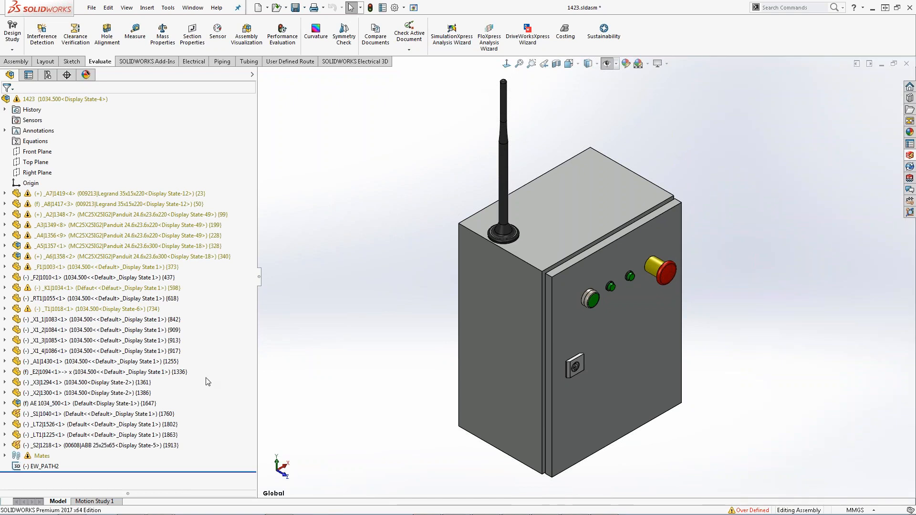
- Switch to Windows Photo Viewer to examine the cabinet picture 7D cabinet.tif, and return to the SOLIDWORKS assembly
{"action": "mouse_move", "coordinate": [237, 514]}
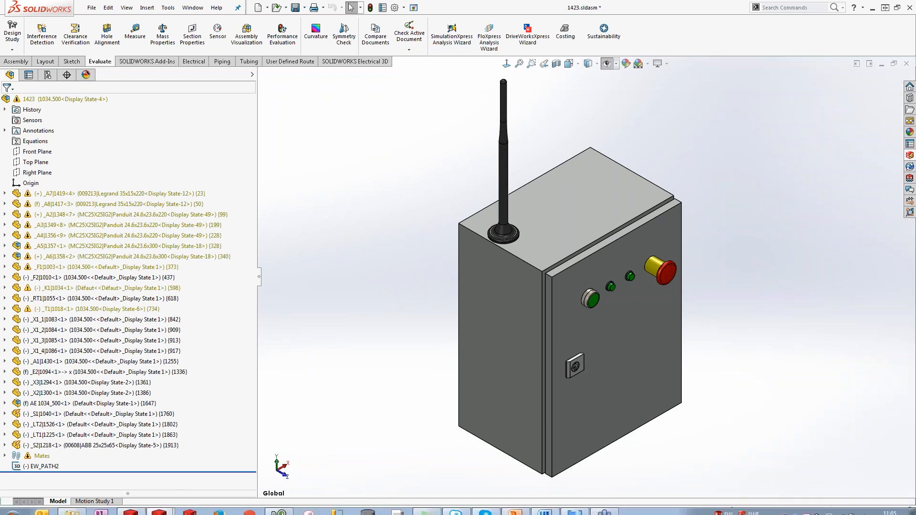
{"action": "left_click", "coordinate": [574, 507]}
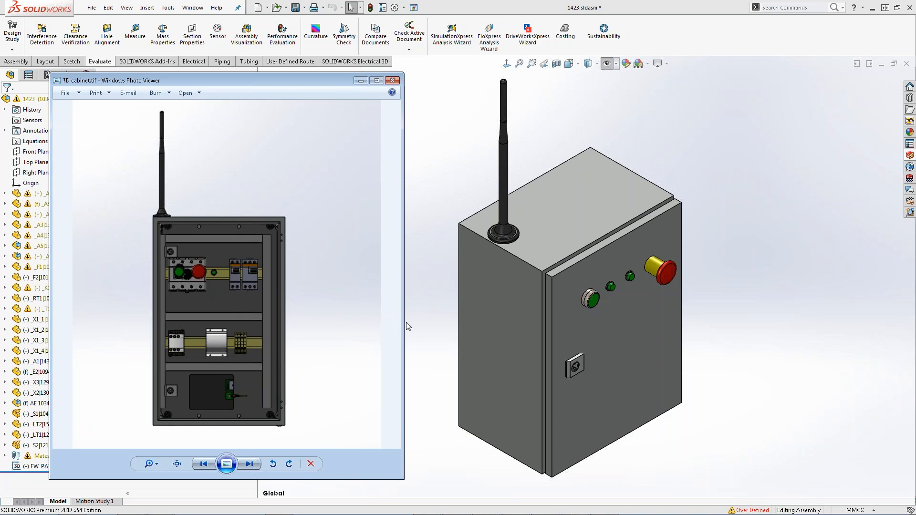
{"action": "left_click", "coordinate": [428, 328]}
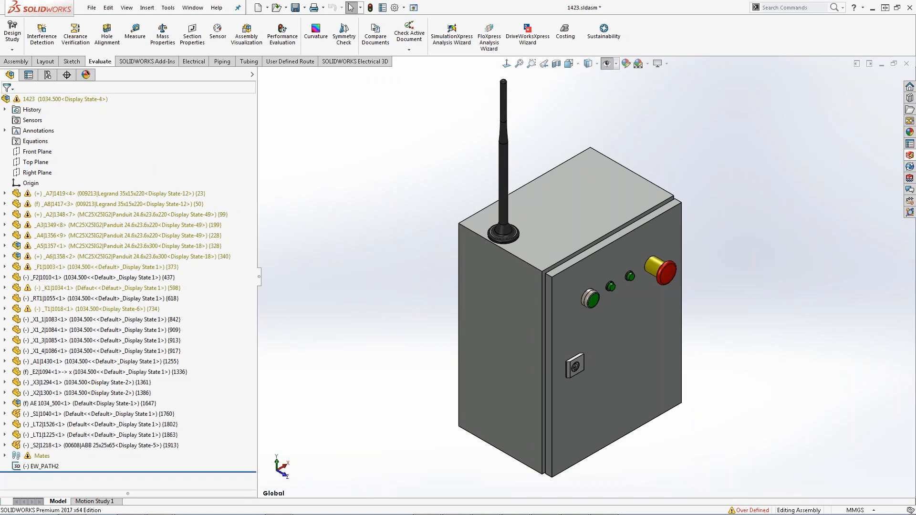
- Orient the cabinet assembly to the saved Front view and hide door panel 1034_01_01
{"action": "key", "text": "space"}
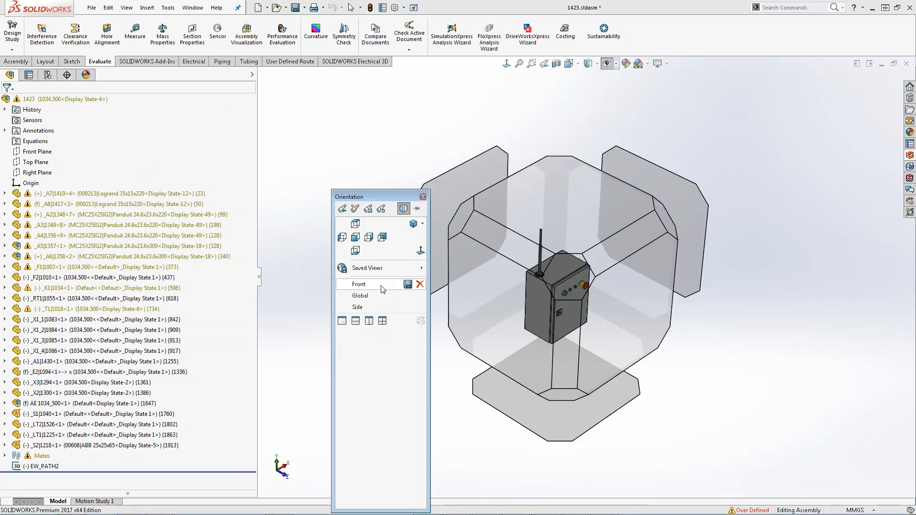
{"action": "left_click", "coordinate": [382, 284]}
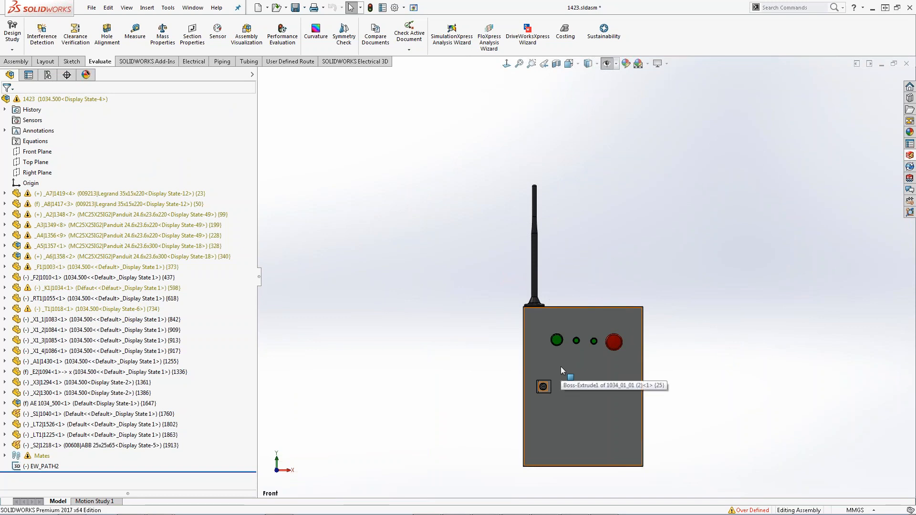
{"action": "key", "text": "Tab"}
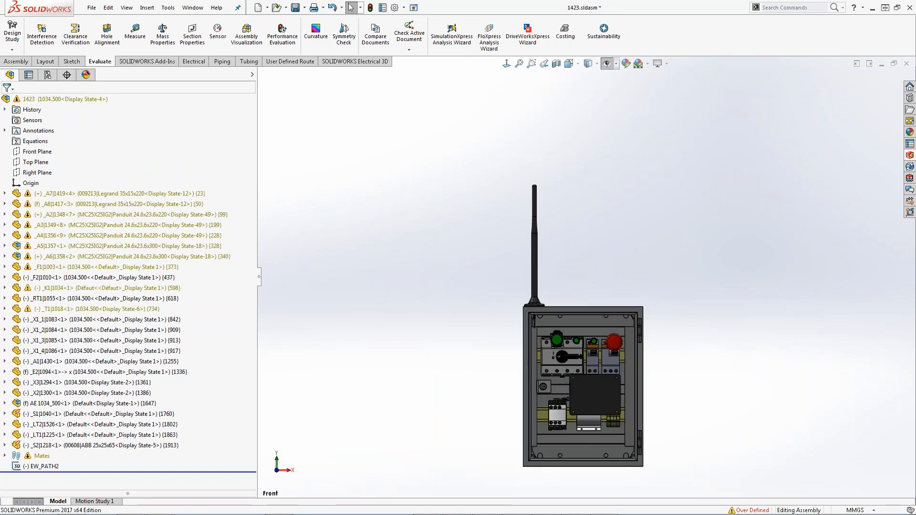
{"action": "scroll", "coordinate": [558, 425], "scroll_direction": "down", "scroll_amount": 3}
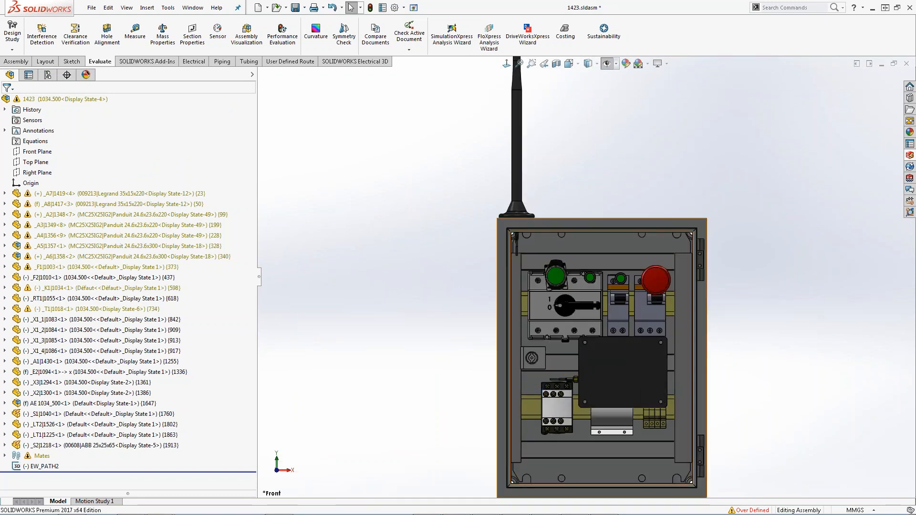
- Hide enclosure body 1034_01_00 and the outer vertical wiring duct EW_DUCT_V1 to expose the mounting plate components
{"action": "middle_click_drag", "start_coordinate": [446, 369], "coordinate": [475, 375]}
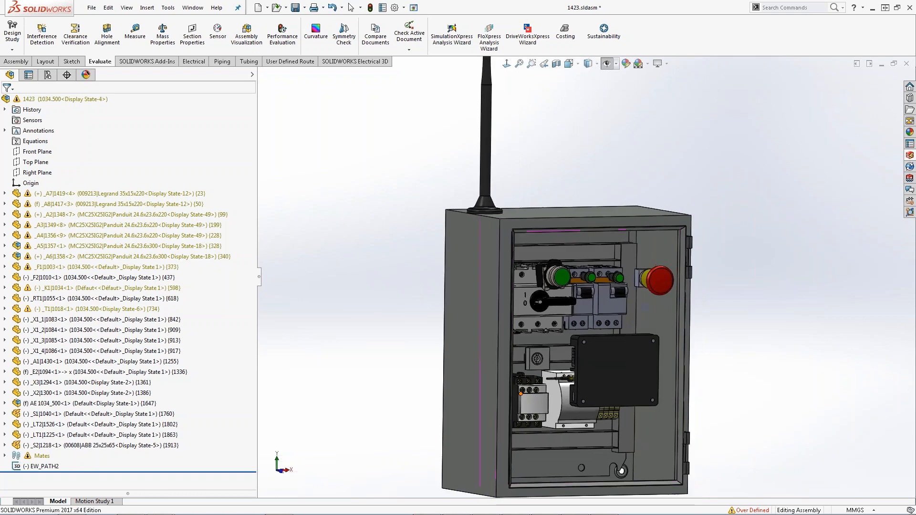
{"action": "left_click", "coordinate": [475, 374]}
{"action": "key", "text": "Tab"}
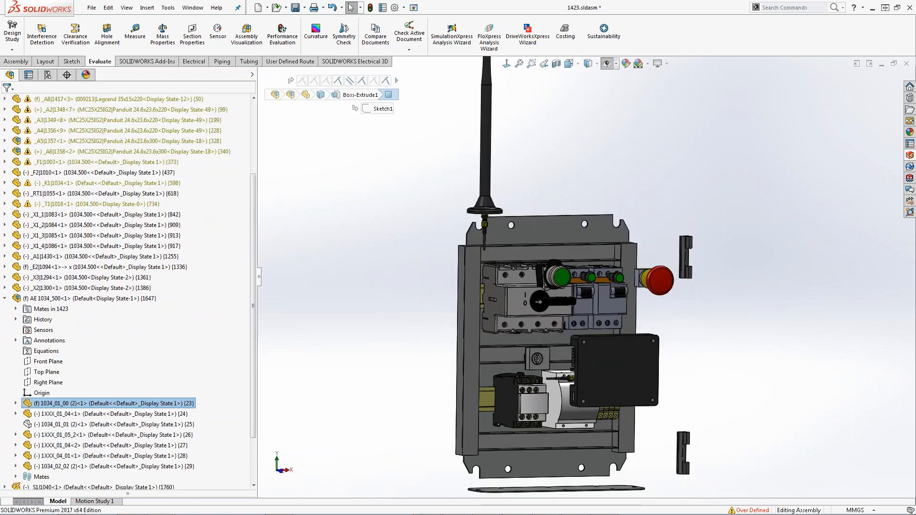
{"action": "key", "text": "Escape"}
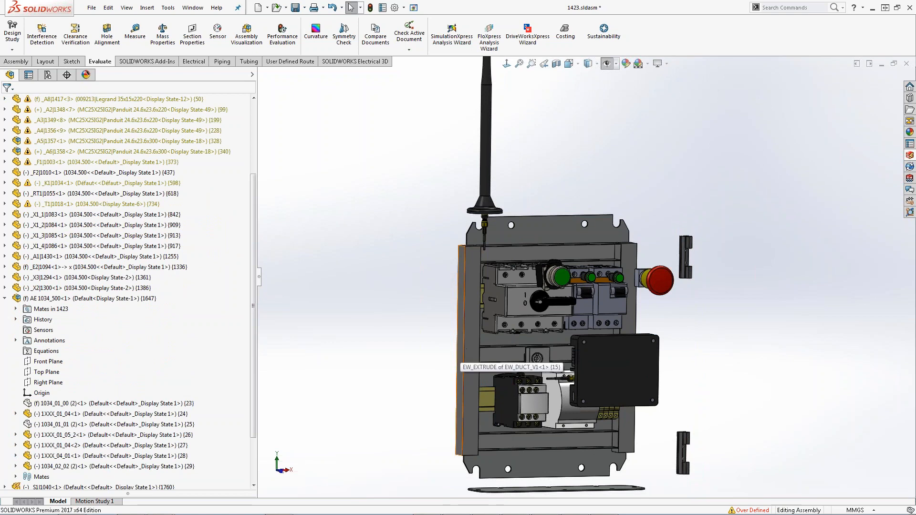
{"action": "left_click", "coordinate": [459, 359]}
{"action": "key", "text": "Tab"}
{"action": "key", "text": "Escape"}
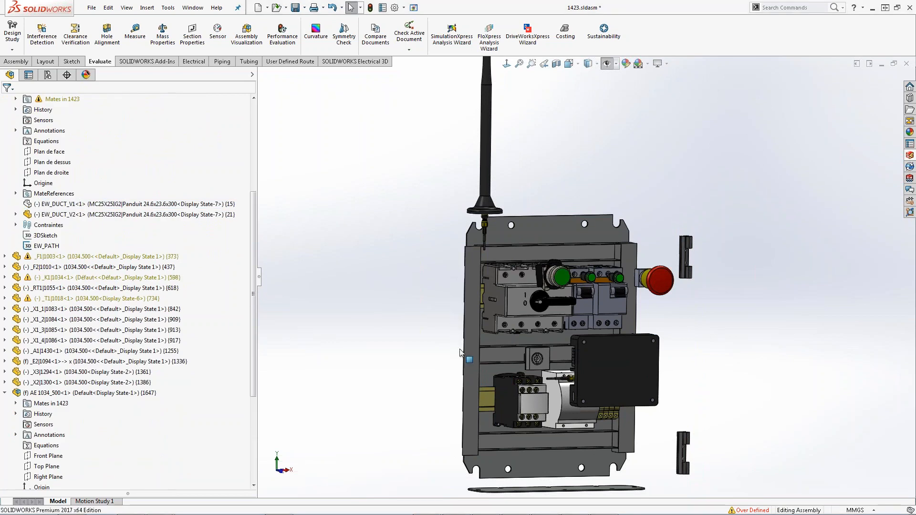
{"action": "middle_click_drag", "start_coordinate": [459, 352], "coordinate": [477, 359]}
- Compare the exposed components with the arrangement in the picture 7D cabinet.tif, and close the picture
{"action": "mouse_move", "coordinate": [535, 509]}
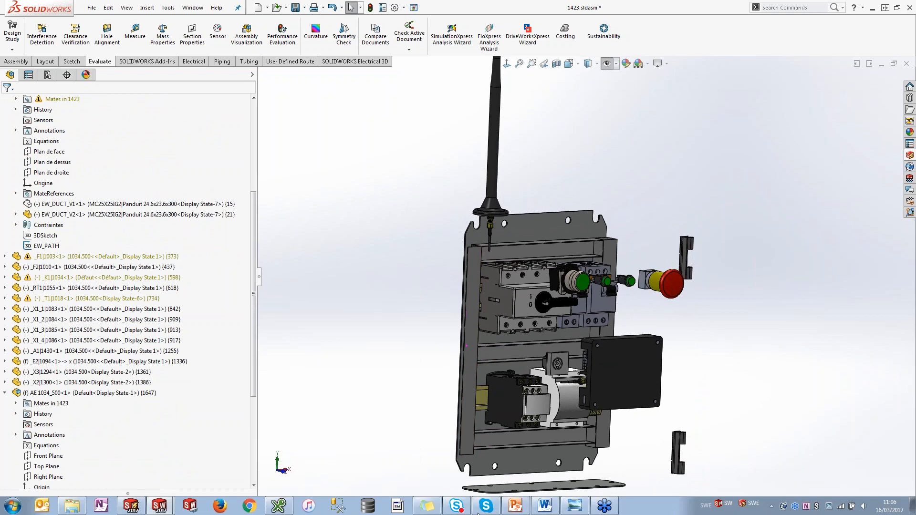
{"action": "left_click", "coordinate": [581, 509]}
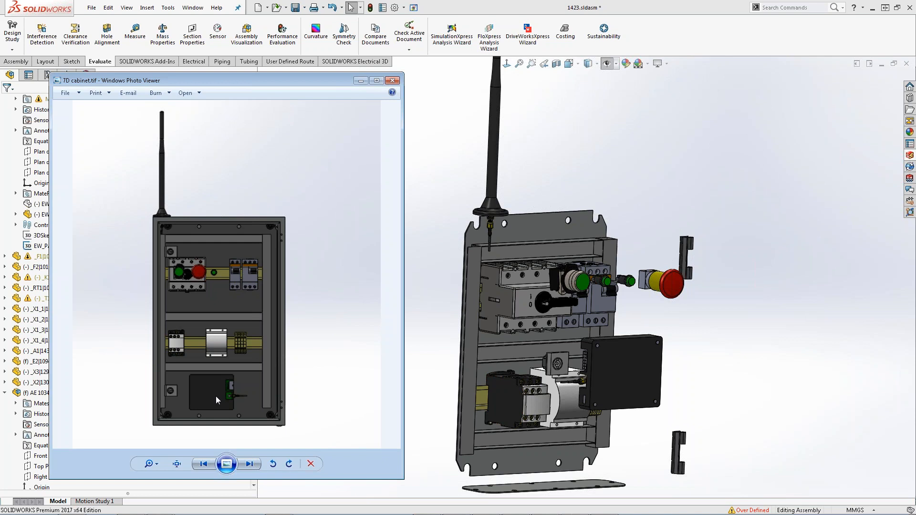
{"action": "left_click", "coordinate": [911, 205]}
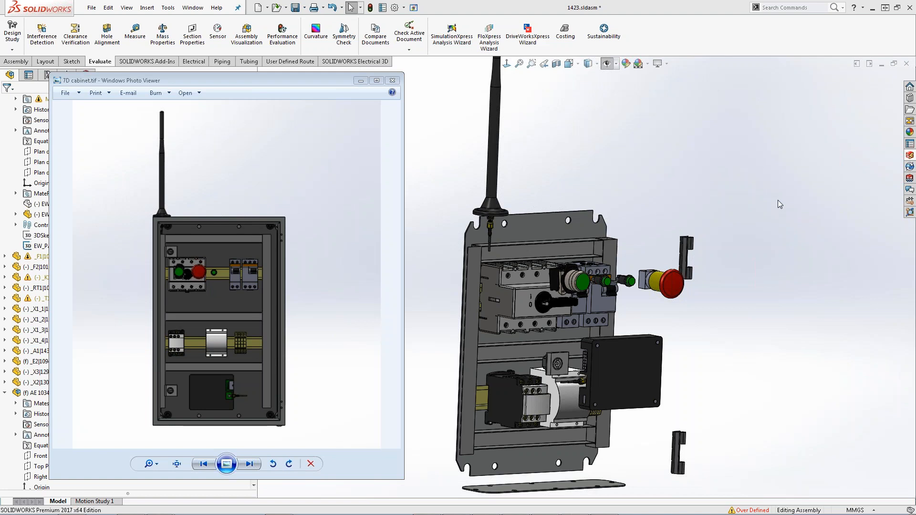
{"action": "left_click", "coordinate": [904, 204]}
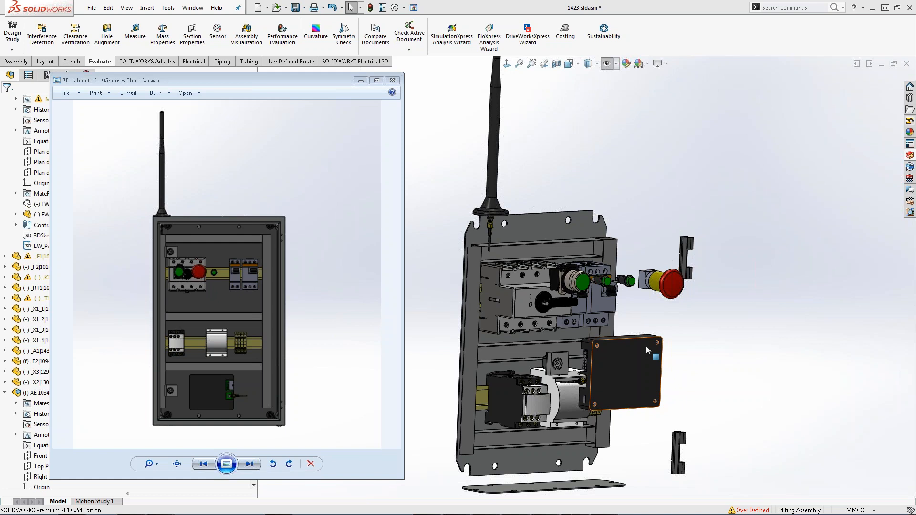
{"action": "left_click", "coordinate": [391, 81]}
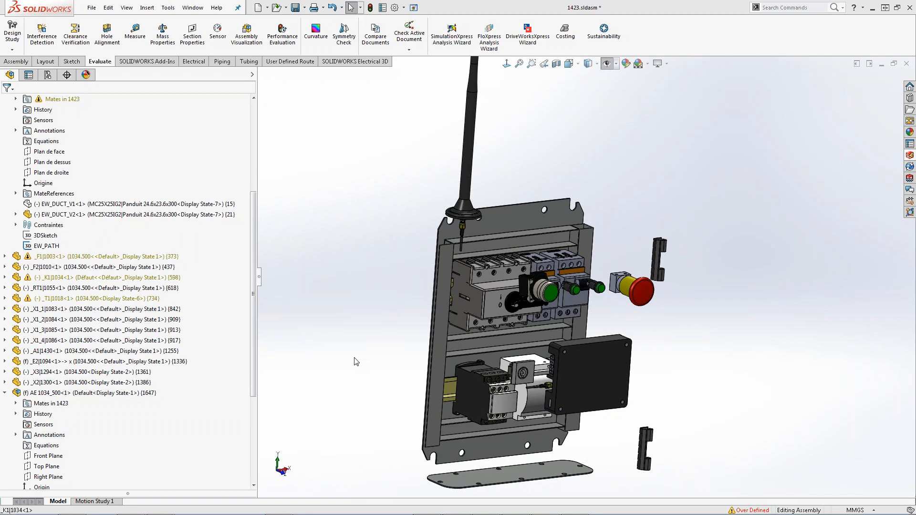
- Use Show Hidden Components to restore the enclosure body, door and wiring duct, and fit the whole cabinet in view
{"action": "left_click", "coordinate": [17, 62]}
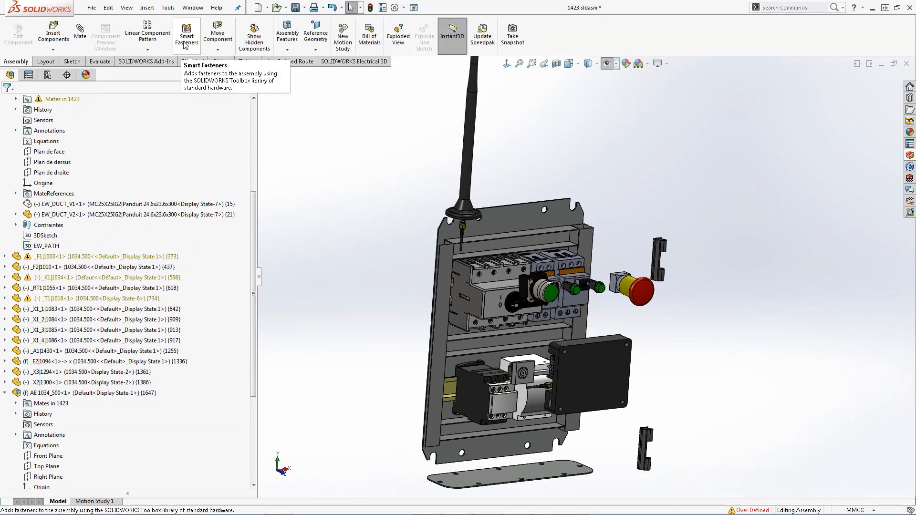
{"action": "left_click", "coordinate": [254, 39]}
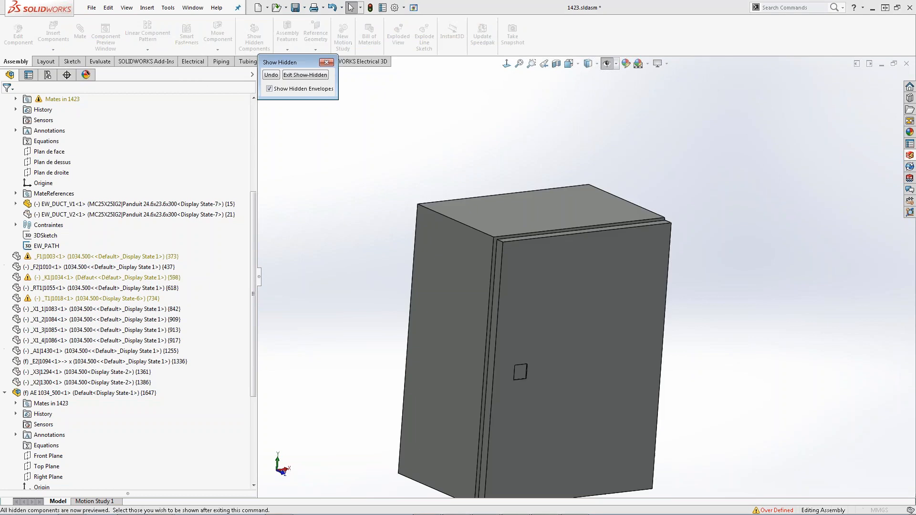
{"action": "left_click", "coordinate": [456, 265]}
{"action": "left_click", "coordinate": [519, 284]}
{"action": "left_click", "coordinate": [444, 294]}
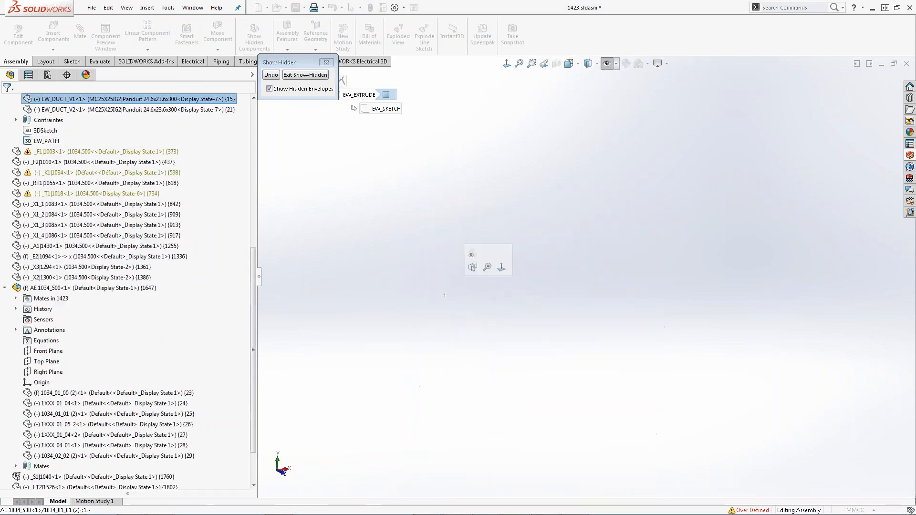
{"action": "left_click", "coordinate": [310, 76]}
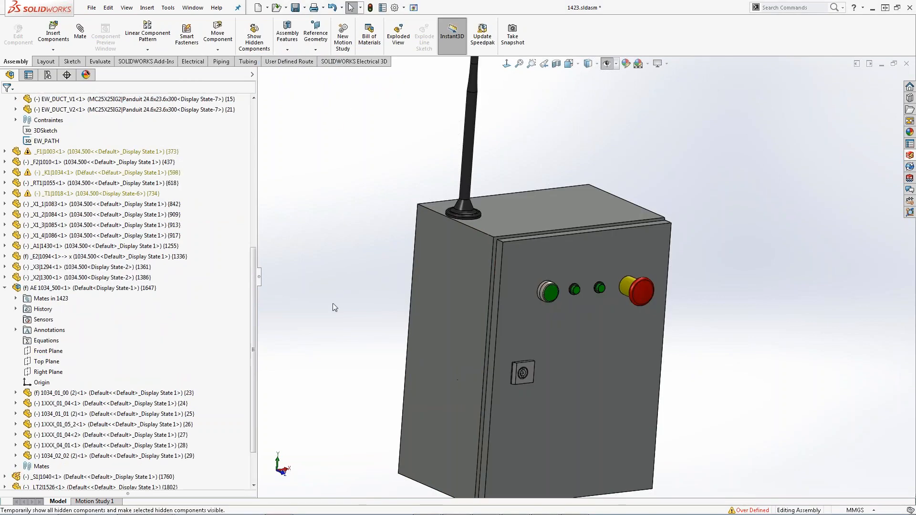
{"action": "key", "text": "f"}
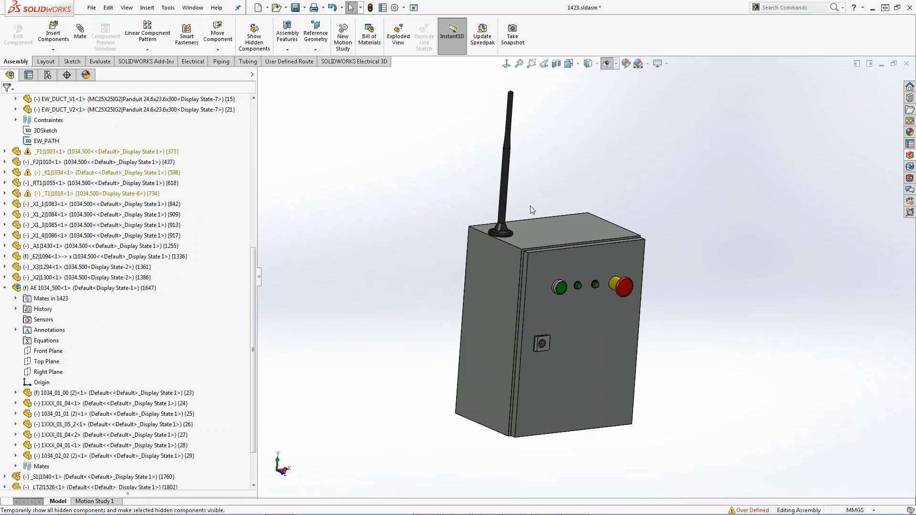
- Try to create a 2D drawing of the cabinet assembly with the SOLIDWORKS Electrical 3D command
{"action": "left_click", "coordinate": [343, 62]}
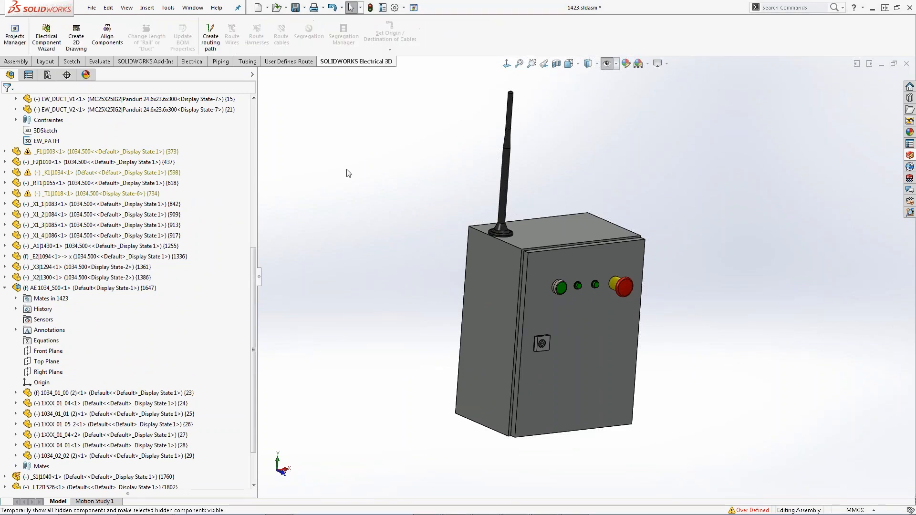
{"action": "left_click", "coordinate": [75, 38]}
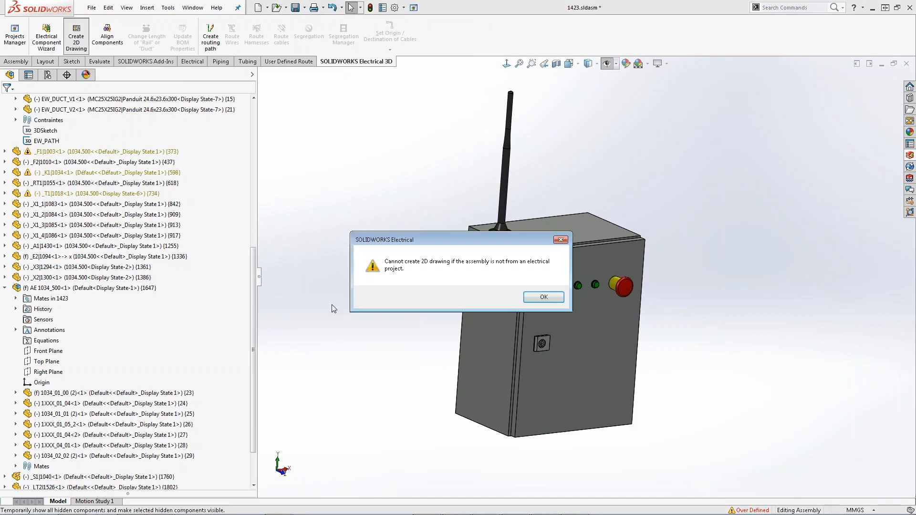
{"action": "left_click", "coordinate": [547, 300]}
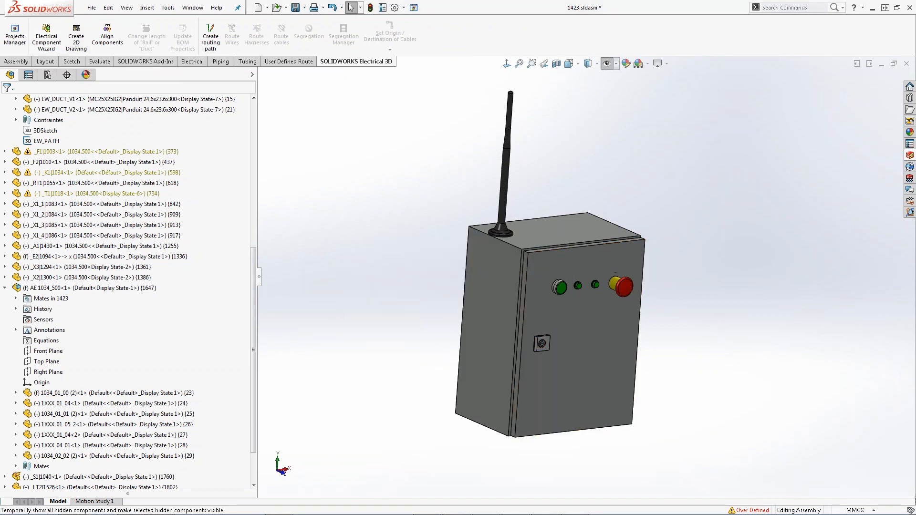
{"action": "scroll", "coordinate": [436, 291], "scroll_direction": "up", "scroll_amount": 3}
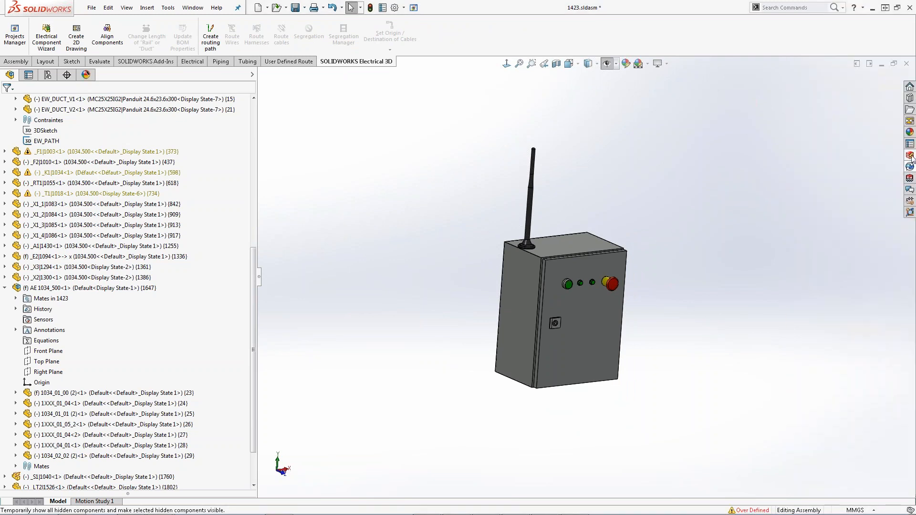
- Create a new document from the Drawing template with an A0 (ISO) sheet, and cancel the automatic Model View command
{"action": "left_click", "coordinate": [91, 8]}
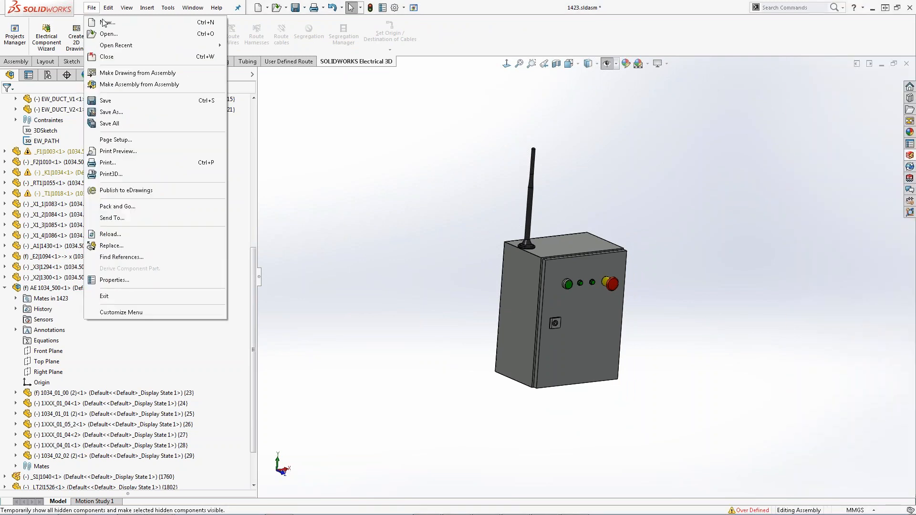
{"action": "left_click", "coordinate": [103, 23]}
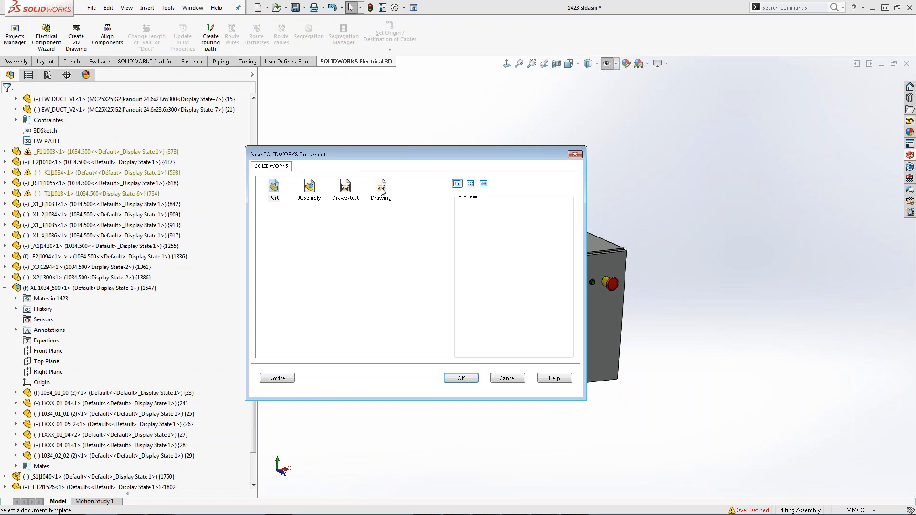
{"action": "left_click", "coordinate": [381, 188]}
{"action": "left_click", "coordinate": [459, 381]}
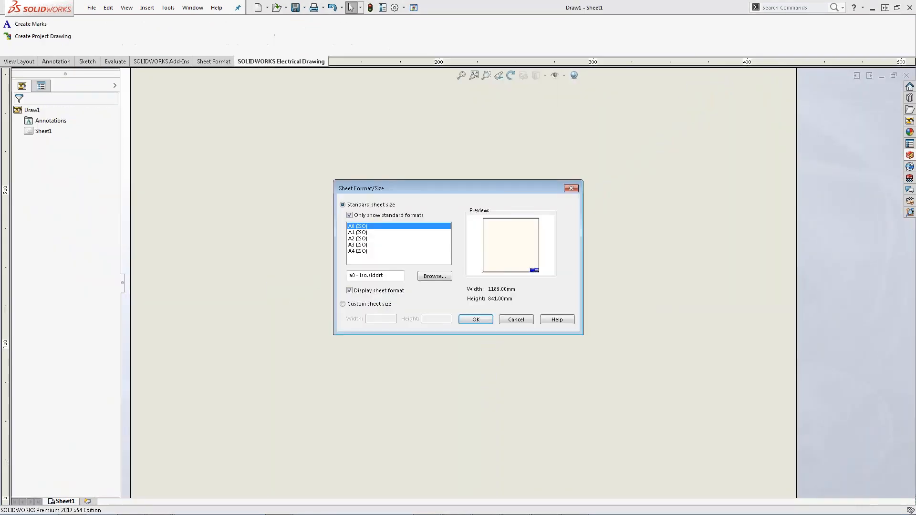
{"action": "left_click", "coordinate": [464, 321]}
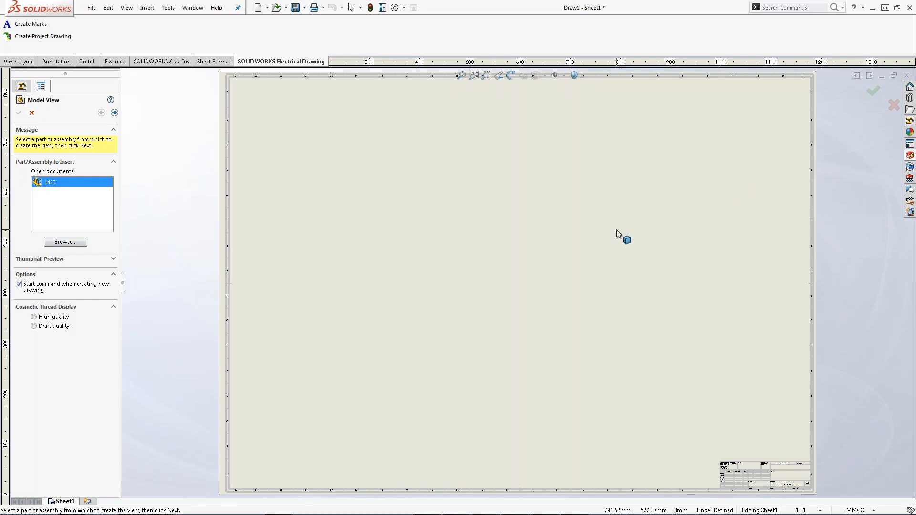
{"action": "left_click", "coordinate": [32, 113]}
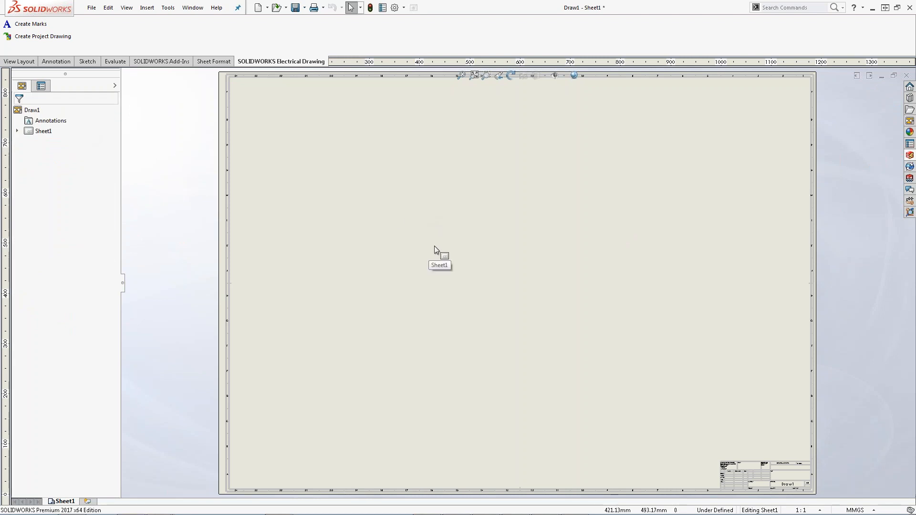
- Load the views of 1423.sldasm into the View Palette and place the *Left view in the sheet's upper right area
{"action": "left_click", "coordinate": [910, 121]}
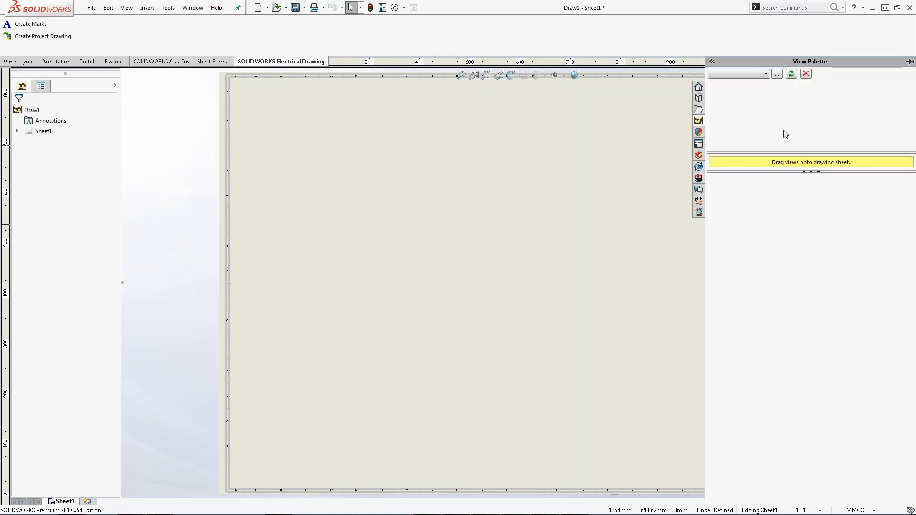
{"action": "left_click", "coordinate": [766, 73]}
{"action": "left_click", "coordinate": [730, 82]}
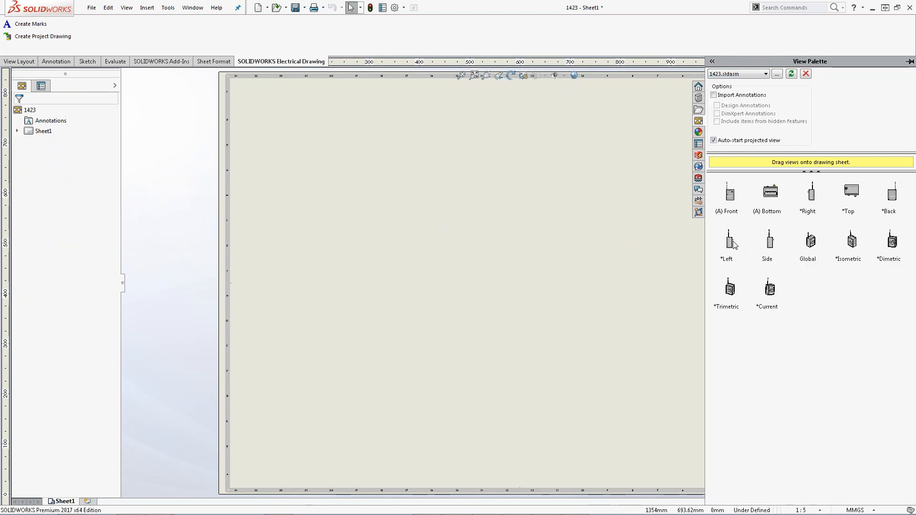
{"action": "mouse_move", "coordinate": [735, 245]}
{"action": "left_mouse_down"}
{"action": "mouse_move", "coordinate": [430, 237]}
{"action": "mouse_move", "coordinate": [291, 164]}
{"action": "mouse_move", "coordinate": [282, 168]}
{"action": "mouse_move", "coordinate": [643, 196]}
{"action": "mouse_move", "coordinate": [611, 208]}
{"action": "left_mouse_up"}
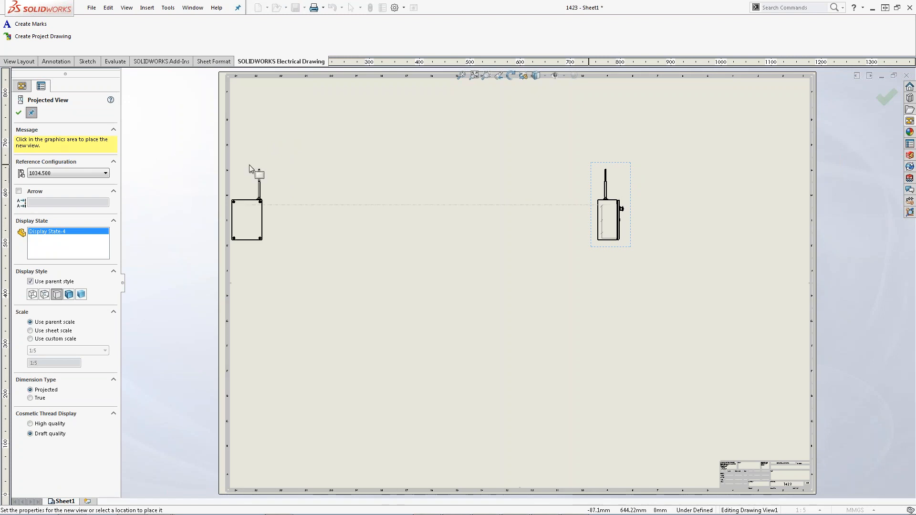
- Cancel the projected view, delete the *Left view from the sheet and set the sheet scale to 1:2
{"action": "key", "text": "Escape"}
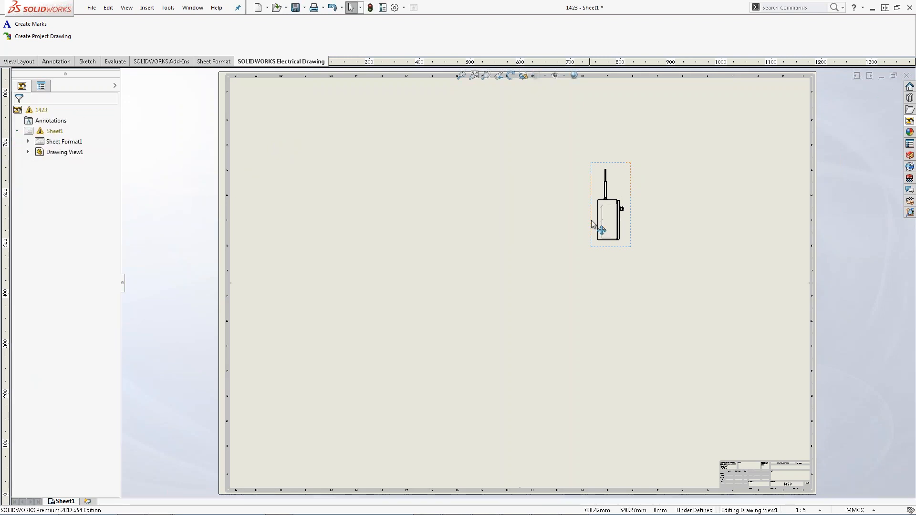
{"action": "left_click", "coordinate": [594, 224]}
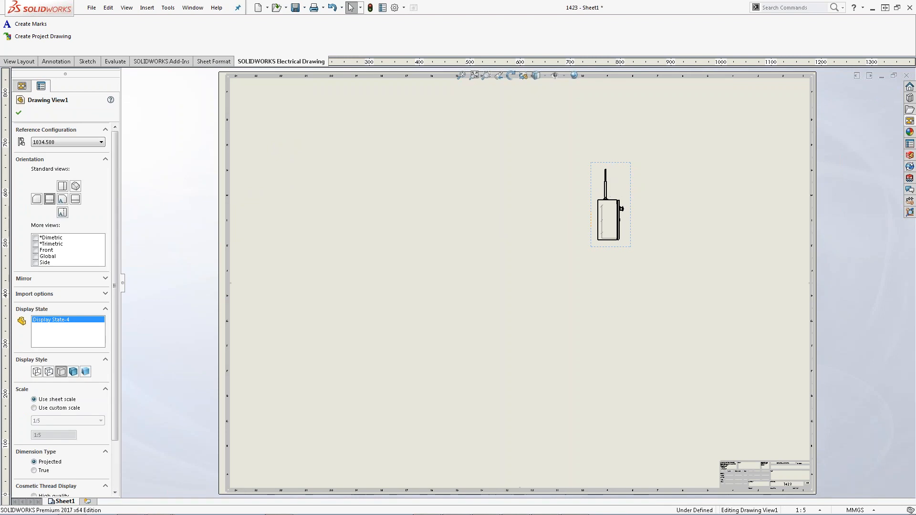
{"action": "key", "text": "Delete"}
{"action": "left_click", "coordinate": [530, 229]}
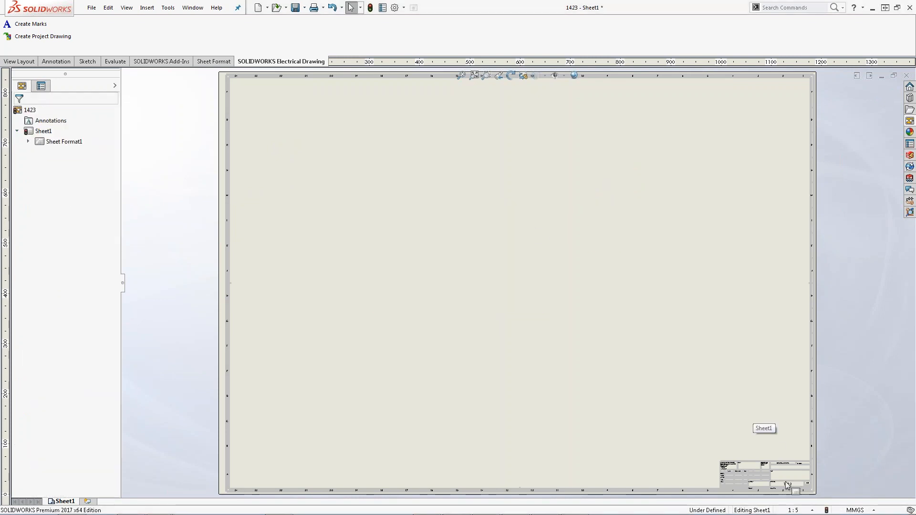
{"action": "left_click", "coordinate": [814, 511]}
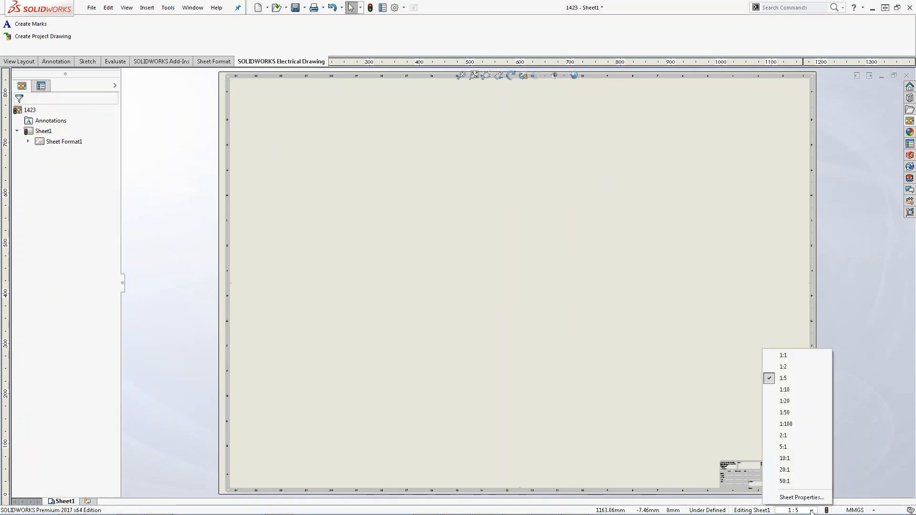
{"action": "left_click", "coordinate": [795, 367]}
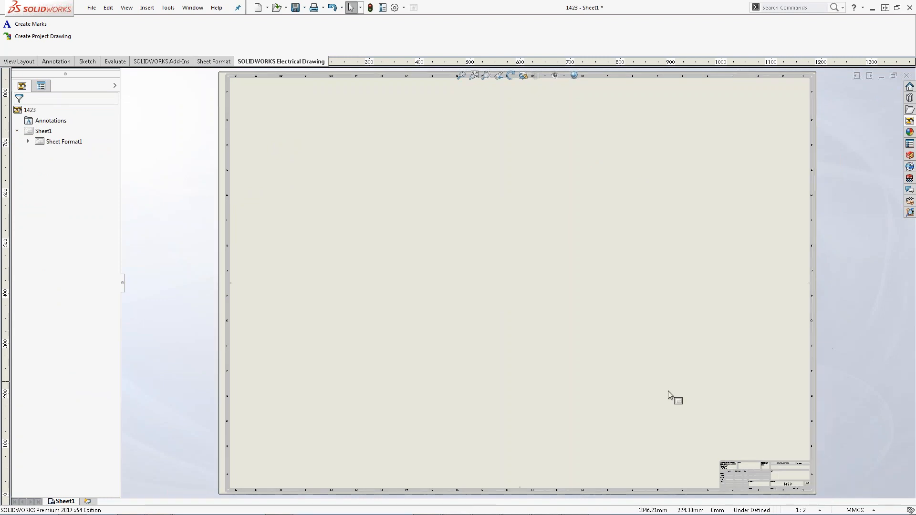
- Place the *Left view in the sheet's upper left area with a projected front view beside it, and hide their sketch and reference lines
{"action": "left_click", "coordinate": [911, 122]}
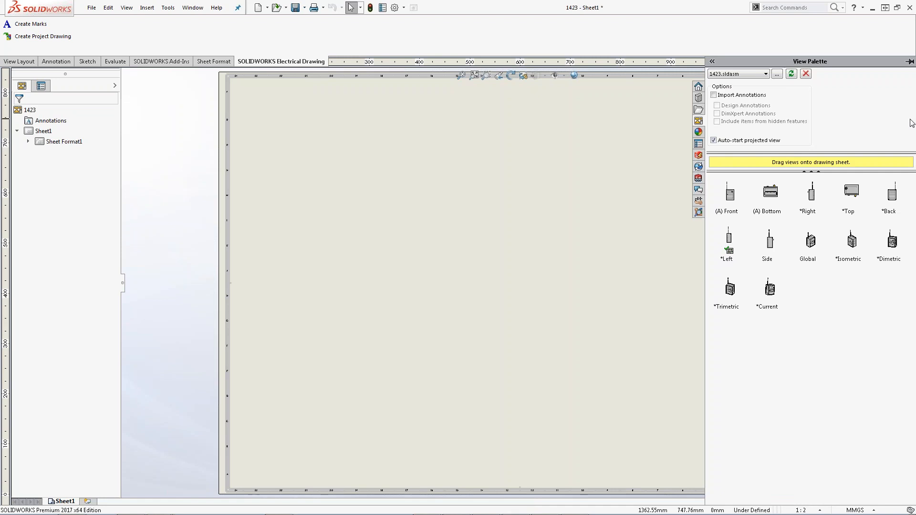
{"action": "left_click_drag", "start_coordinate": [729, 245], "coordinate": [299, 189]}
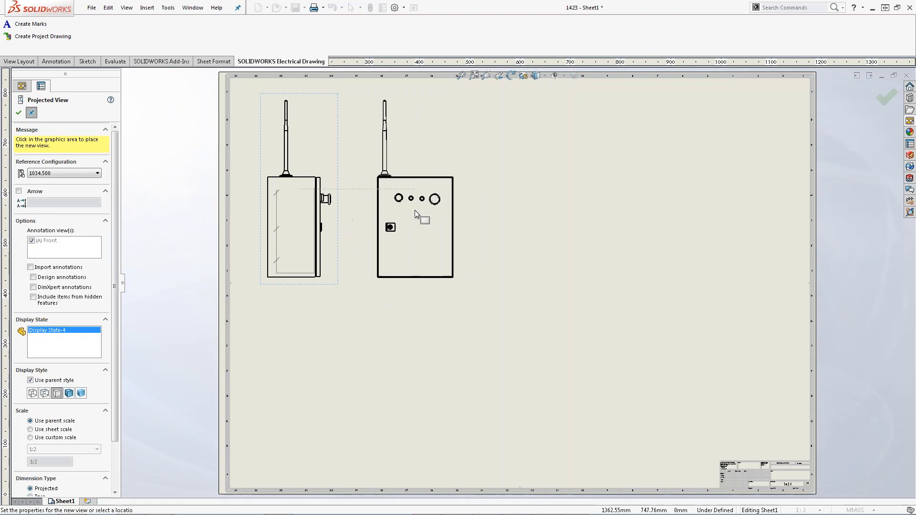
{"action": "left_click", "coordinate": [422, 211]}
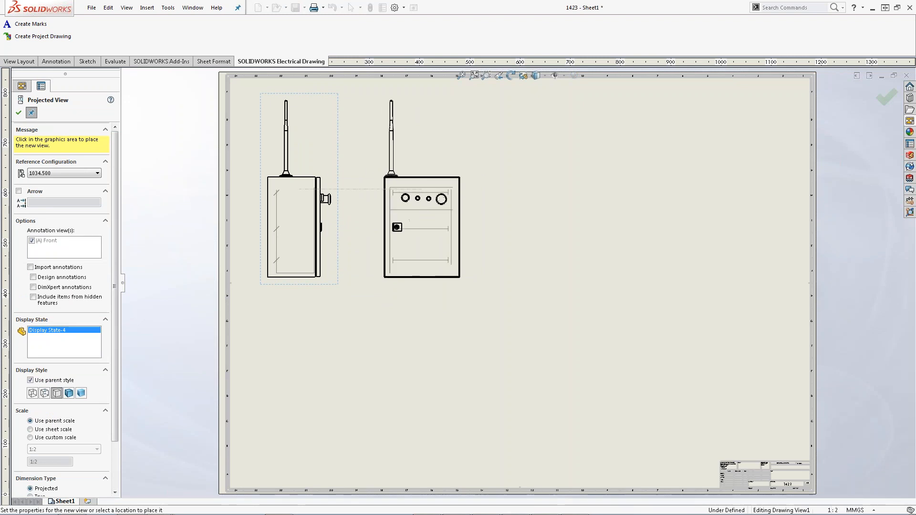
{"action": "right_click", "coordinate": [440, 290]}
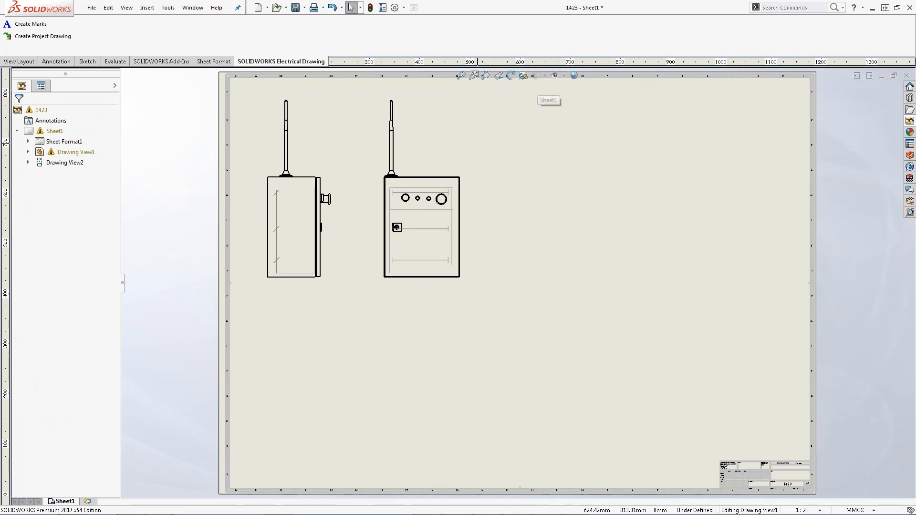
{"action": "left_click", "coordinate": [555, 75]}
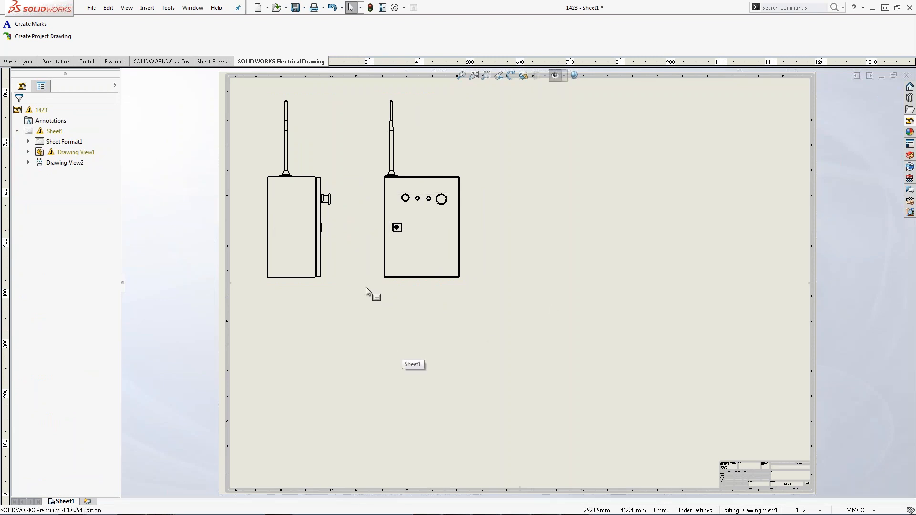
- Set the side view's display style to Hidden Lines Visible and the projected front view's to Hidden Lines Removed
{"action": "scroll", "coordinate": [413, 205], "scroll_direction": "down", "scroll_amount": 1}
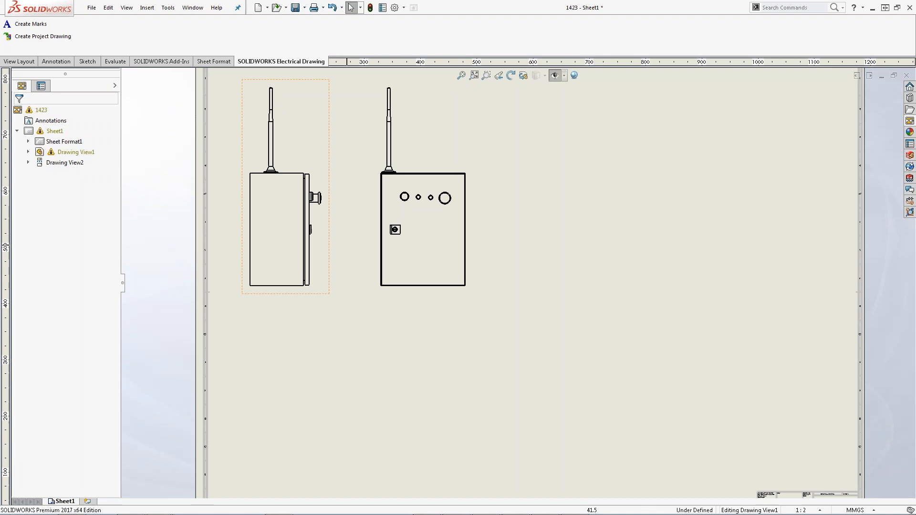
{"action": "left_click", "coordinate": [243, 213]}
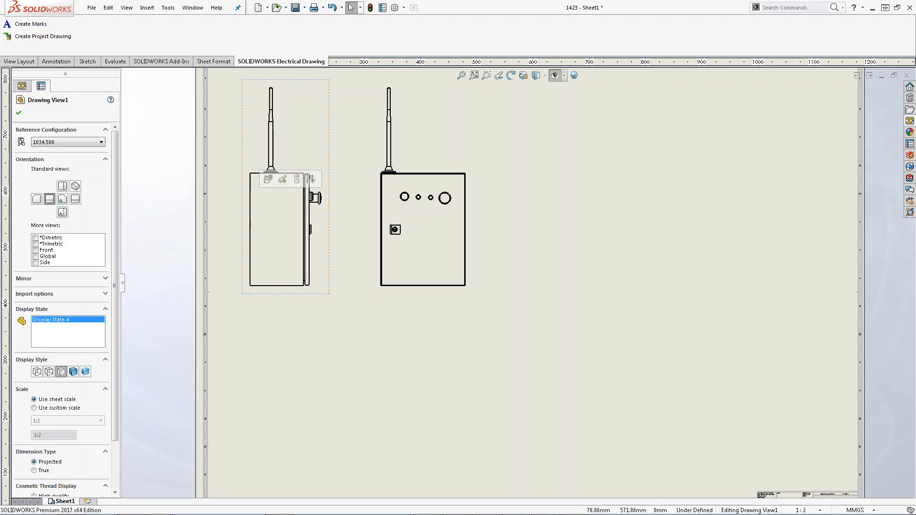
{"action": "left_click", "coordinate": [49, 371]}
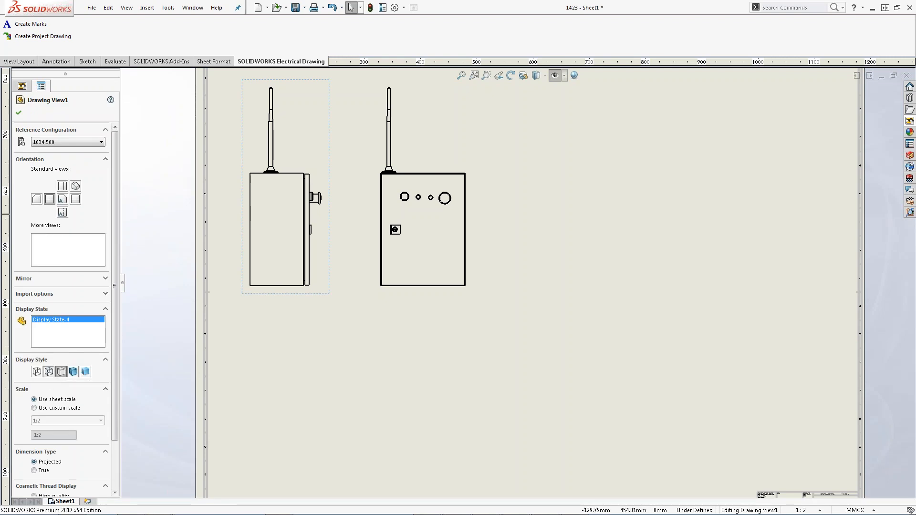
{"action": "left_click", "coordinate": [279, 343]}
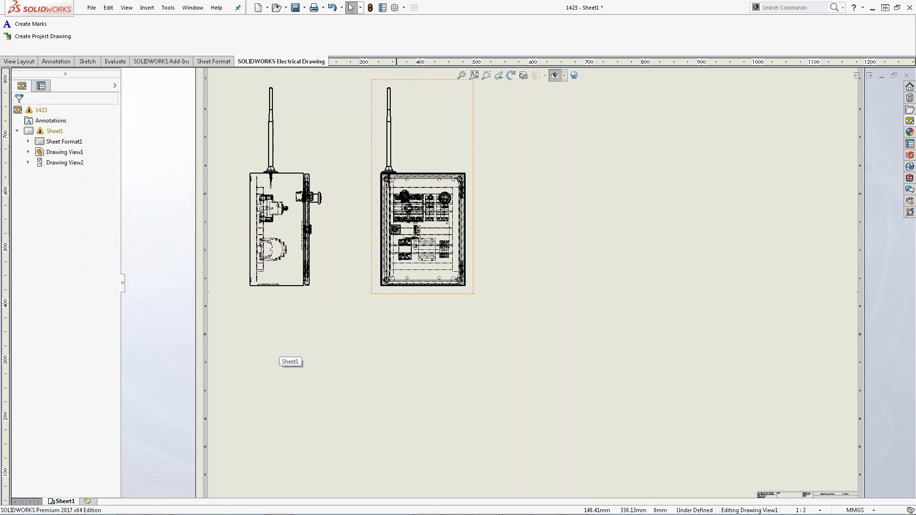
{"action": "left_click", "coordinate": [395, 293]}
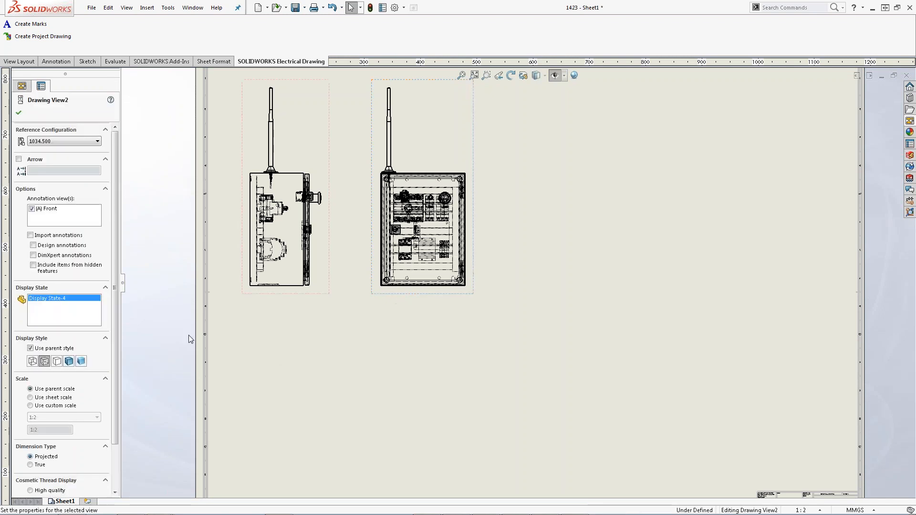
{"action": "left_click", "coordinate": [57, 362]}
{"action": "left_click", "coordinate": [333, 377]}
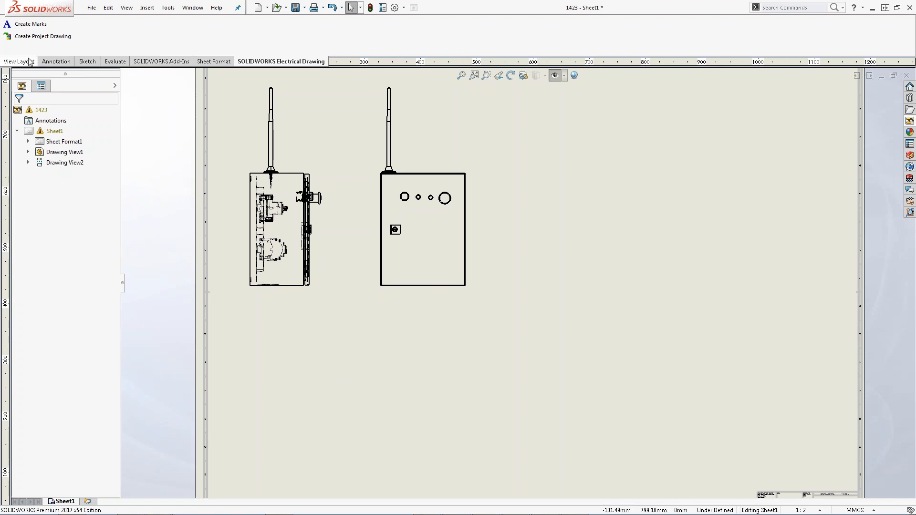
- Create section view A-A from a vertical cutting line between the mounting plate and door in the side view, placed right of the front view
{"action": "left_click", "coordinate": [9, 62]}
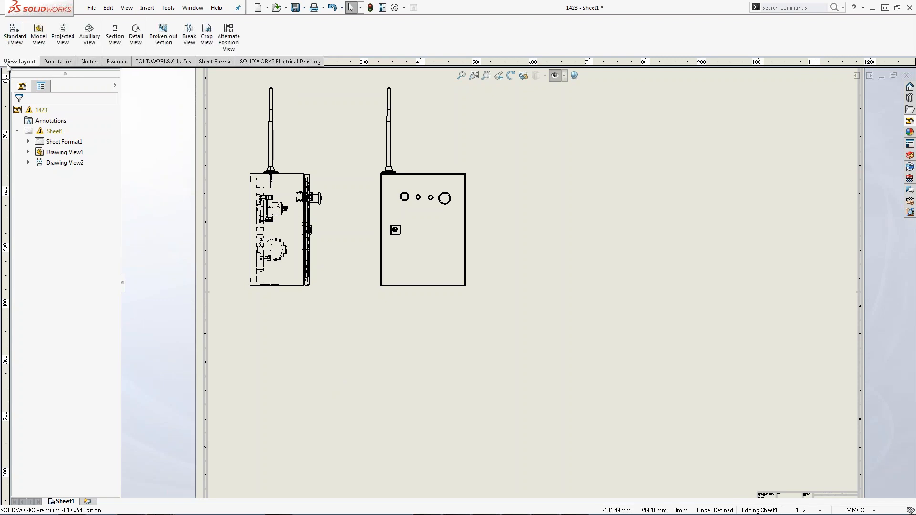
{"action": "left_click", "coordinate": [115, 35]}
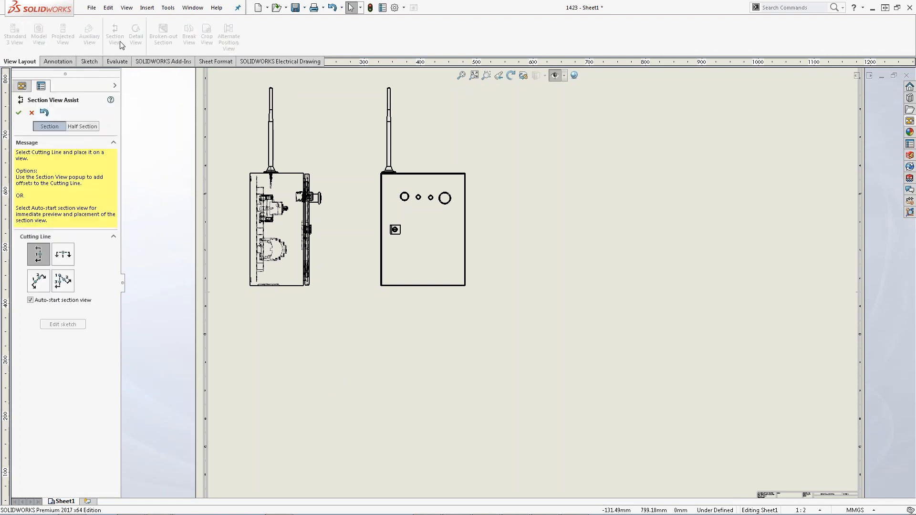
{"action": "left_click", "coordinate": [293, 210]}
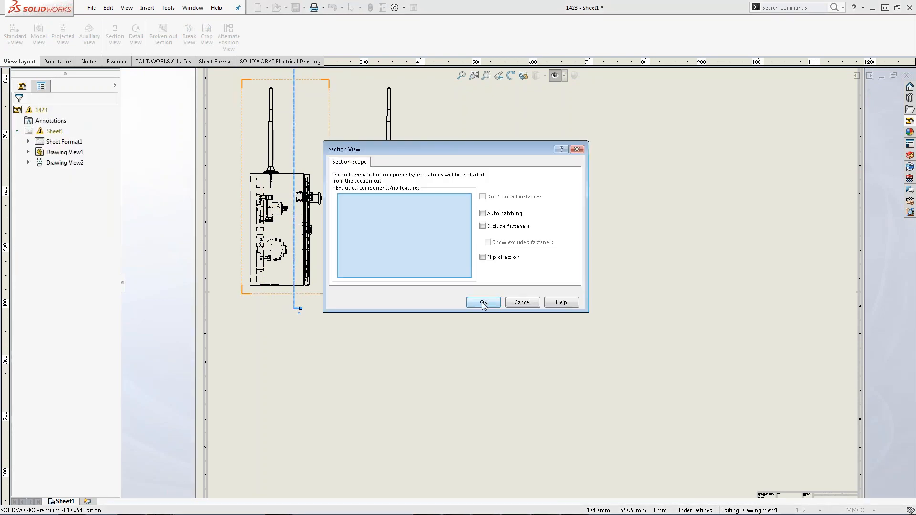
{"action": "left_click", "coordinate": [482, 303]}
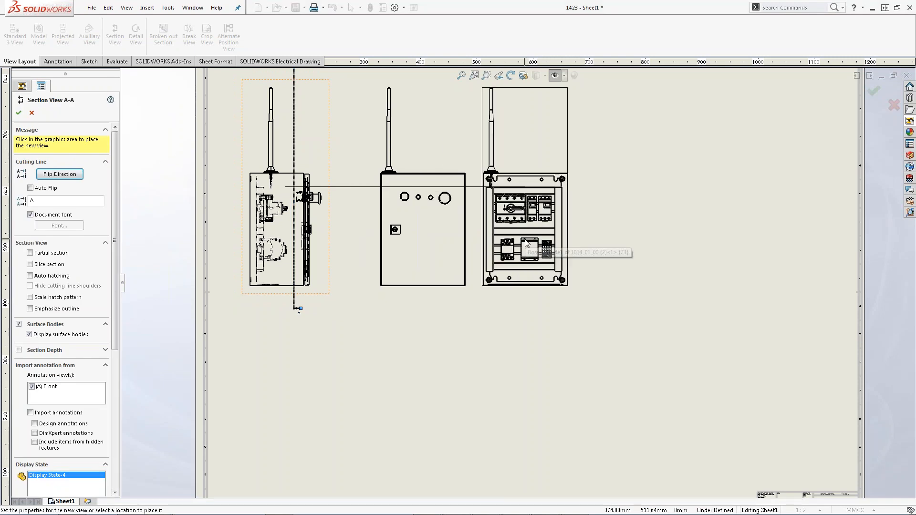
{"action": "left_click", "coordinate": [558, 243]}
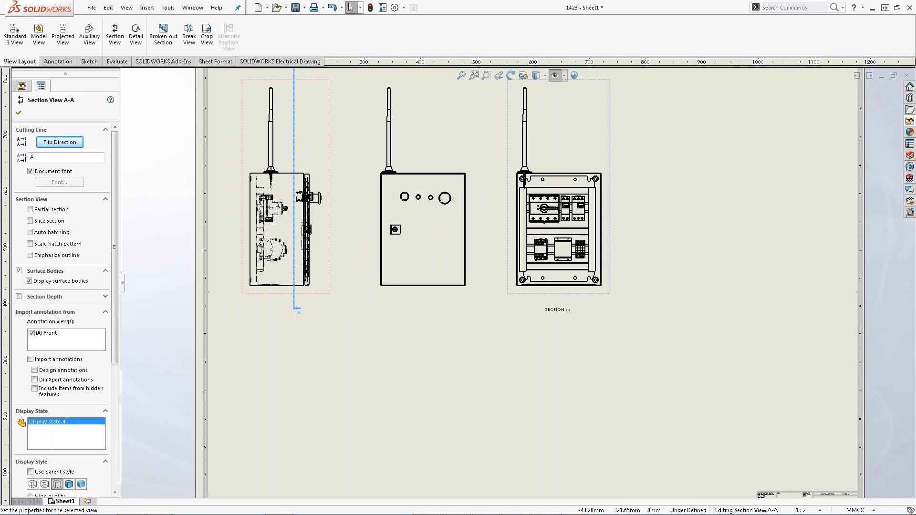
{"action": "left_click", "coordinate": [19, 114]}
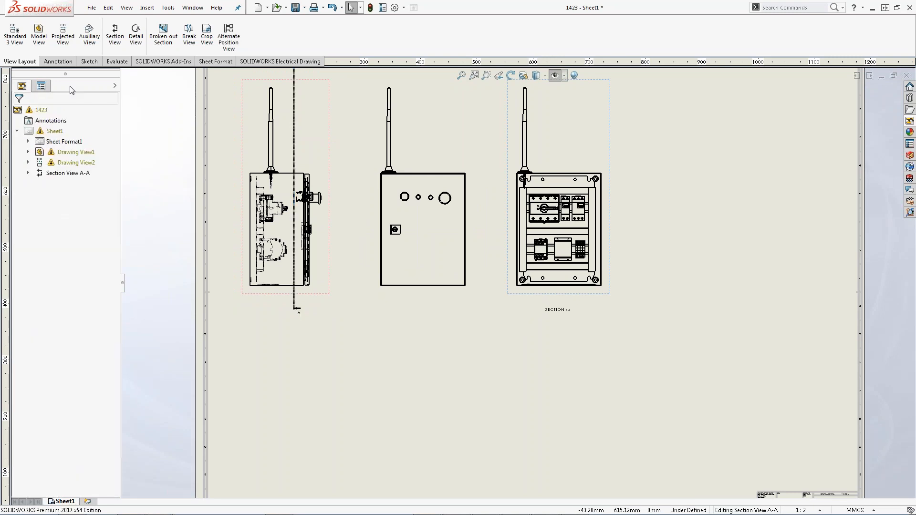
- Create section view B-B from a vertical cutting line at the same position in the side view, showing the door's inside, right of section A-A
{"action": "left_click", "coordinate": [115, 35]}
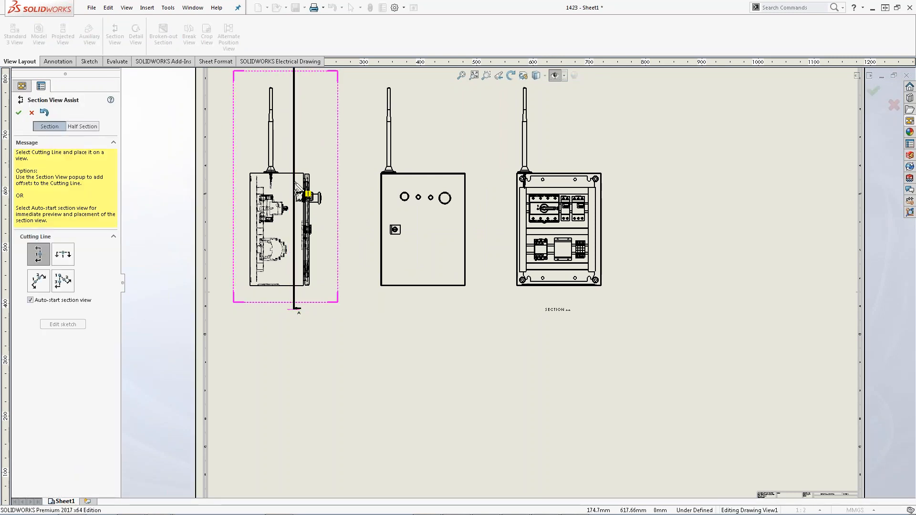
{"action": "left_click", "coordinate": [294, 186]}
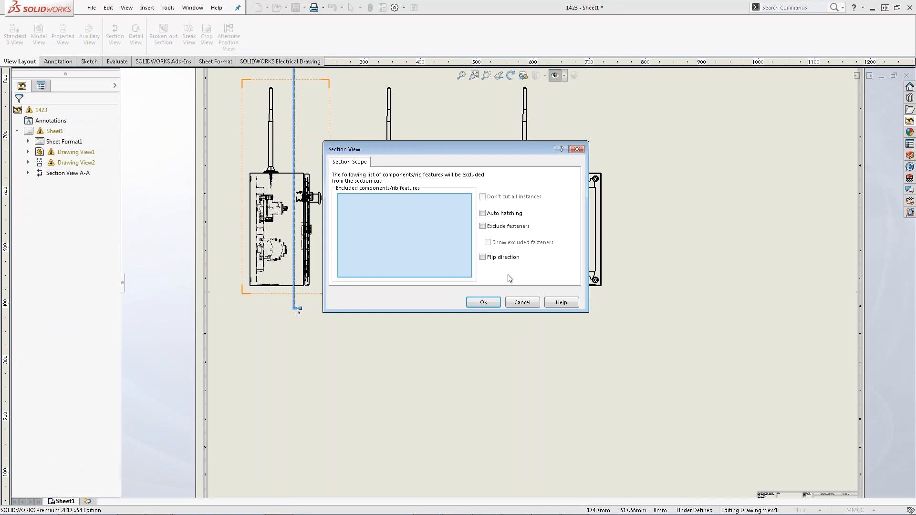
{"action": "left_click", "coordinate": [486, 302]}
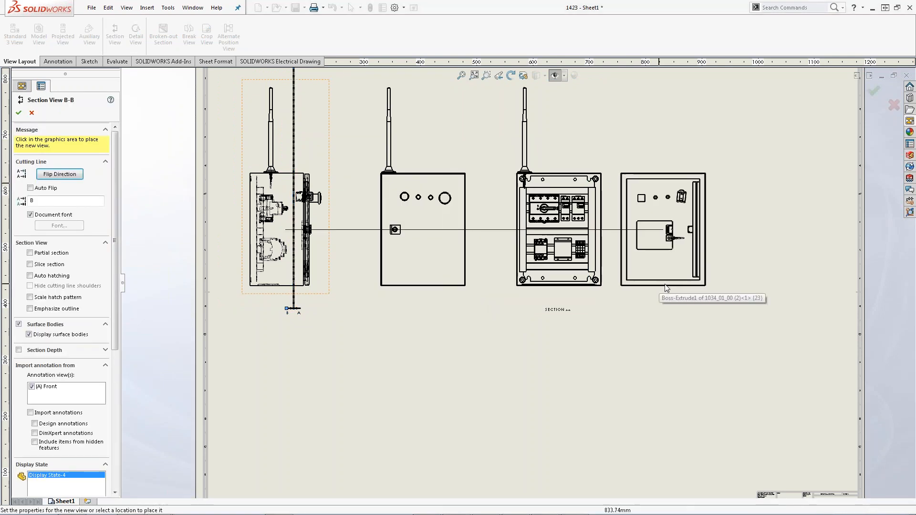
{"action": "left_click", "coordinate": [688, 280]}
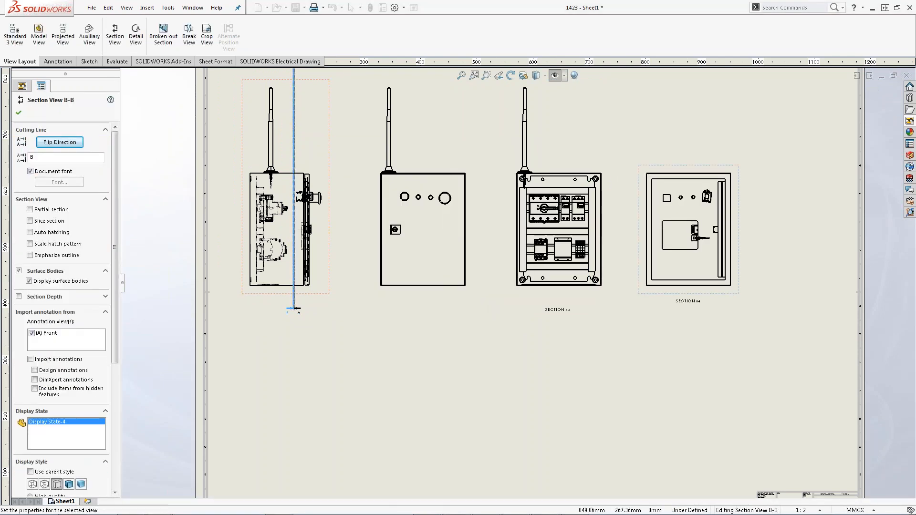
{"action": "left_click", "coordinate": [673, 383]}
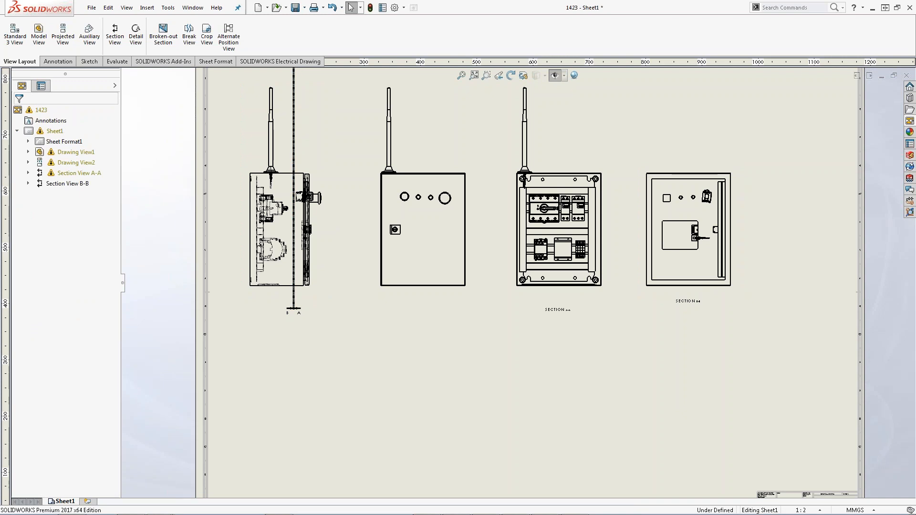
- Try to generate component marks for the front view with the SOLIDWORKS Electrical Create Marks command
{"action": "left_click", "coordinate": [281, 61]}
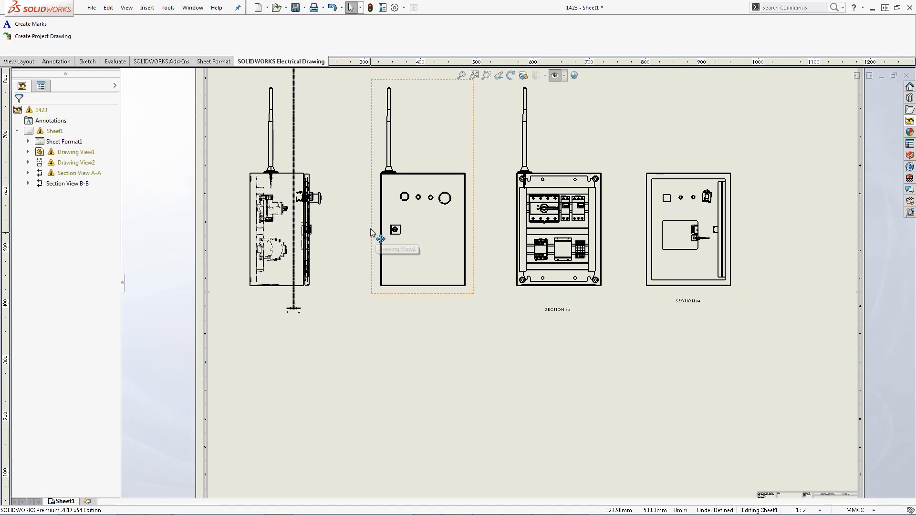
{"action": "left_click", "coordinate": [371, 233]}
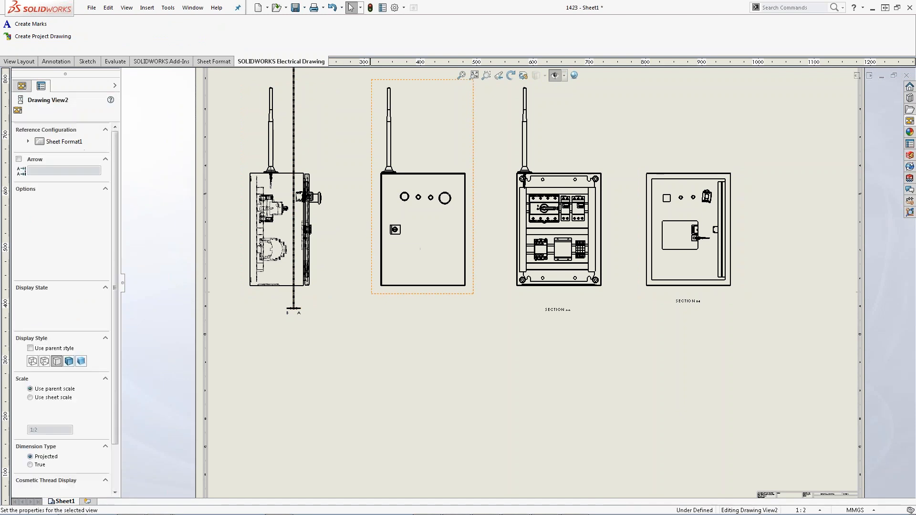
{"action": "left_click", "coordinate": [46, 26]}
{"action": "left_click", "coordinate": [505, 297]}
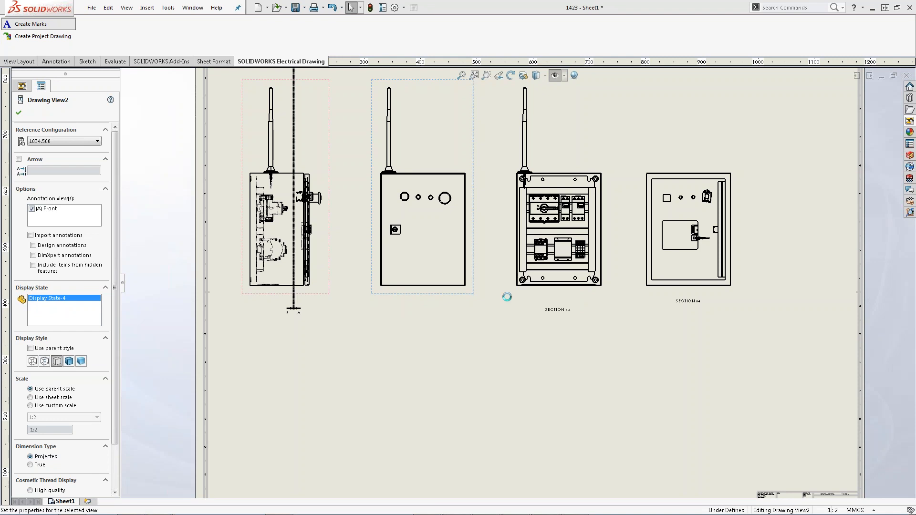
{"action": "left_click", "coordinate": [541, 300]}
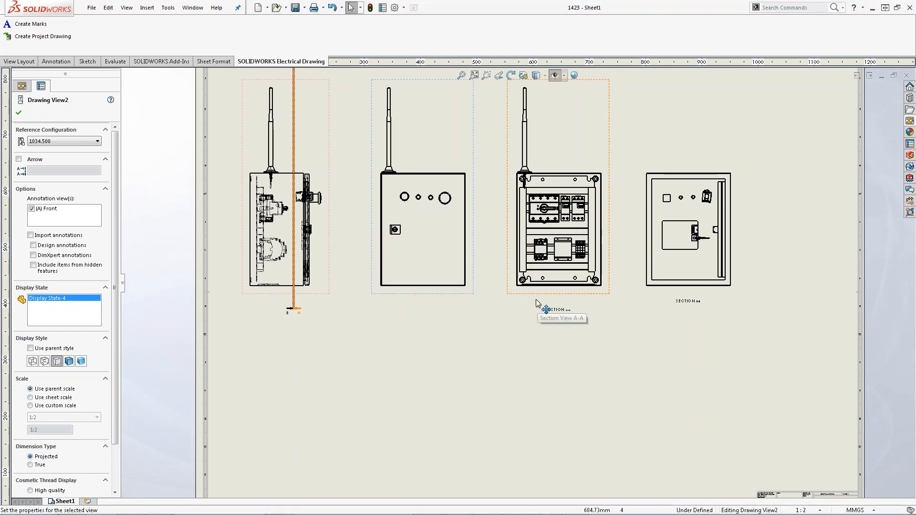
{"action": "left_click", "coordinate": [19, 114]}
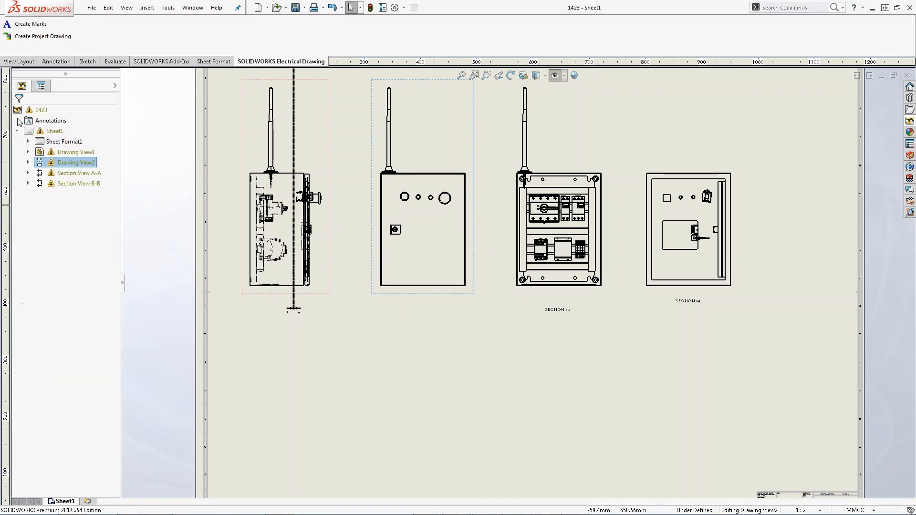
- Try to auto-balloon the front view together with section views A-A and B-B
{"action": "left_click", "coordinate": [147, 7]}
{"action": "mouse_move", "coordinate": [168, 52]}
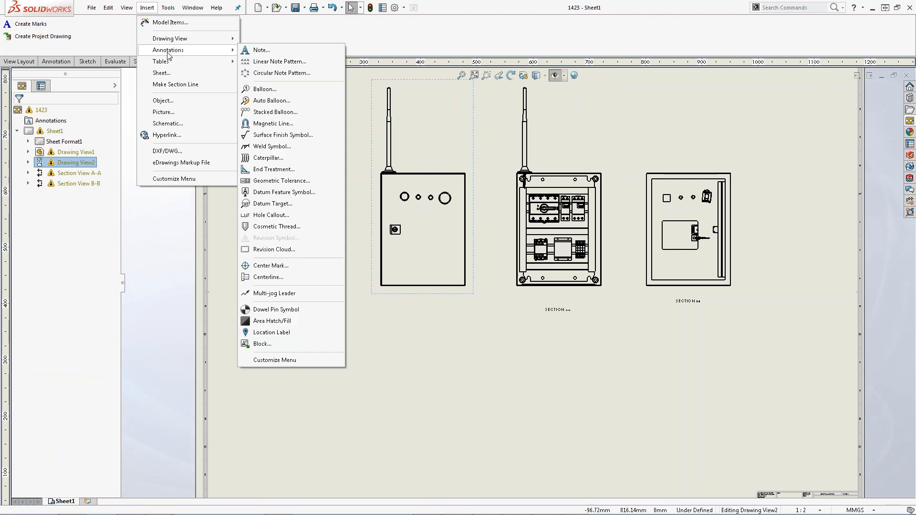
{"action": "left_click", "coordinate": [271, 100]}
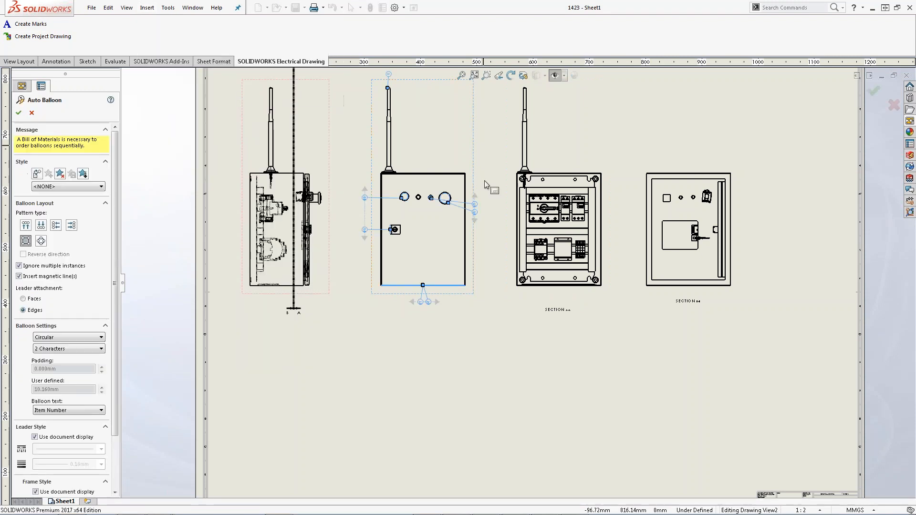
{"action": "left_click", "coordinate": [498, 193]}
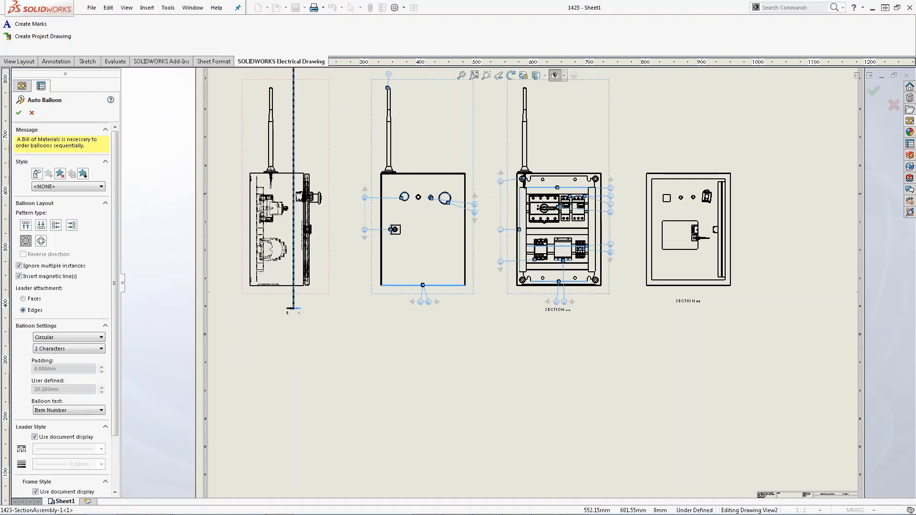
{"action": "left_click", "coordinate": [641, 230]}
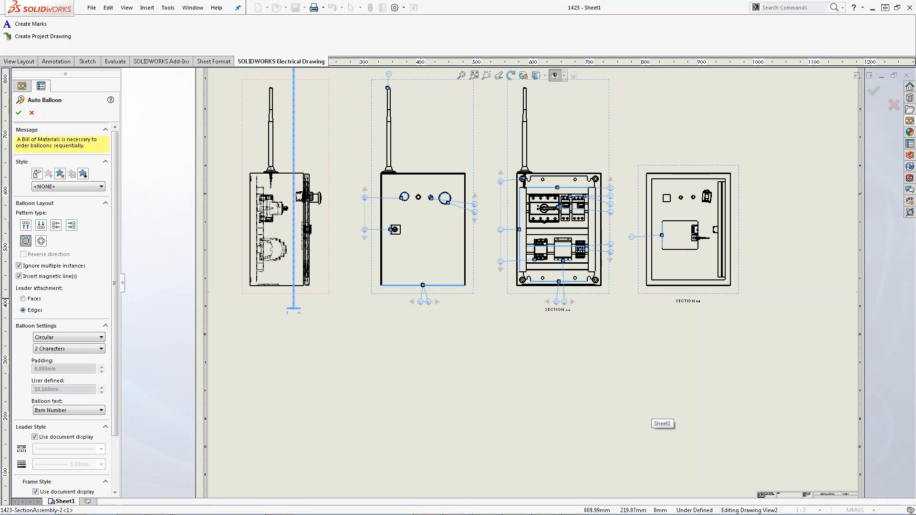
{"action": "left_click", "coordinate": [18, 113]}
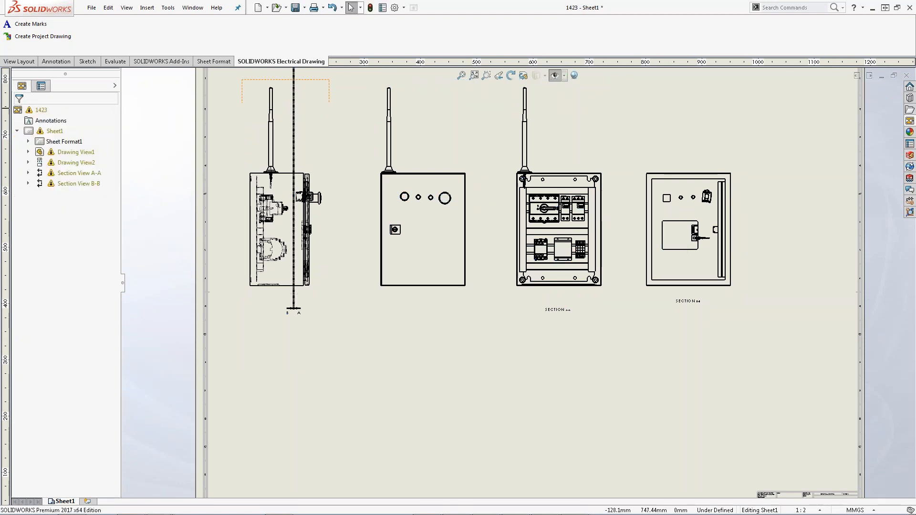
- Add circular item-number balloons with magnetic lines to the front view, section A-A and section B-B using Auto Balloon
{"action": "left_click", "coordinate": [152, 9]}
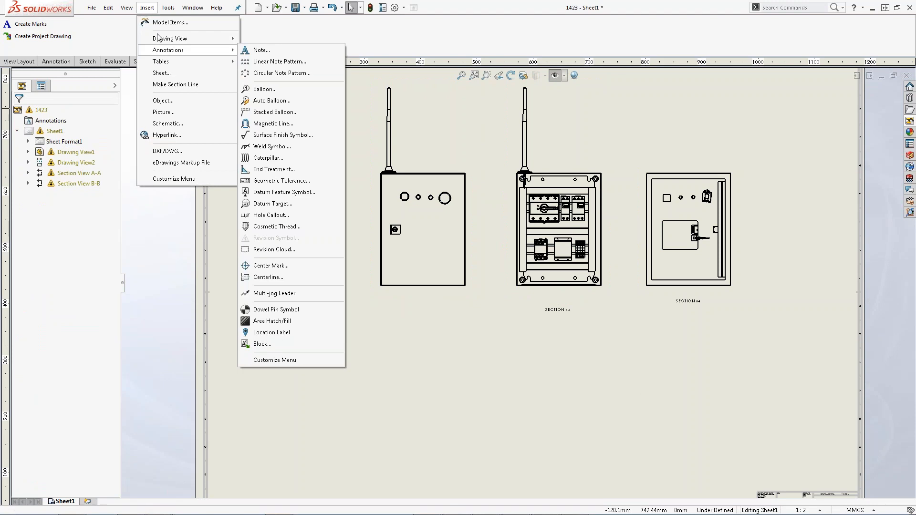
{"action": "left_click", "coordinate": [267, 100]}
{"action": "left_click", "coordinate": [378, 188]}
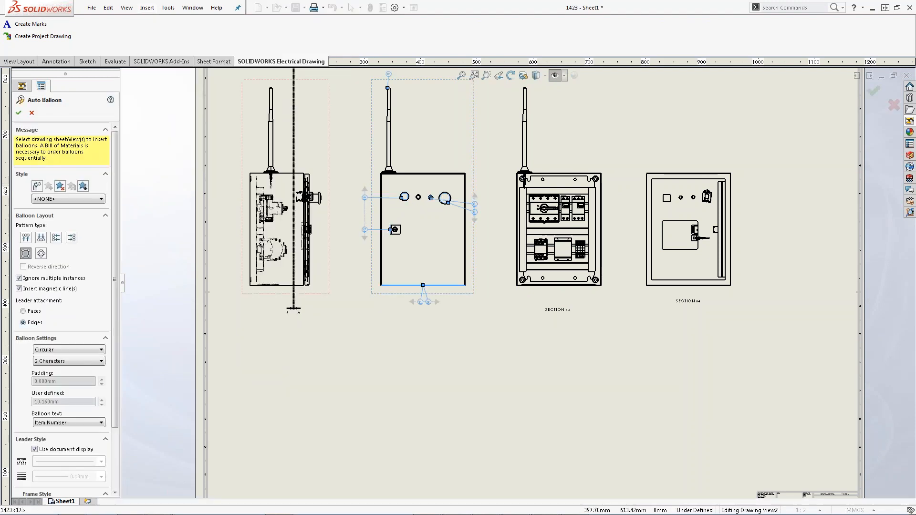
{"action": "left_click", "coordinate": [518, 193]}
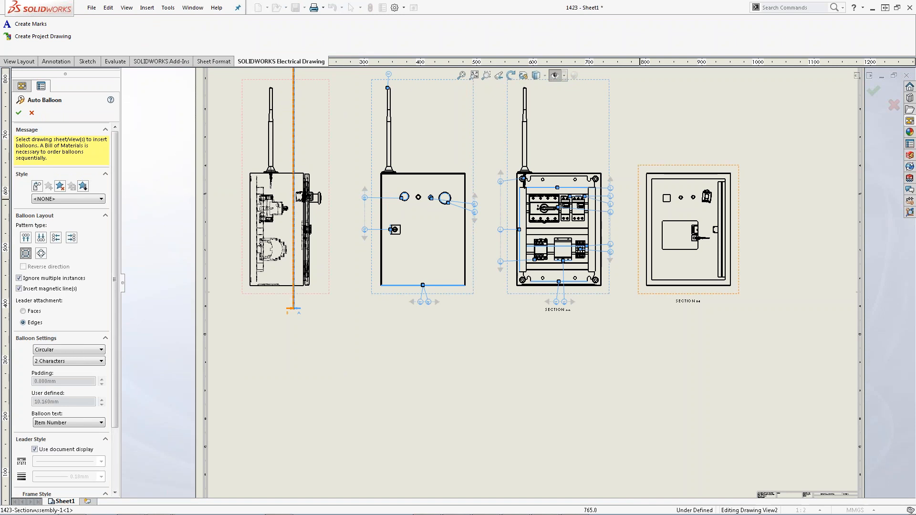
{"action": "left_click", "coordinate": [19, 113]}
- Insert a parts-only bill of materials from section view A-A with the SWElectrical BOM template, placed below that view
{"action": "left_click", "coordinate": [147, 7]}
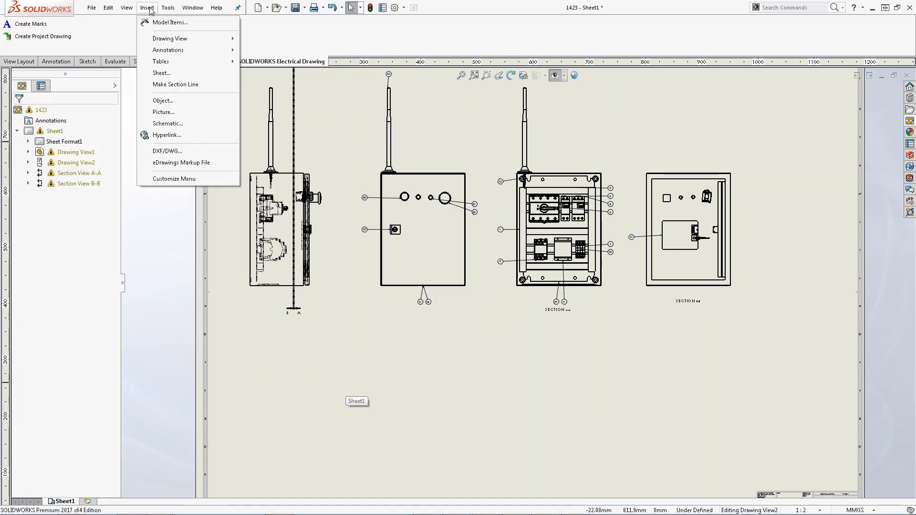
{"action": "mouse_move", "coordinate": [161, 61]}
{"action": "left_click", "coordinate": [267, 83]}
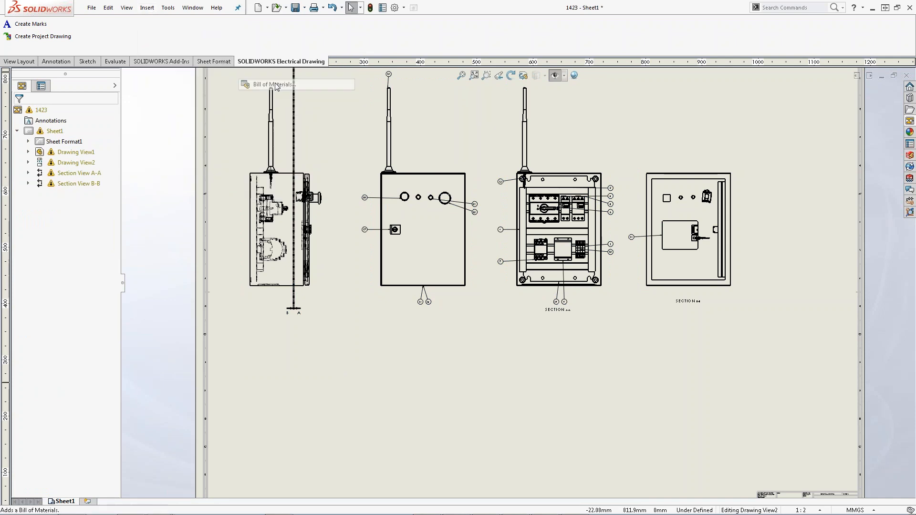
{"action": "left_click", "coordinate": [529, 299]}
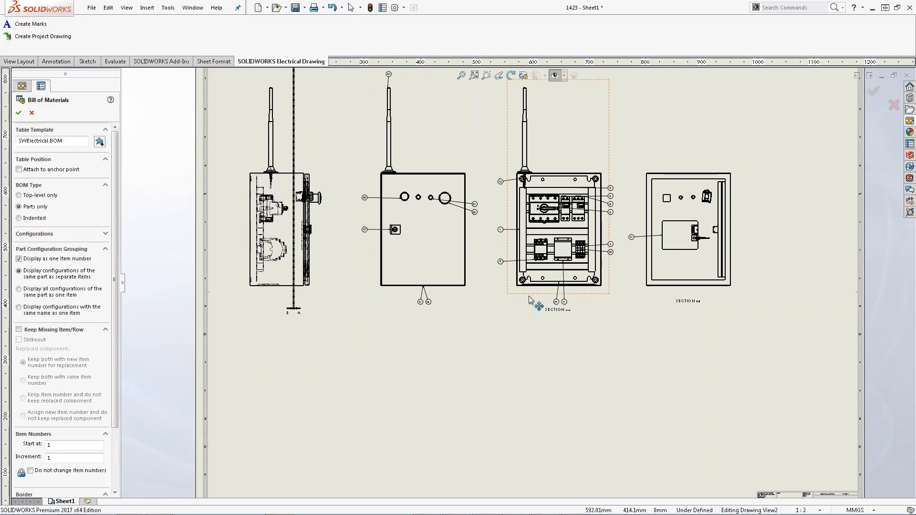
{"action": "left_click", "coordinate": [18, 113]}
{"action": "left_click", "coordinate": [500, 335]}
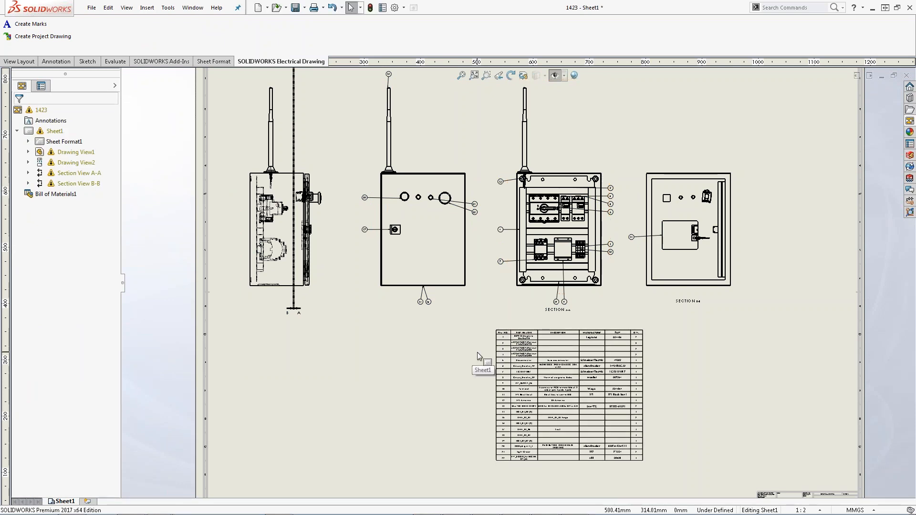
- Examine the bill of materials' item numbers, part numbers, descriptions, manufacturers and quantities against the balloons
{"action": "scroll", "coordinate": [658, 362], "scroll_direction": "down", "scroll_amount": 3}
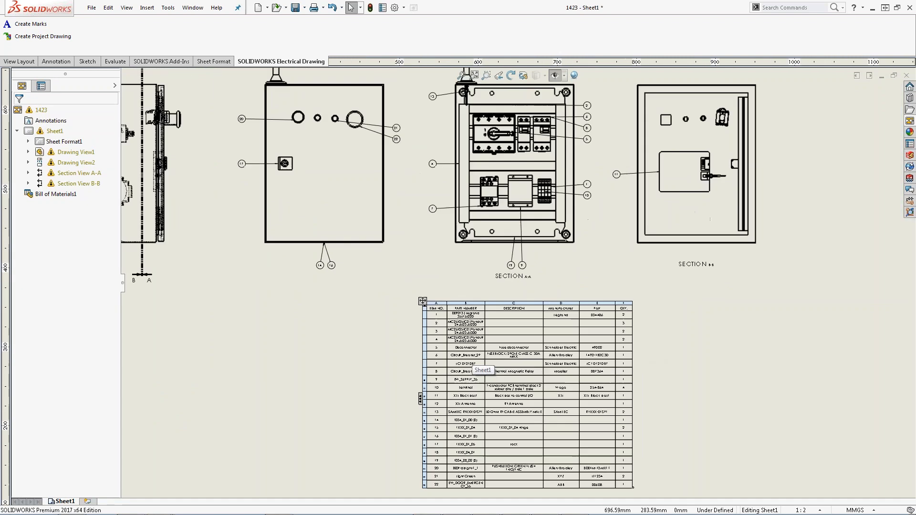
{"action": "scroll", "coordinate": [573, 401], "scroll_direction": "down", "scroll_amount": 2}
{"action": "middle_click_drag", "start_coordinate": [555, 253], "coordinate": [555, 327]}
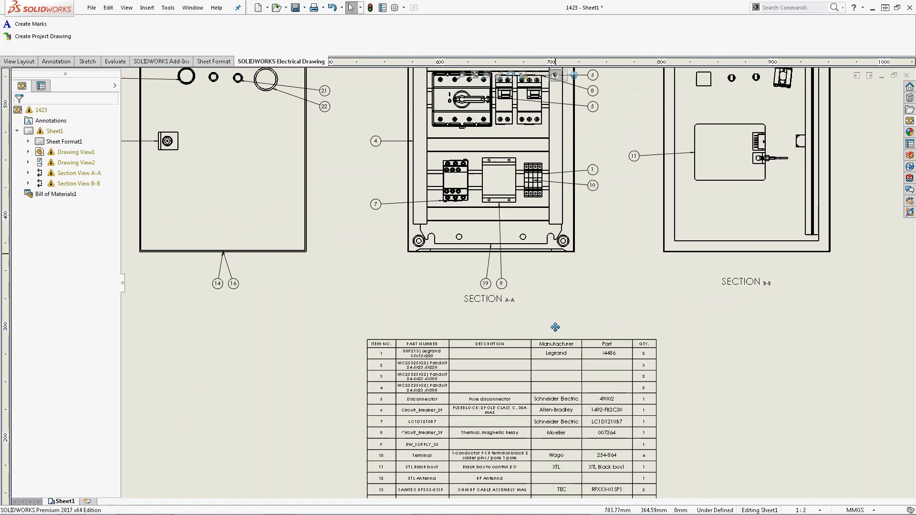
{"action": "middle_click_drag", "start_coordinate": [607, 351], "coordinate": [620, 201]}
{"action": "scroll", "coordinate": [580, 360], "scroll_direction": "down", "scroll_amount": 1}
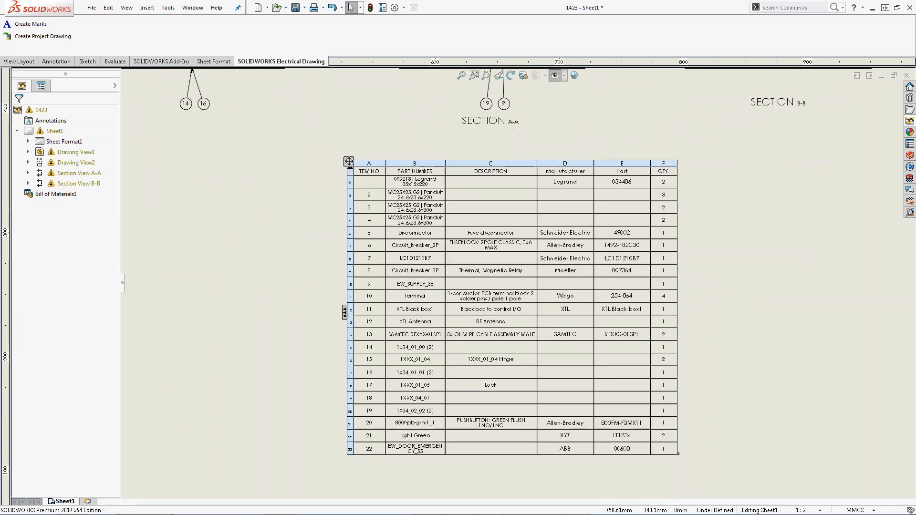
{"action": "scroll", "coordinate": [578, 362], "scroll_direction": "down", "scroll_amount": 2}
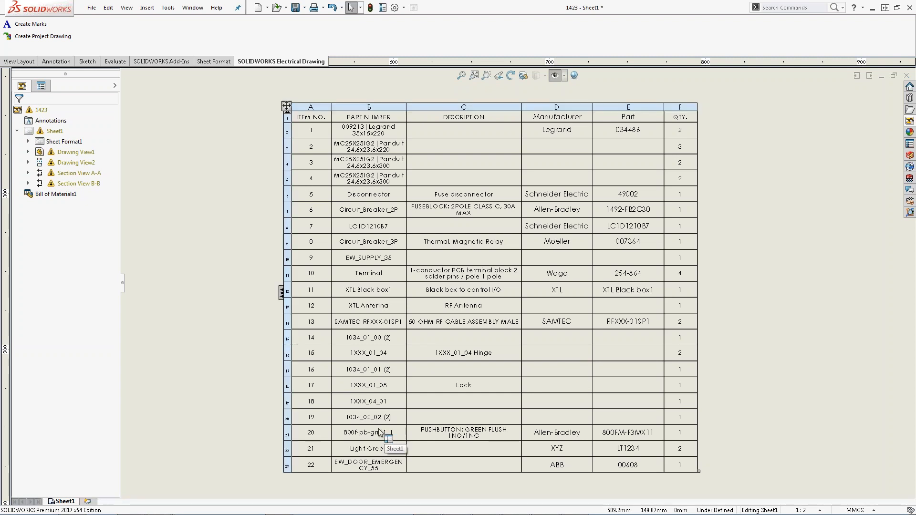
{"action": "key", "text": "f"}
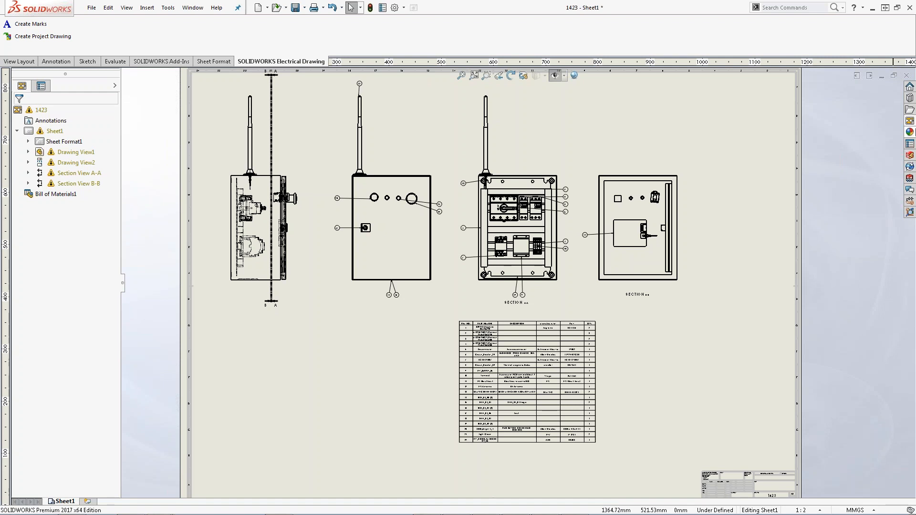
- Add a trimetric view of the cabinet, shaded with edges, to the right of the bill of materials and run Create Project Drawing
{"action": "left_click", "coordinate": [910, 120]}
{"action": "mouse_move", "coordinate": [730, 288]}
{"action": "left_mouse_down"}
{"action": "mouse_move", "coordinate": [631, 391]}
{"action": "mouse_move", "coordinate": [725, 359]}
{"action": "left_mouse_up"}
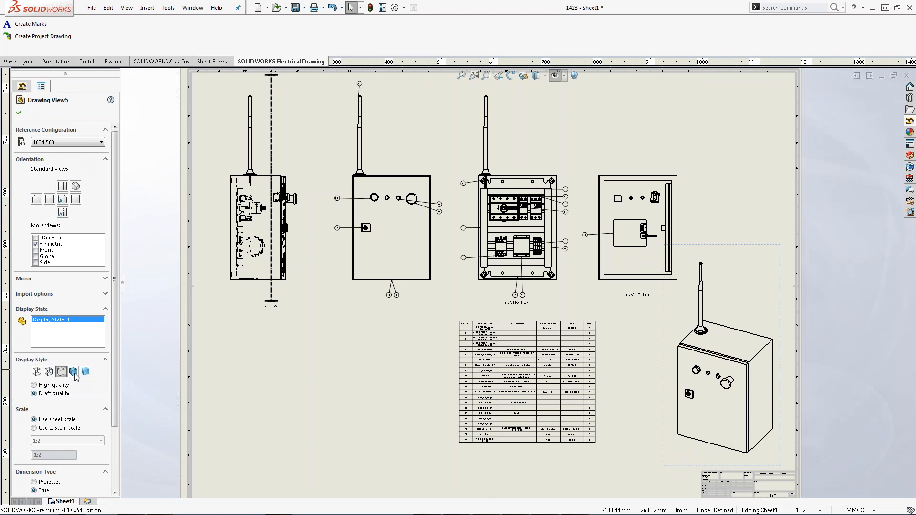
{"action": "left_click", "coordinate": [73, 372]}
{"action": "left_click", "coordinate": [18, 113]}
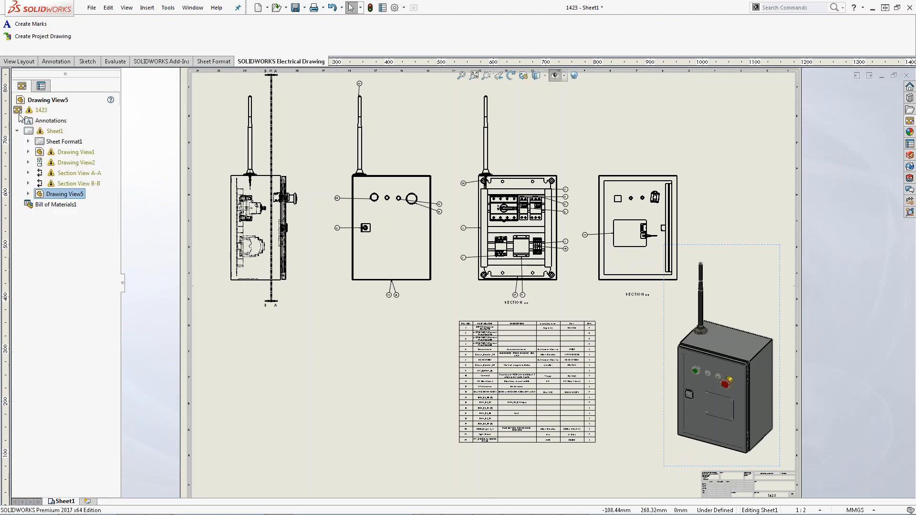
{"action": "left_click", "coordinate": [323, 354]}
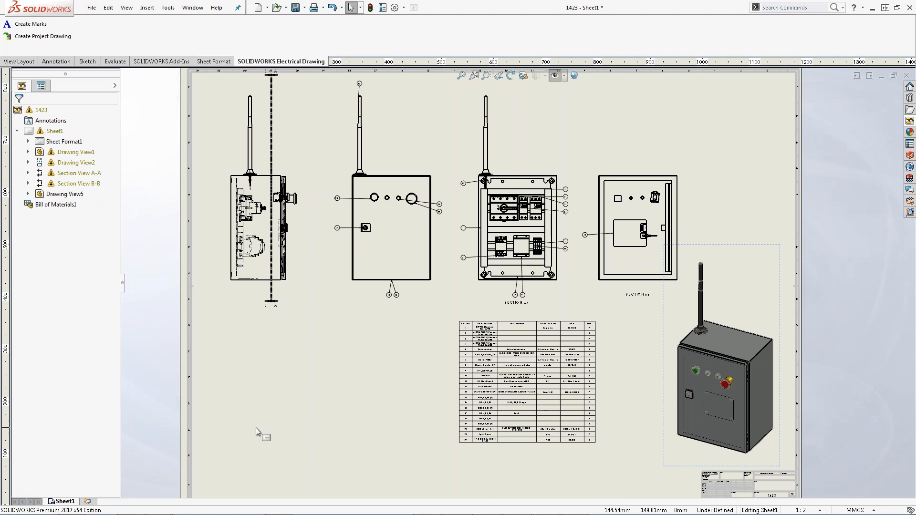
{"action": "left_click", "coordinate": [49, 37]}
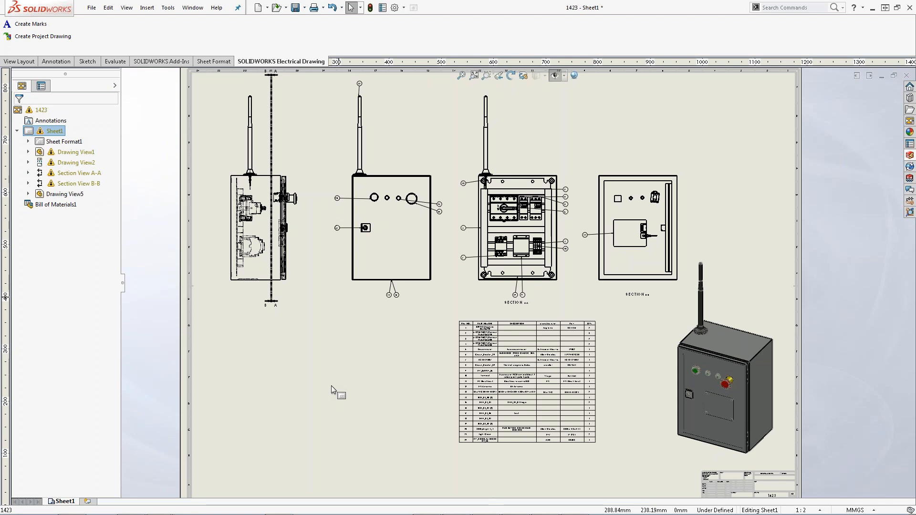
- Return to the 1423 assembly and hide the cabinet door so the inside components can be seen
{"action": "left_click", "coordinate": [881, 76]}
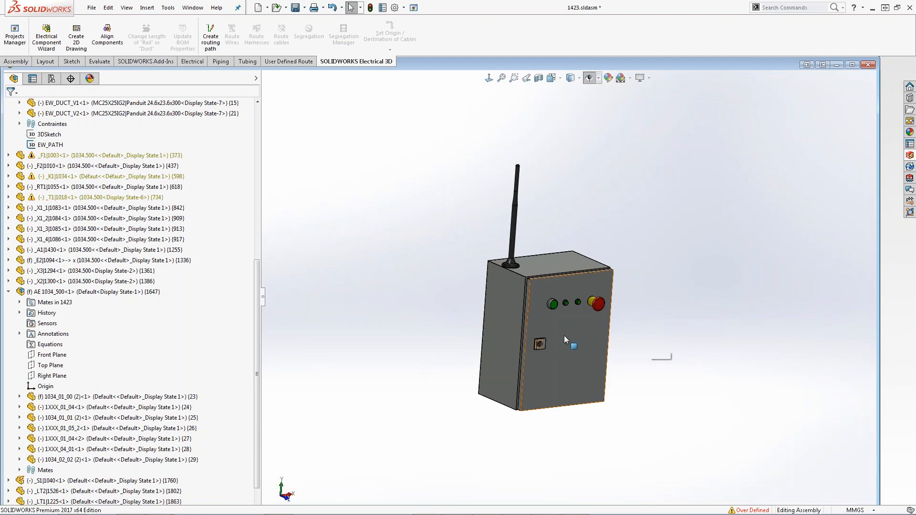
{"action": "left_click", "coordinate": [565, 340]}
{"action": "key", "text": "Tab"}
{"action": "middle_click_drag", "start_coordinate": [417, 334], "coordinate": [397, 336]}
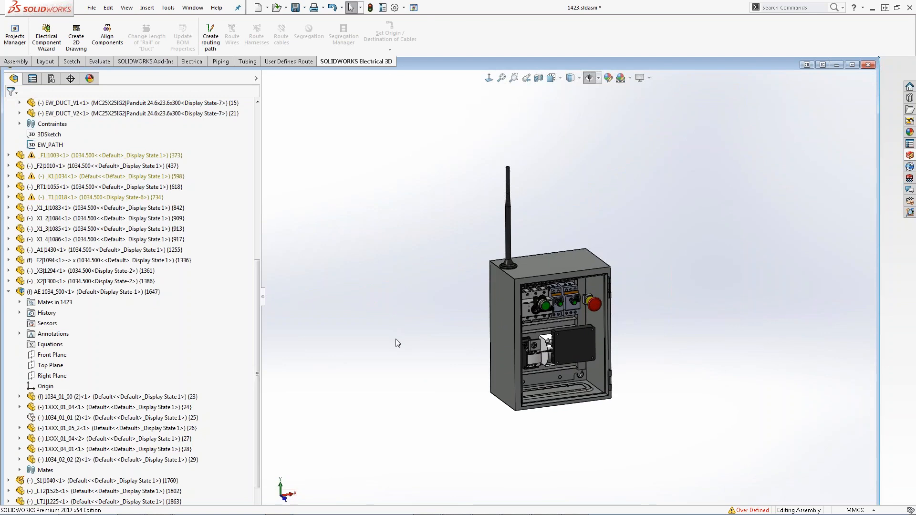
- Review the "List of wires by line style" report in the SOLIDWORKS Electrical report manager and close the manager
{"action": "left_click", "coordinate": [148, 7]}
{"action": "mouse_move", "coordinate": [168, 7]}
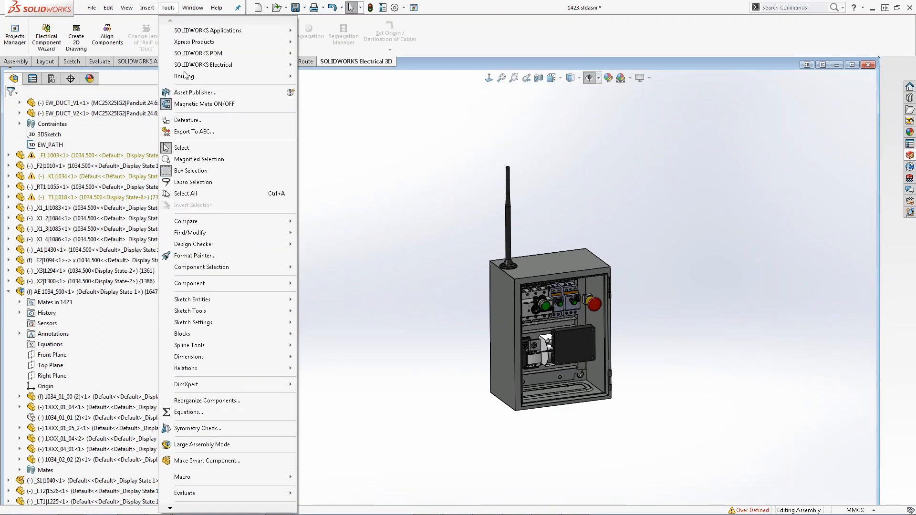
{"action": "mouse_move", "coordinate": [267, 64]}
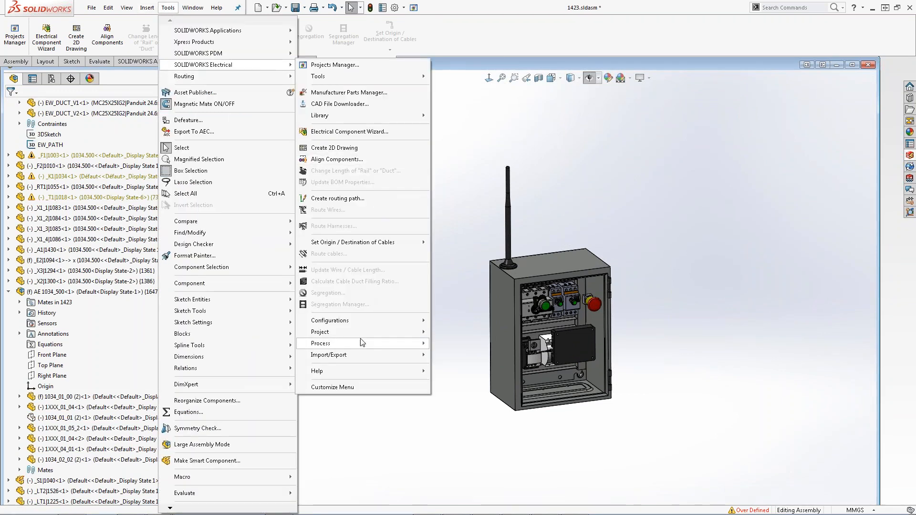
{"action": "mouse_move", "coordinate": [361, 336]}
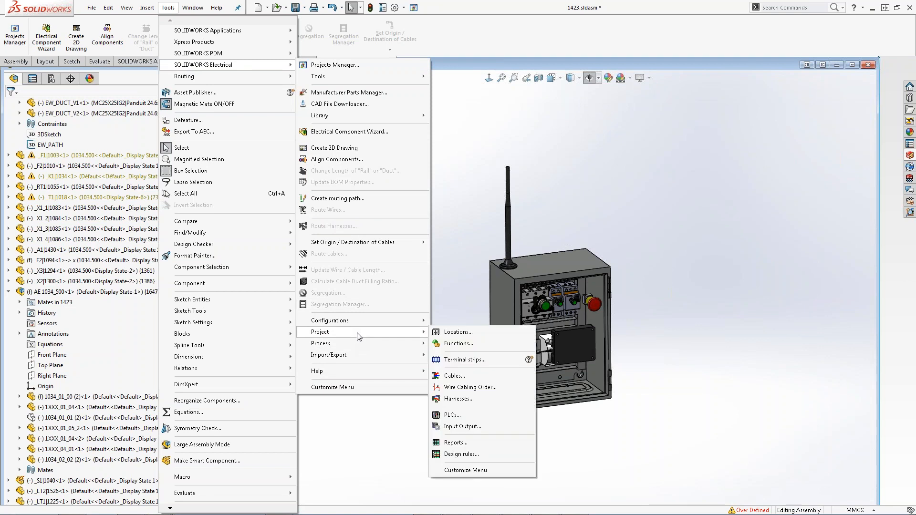
{"action": "left_click", "coordinate": [454, 443]}
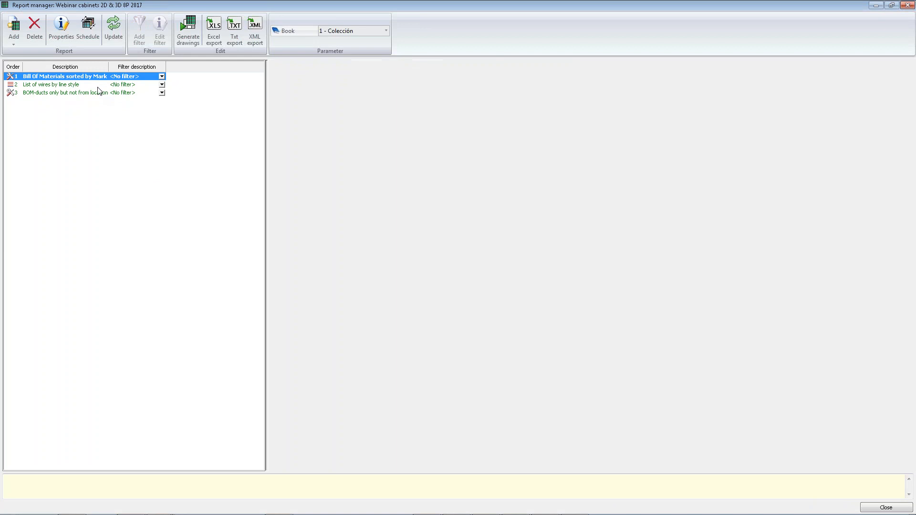
{"action": "left_click", "coordinate": [95, 85]}
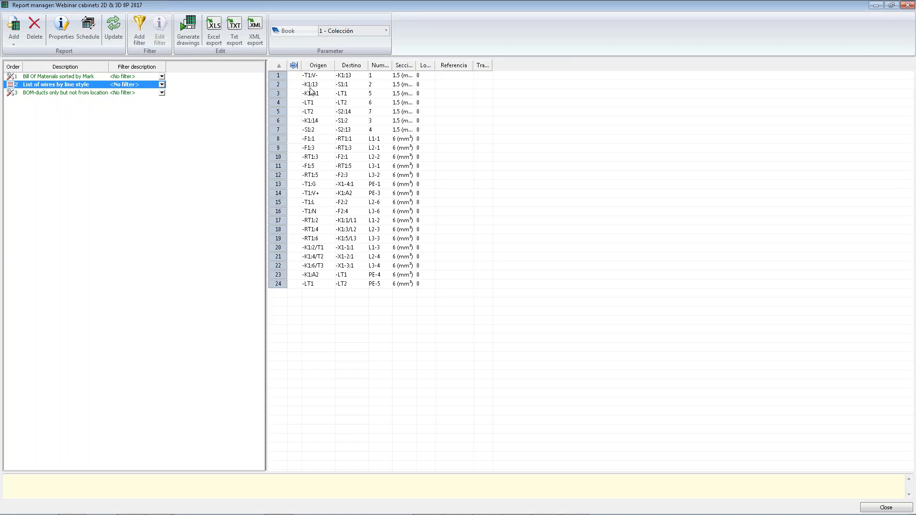
{"action": "left_click", "coordinate": [911, 5]}
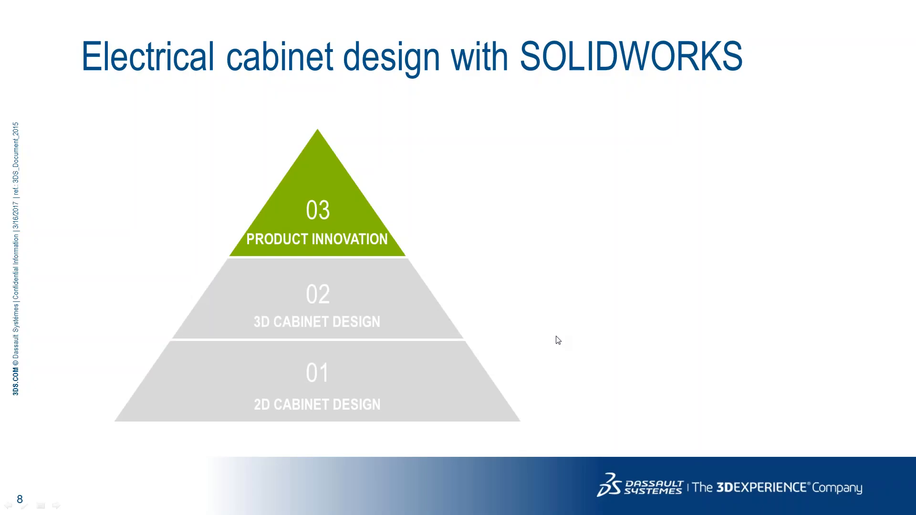
{"action": "left_click", "coordinate": [557, 337]}
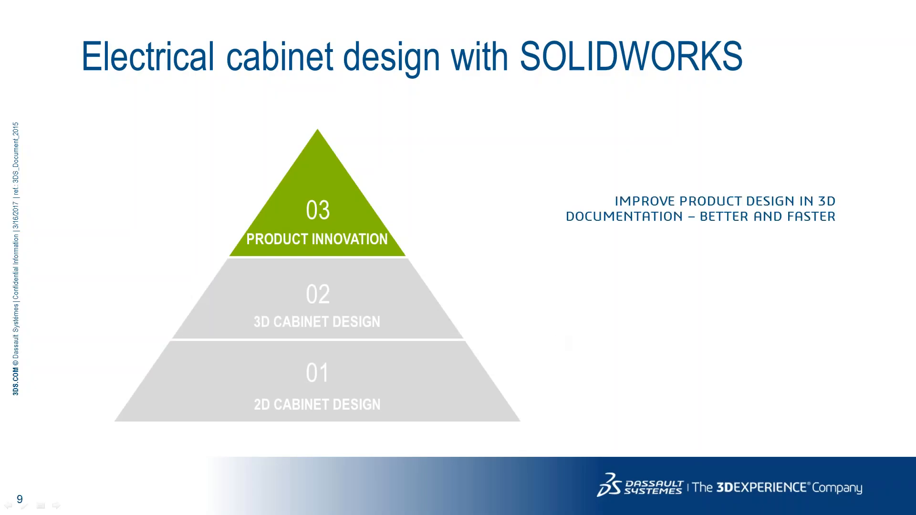
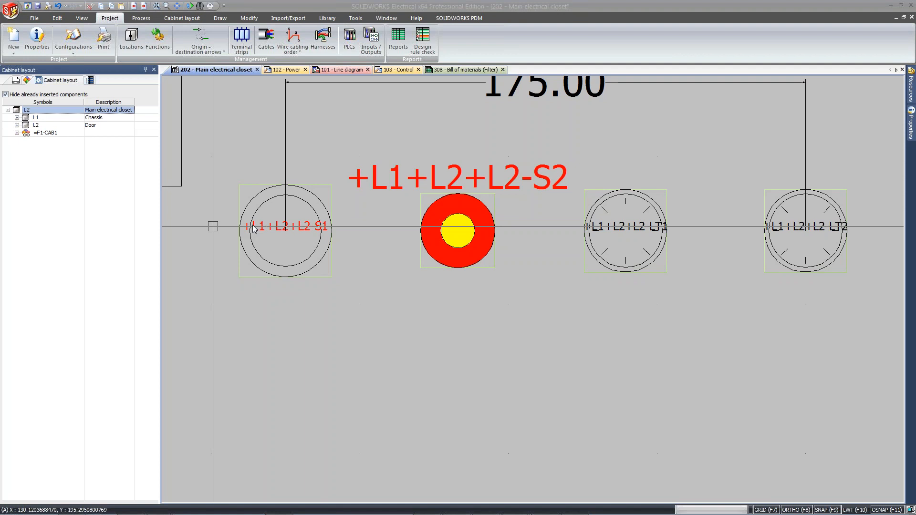
- Switch from the electrical cabinet layout to the 1423.sldasm assembly in SOLIDWORKS Premium
{"action": "mouse_move", "coordinate": [500, 506]}
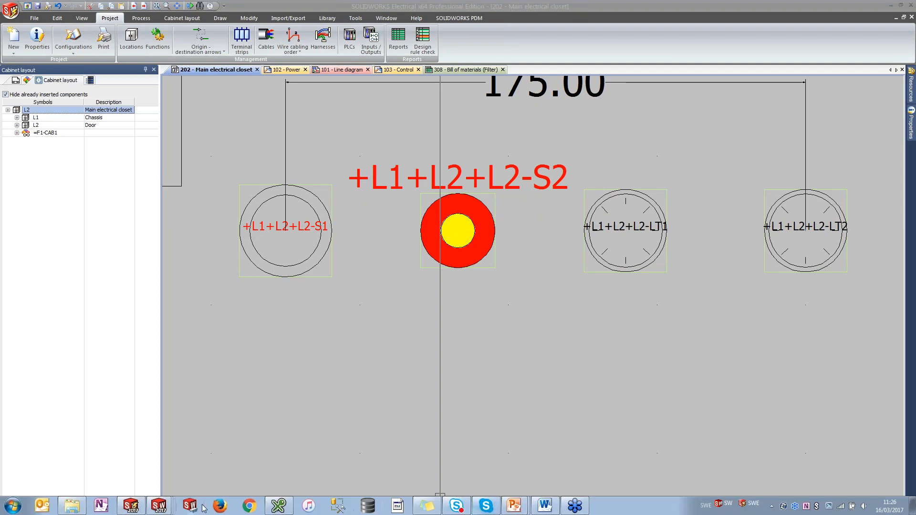
{"action": "mouse_move", "coordinate": [159, 506]}
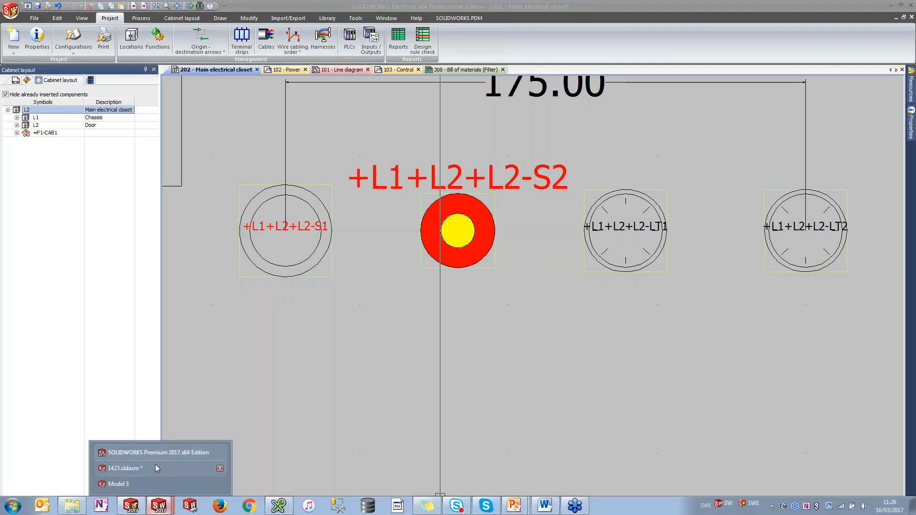
{"action": "left_click", "coordinate": [152, 468]}
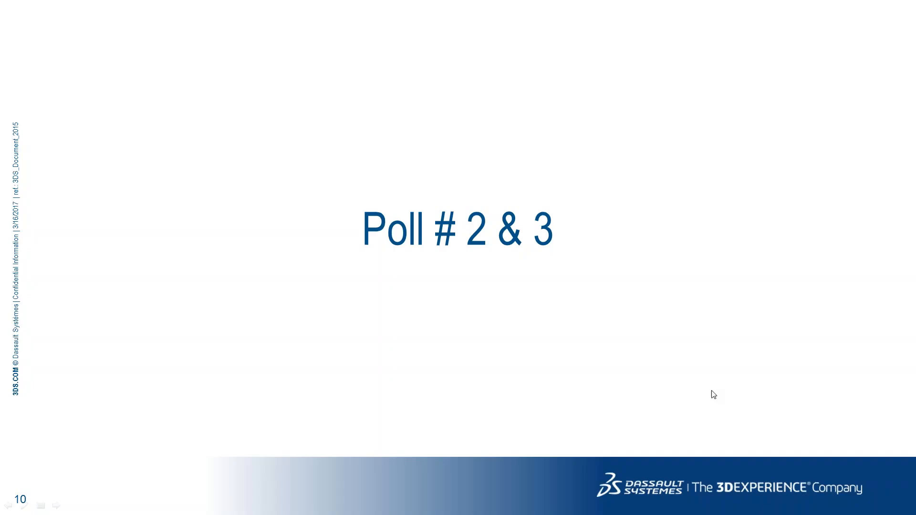
{"action": "left_click", "coordinate": [712, 392]}
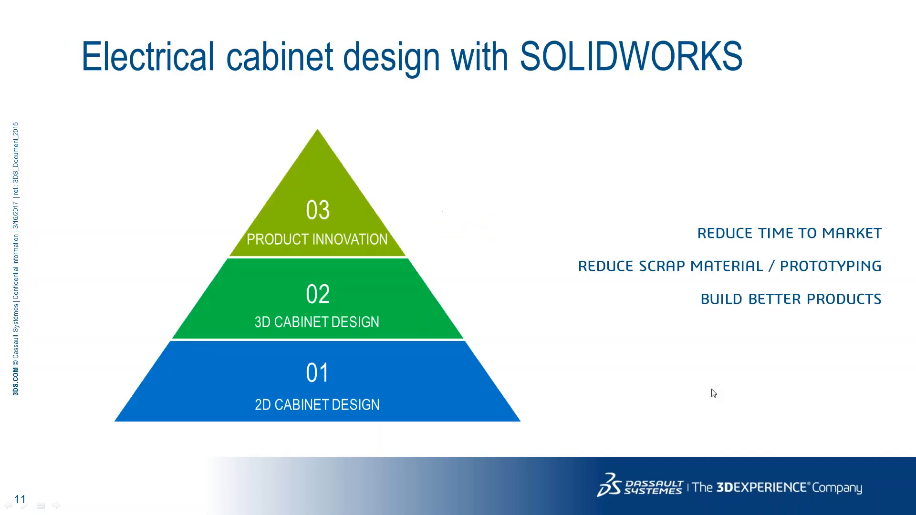